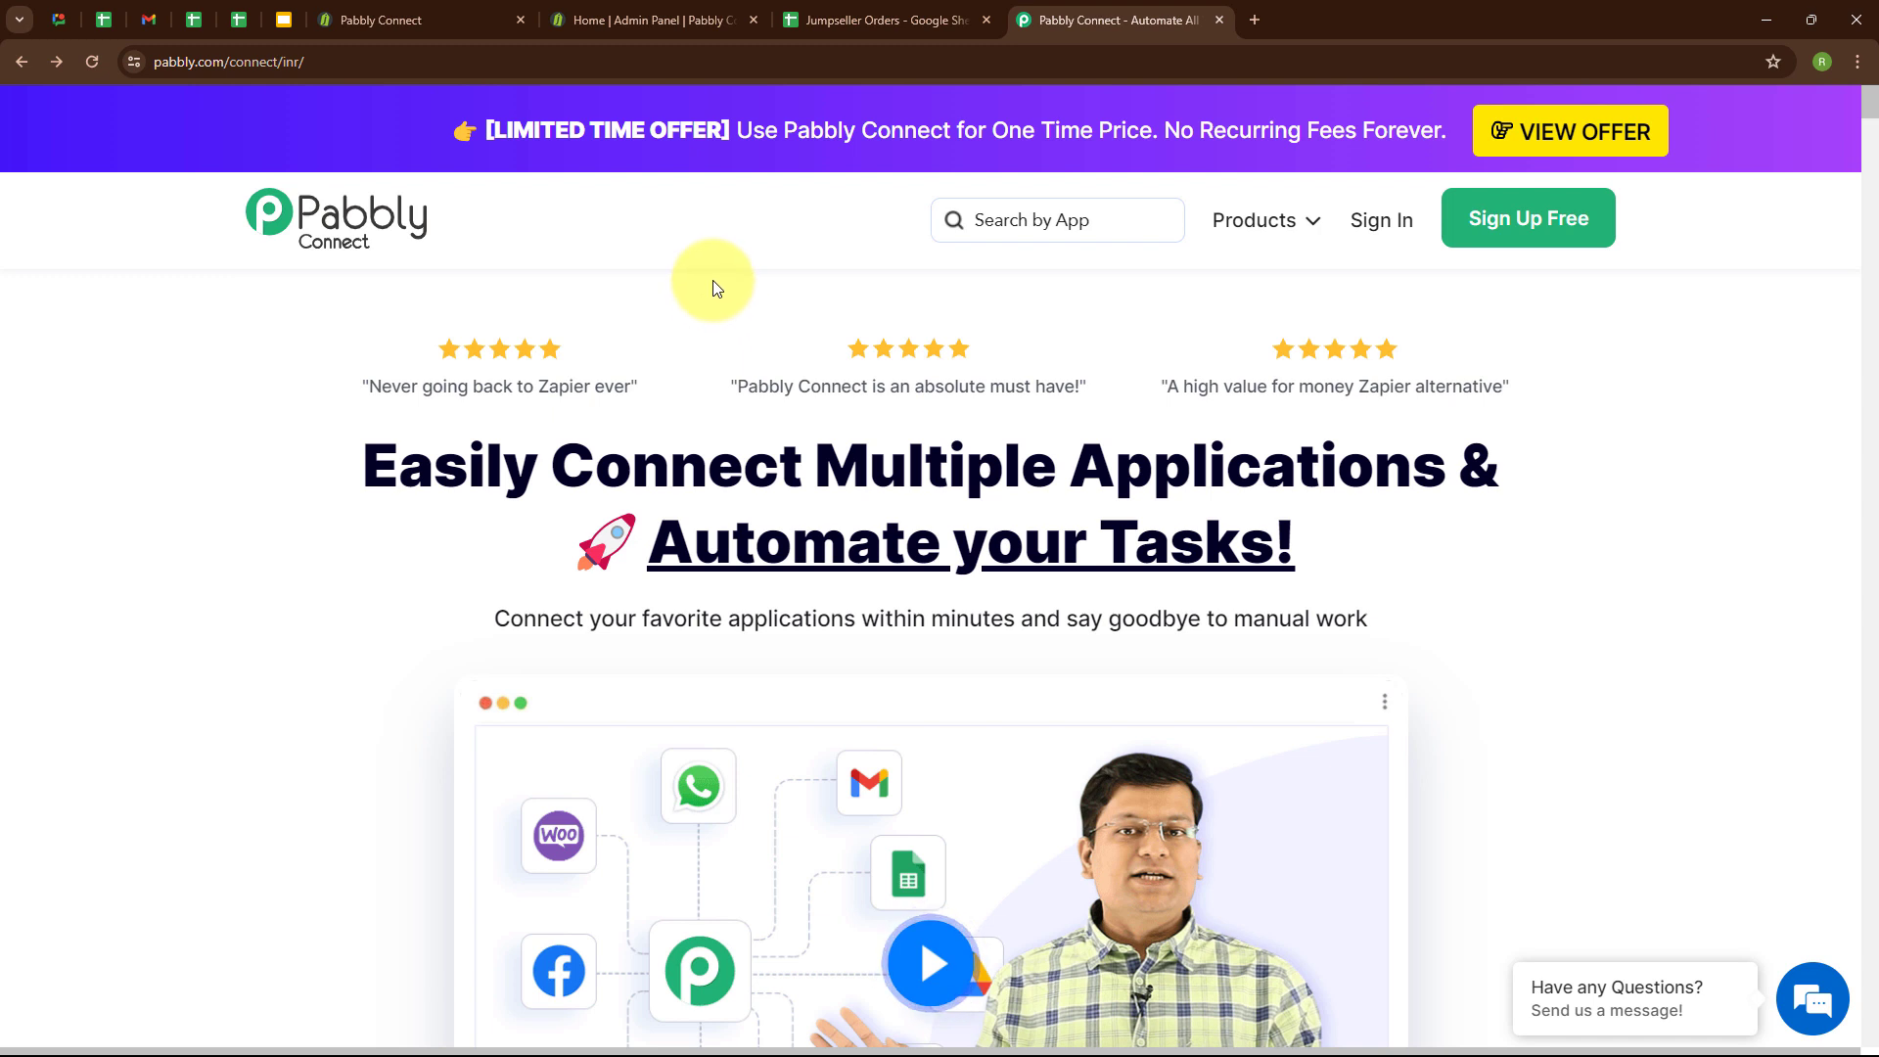
Review the Jumpseller storefront's products and the Jumpseller Orders spreadsheet, and return to the Pabbly Connect page.
left_click(380, 19)
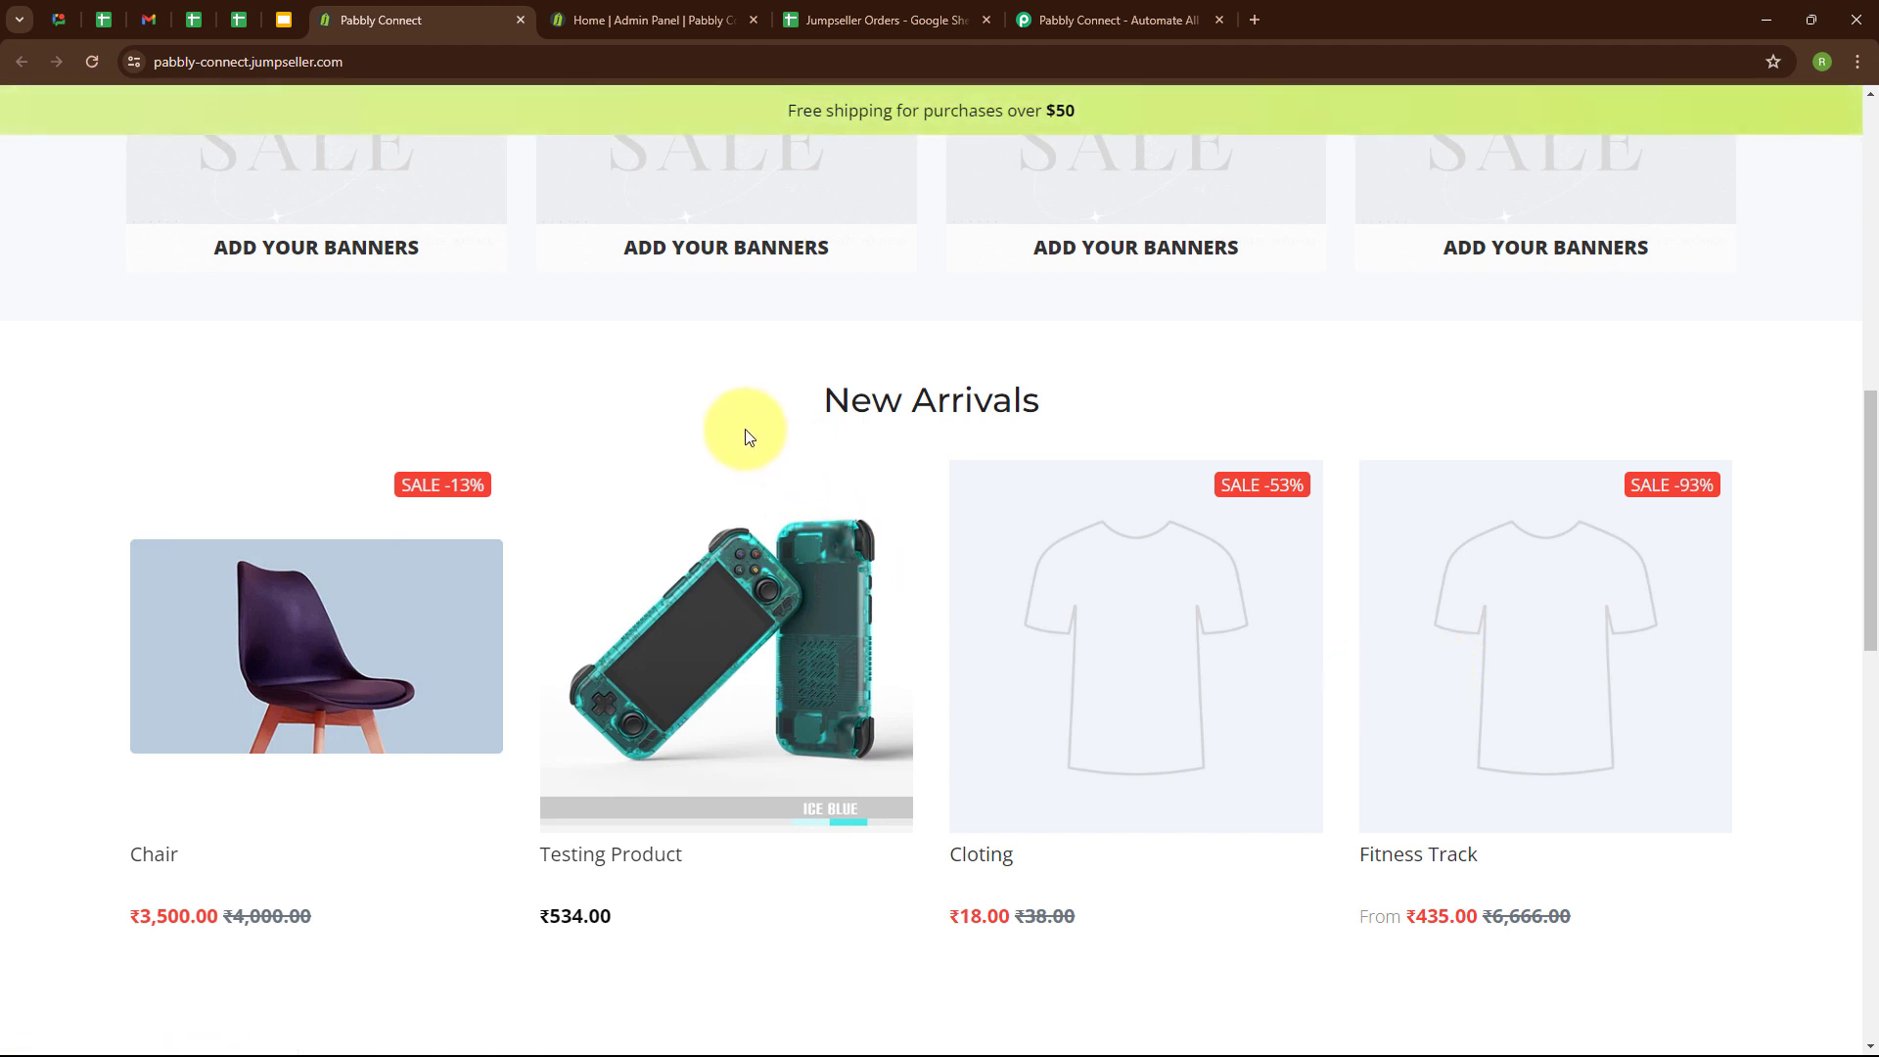
left_click(820, 21)
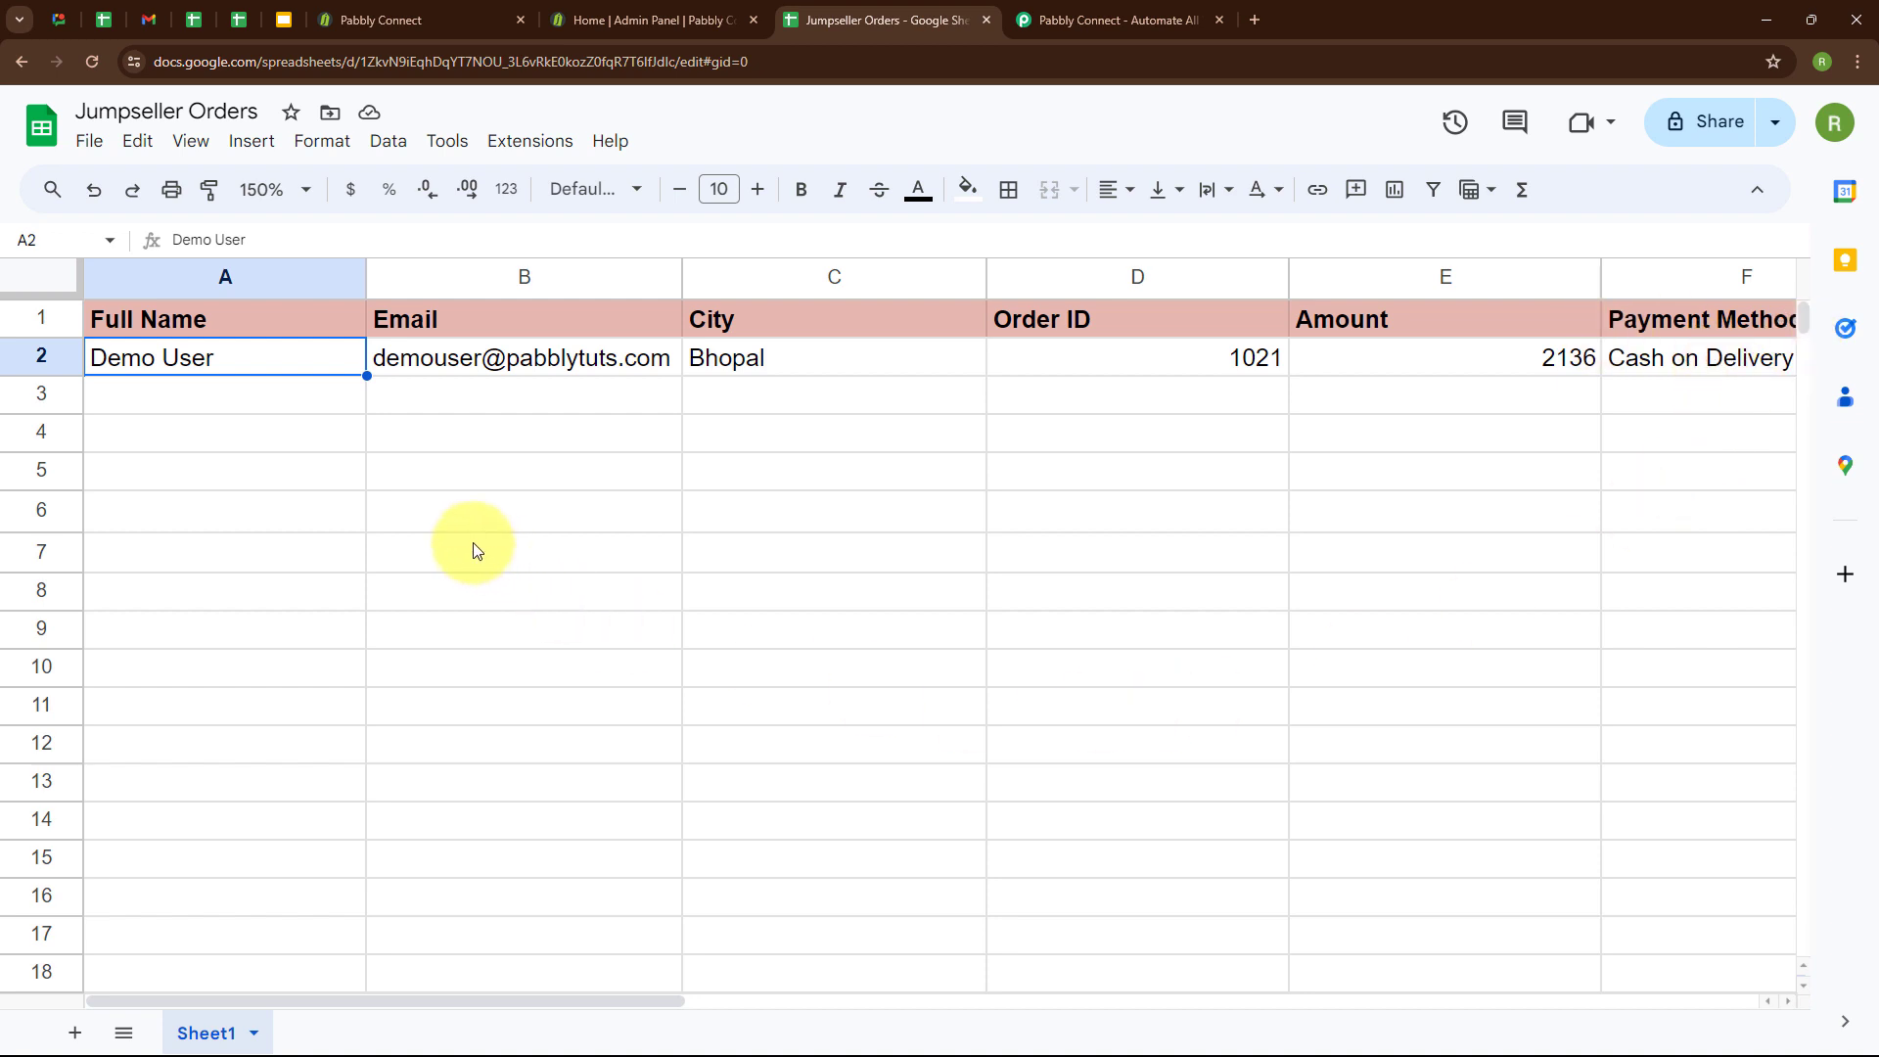
left_click(1164, 8)
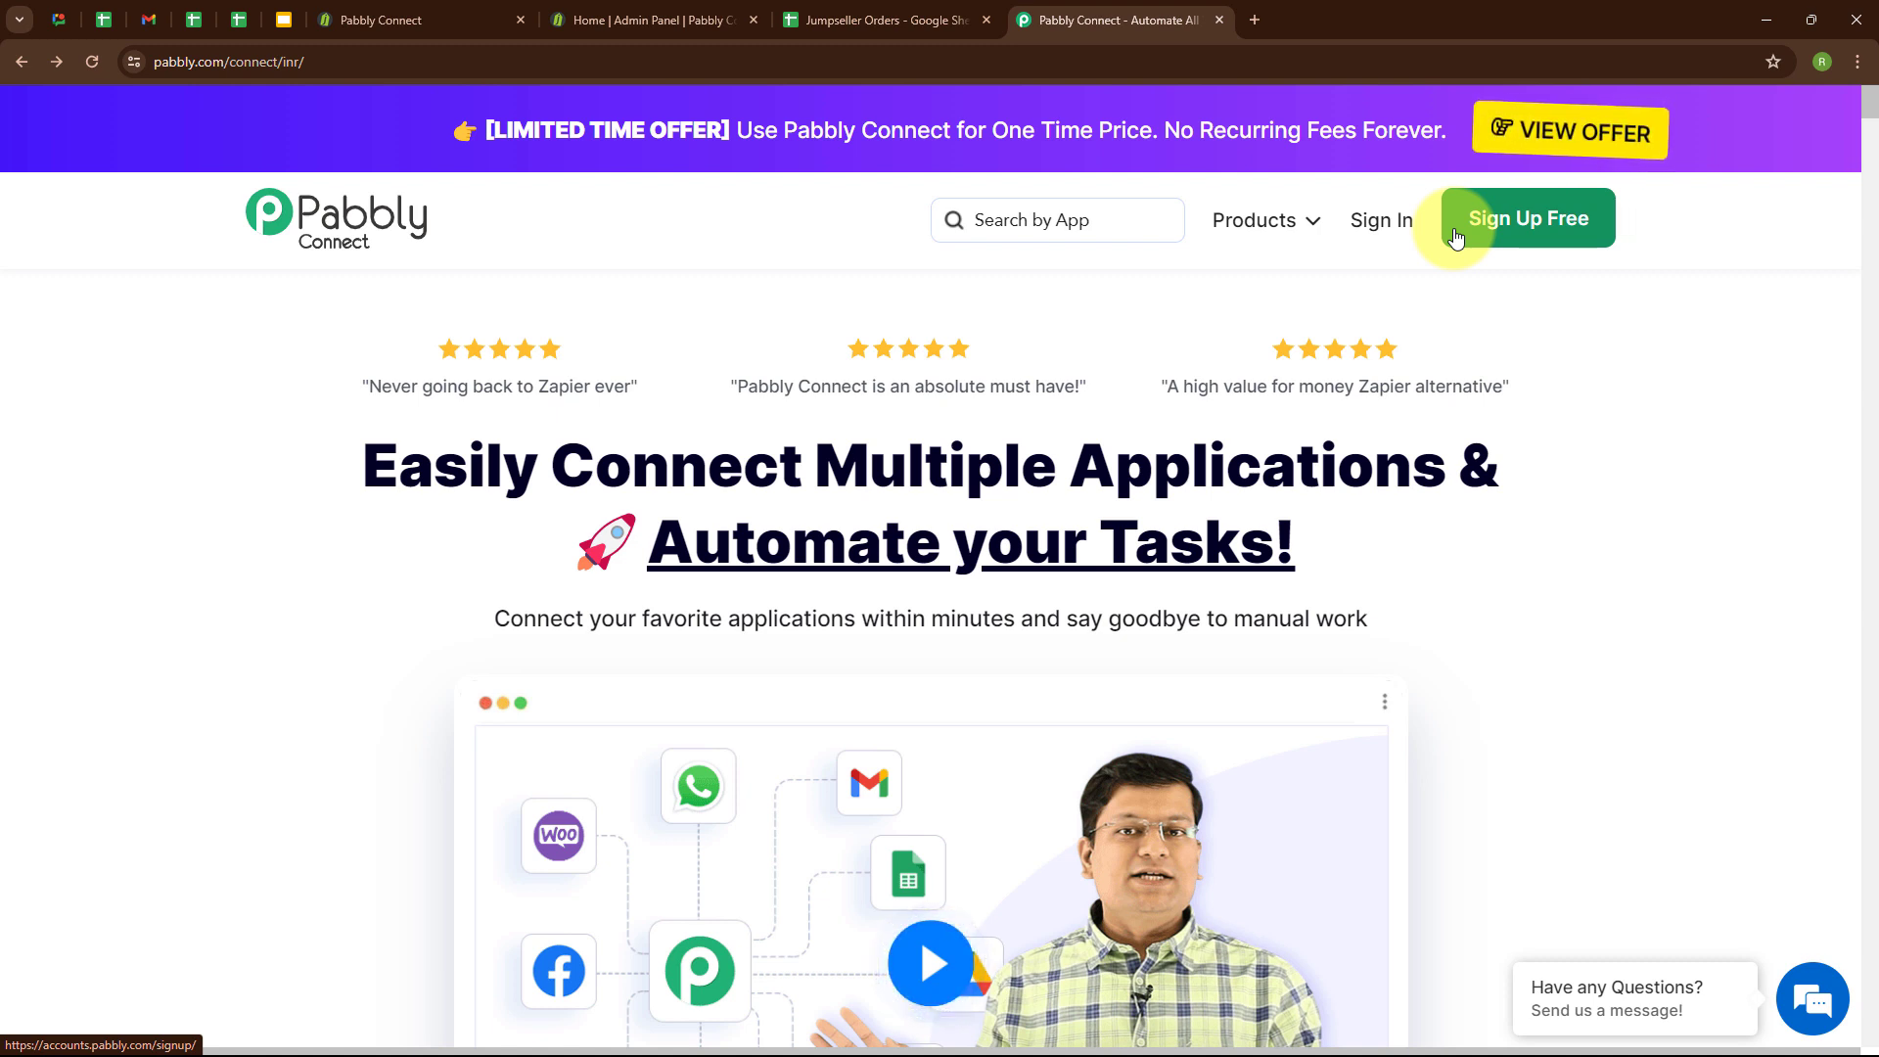
Sign in to Pabbly and access the Pabbly Connect application.
left_click(1378, 235)
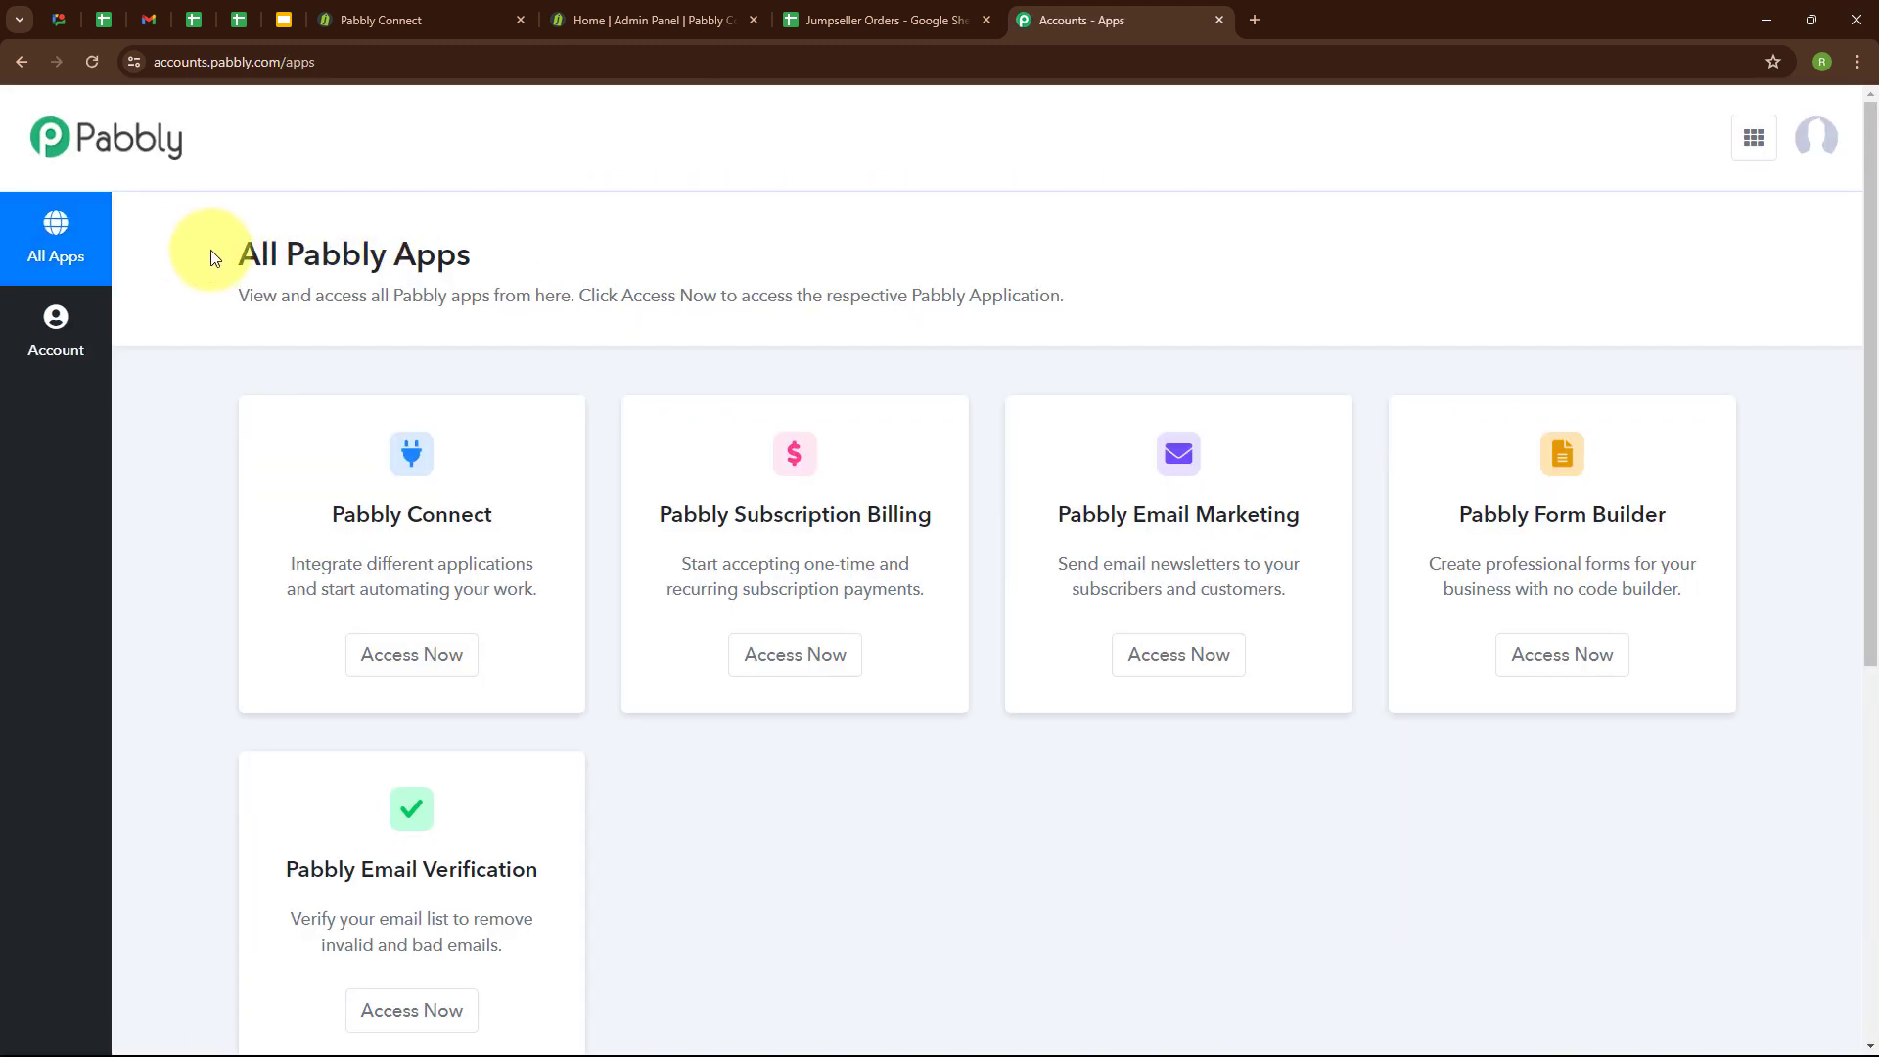
left_click_drag(242, 265, 532, 252)
left_click(575, 238)
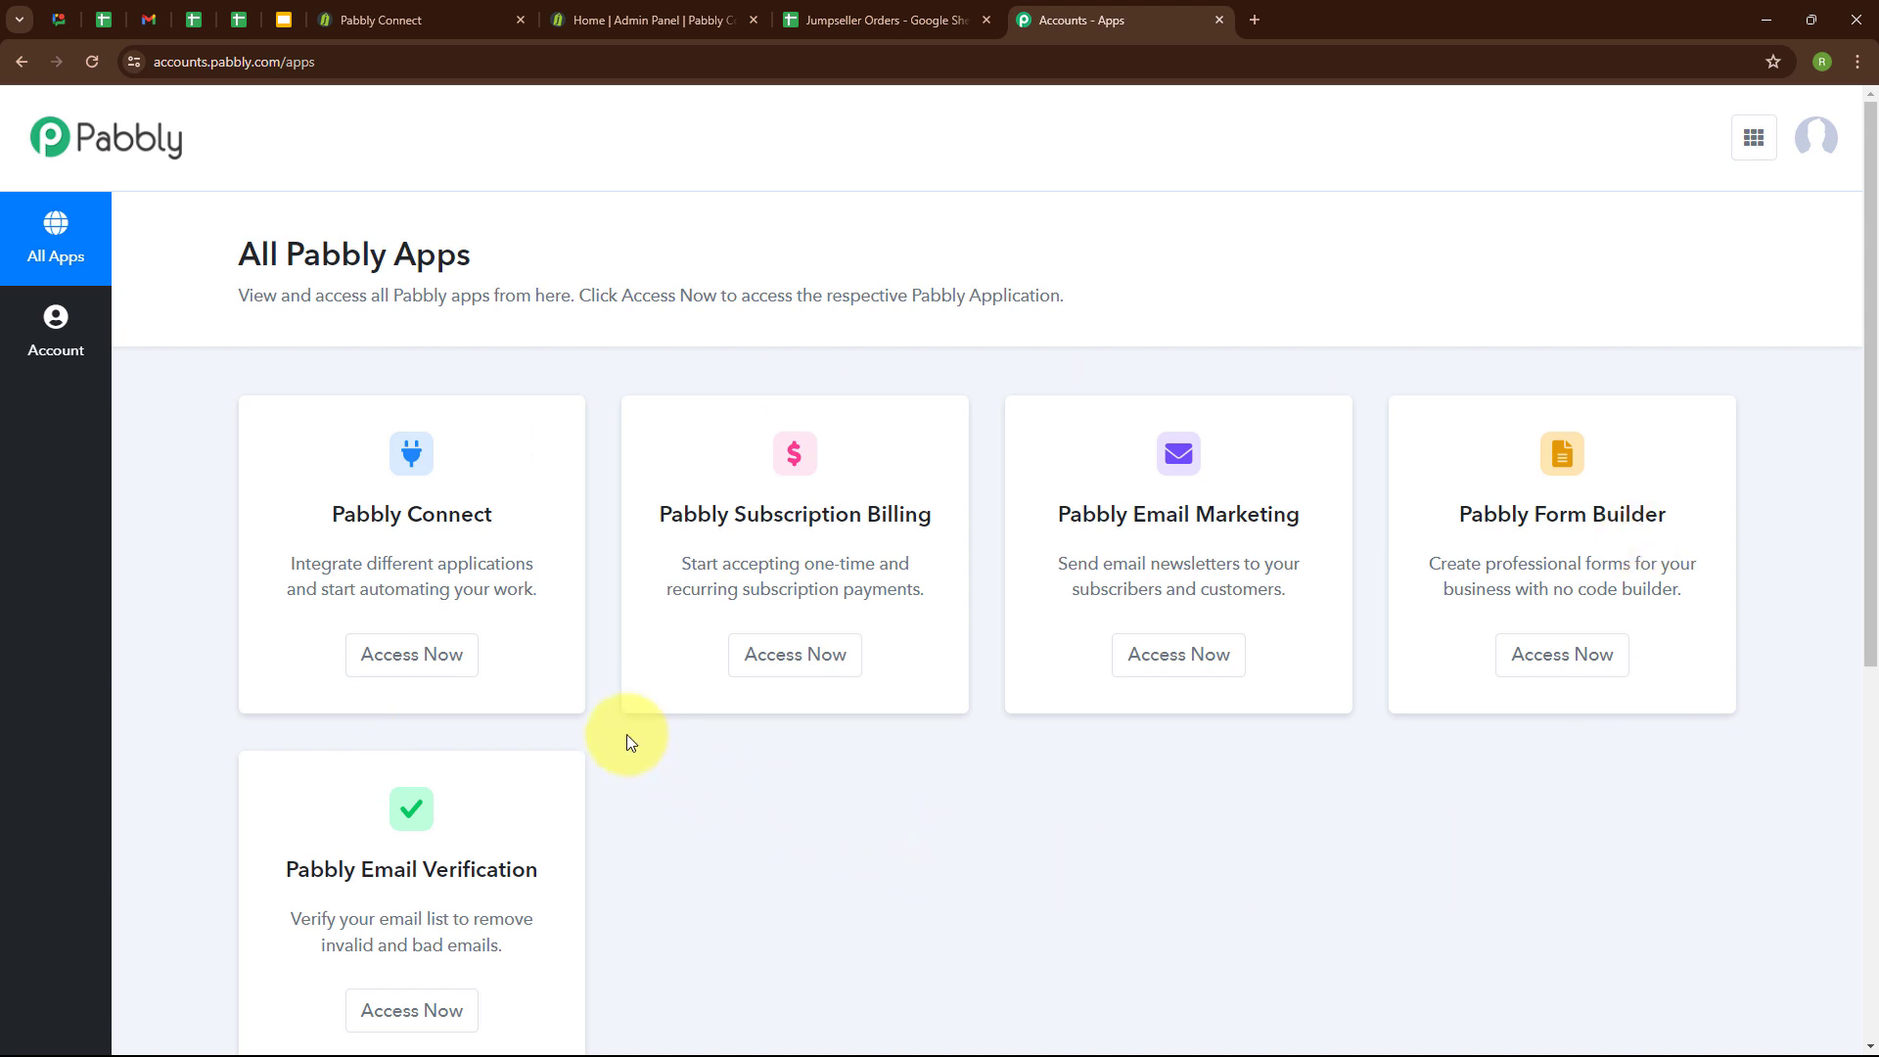
left_click(432, 656)
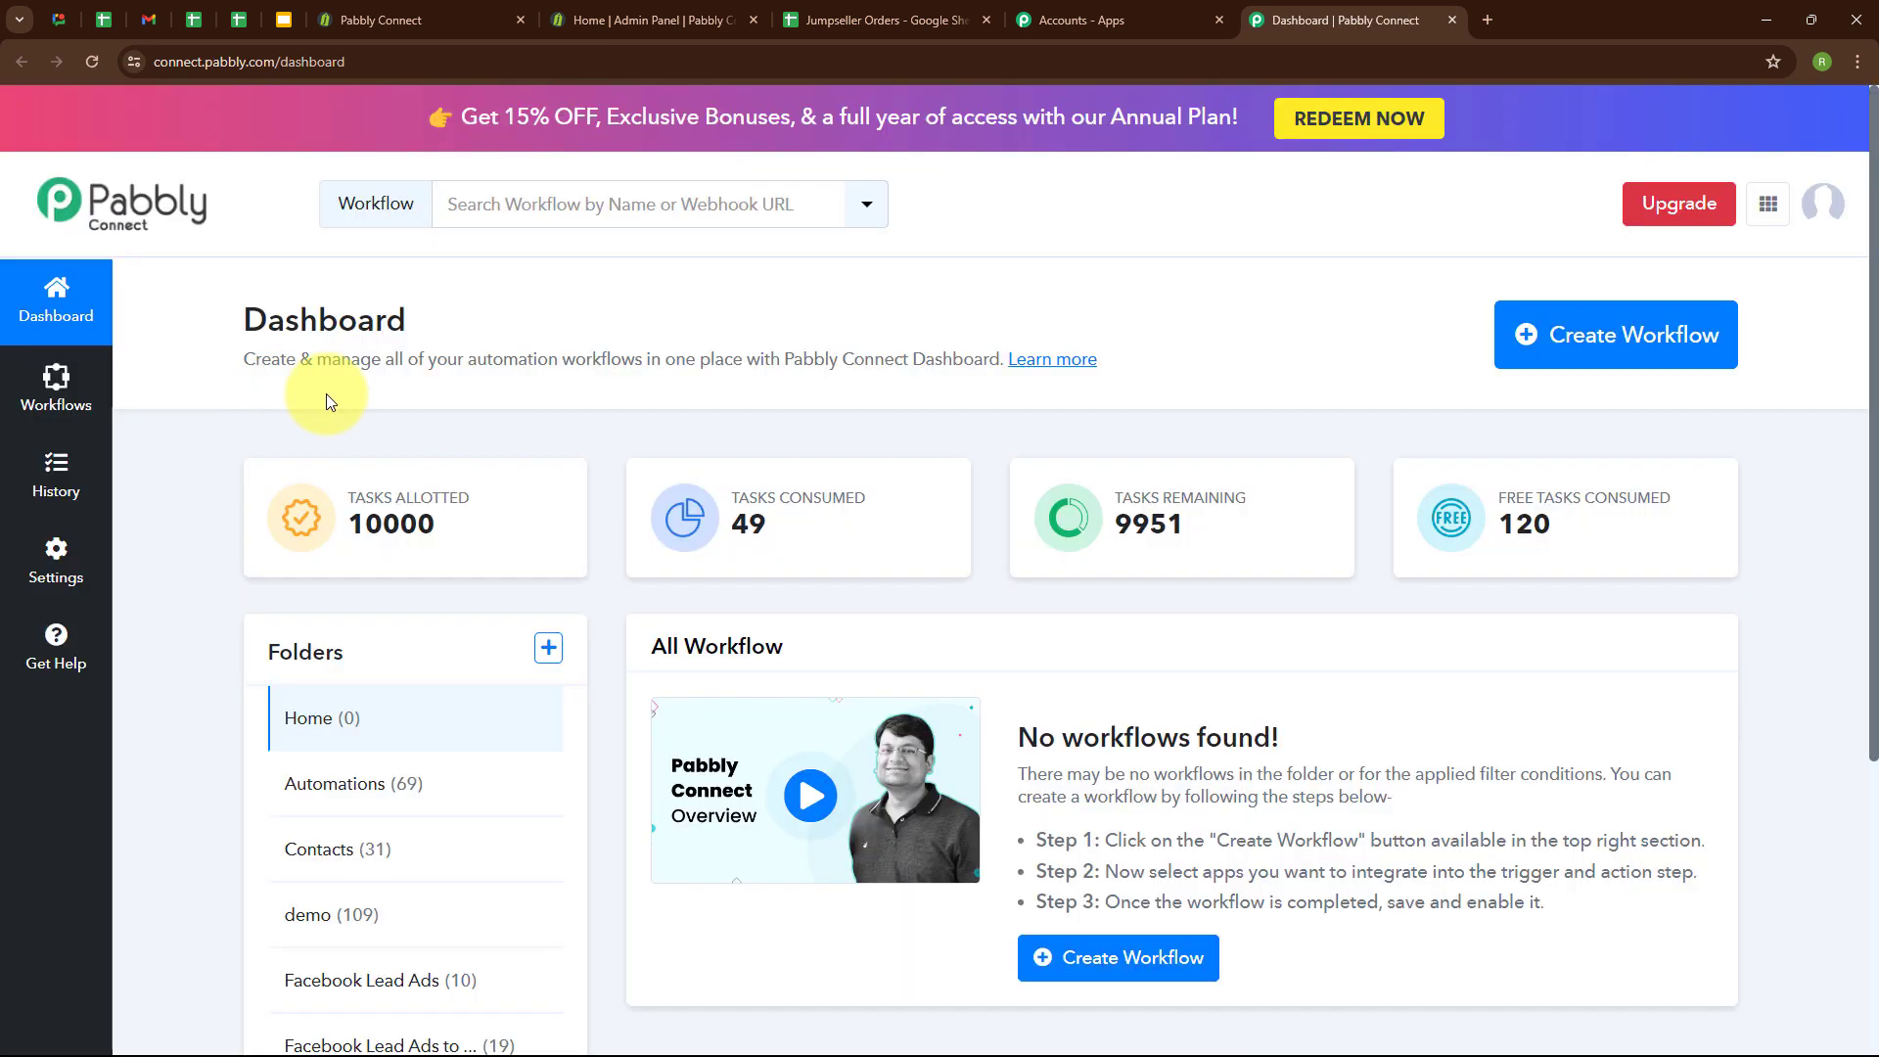
Create a workflow named "Add Jumpseller Order Details in Google Sheets" in the Automations folder.
left_click(1632, 333)
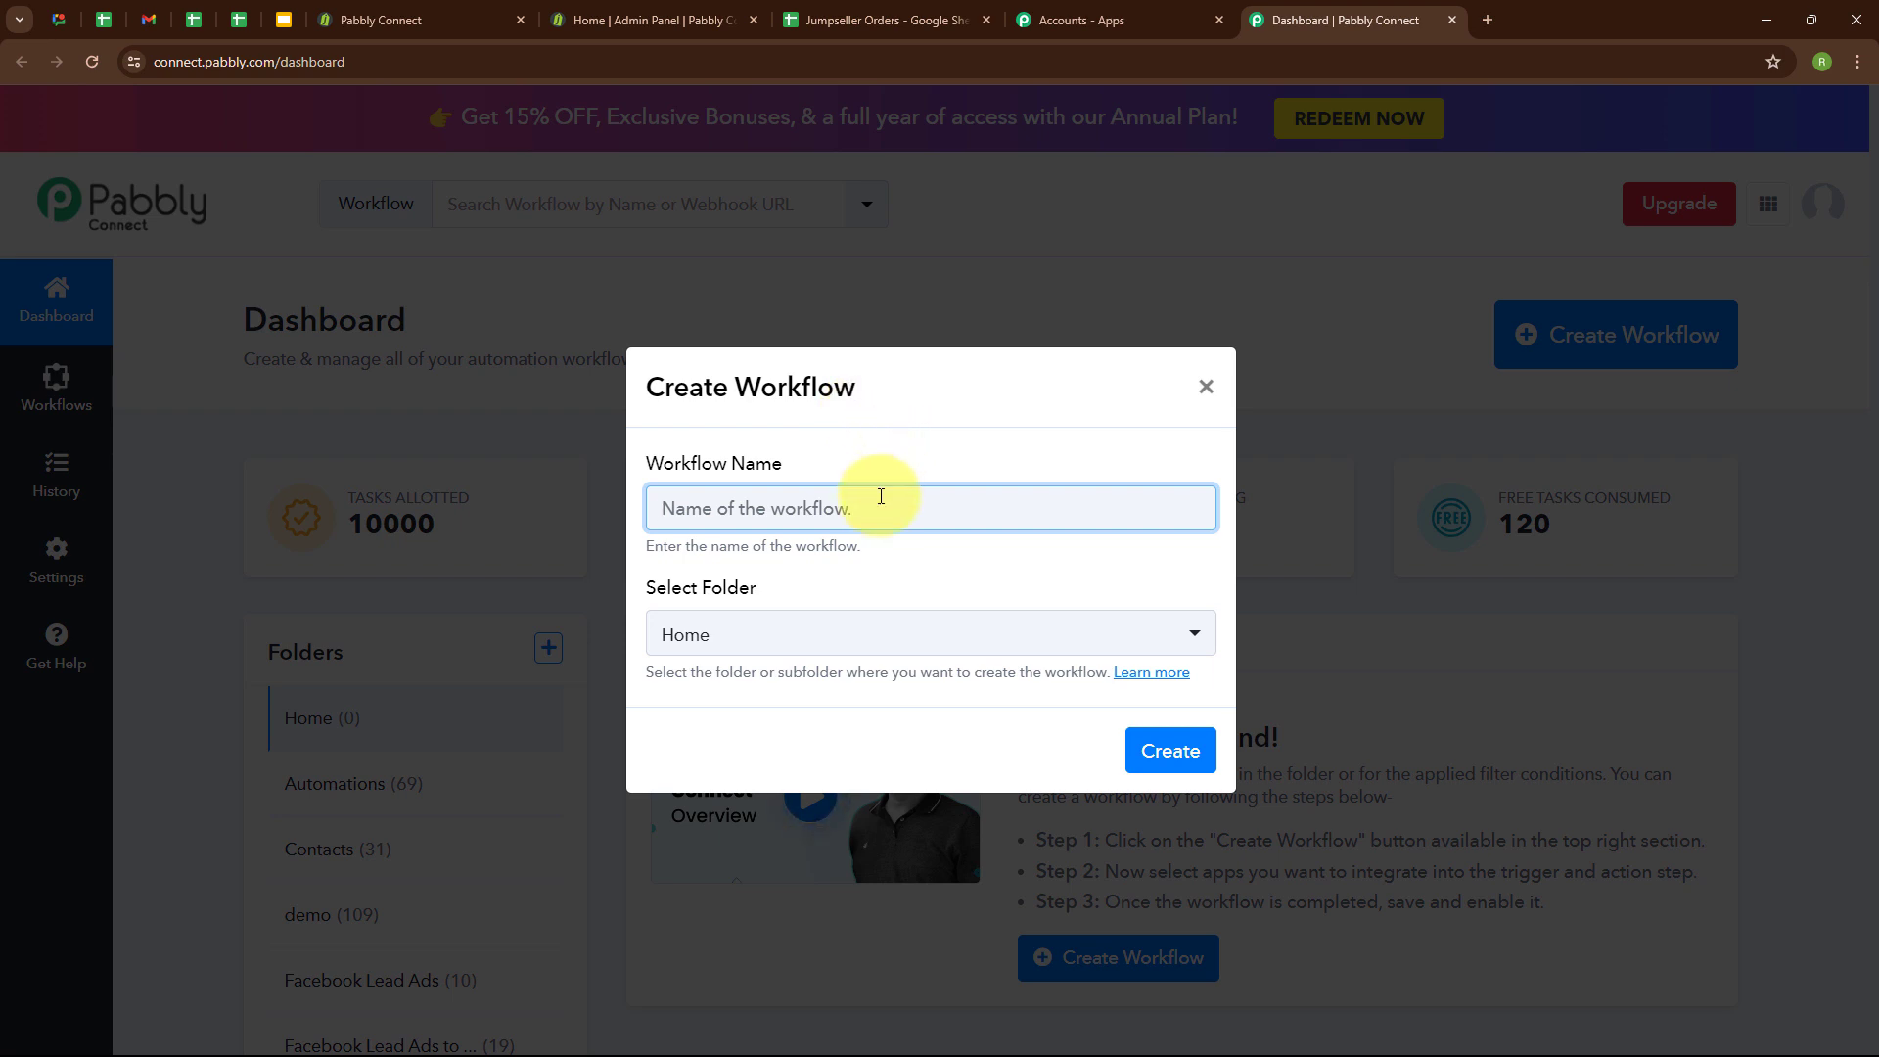
type("Add Jumpseller Order Details in Google Sheets")
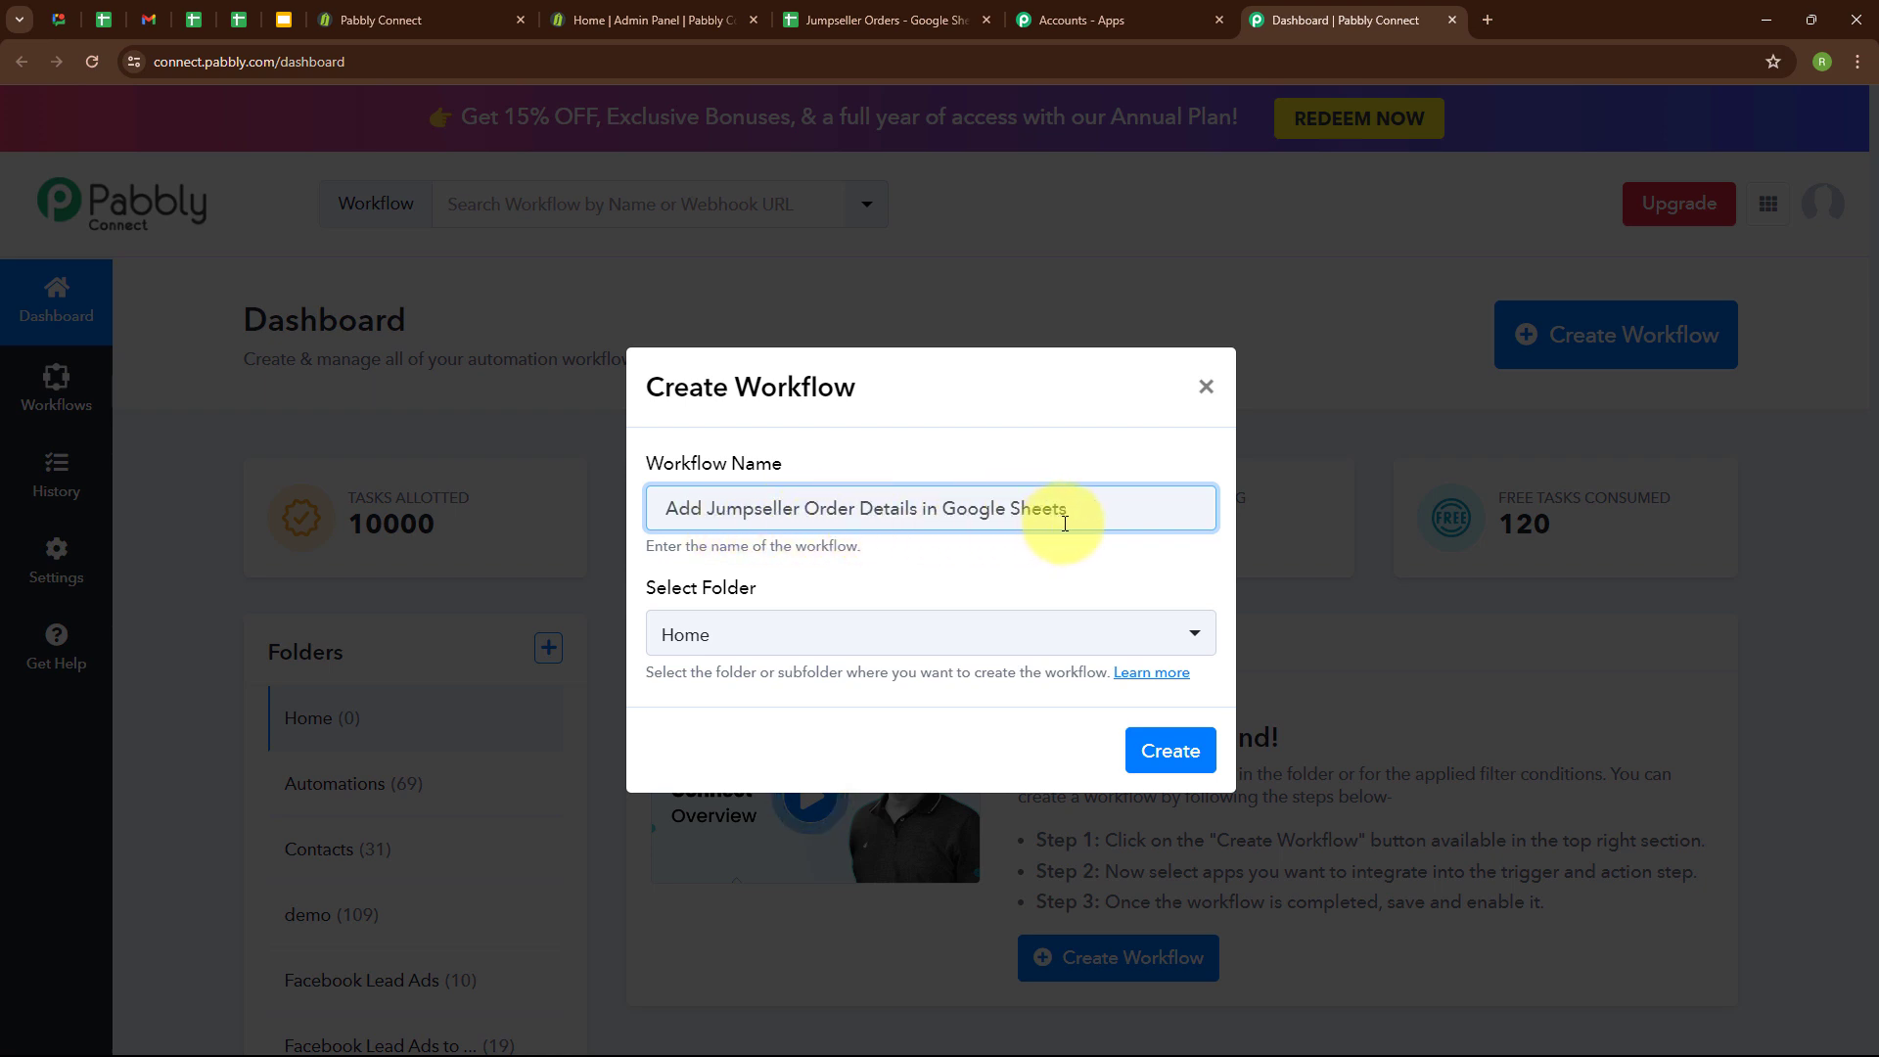
left_click(939, 631)
left_click(822, 295)
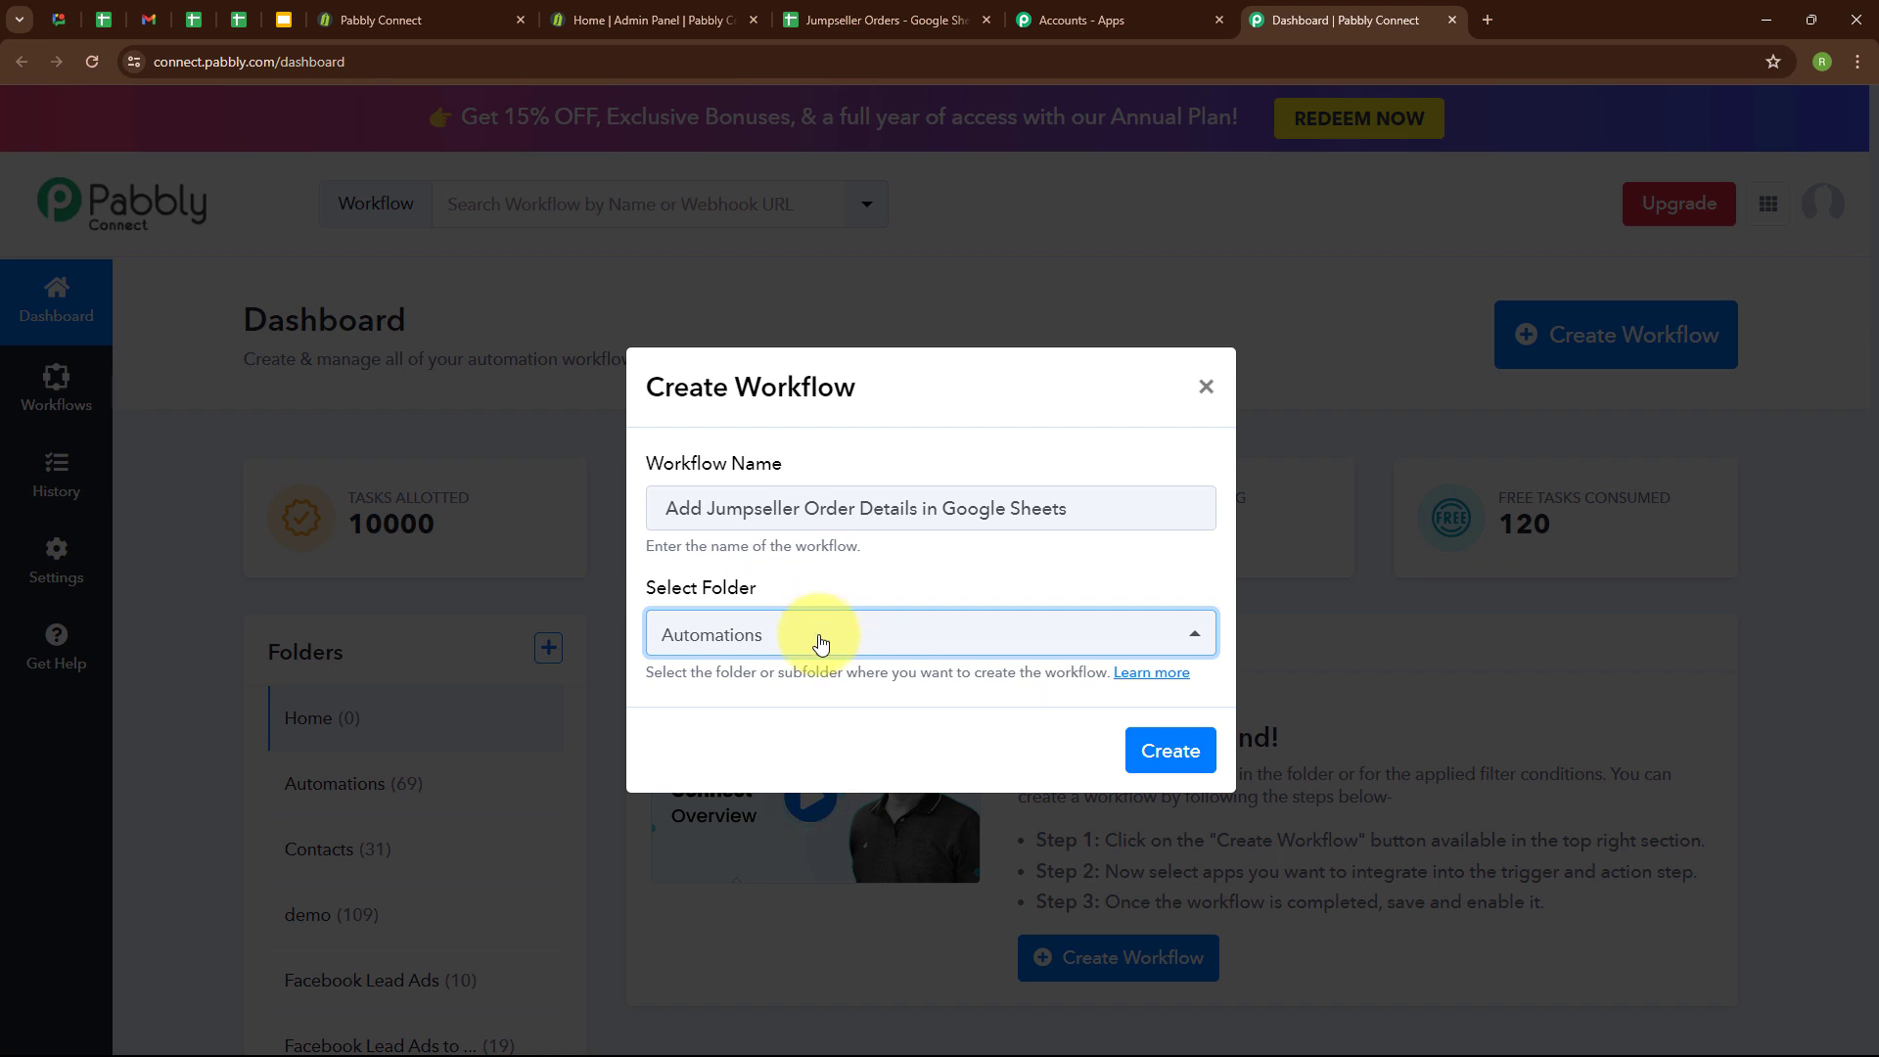
left_click(1166, 747)
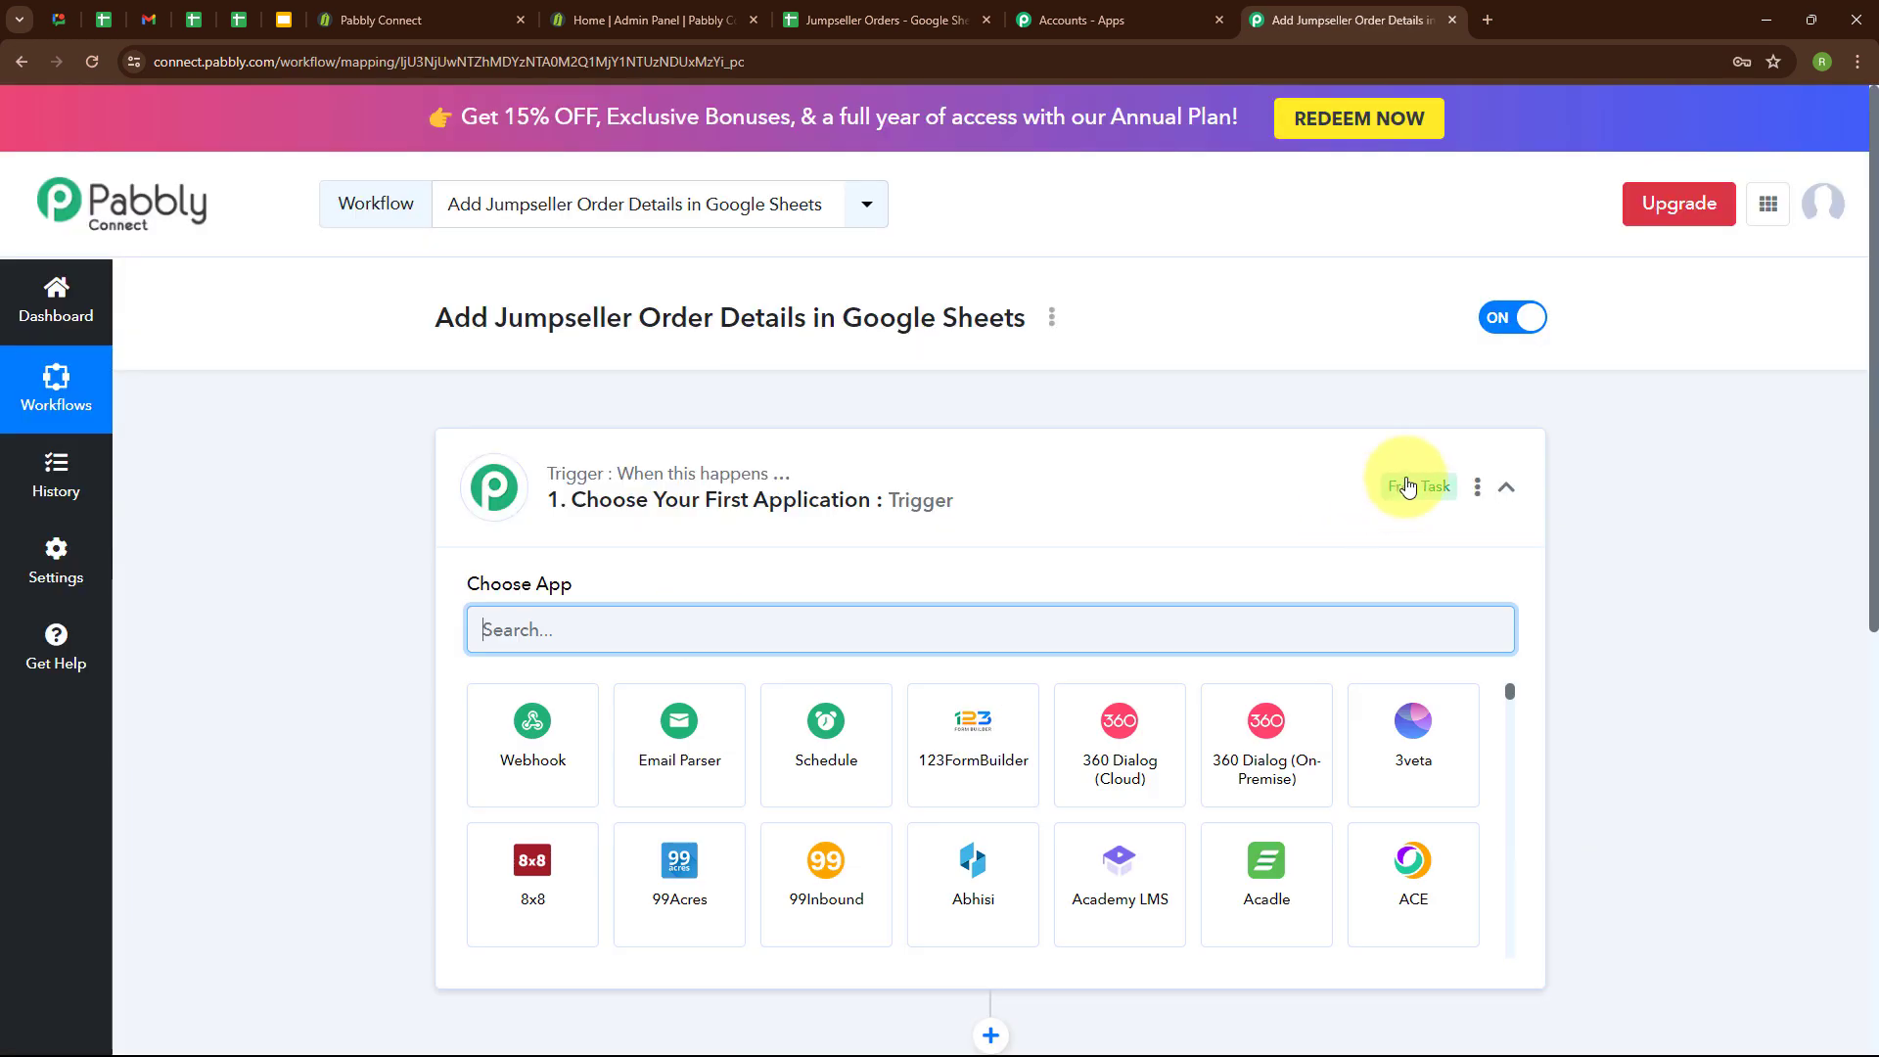
Collapse the trigger section to review the workflow's trigger and action steps, and expand it again.
left_click(1500, 487)
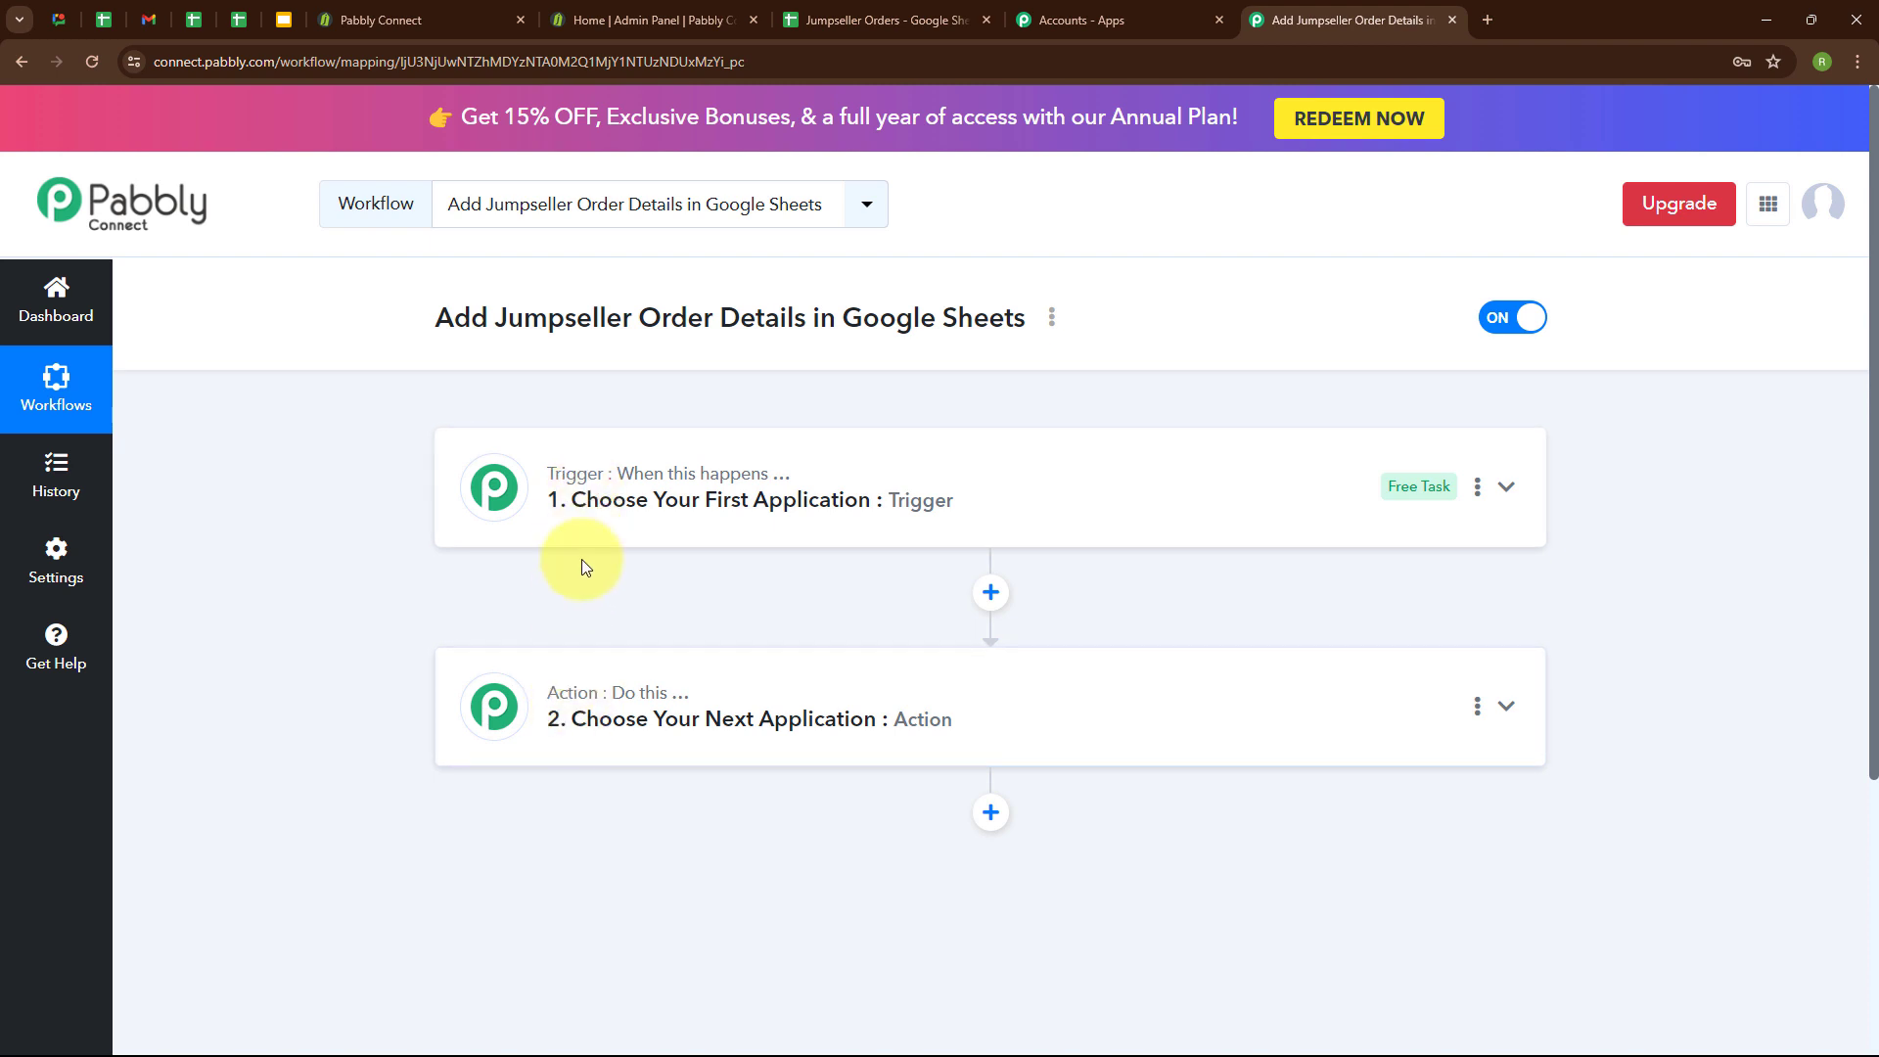
mouse_move(635, 705)
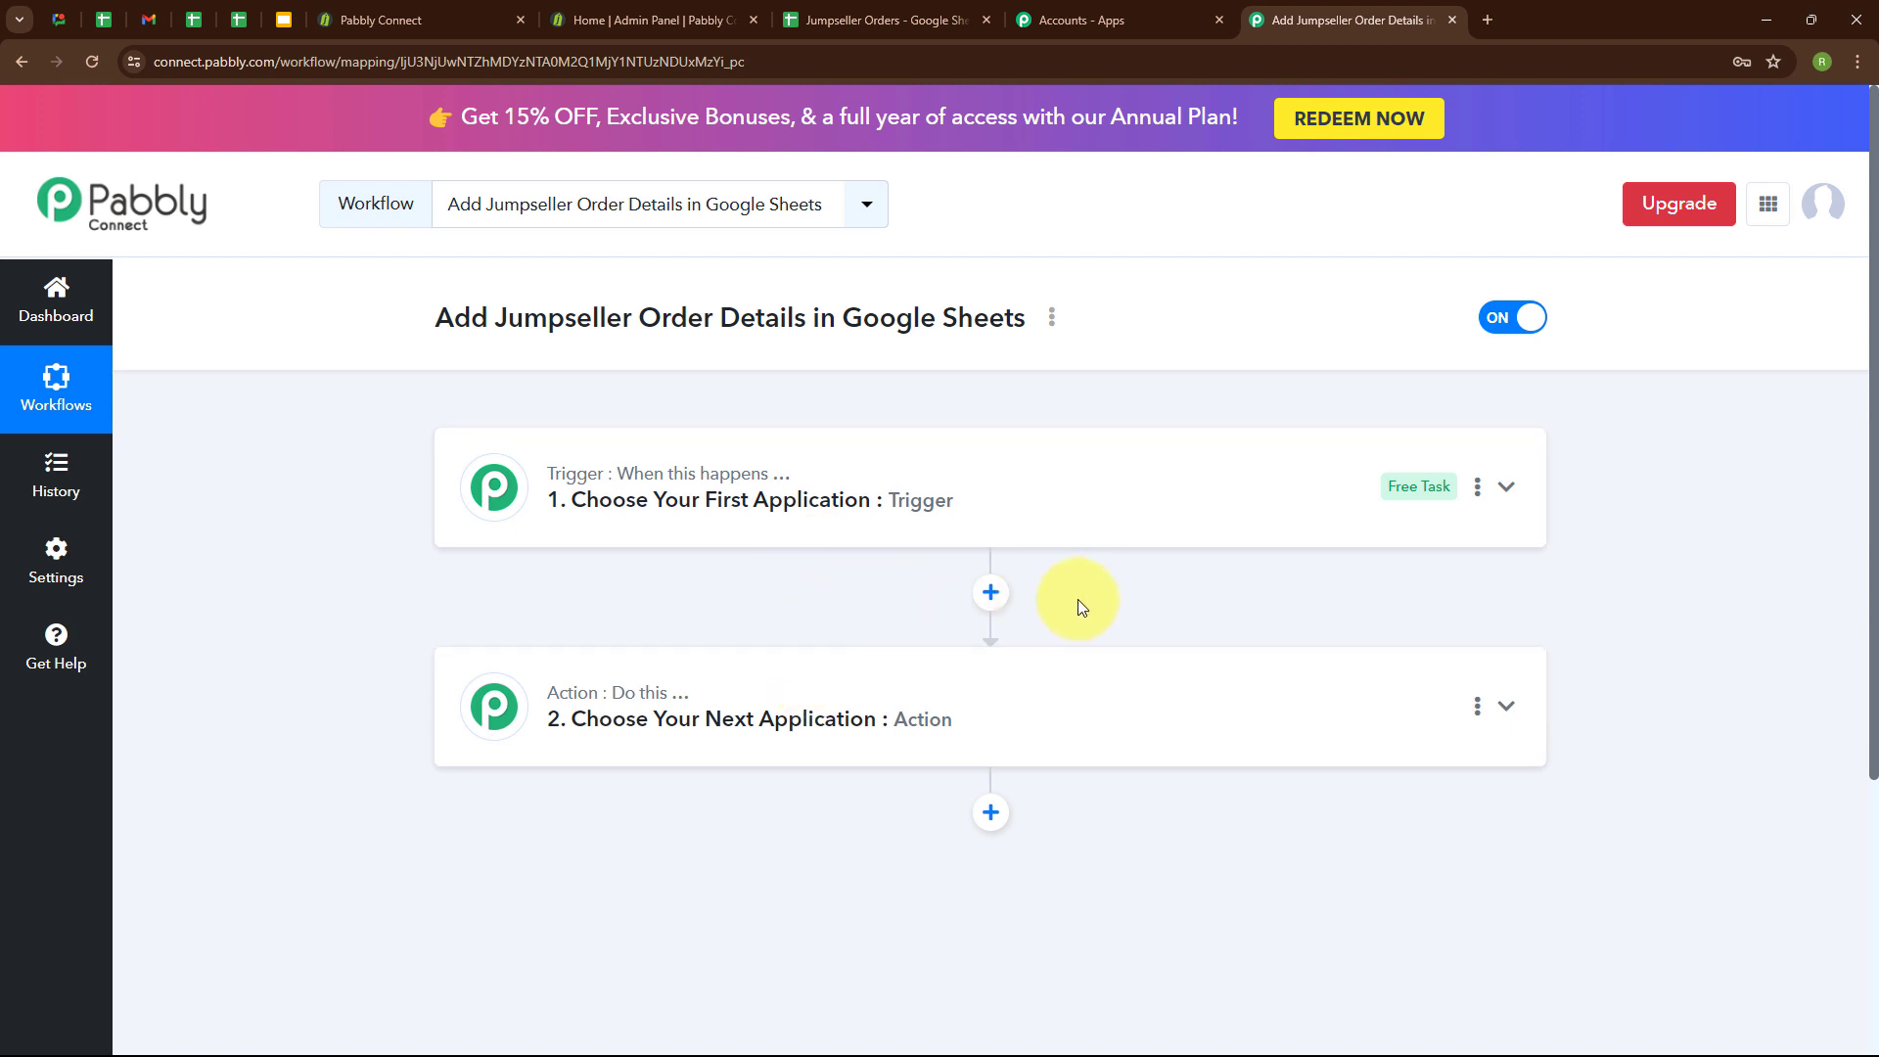
left_click(1507, 486)
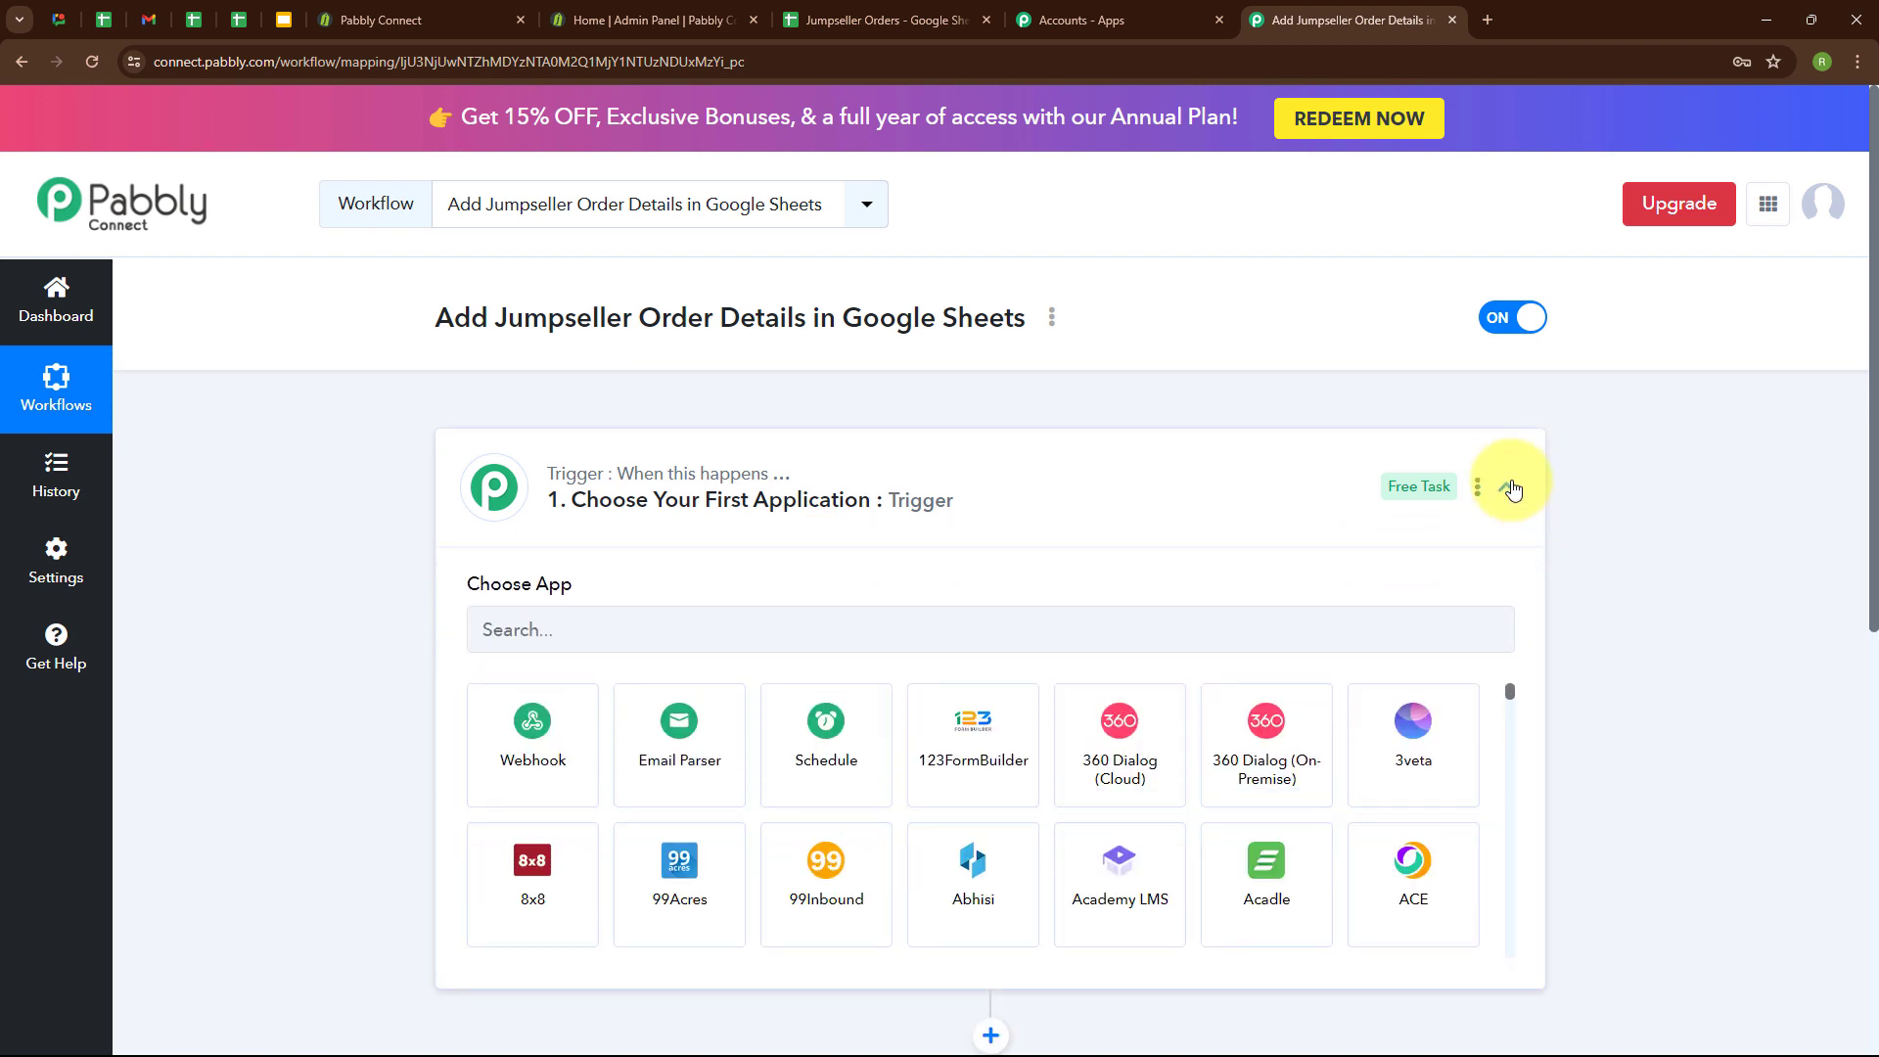
Choose Jumpseller as the trigger app and set the trigger event to Order Pending Payment.
left_click(677, 623)
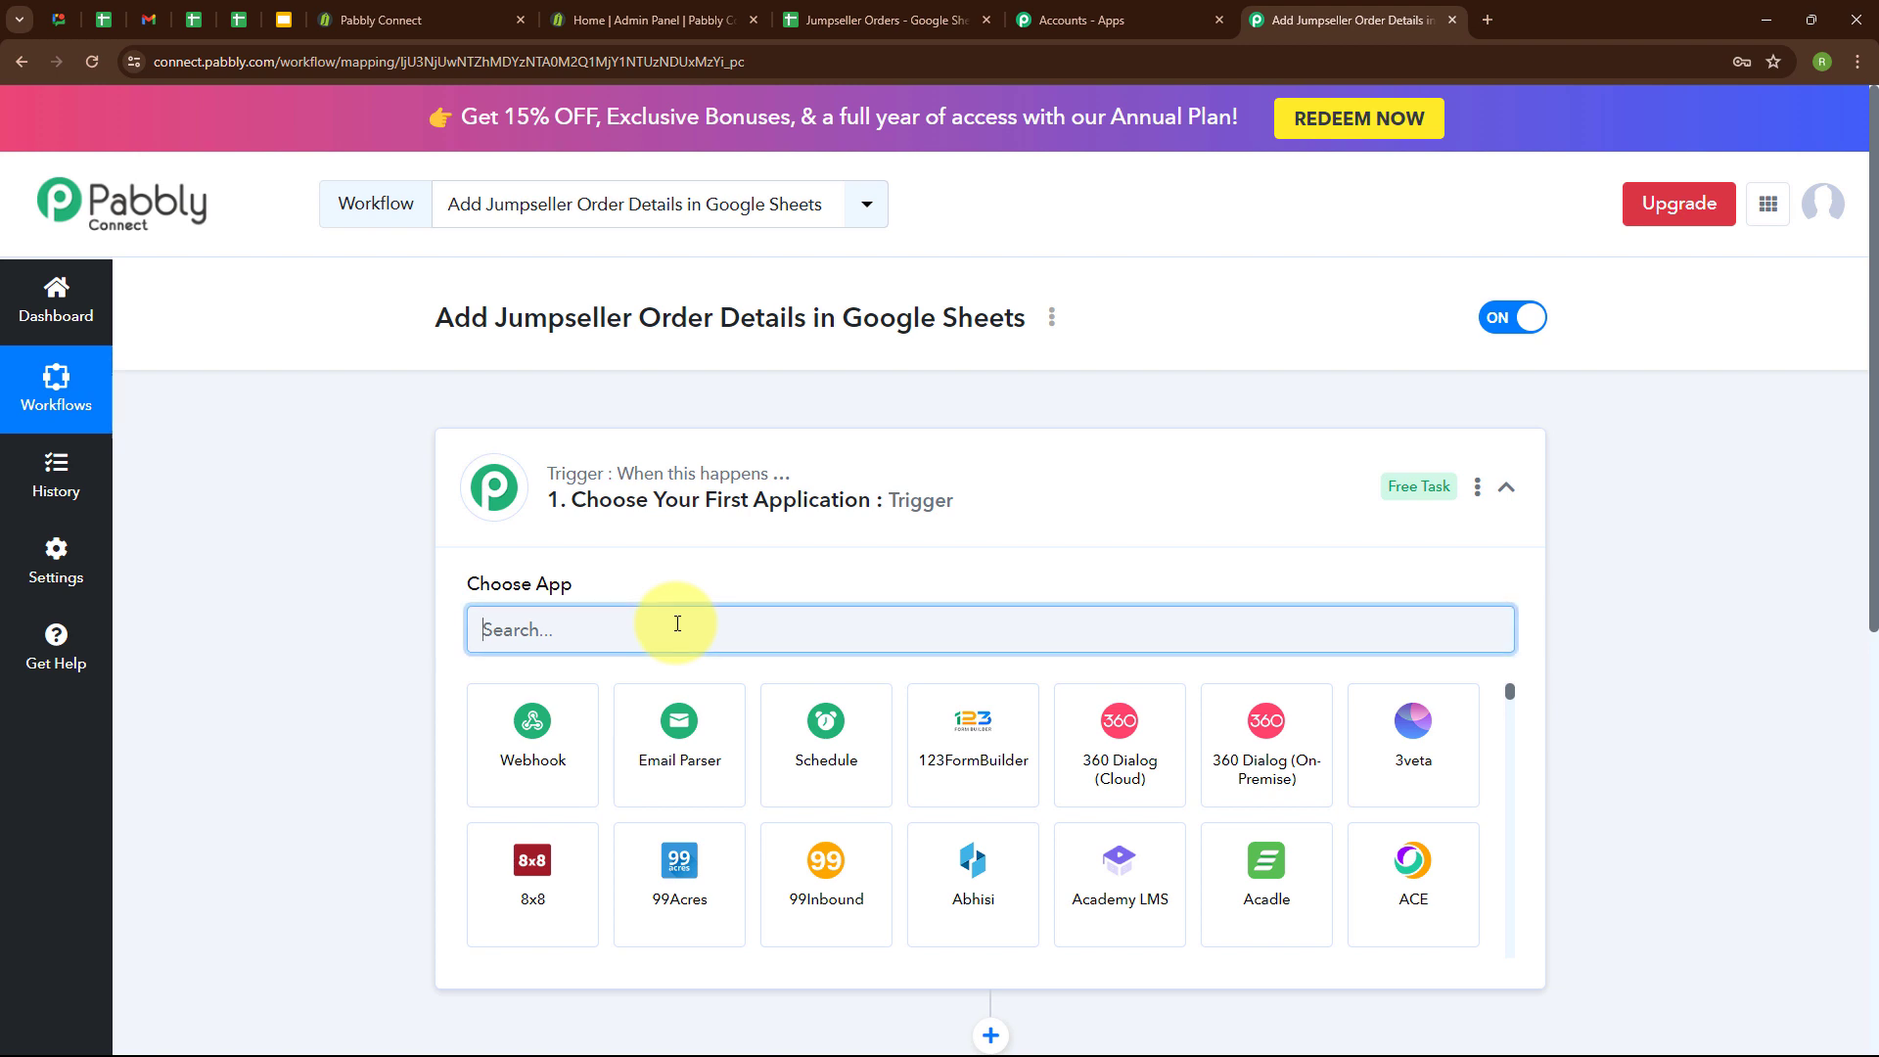
type("Jum")
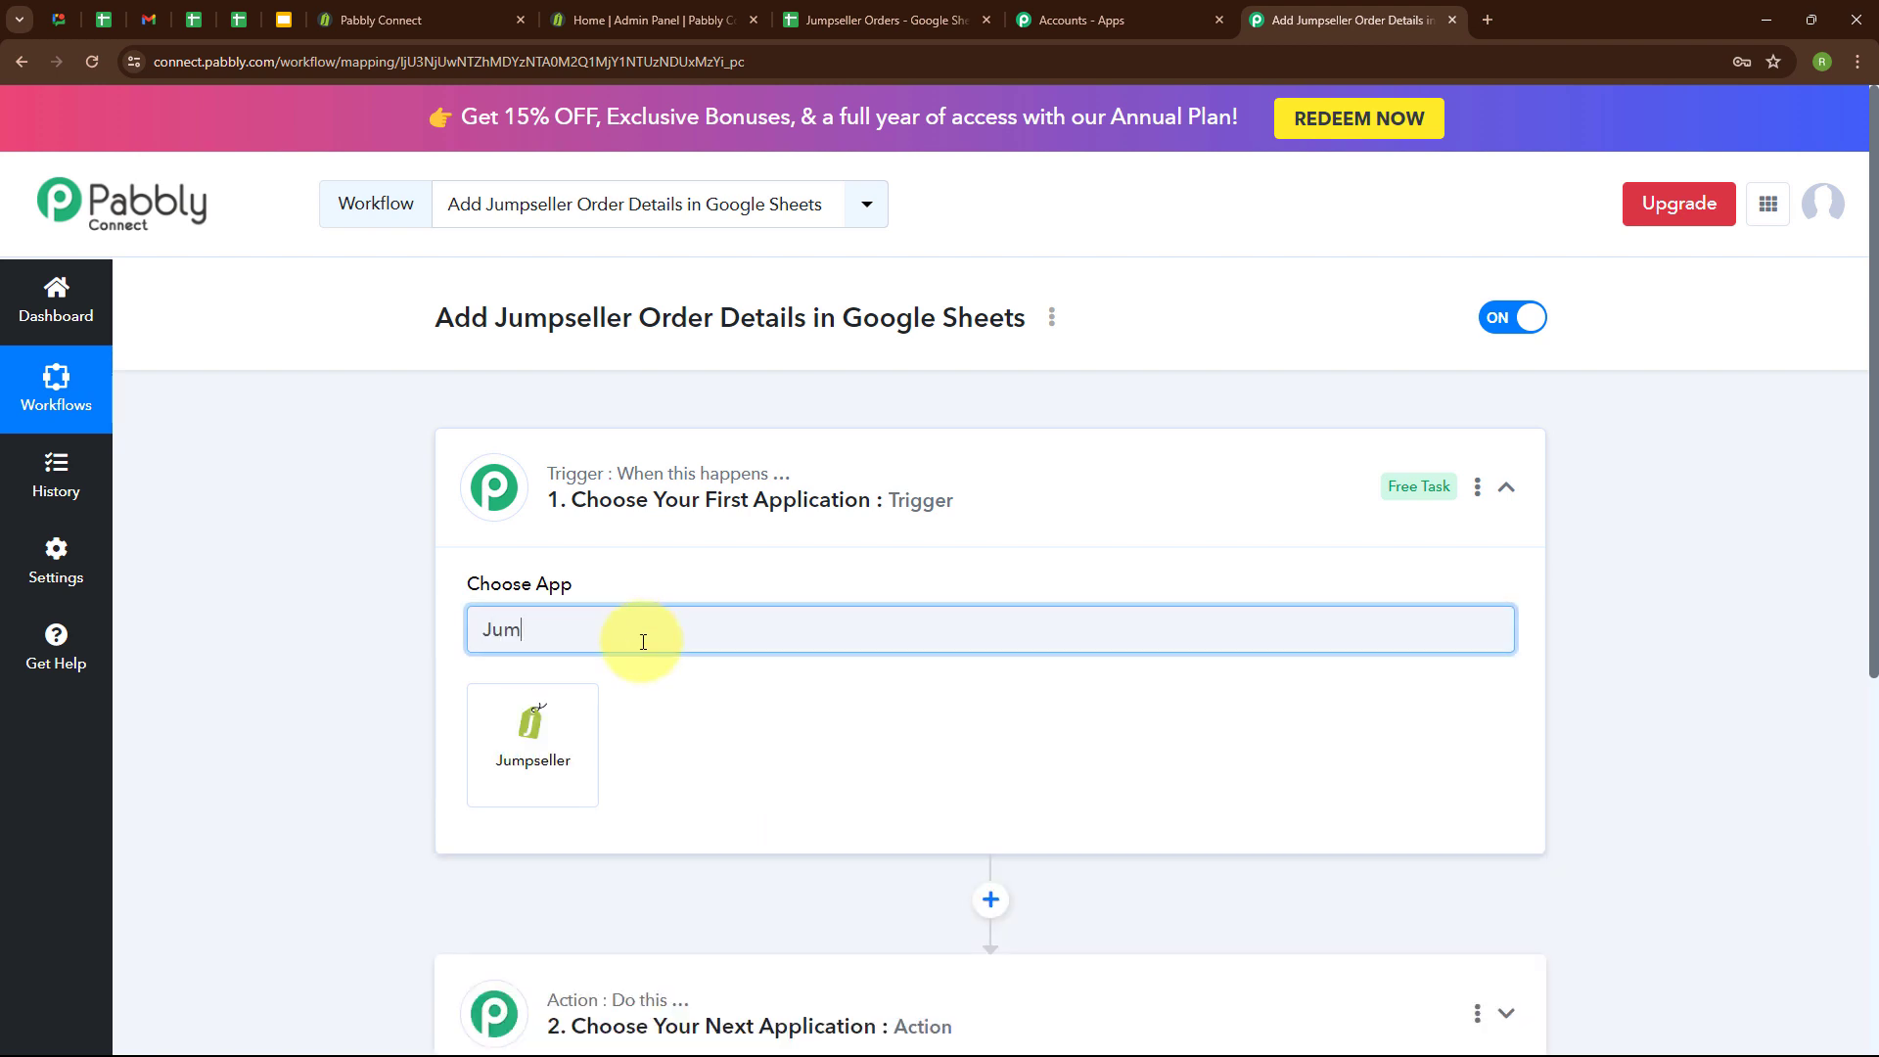
left_click(552, 732)
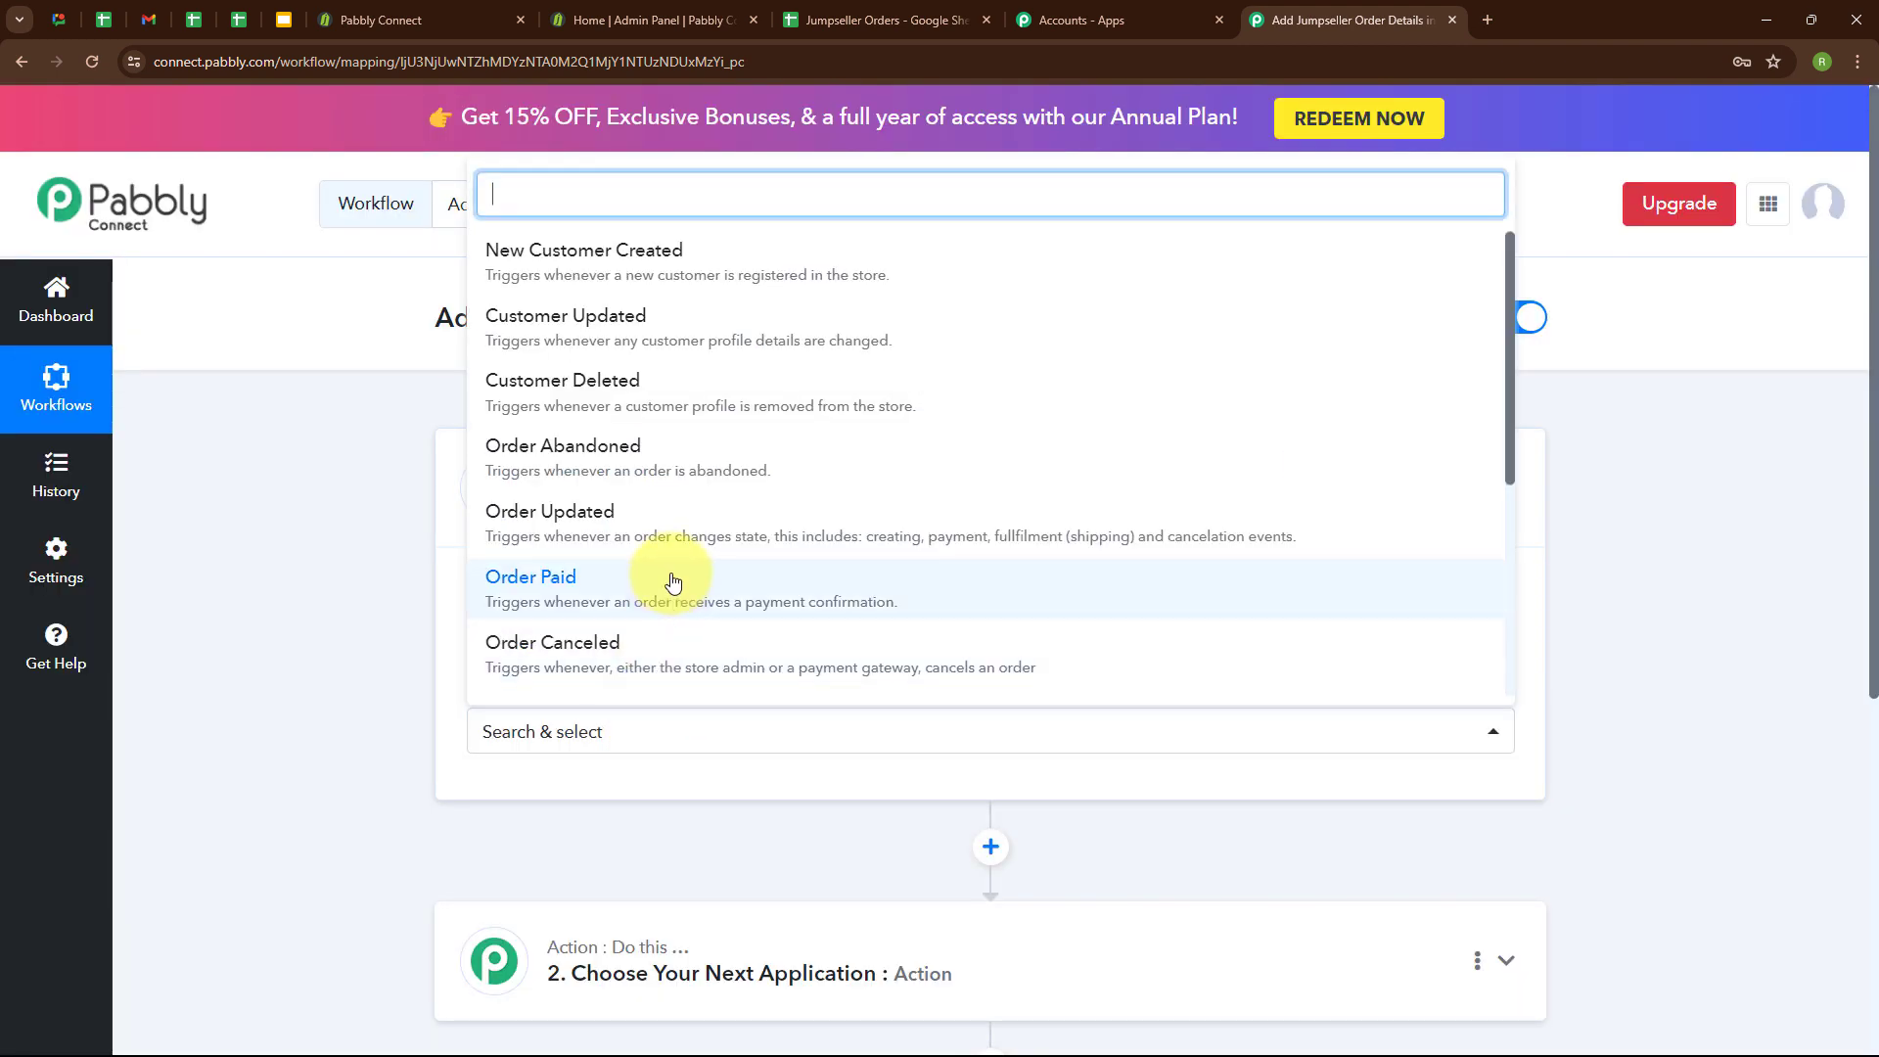
scroll(685, 557, "down", 3)
left_click(804, 425)
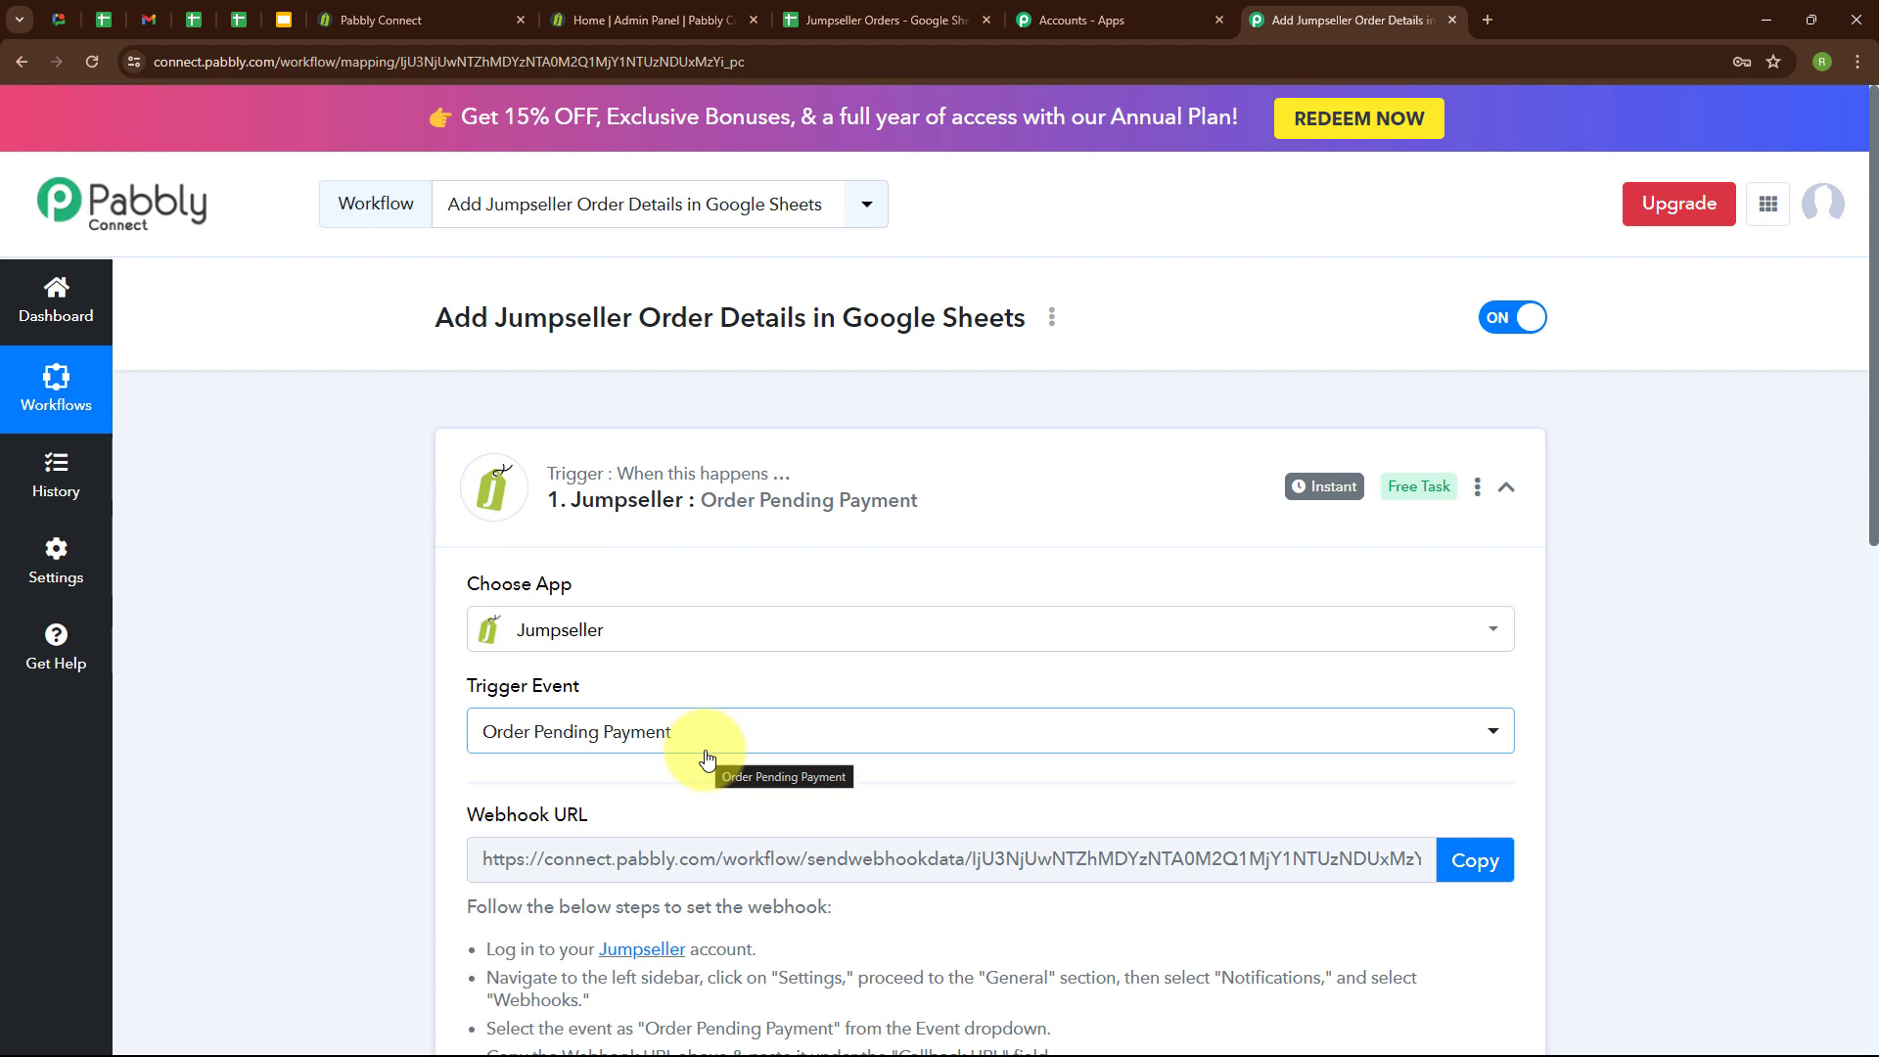
Read the Jumpseller webhook setup instructions below the webhook URL.
scroll(871, 773, "down", 3)
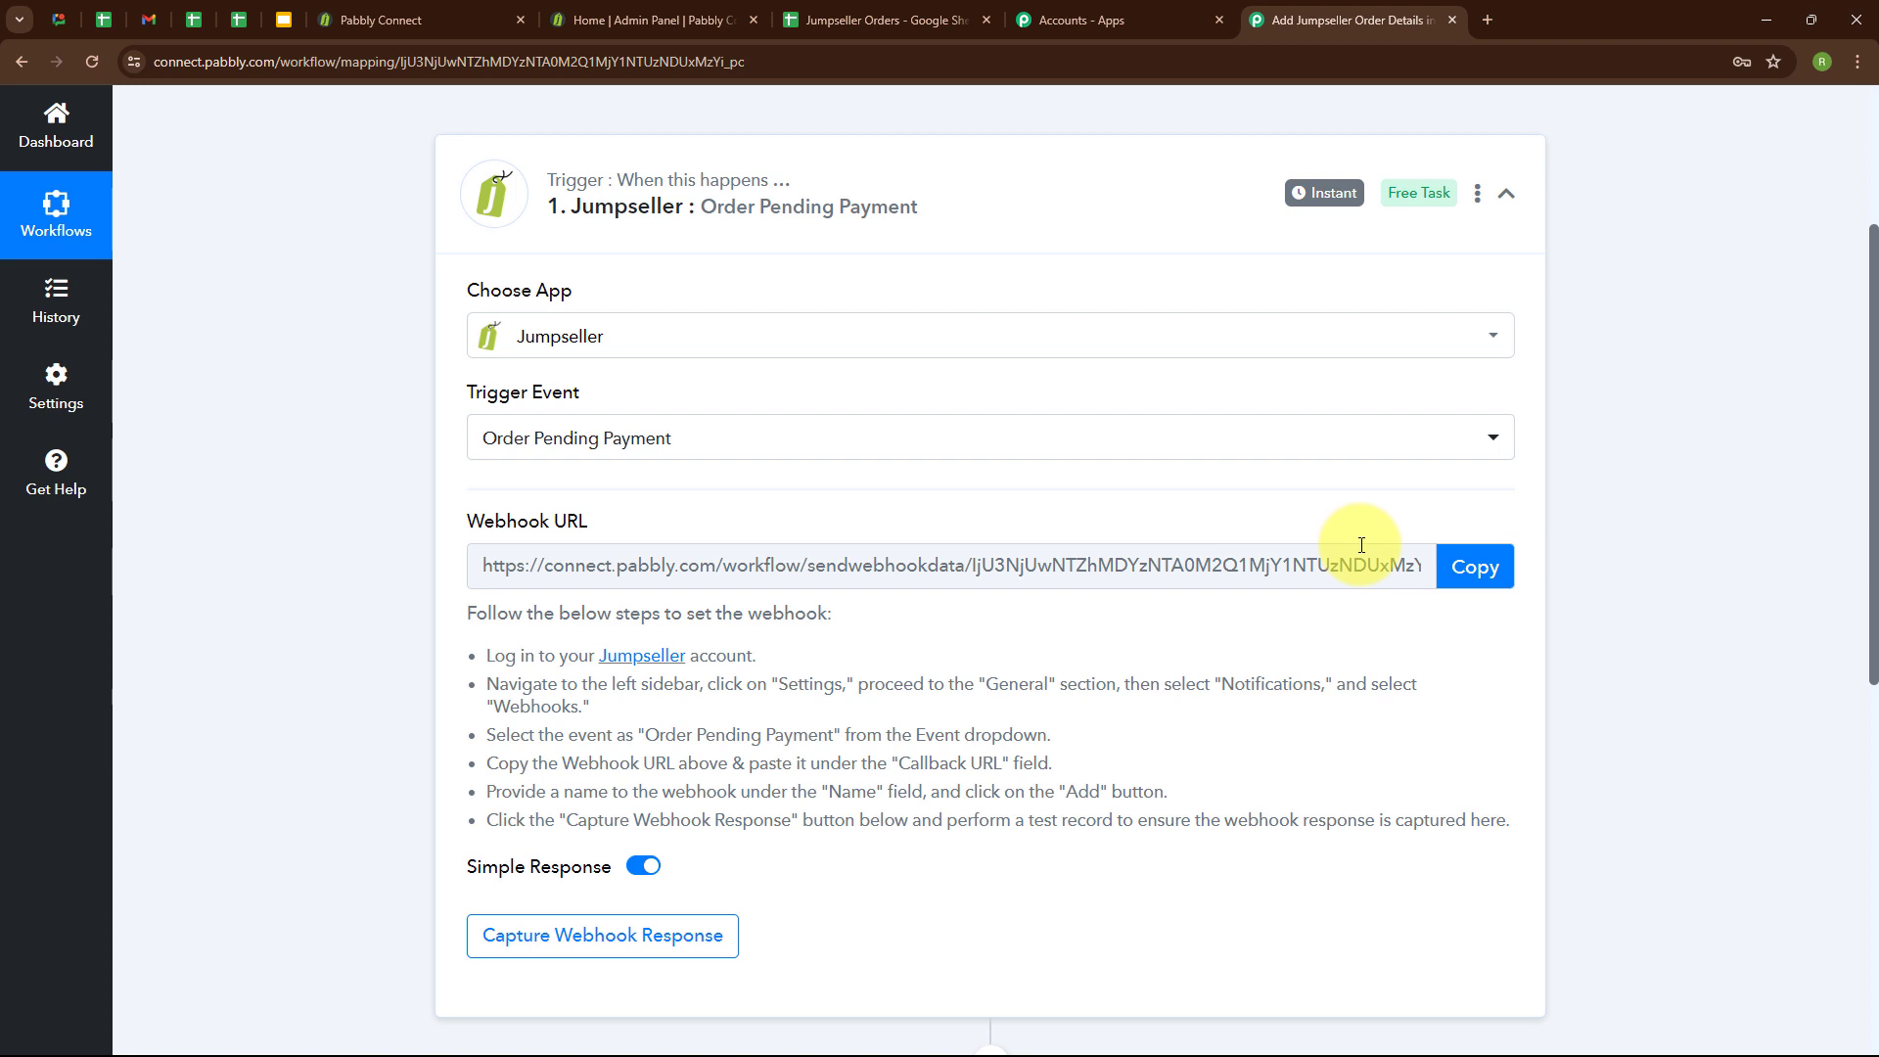
left_click_drag(484, 656, 1074, 713)
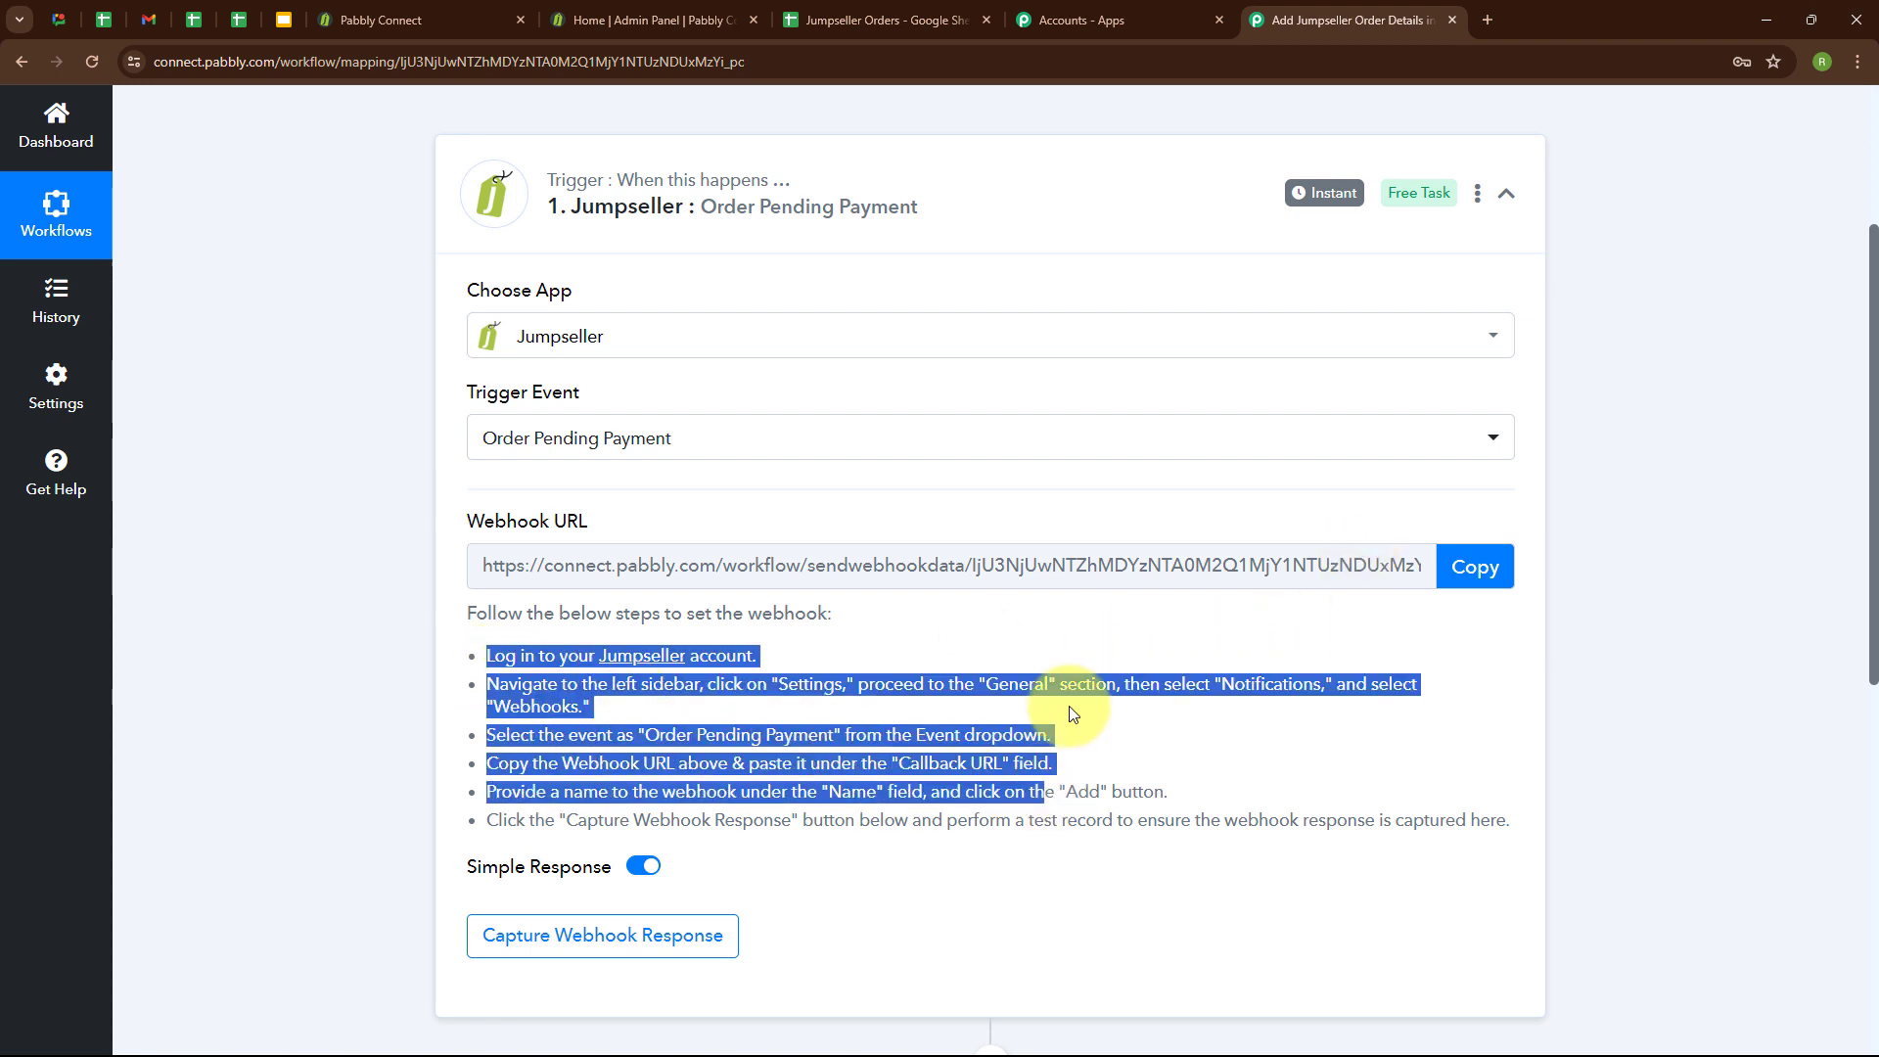
left_click(1062, 630)
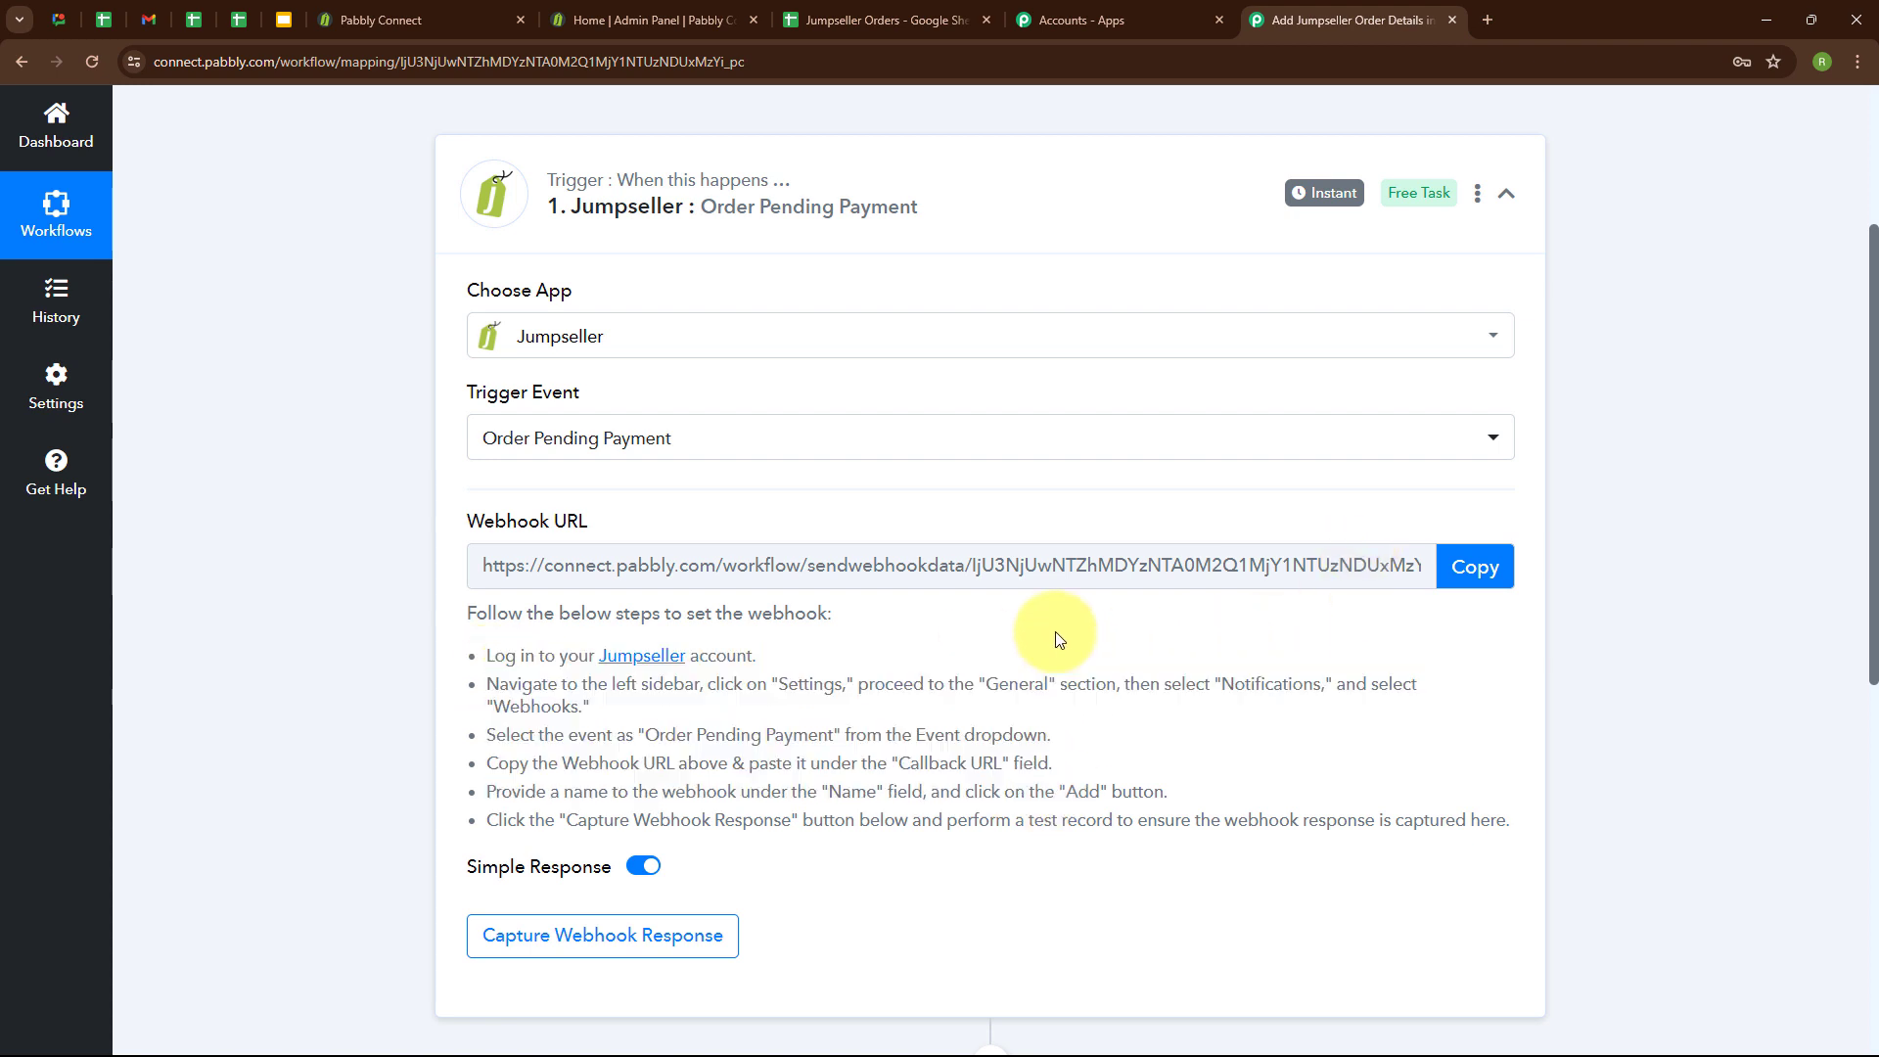
In the Jumpseller admin panel, open the general Notifications settings and set the new webhook's event to Order Pending Payment.
left_click(584, 20)
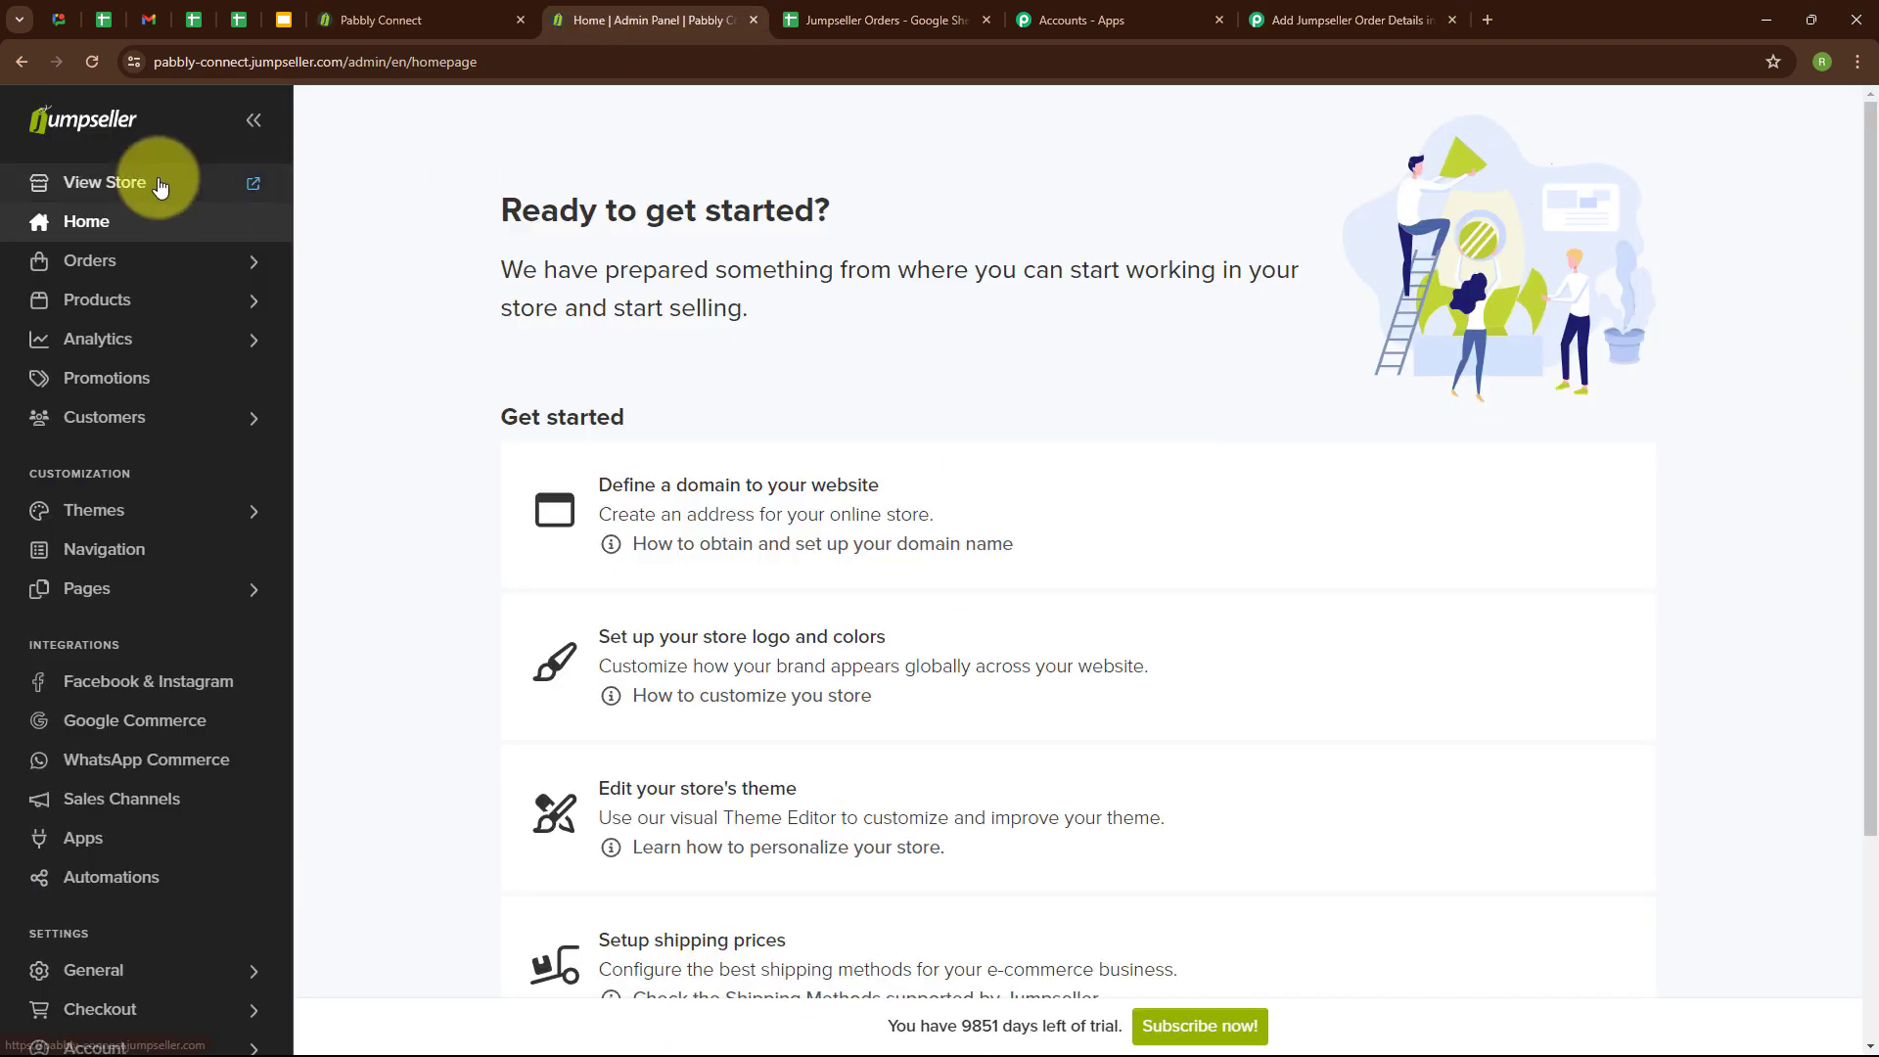
left_click(90, 971)
scroll(92, 956, "down", 3)
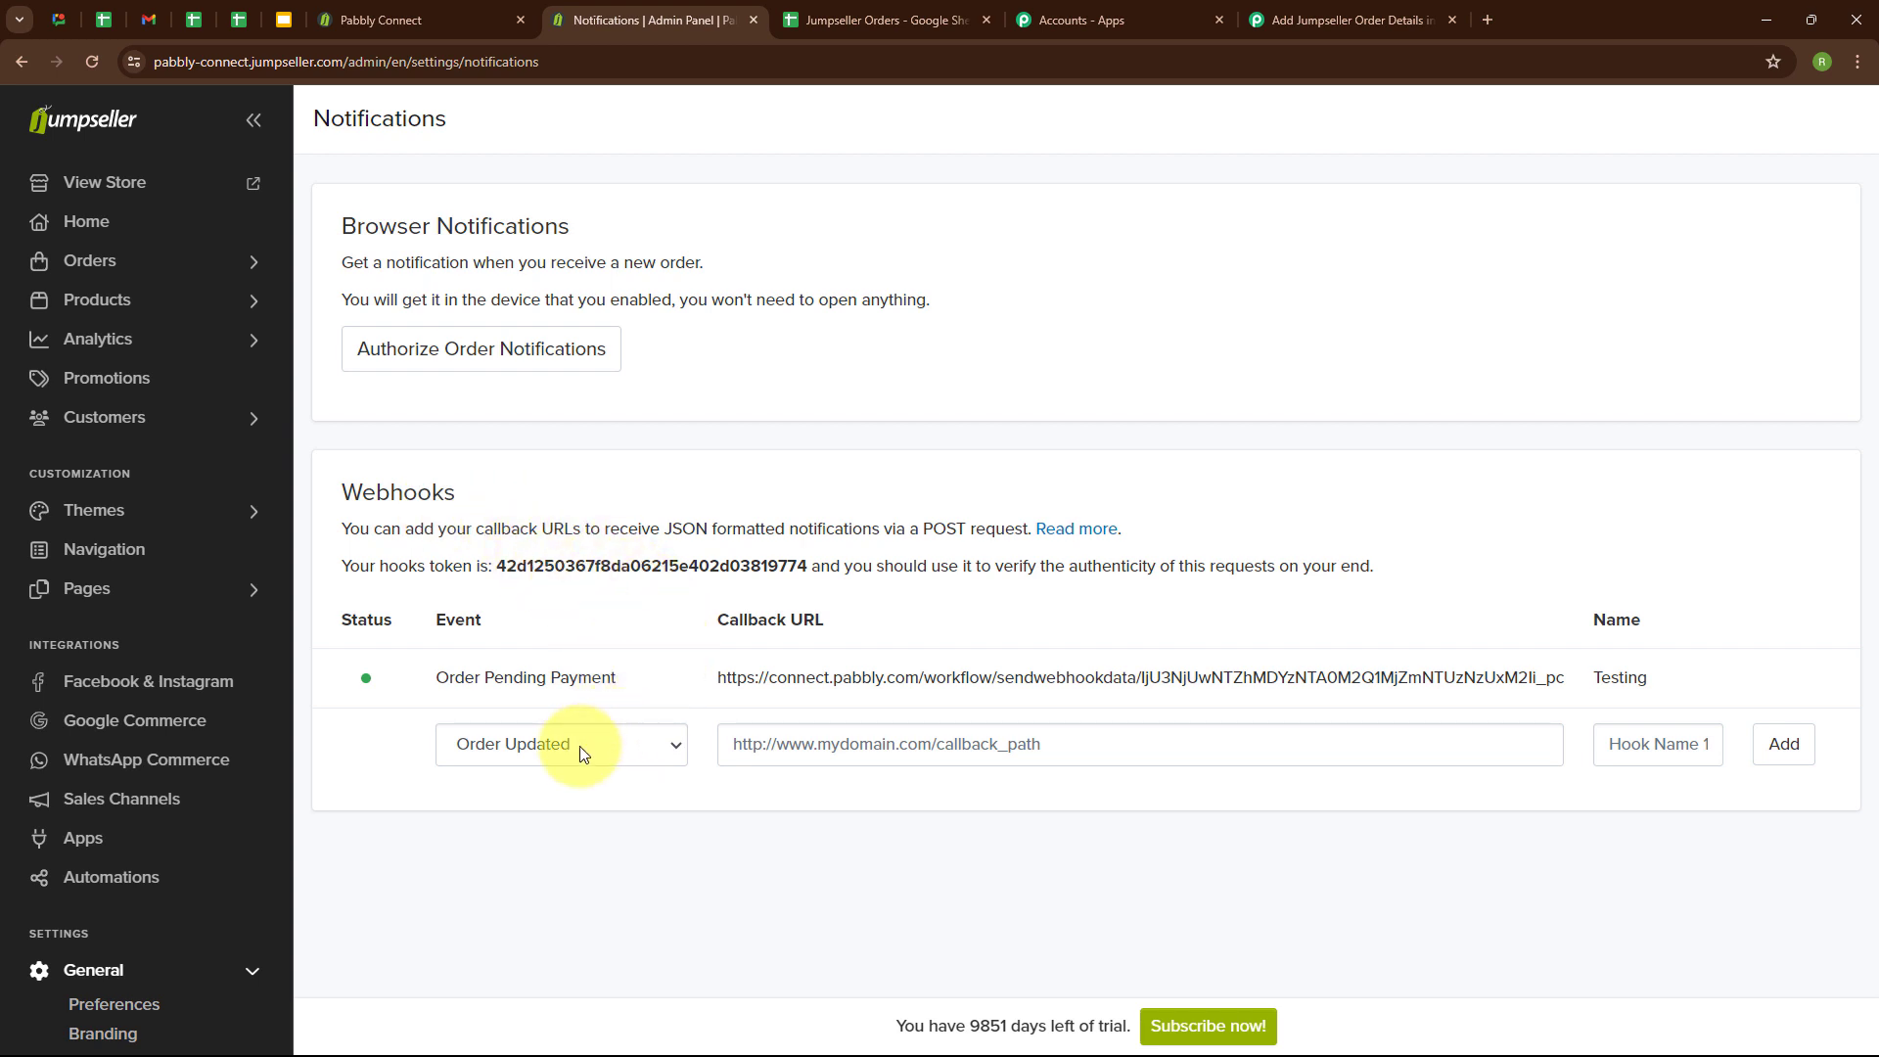
left_click(543, 753)
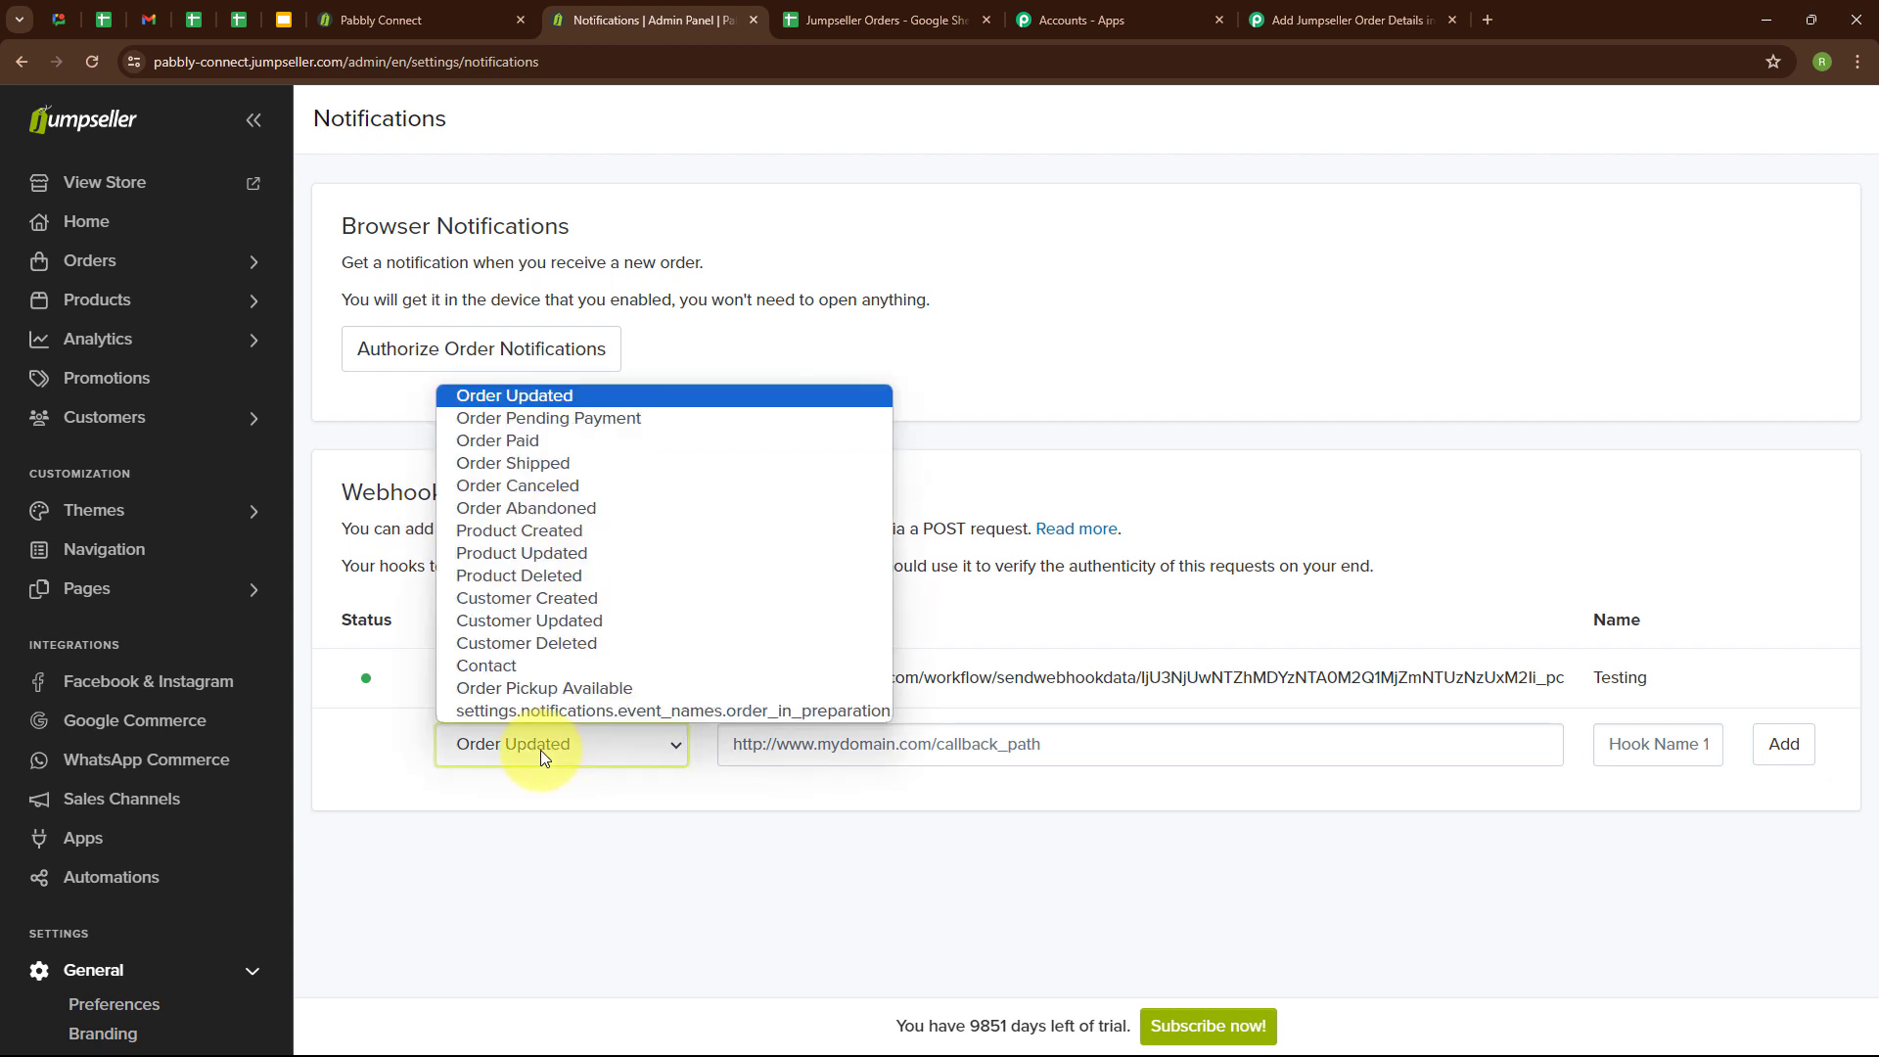
left_click(550, 420)
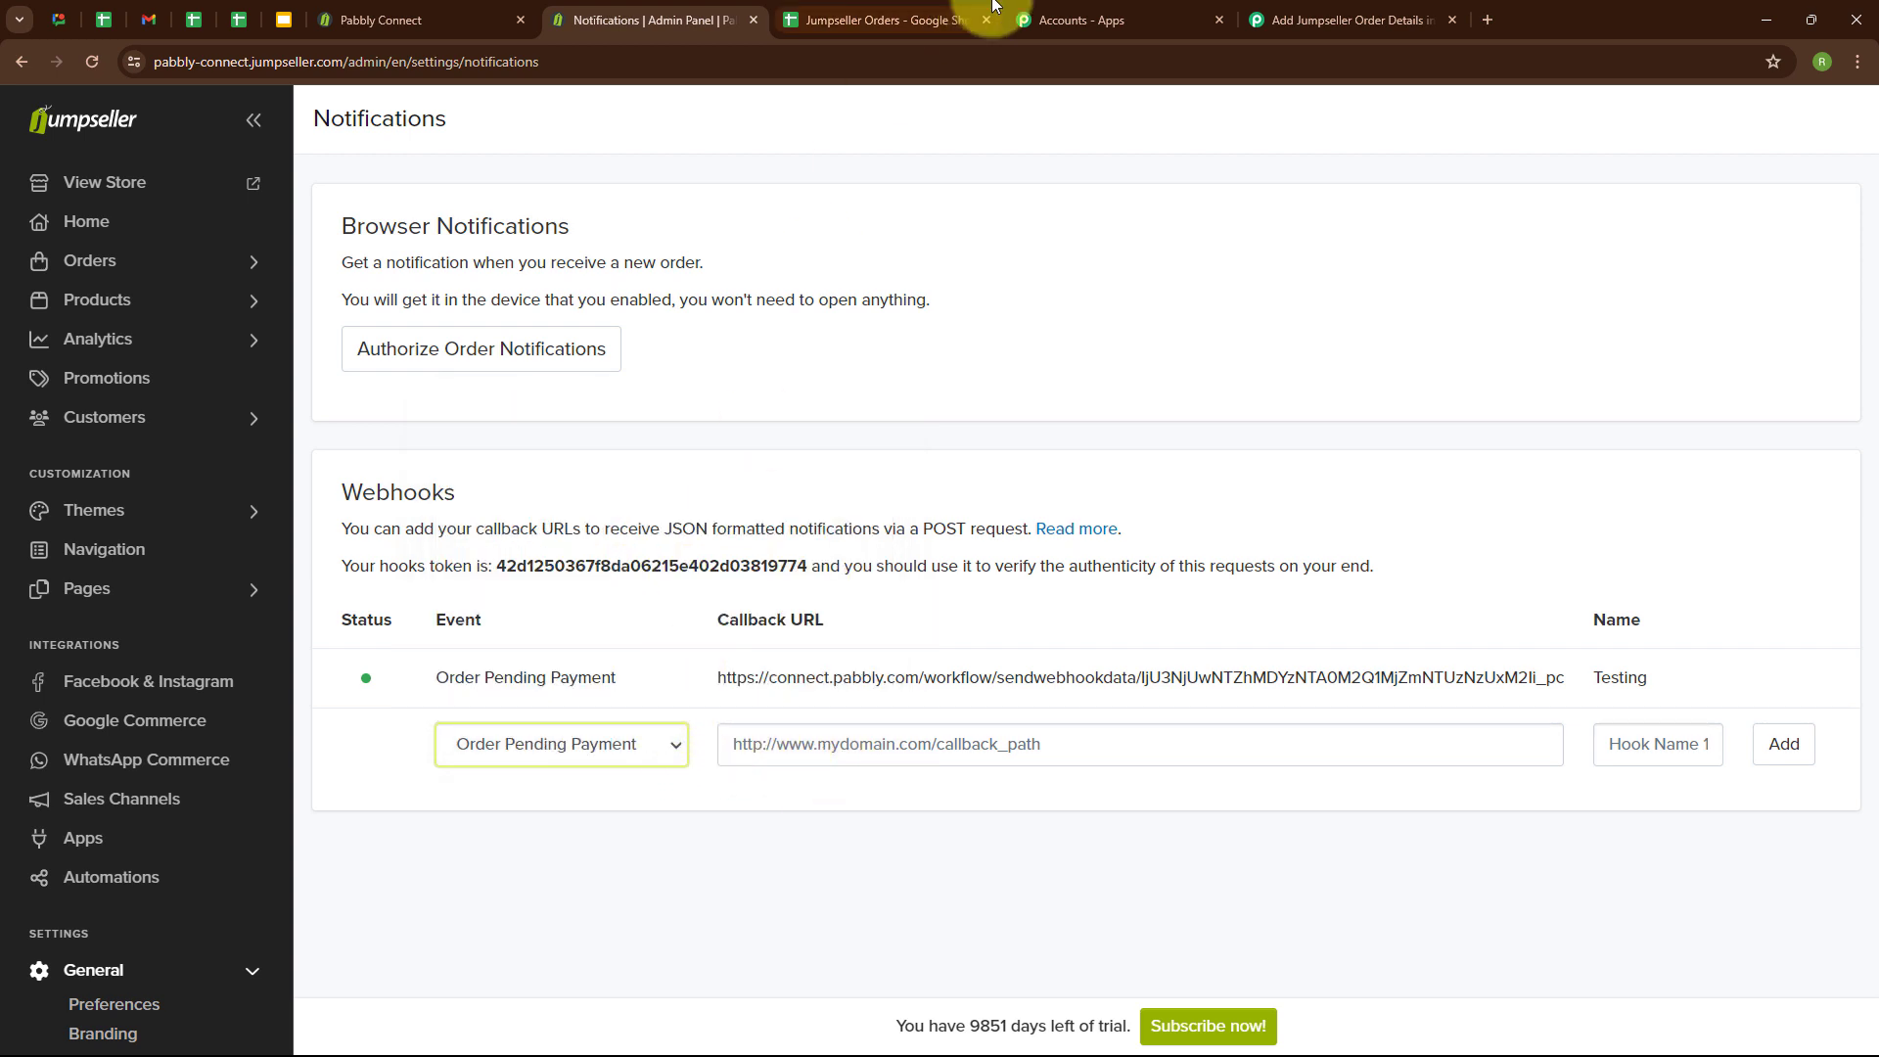
Copy the webhook URL from the Pabbly Connect workflow and enter it as the callback URL of the new Jumpseller webhook.
left_click(1345, 20)
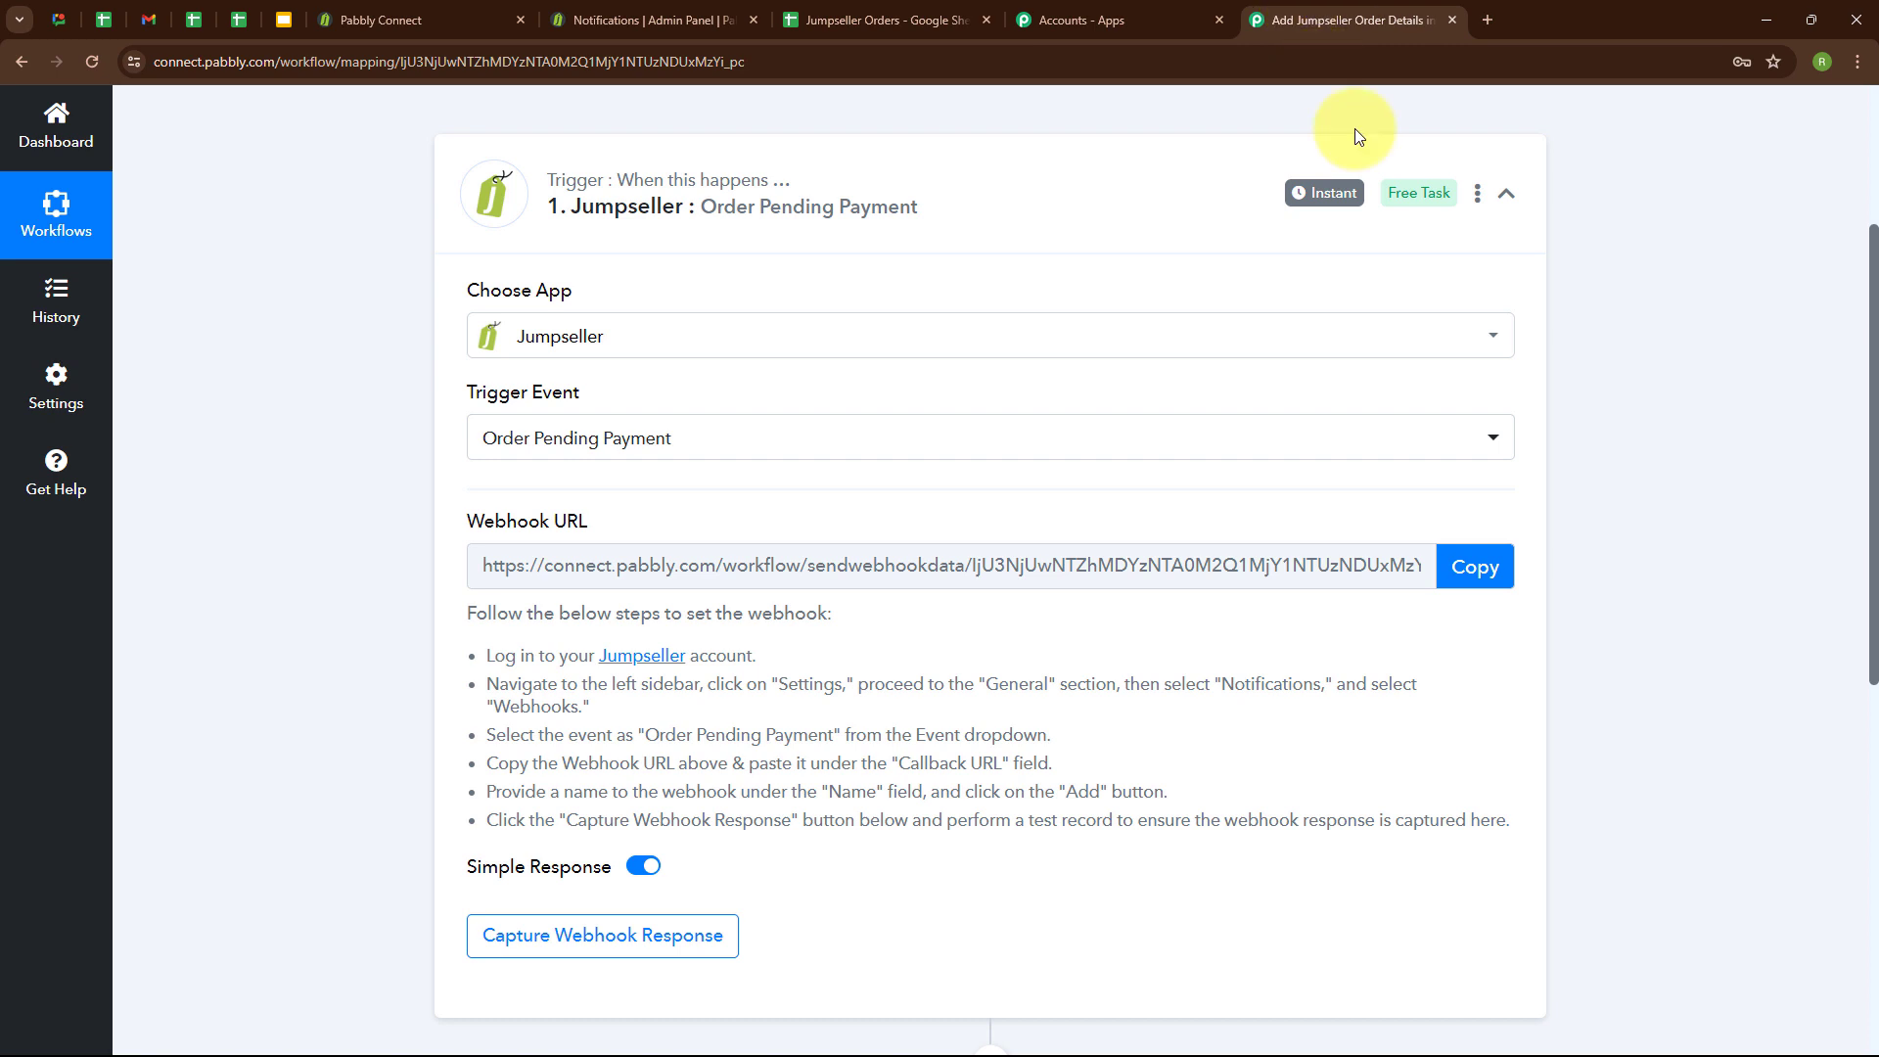
left_click(1454, 567)
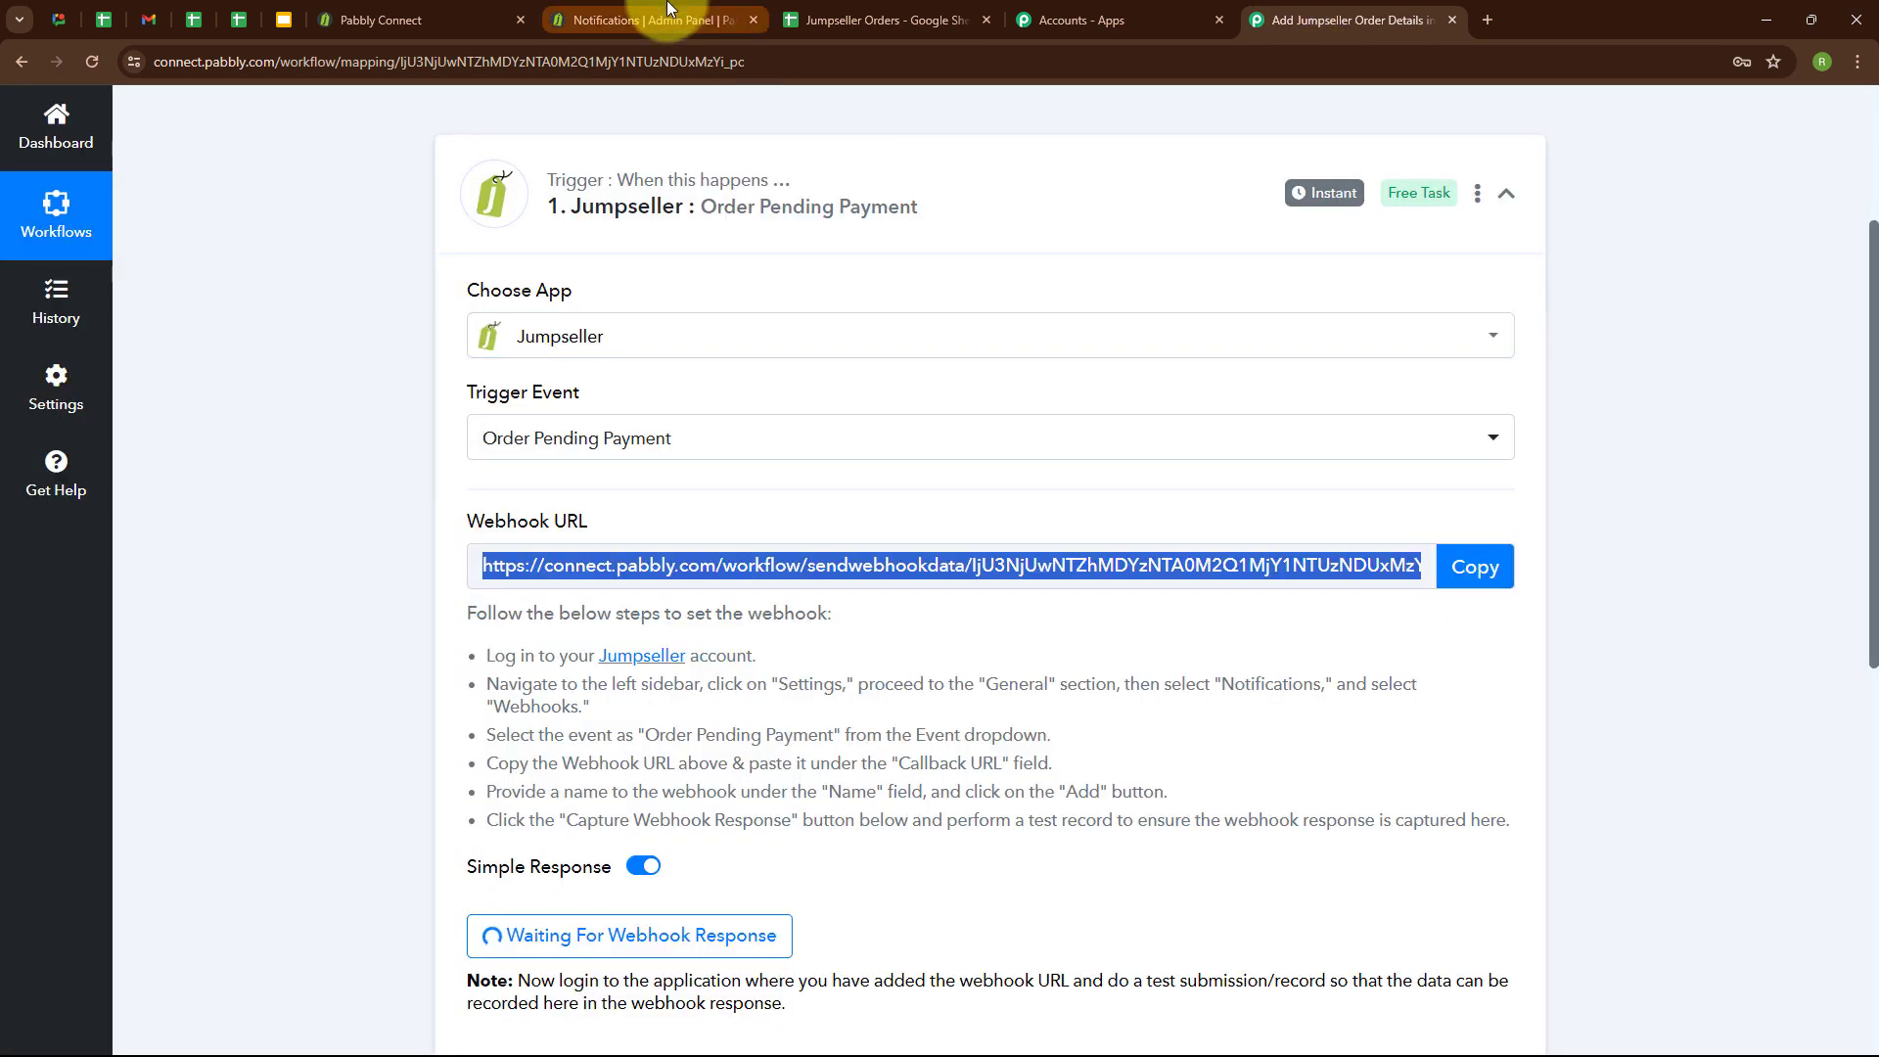
left_click(668, 11)
left_click(875, 749)
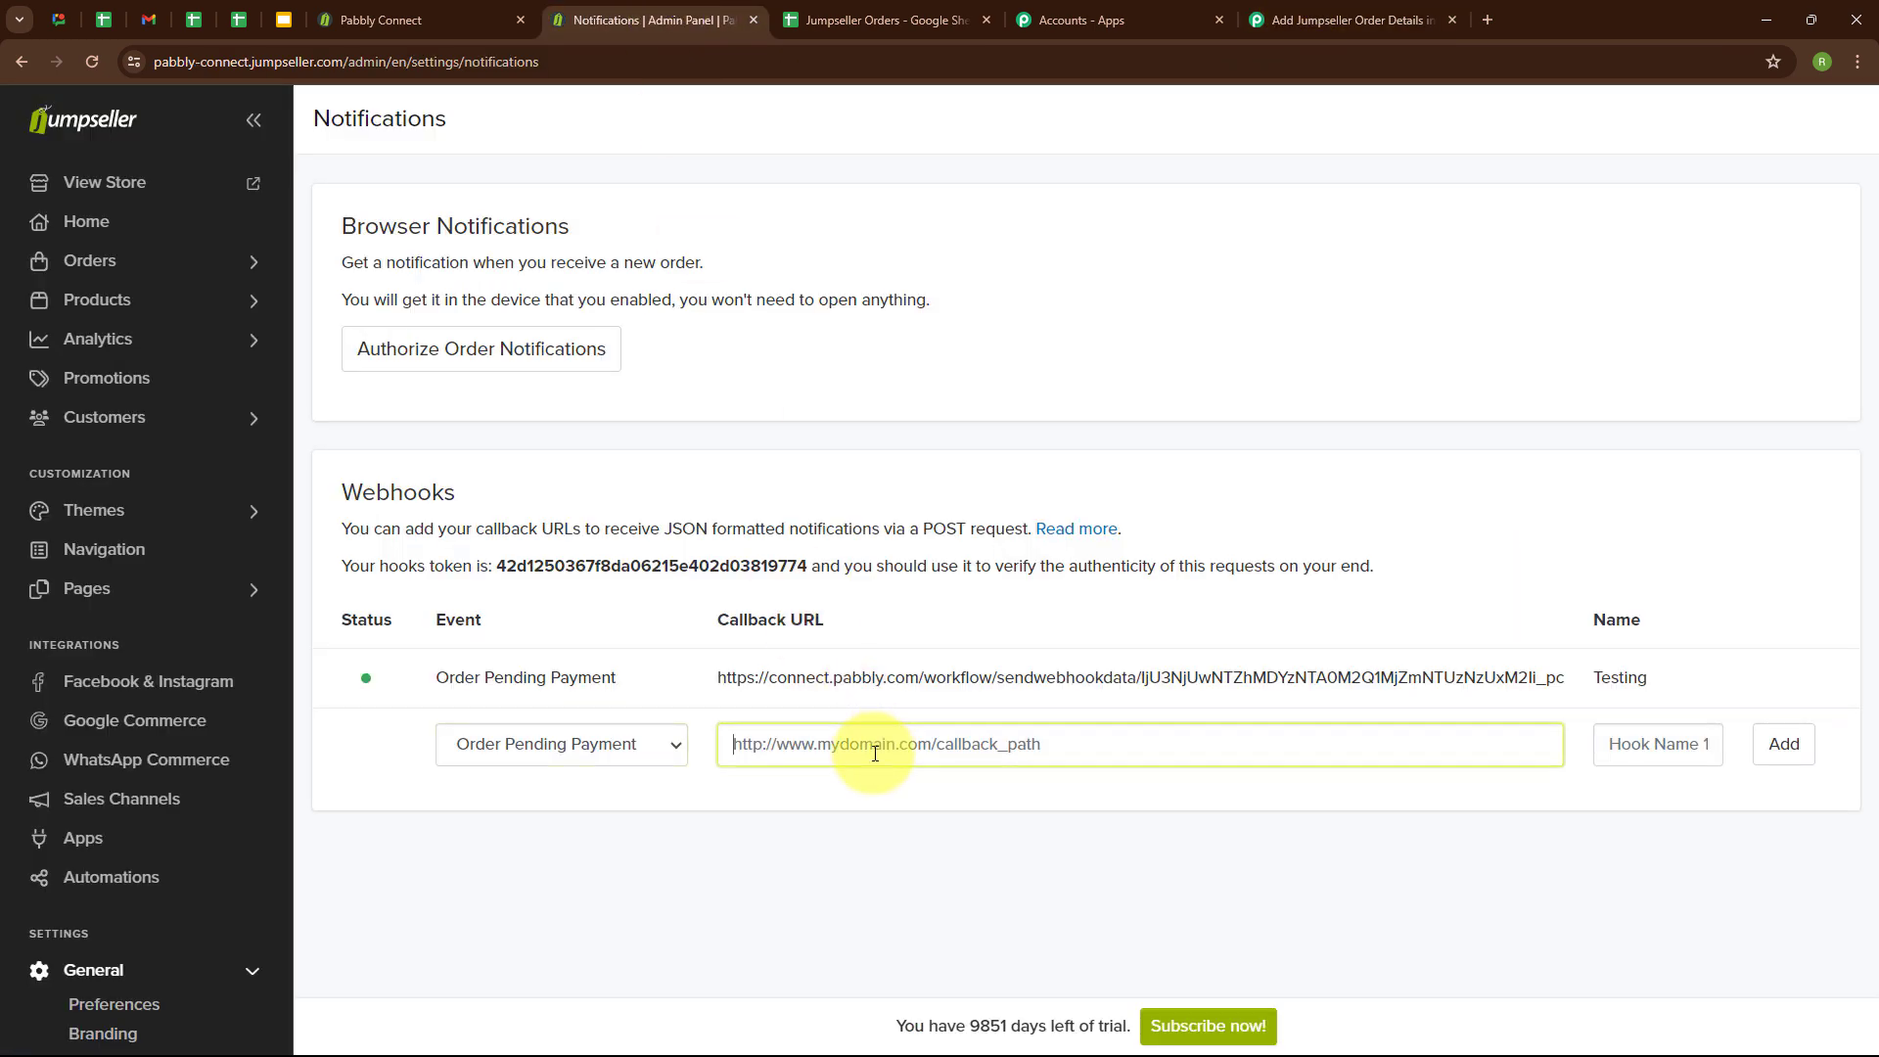
key("ctrl+v")
left_click(852, 797)
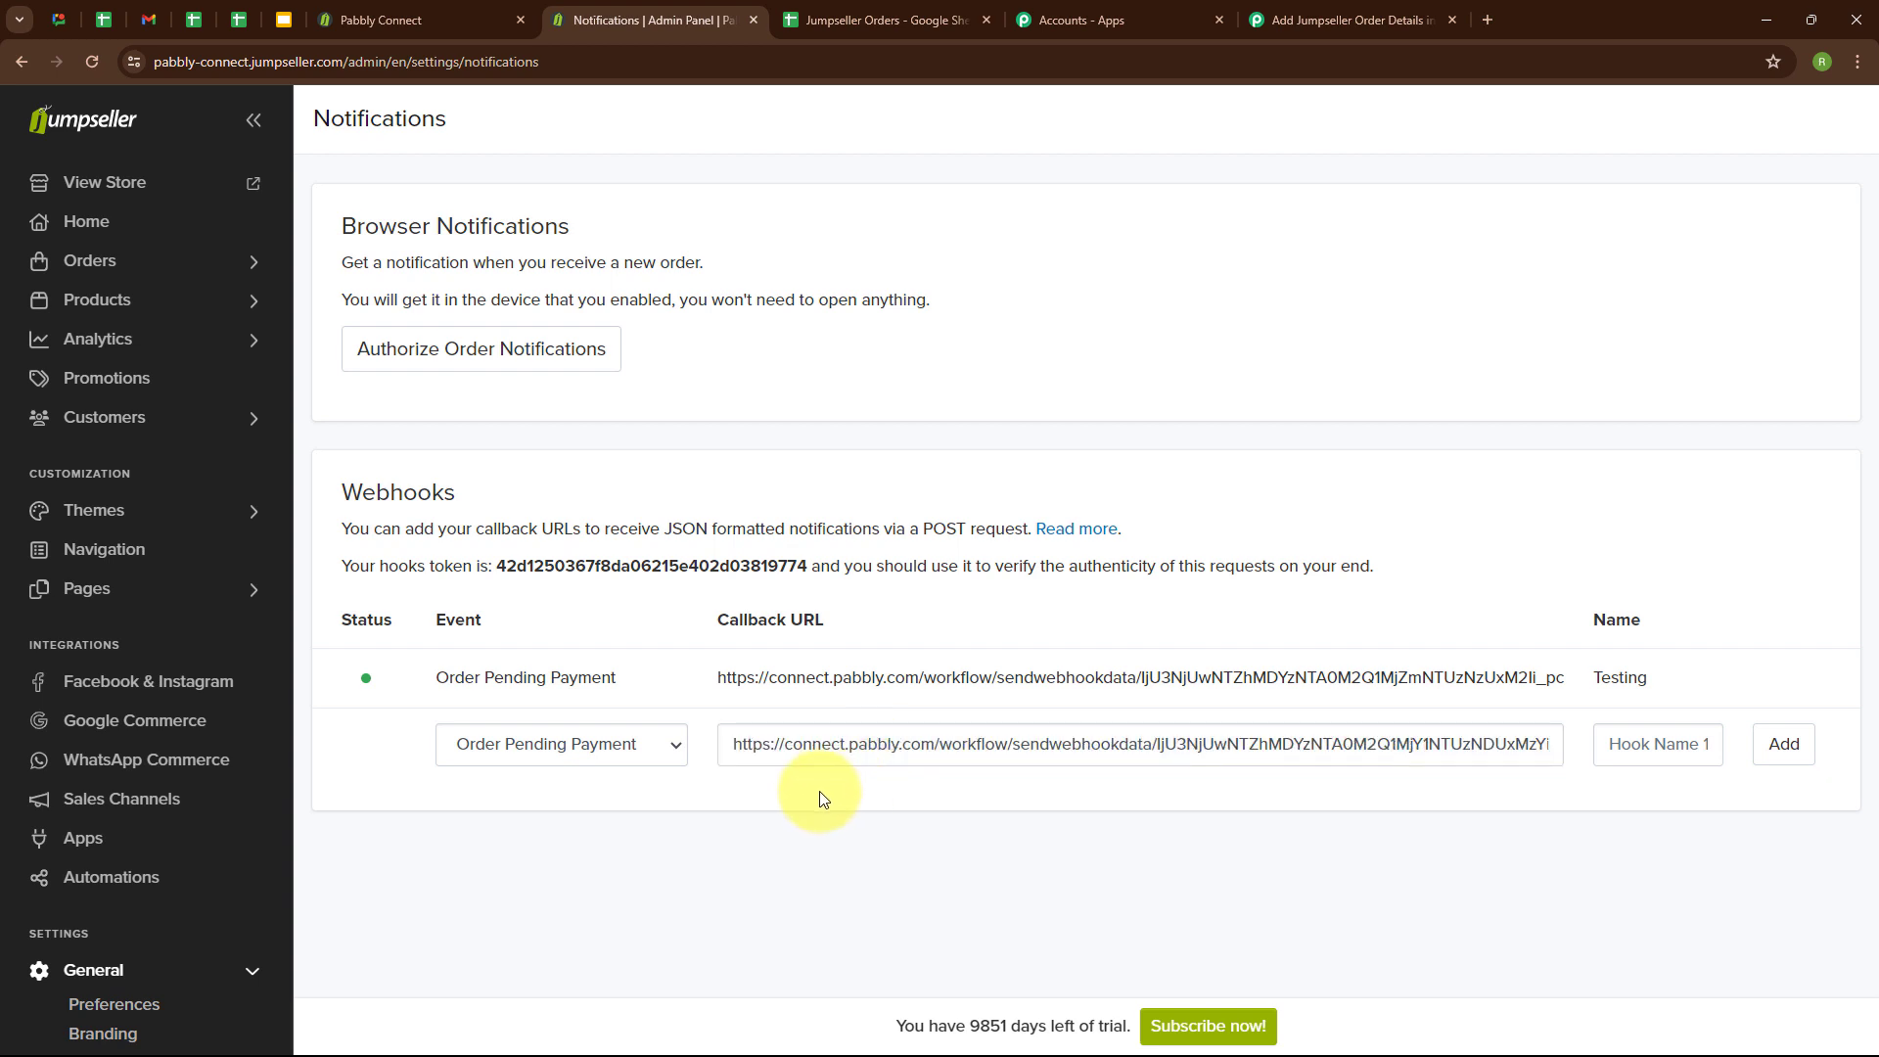
Name the new webhook "Google Sheets", add it, and return to the trigger's webhook response section in Pabbly Connect.
left_click(1644, 746)
type("Google Sheets")
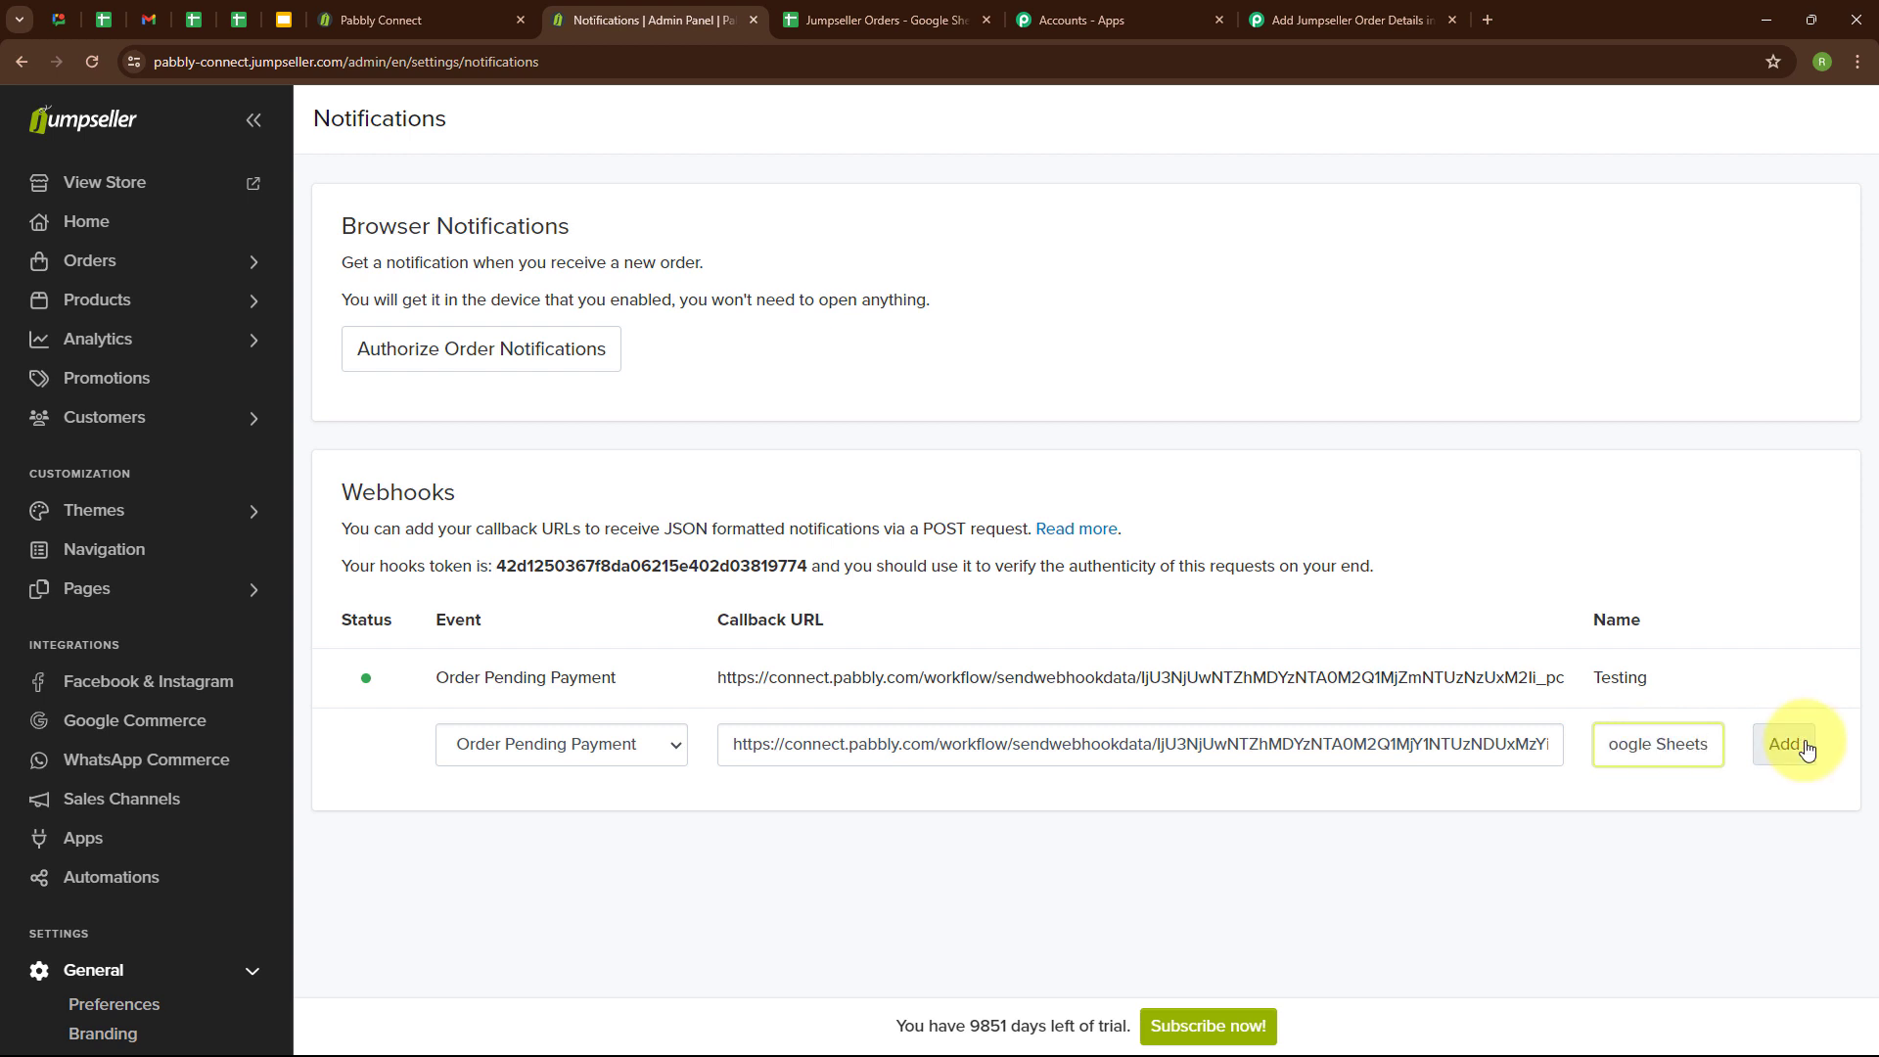
left_click(1786, 746)
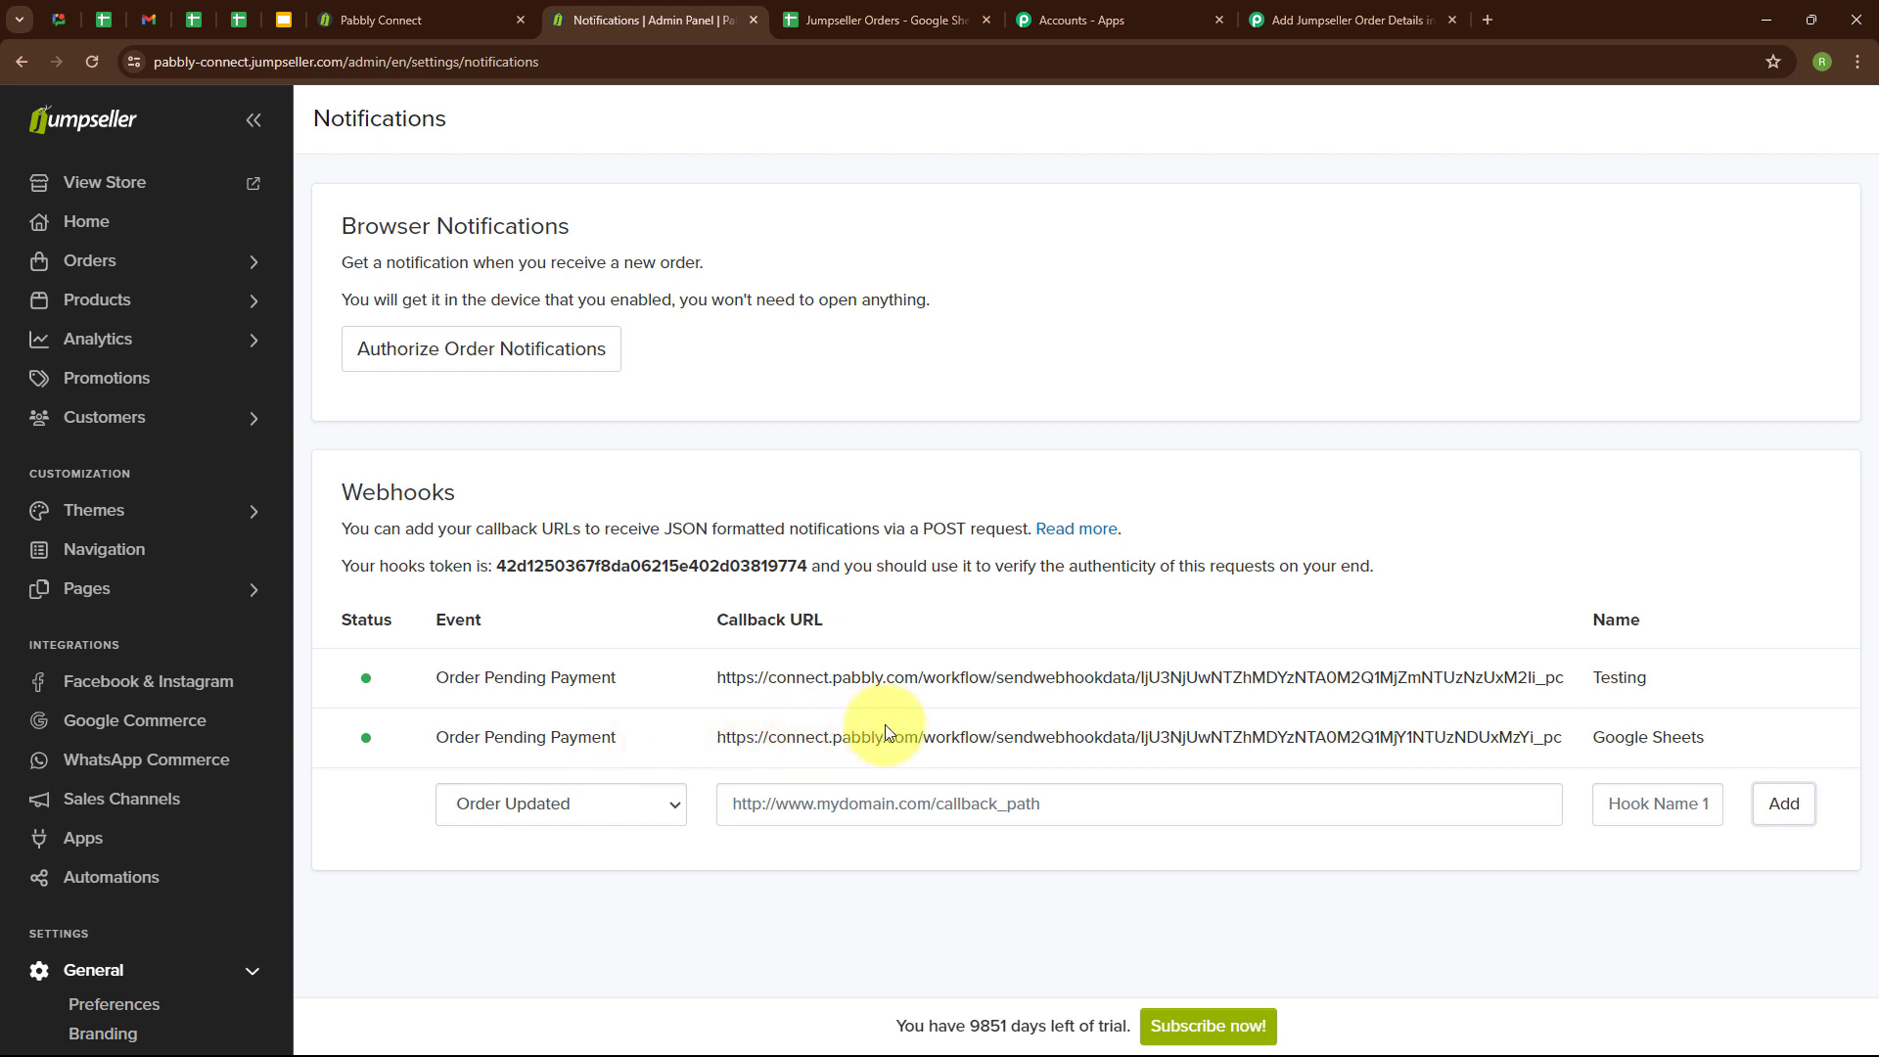
left_click(1370, 19)
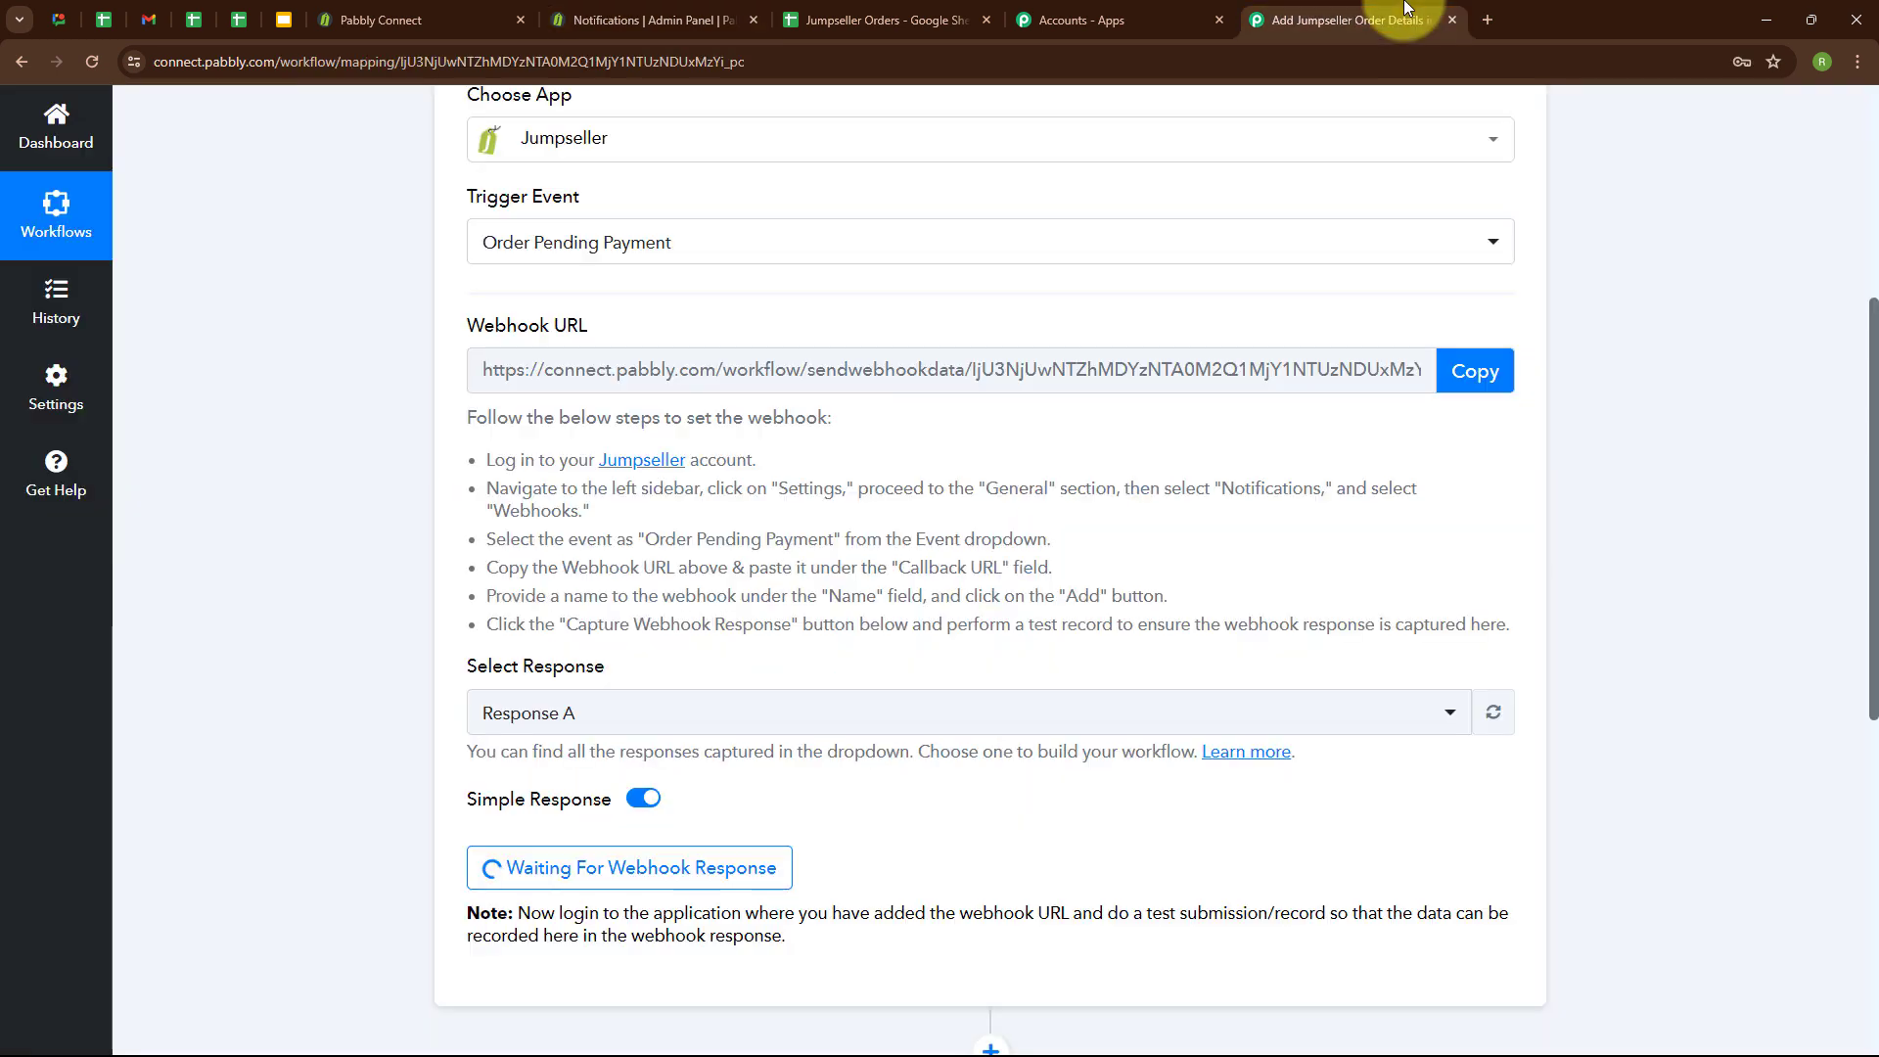
scroll(1419, 751, "down", 3)
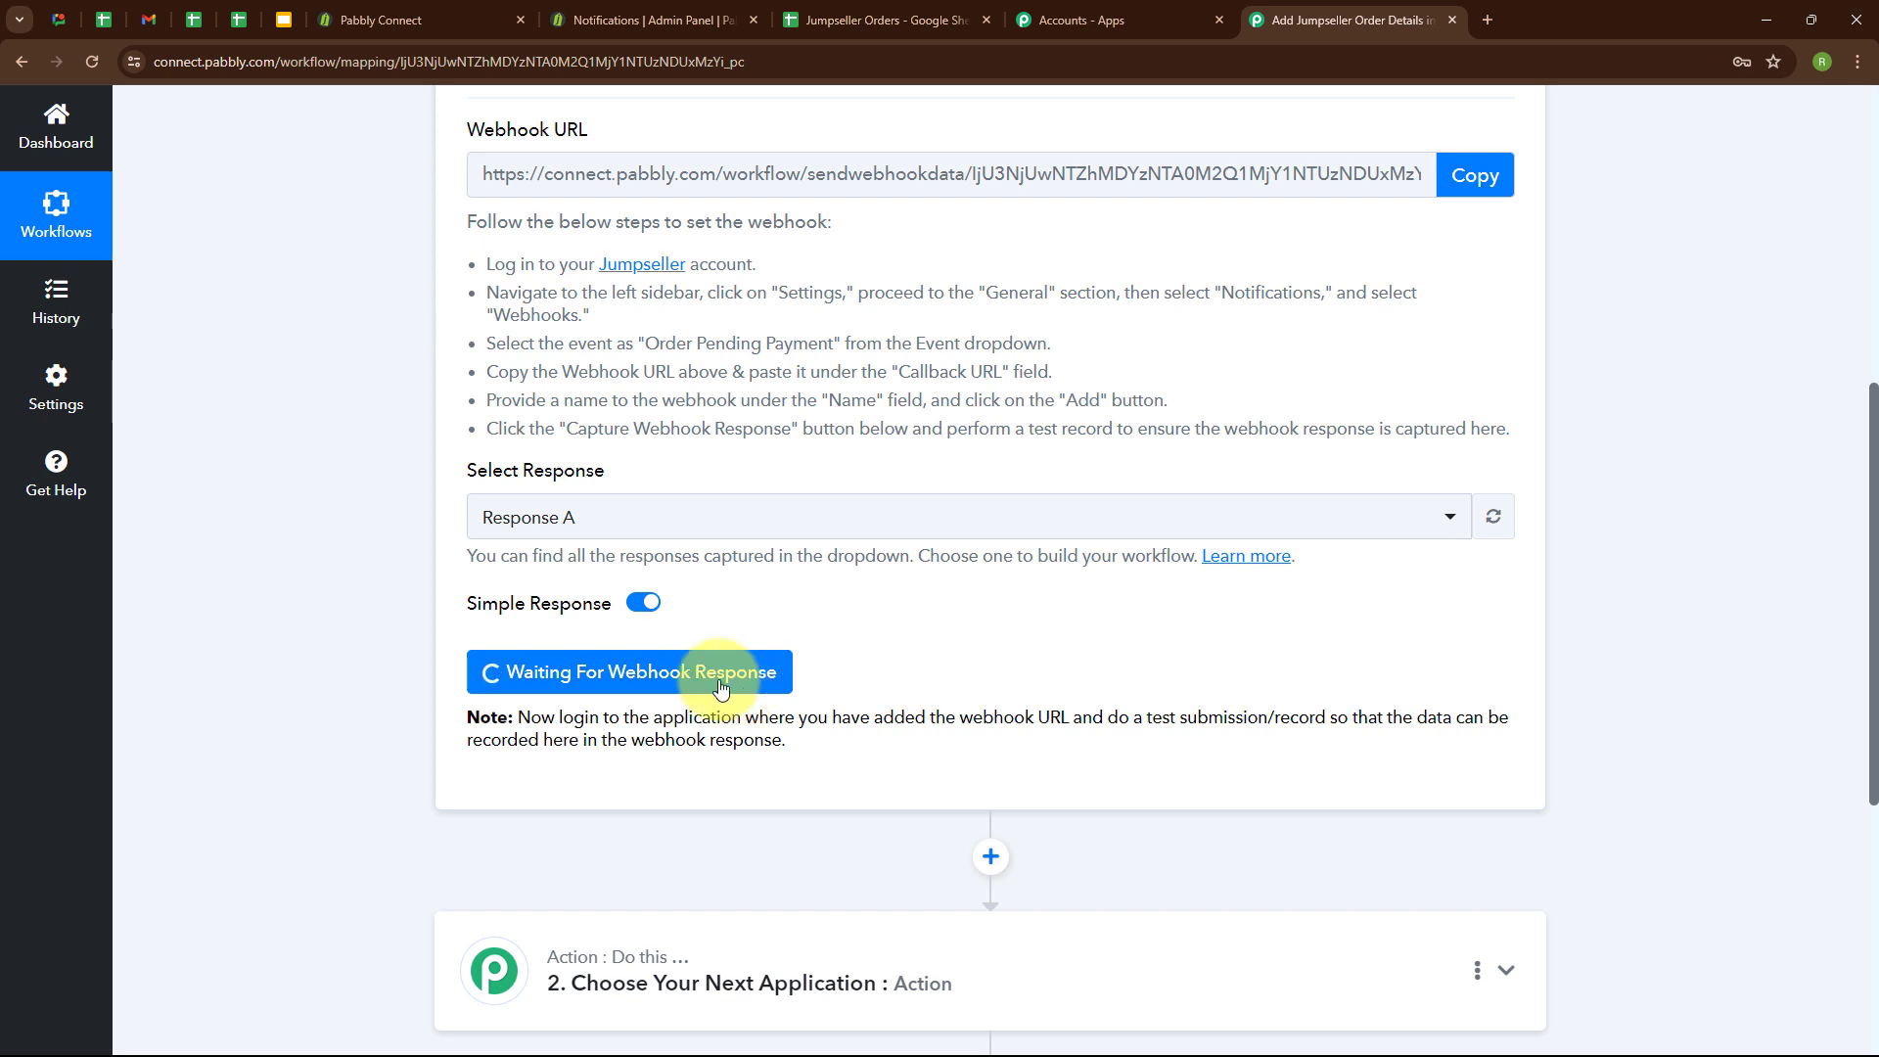
In the Jumpseller storefront, add one Chair to the cart and proceed to checkout.
left_click(420, 20)
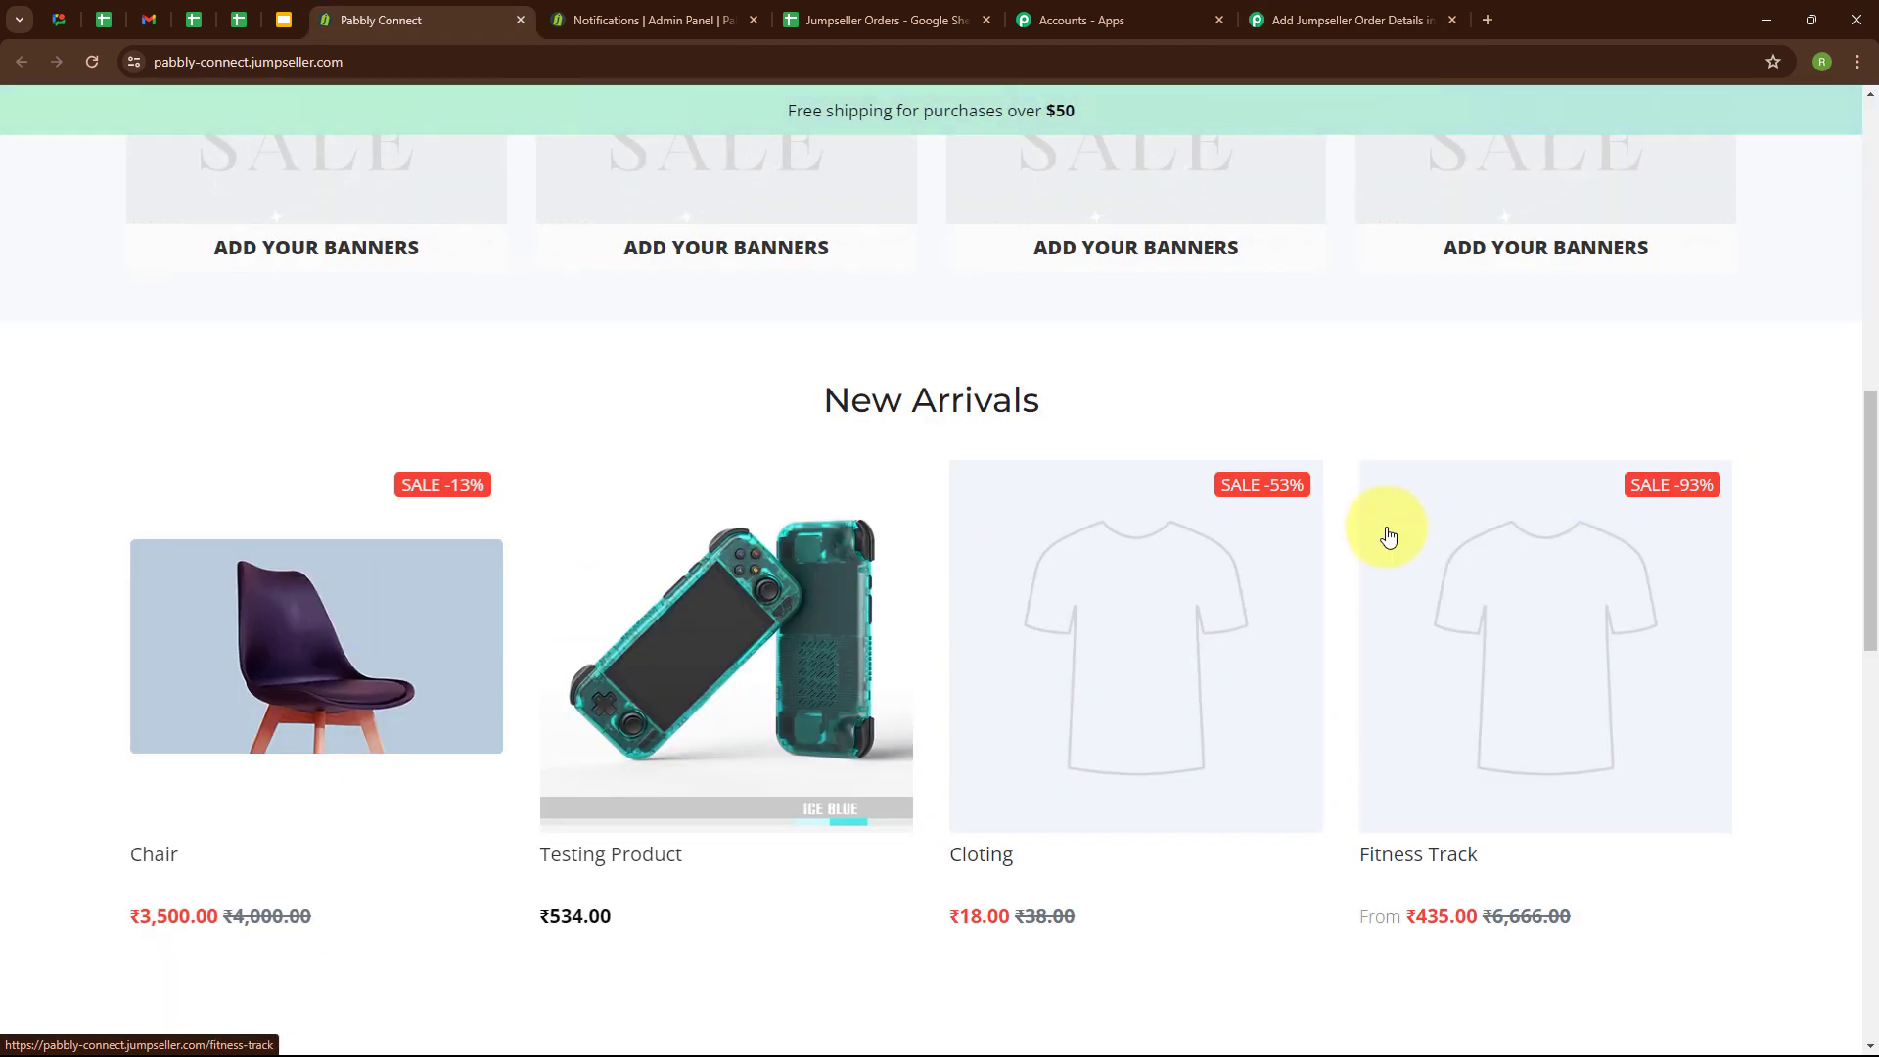
left_click(402, 638)
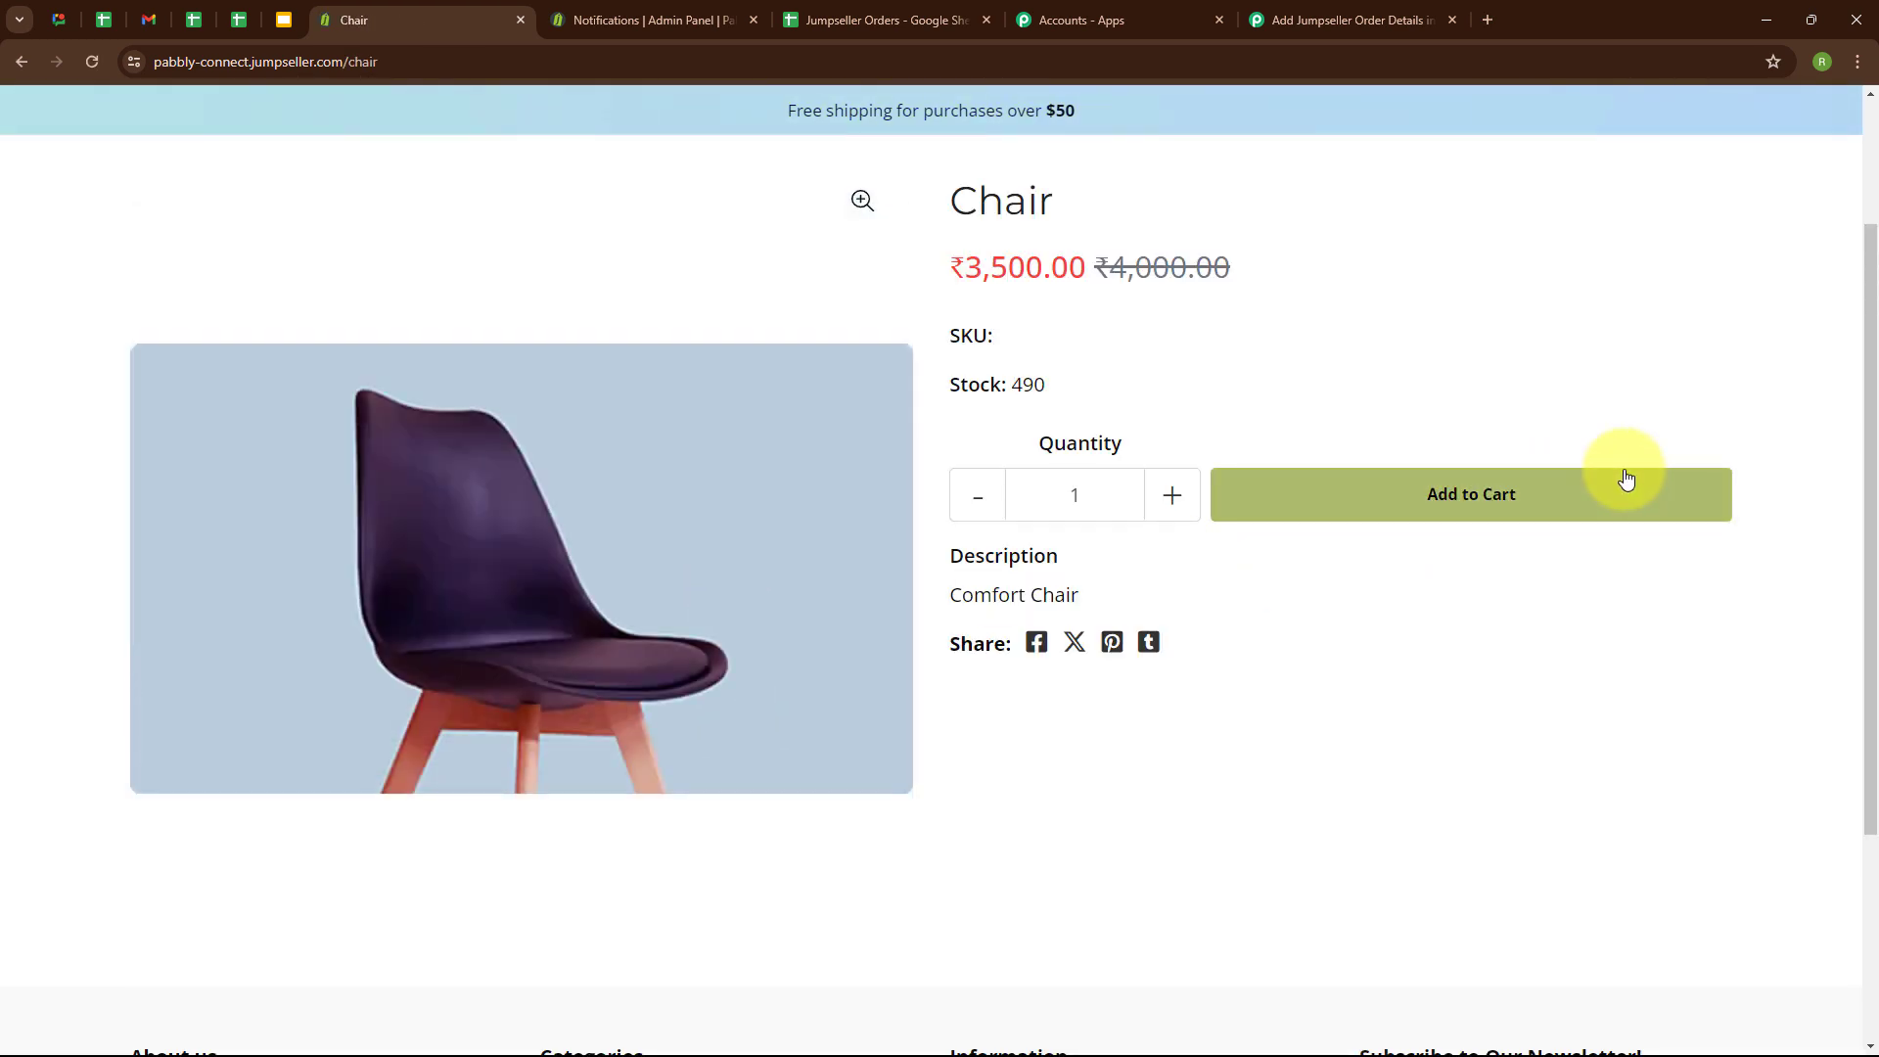
left_click(1624, 478)
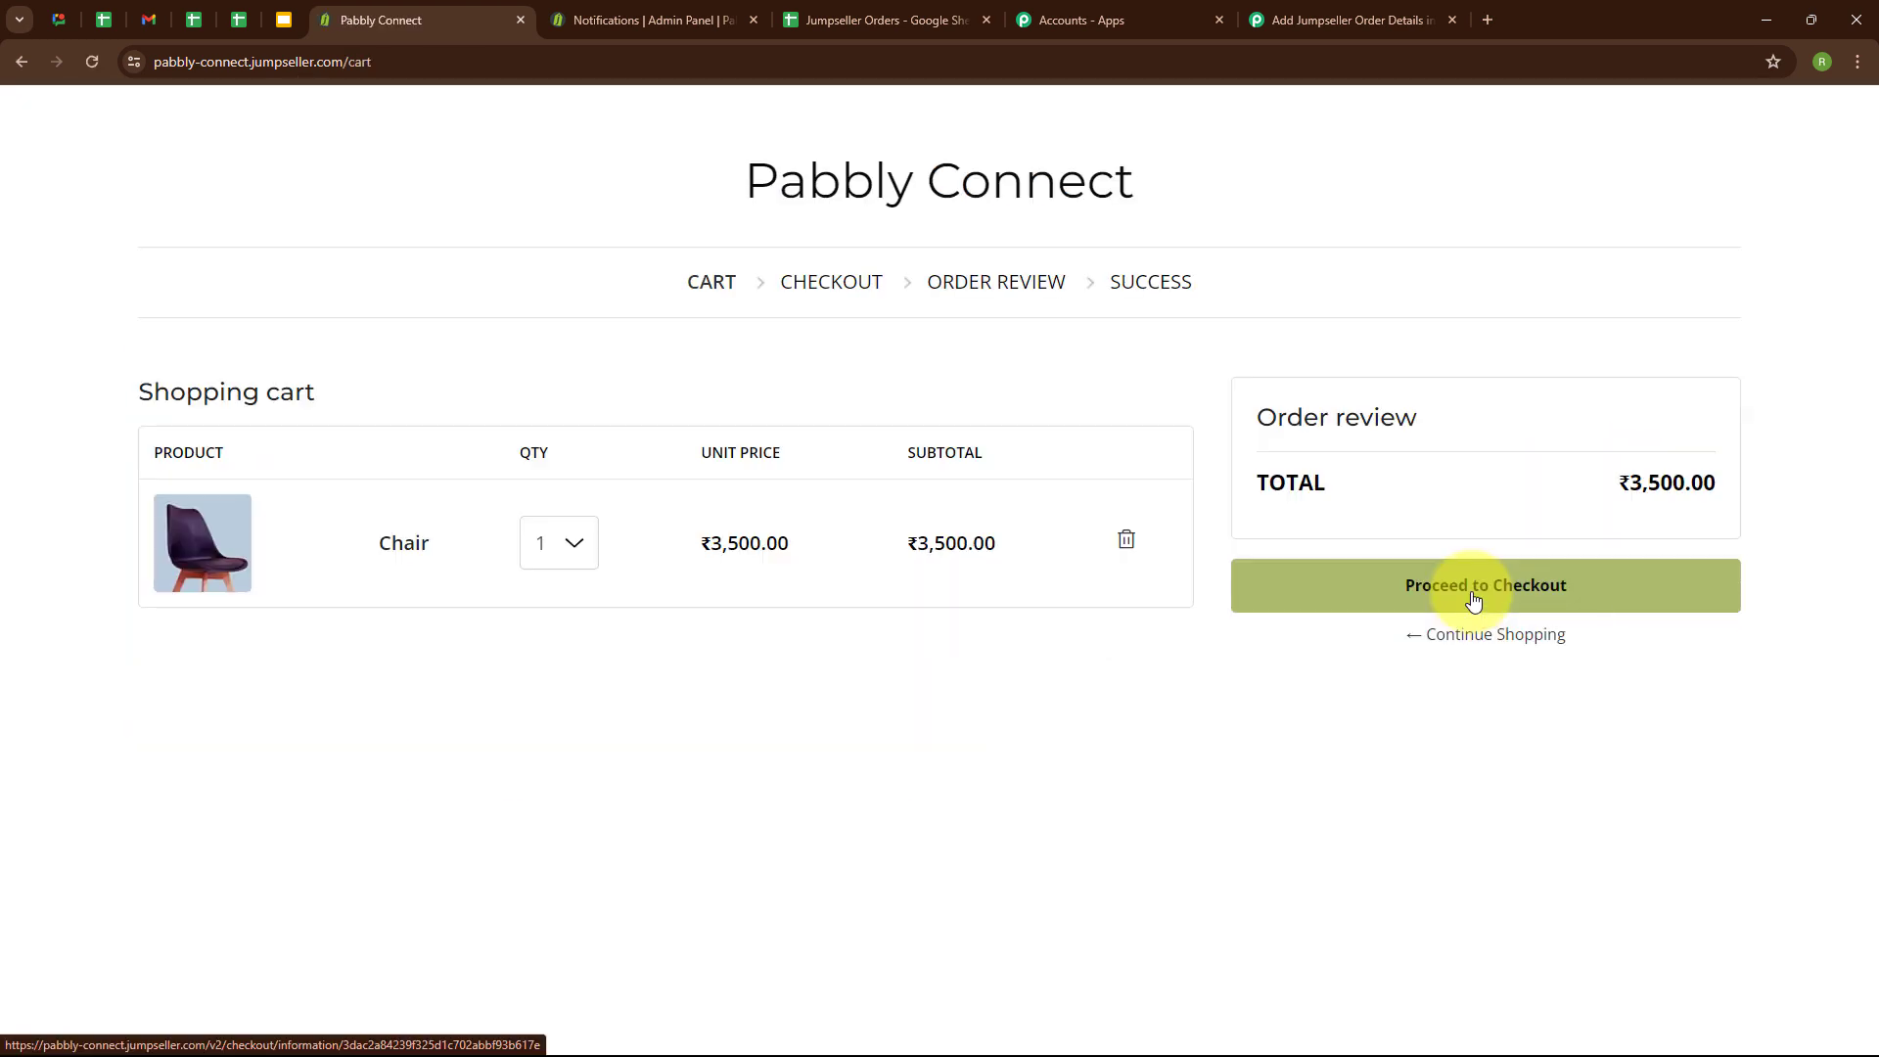
left_click(1474, 600)
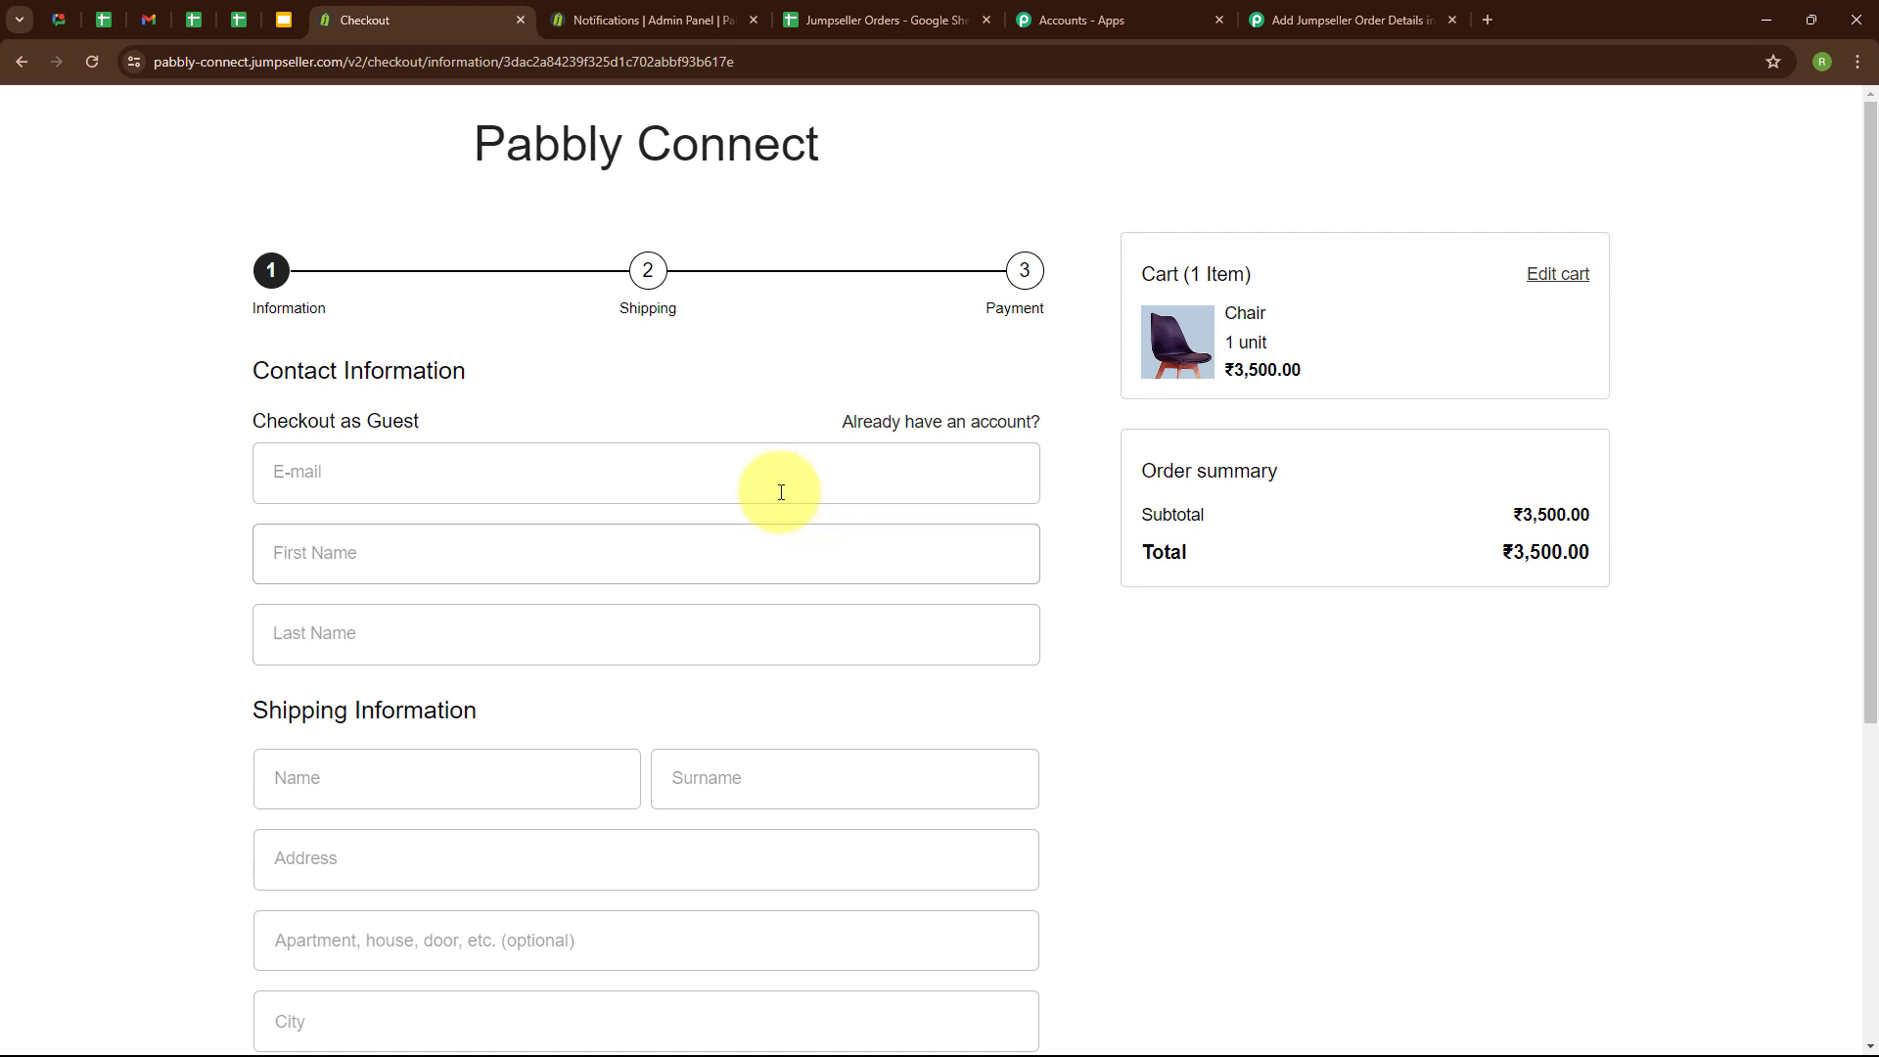
Fill in the guest checkout's contact information with the customer's e-mail, first name and last name.
left_click(334, 465)
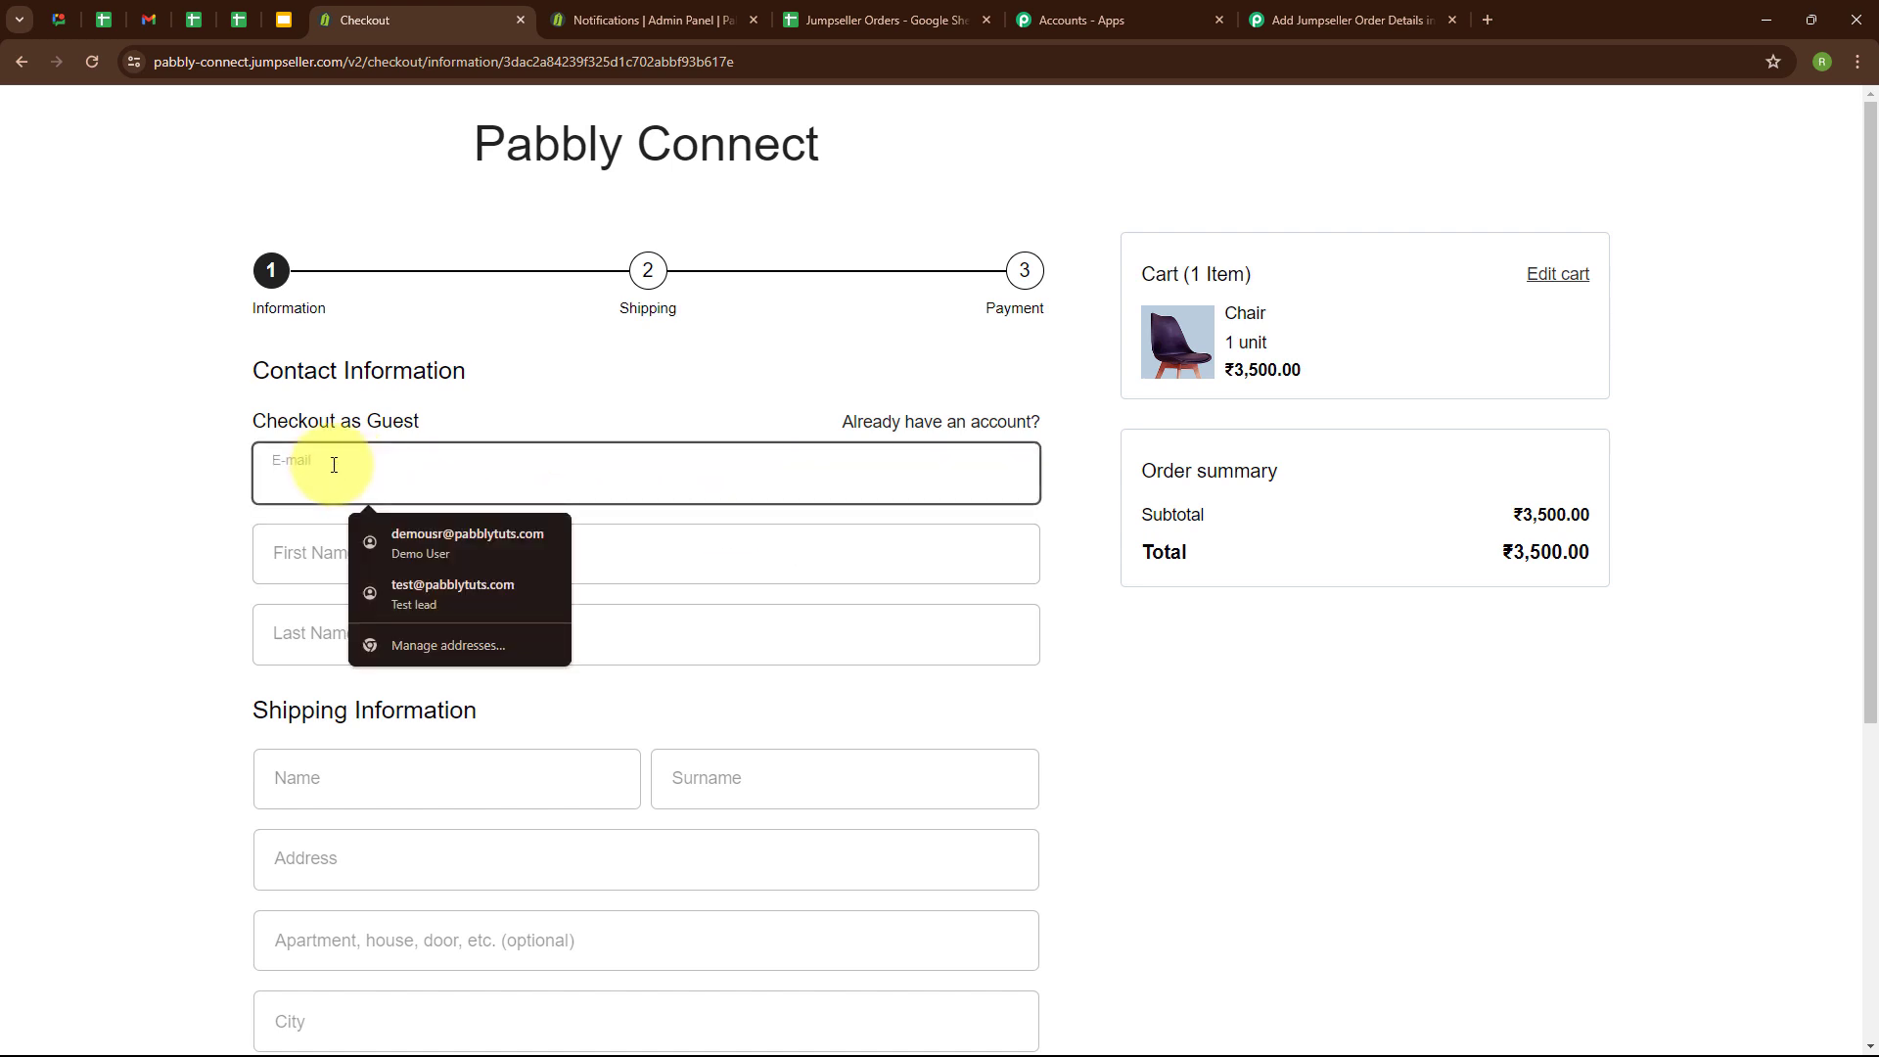
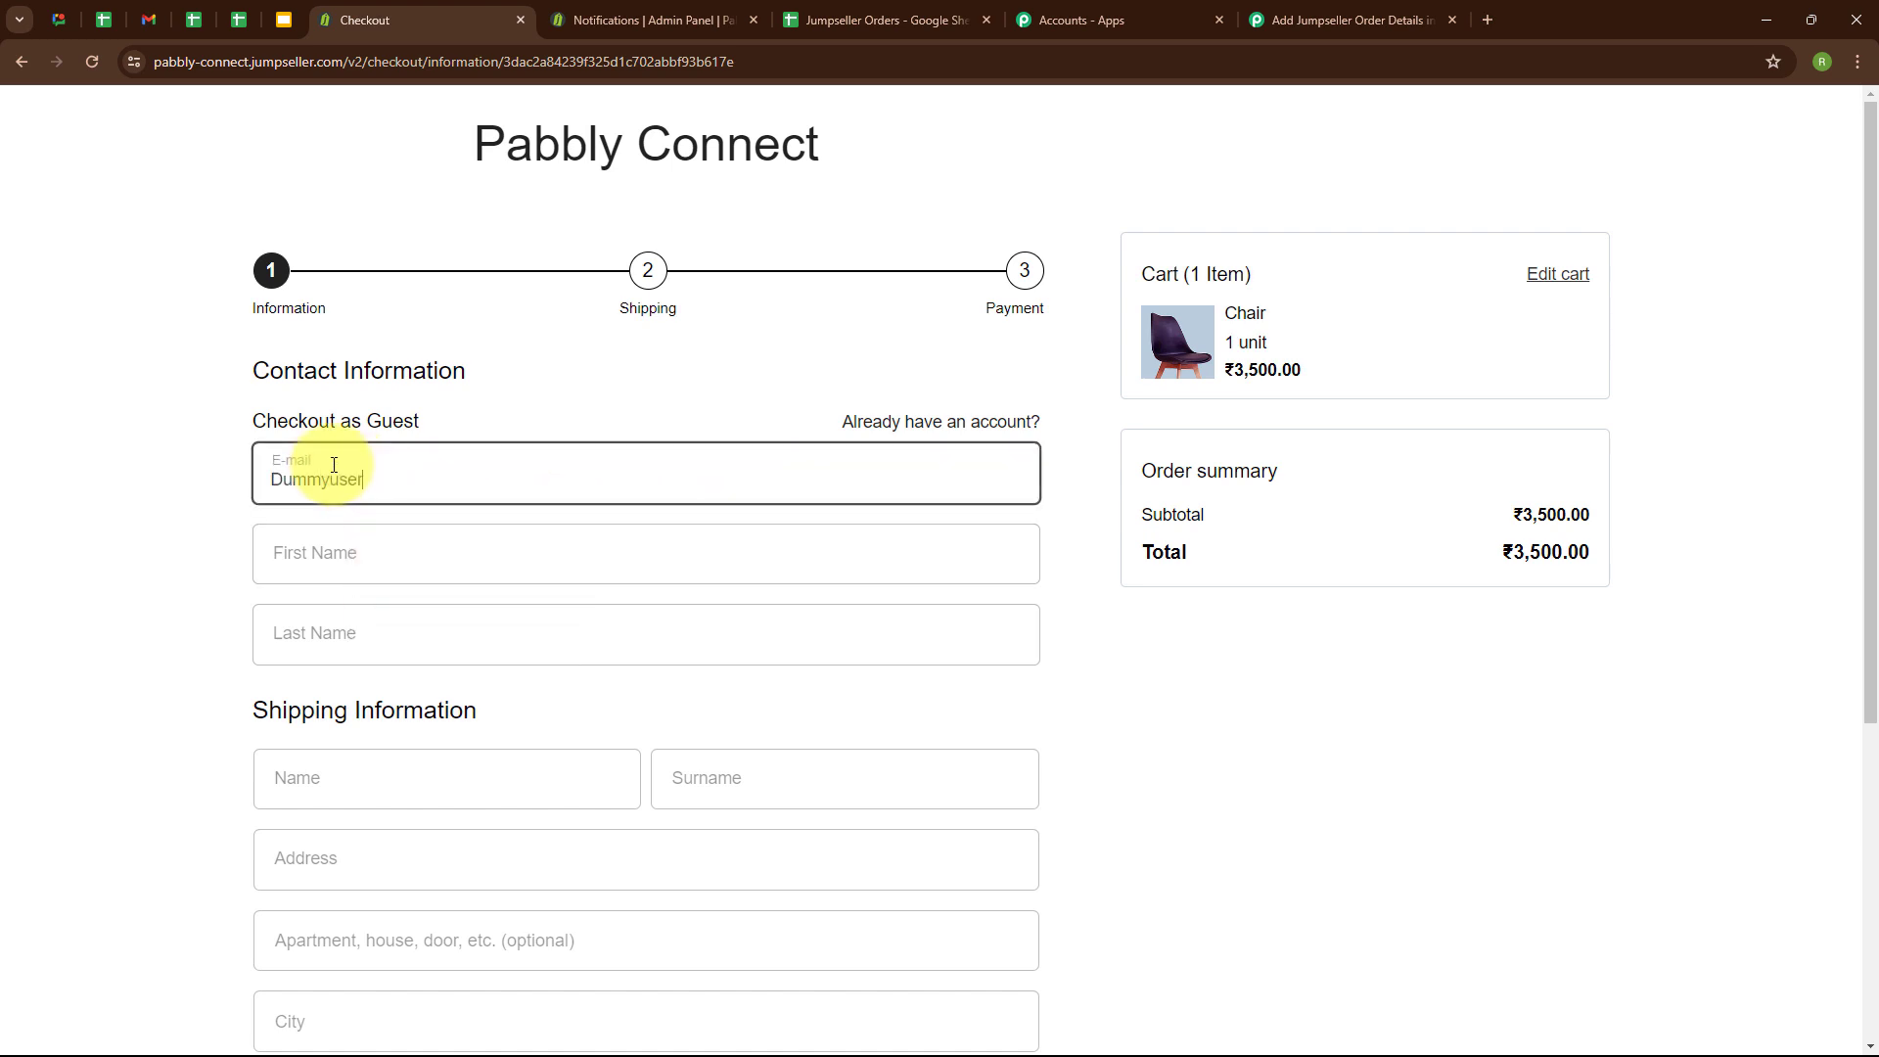
left_click(418, 547)
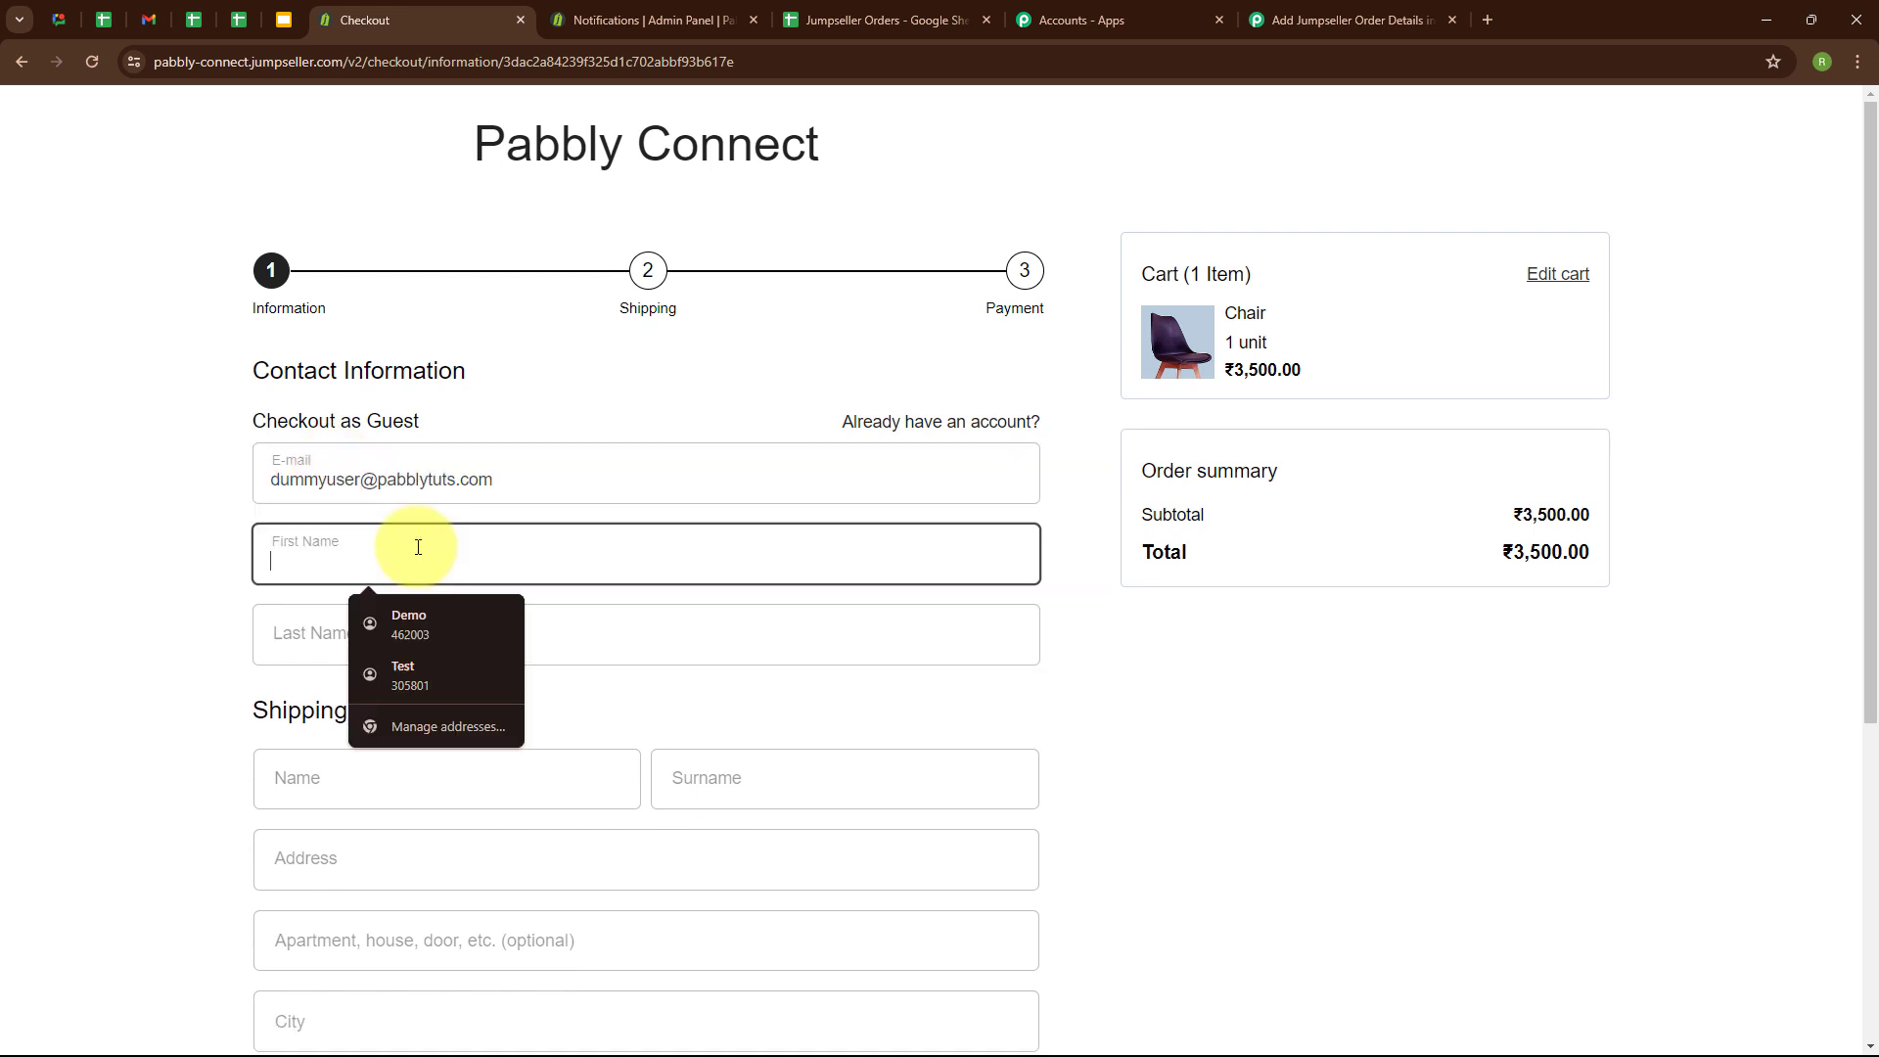
type("Dummy")
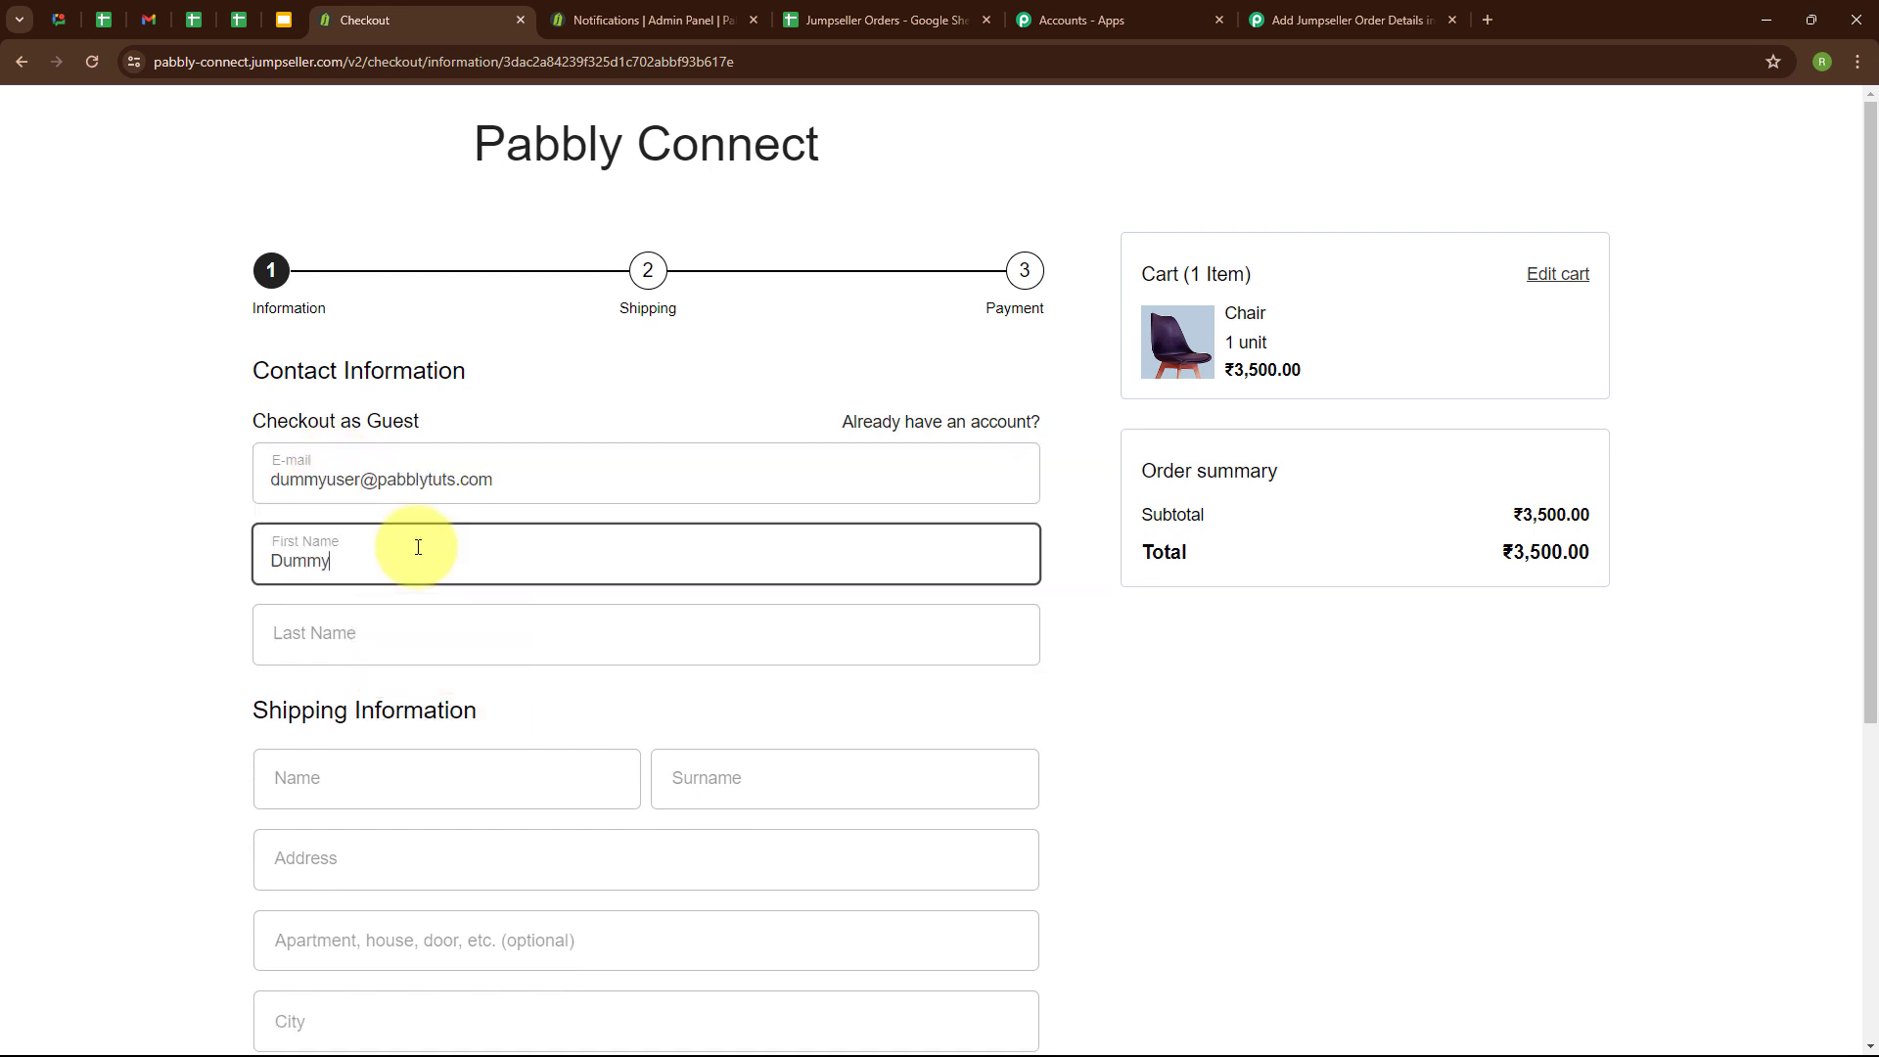
left_click(387, 622)
type("User")
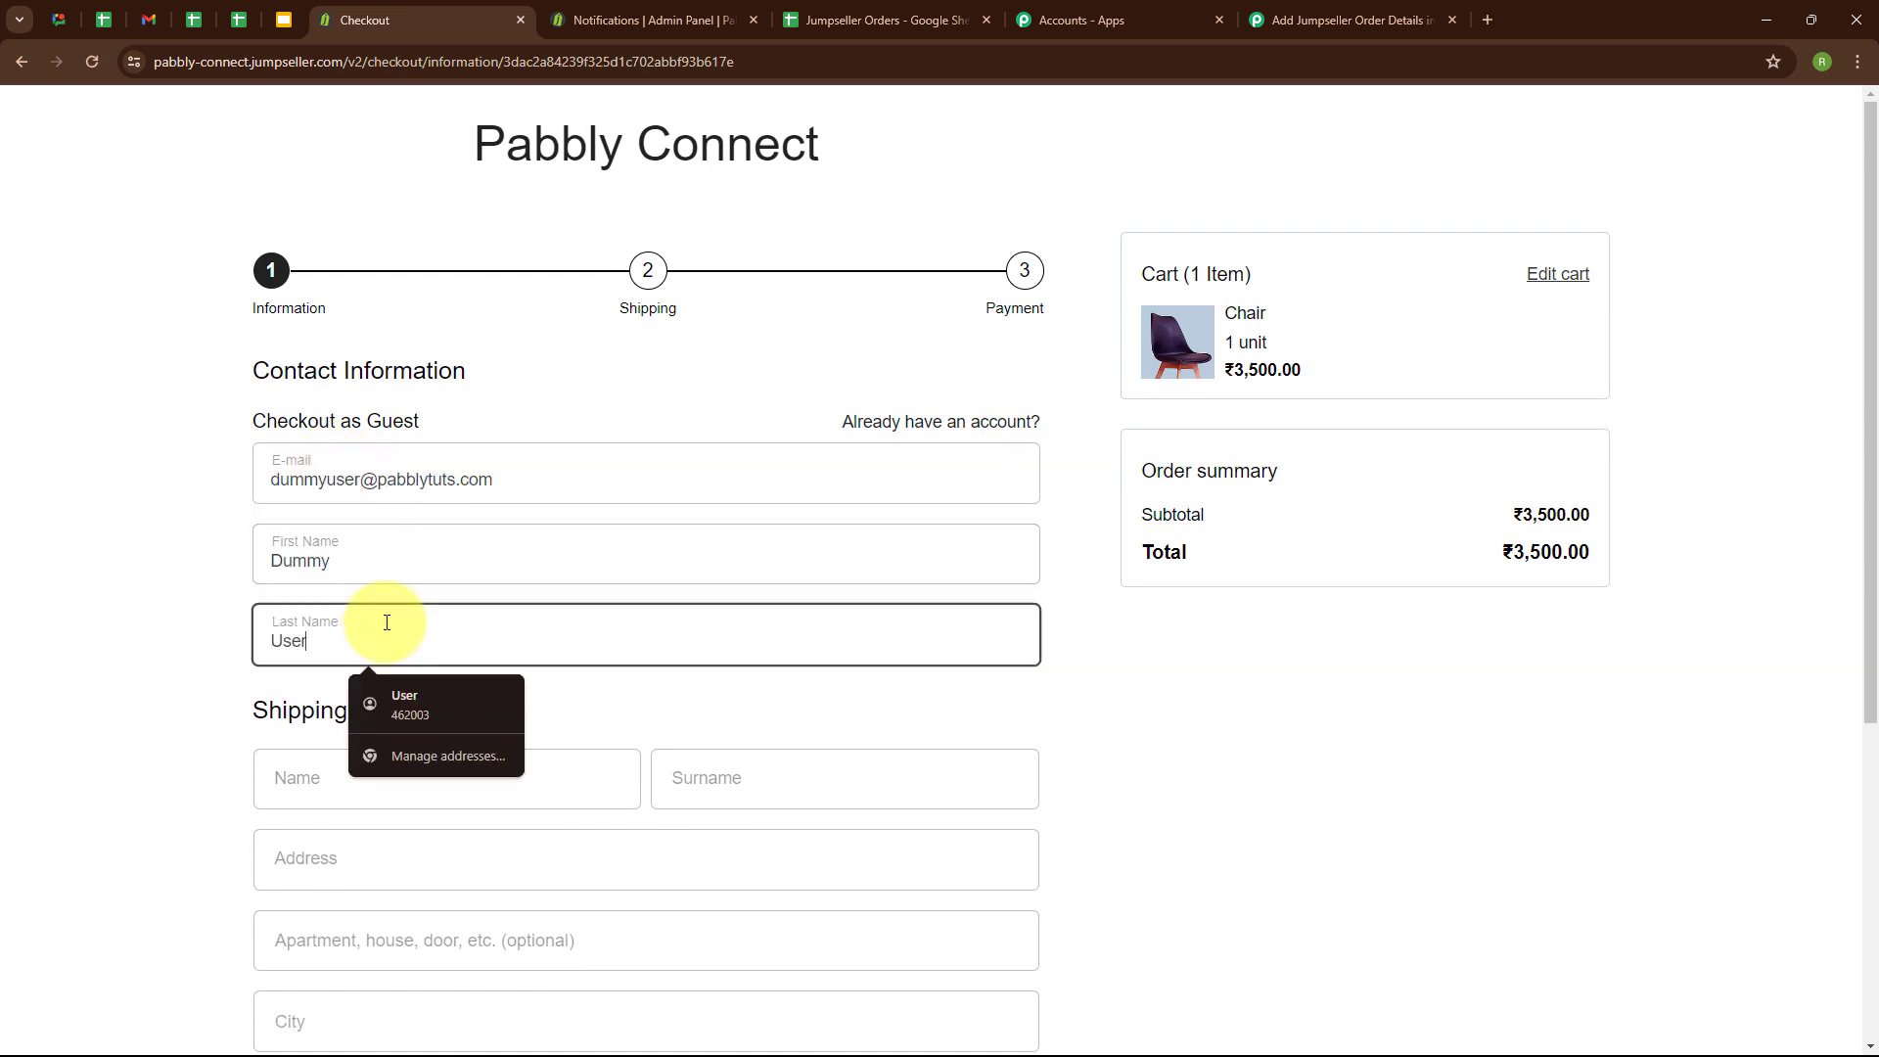
Enter the recipient's name, surname and street address in the checkout's shipping information.
scroll(528, 685, "down", 4)
left_click(337, 383)
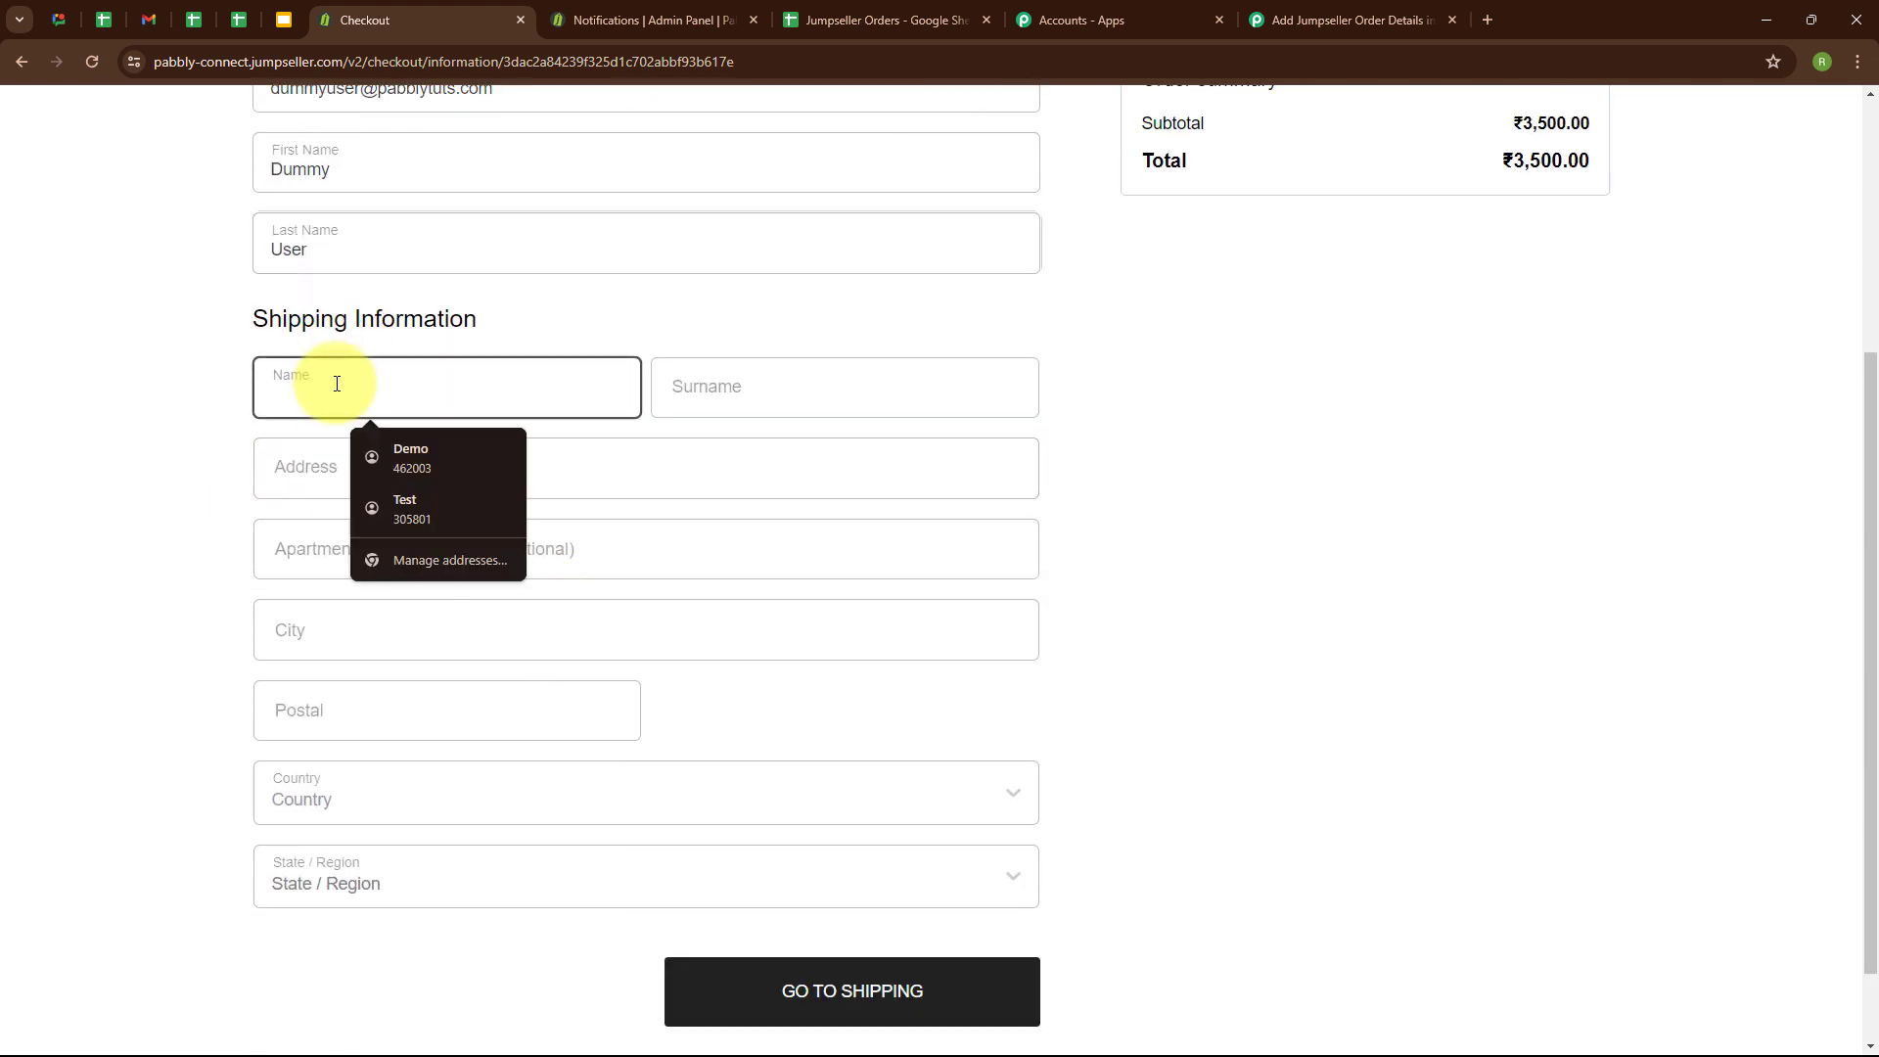
type("Dummy")
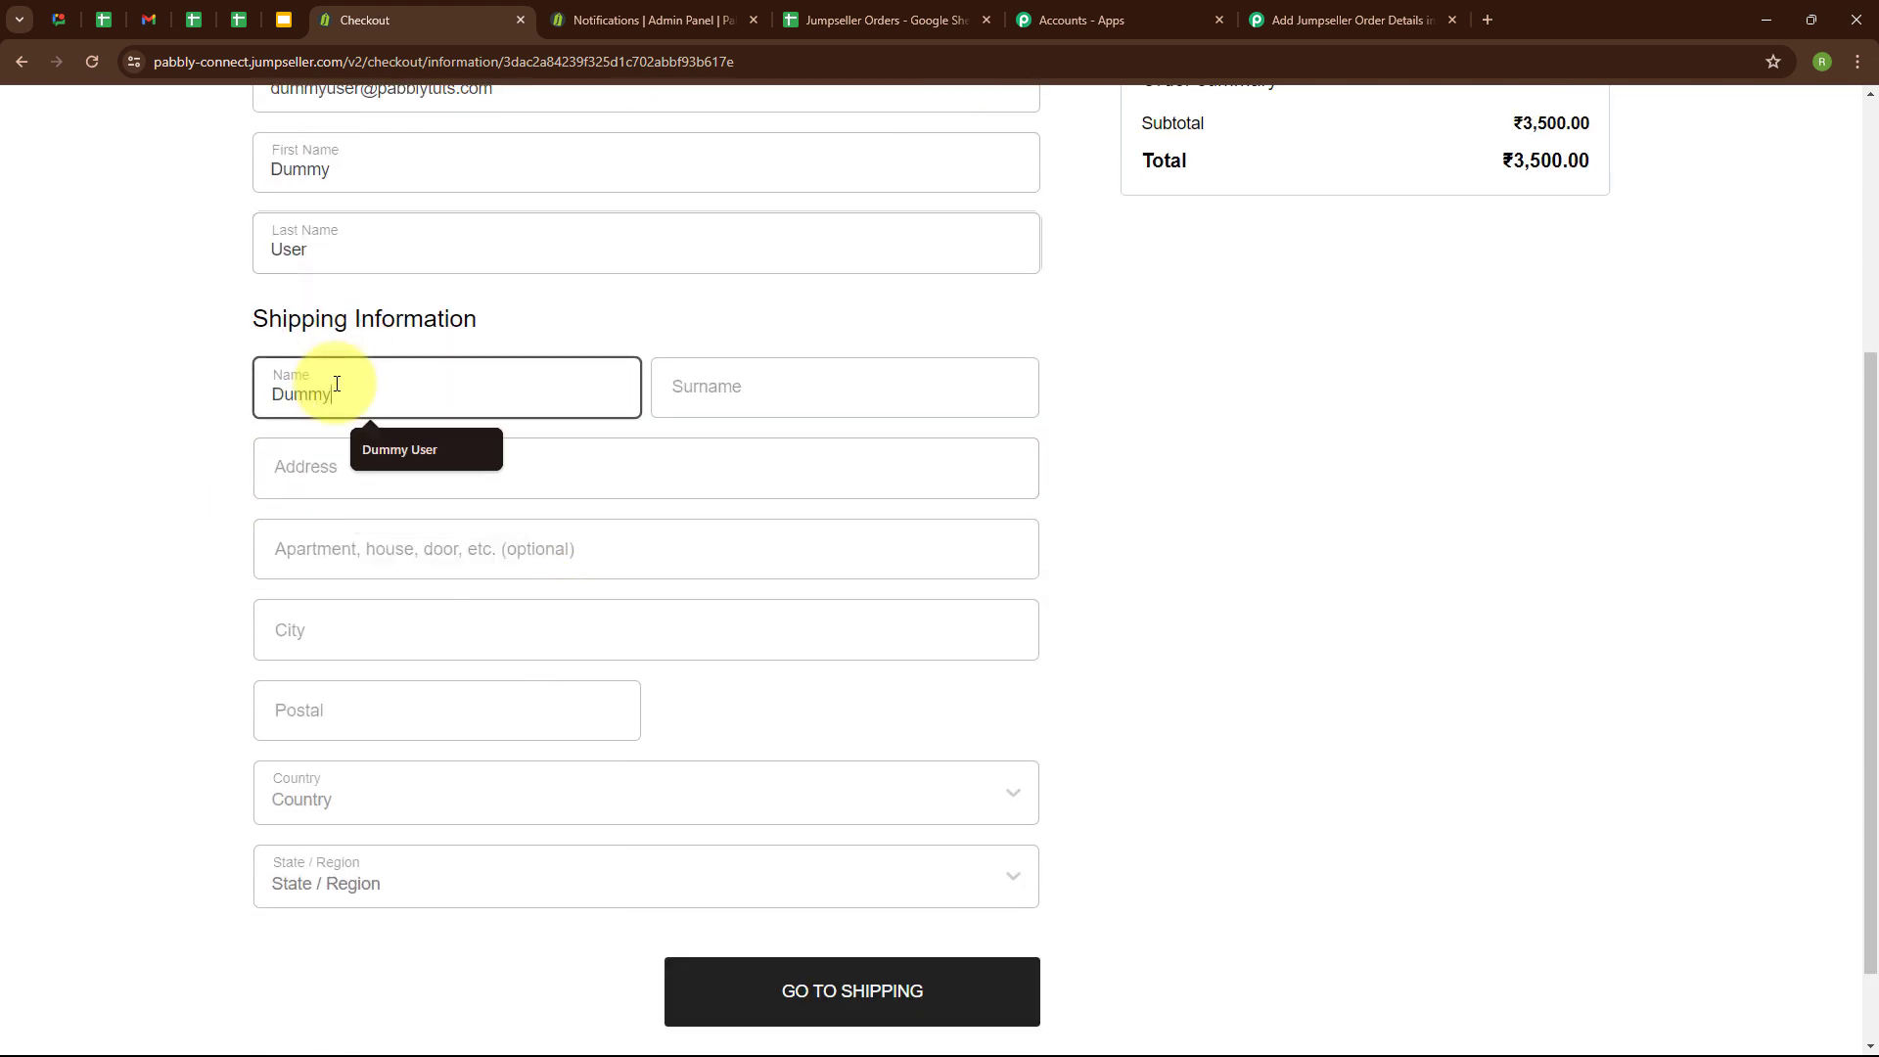
left_click(776, 400)
type("User")
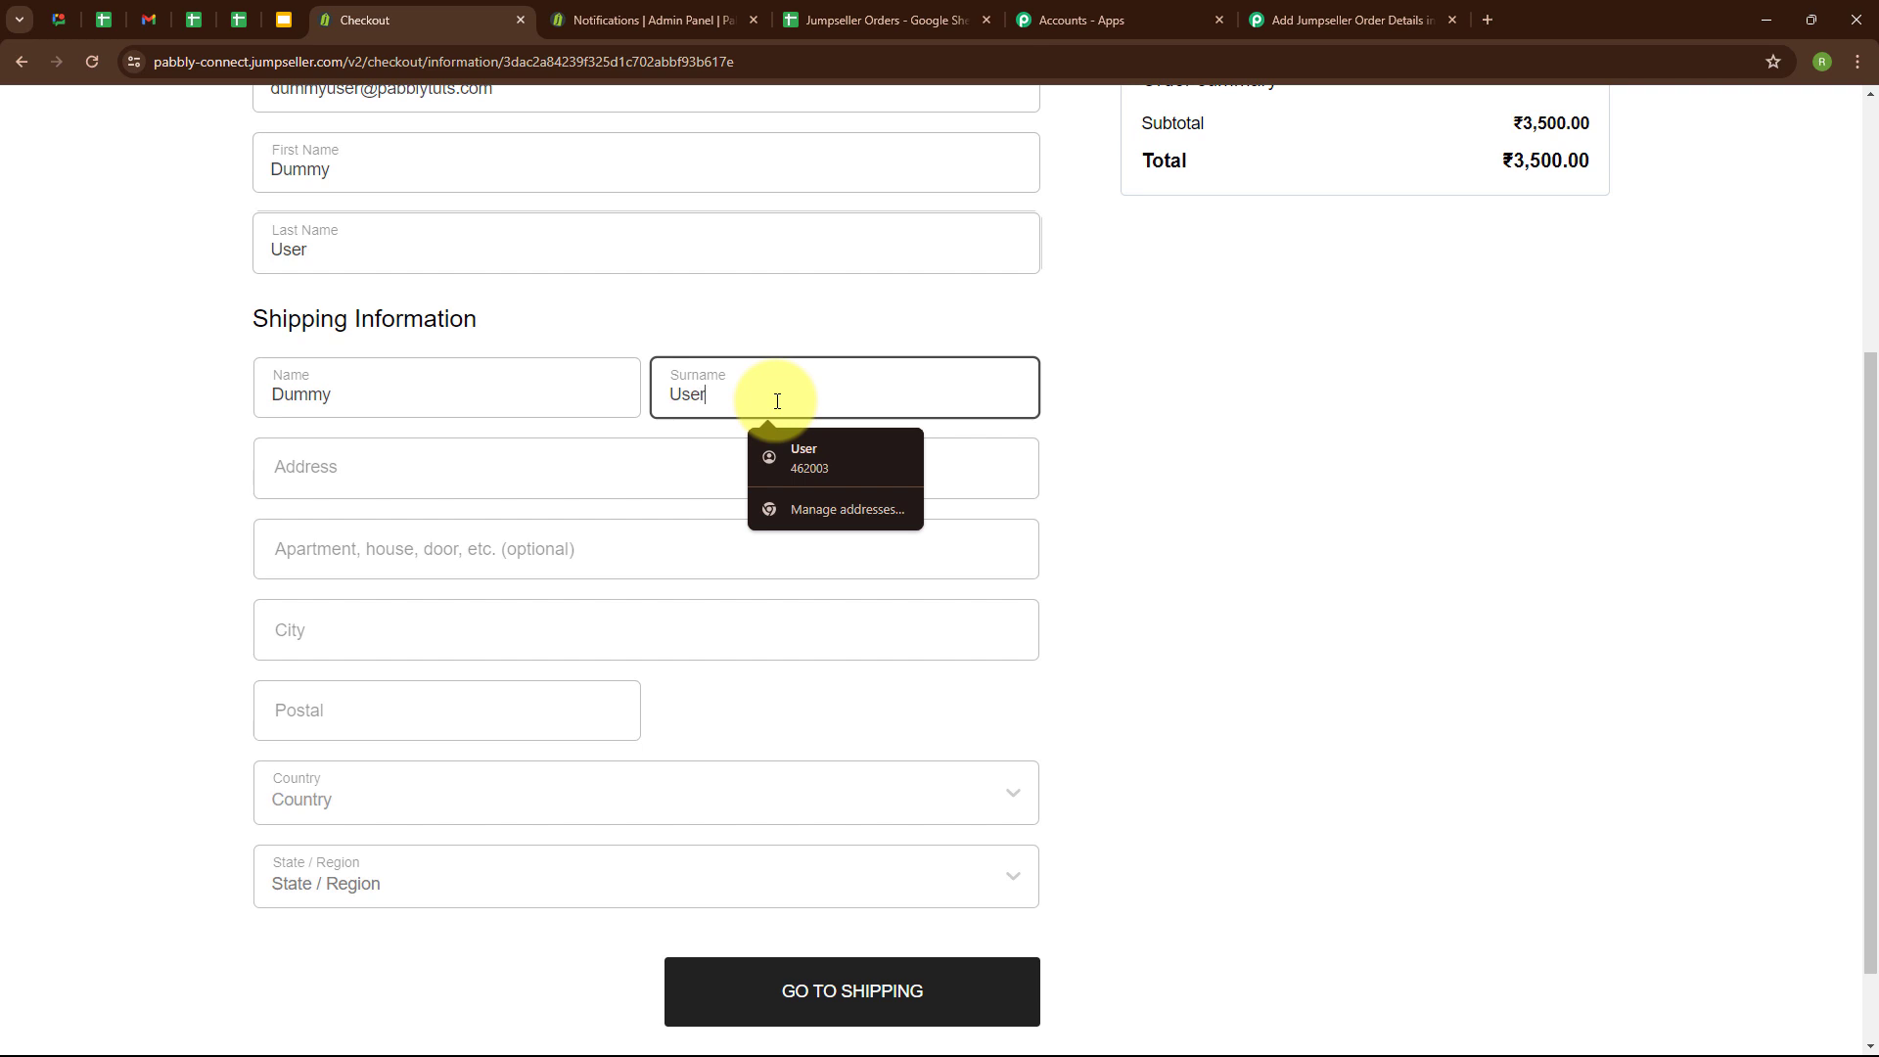
left_click(350, 479)
type("456JKL")
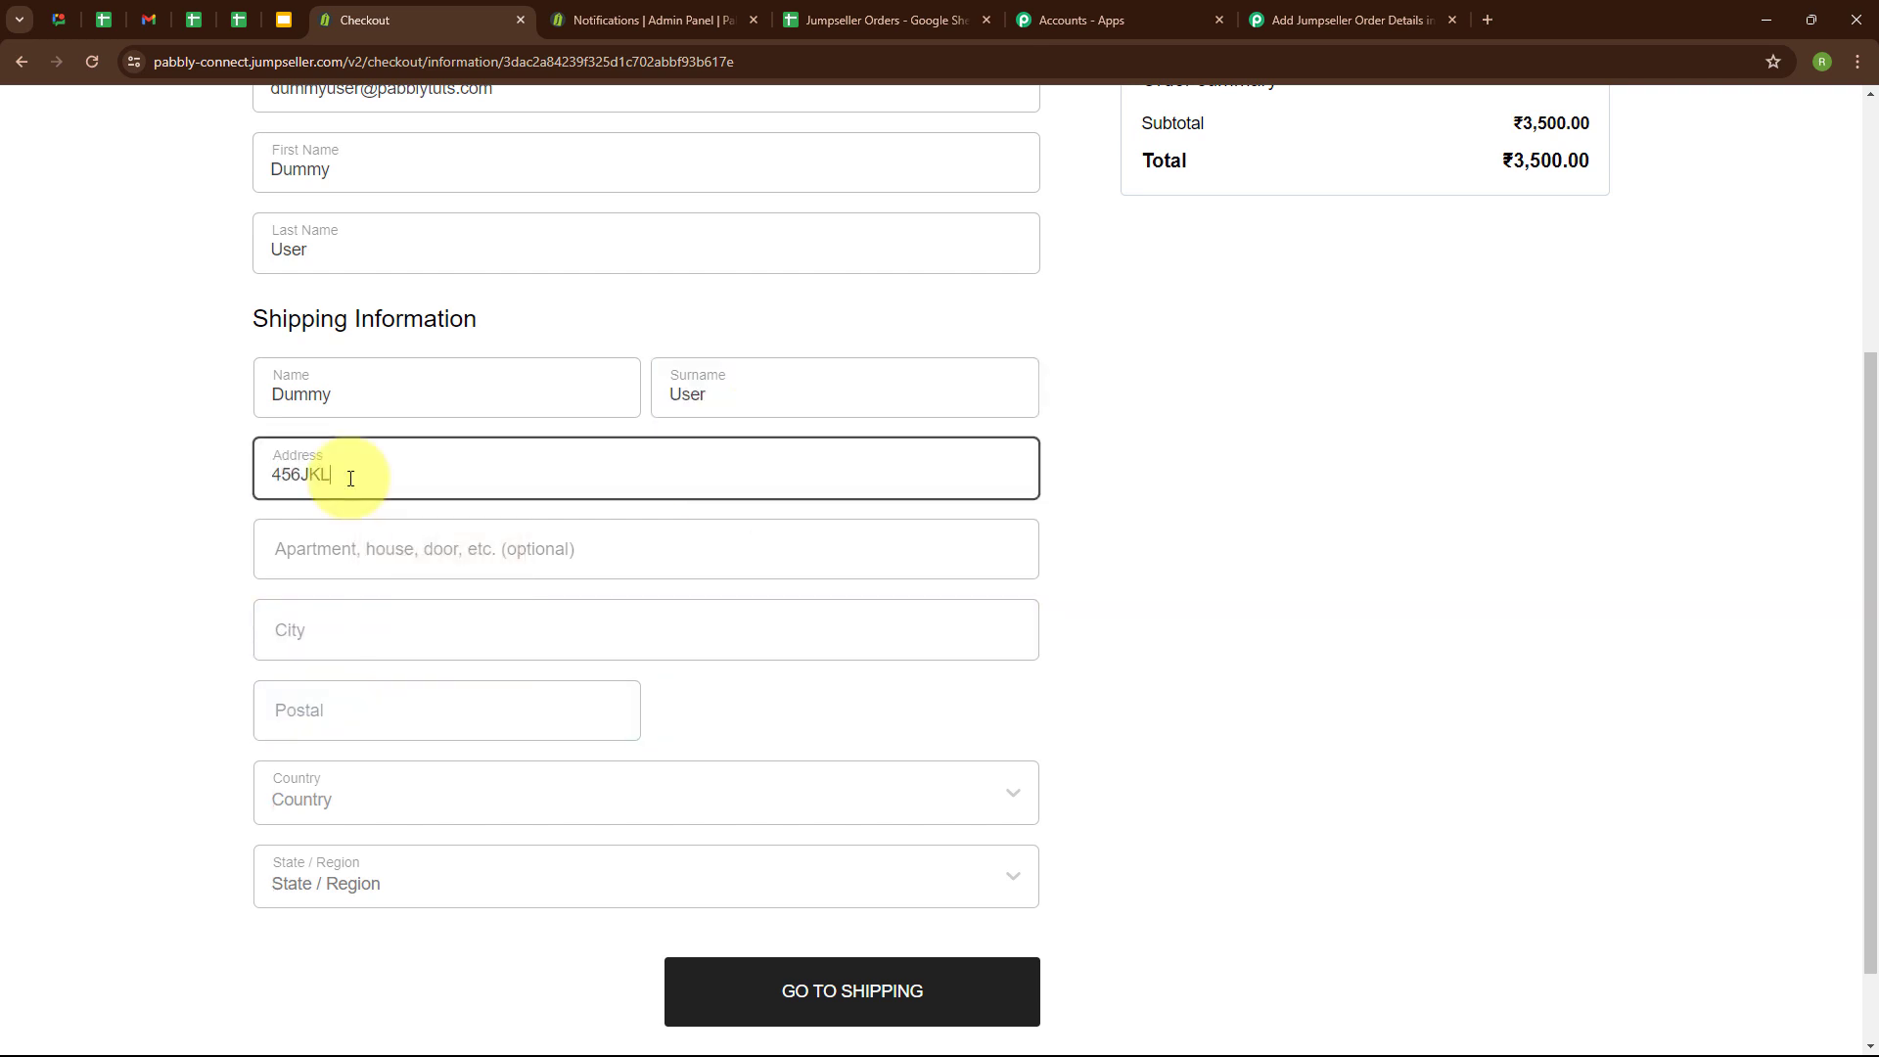
Fill in the city and postal code of the shipping address.
left_click(460, 631)
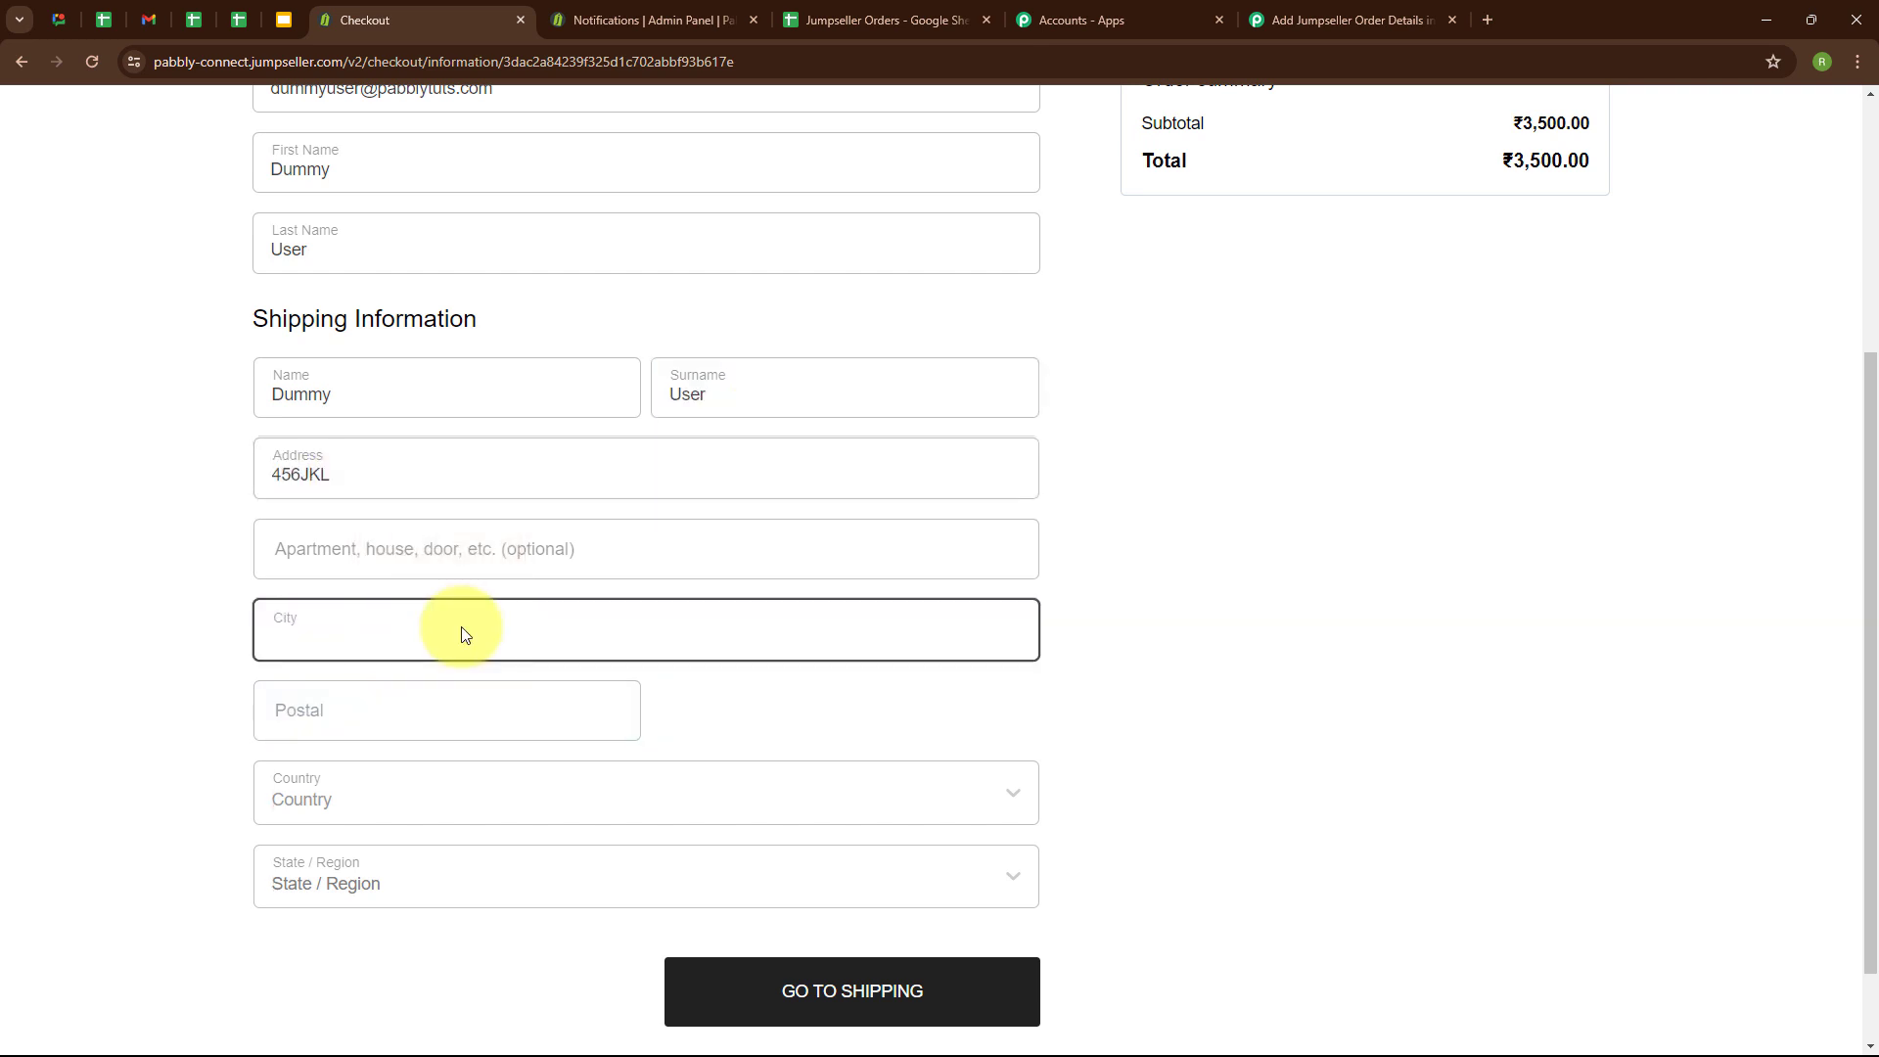
type("Ajmer")
left_click(315, 720)
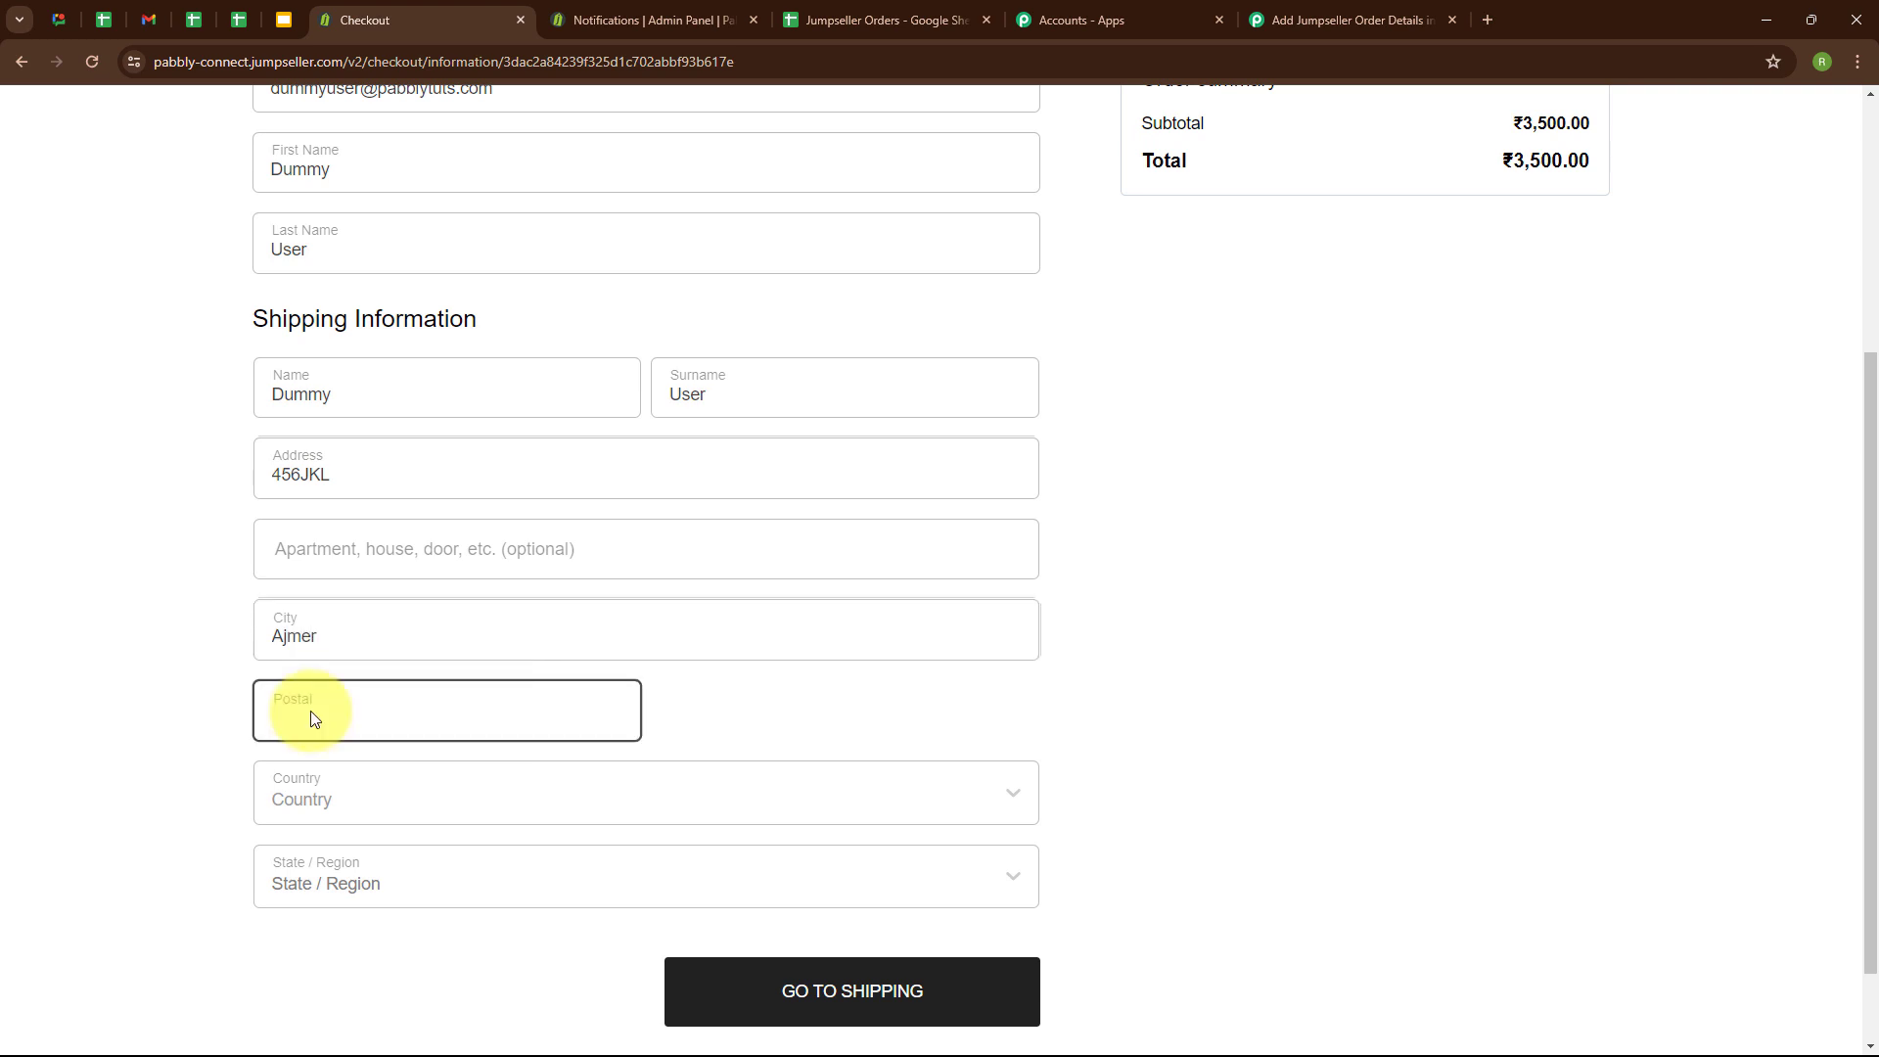
type("3058")
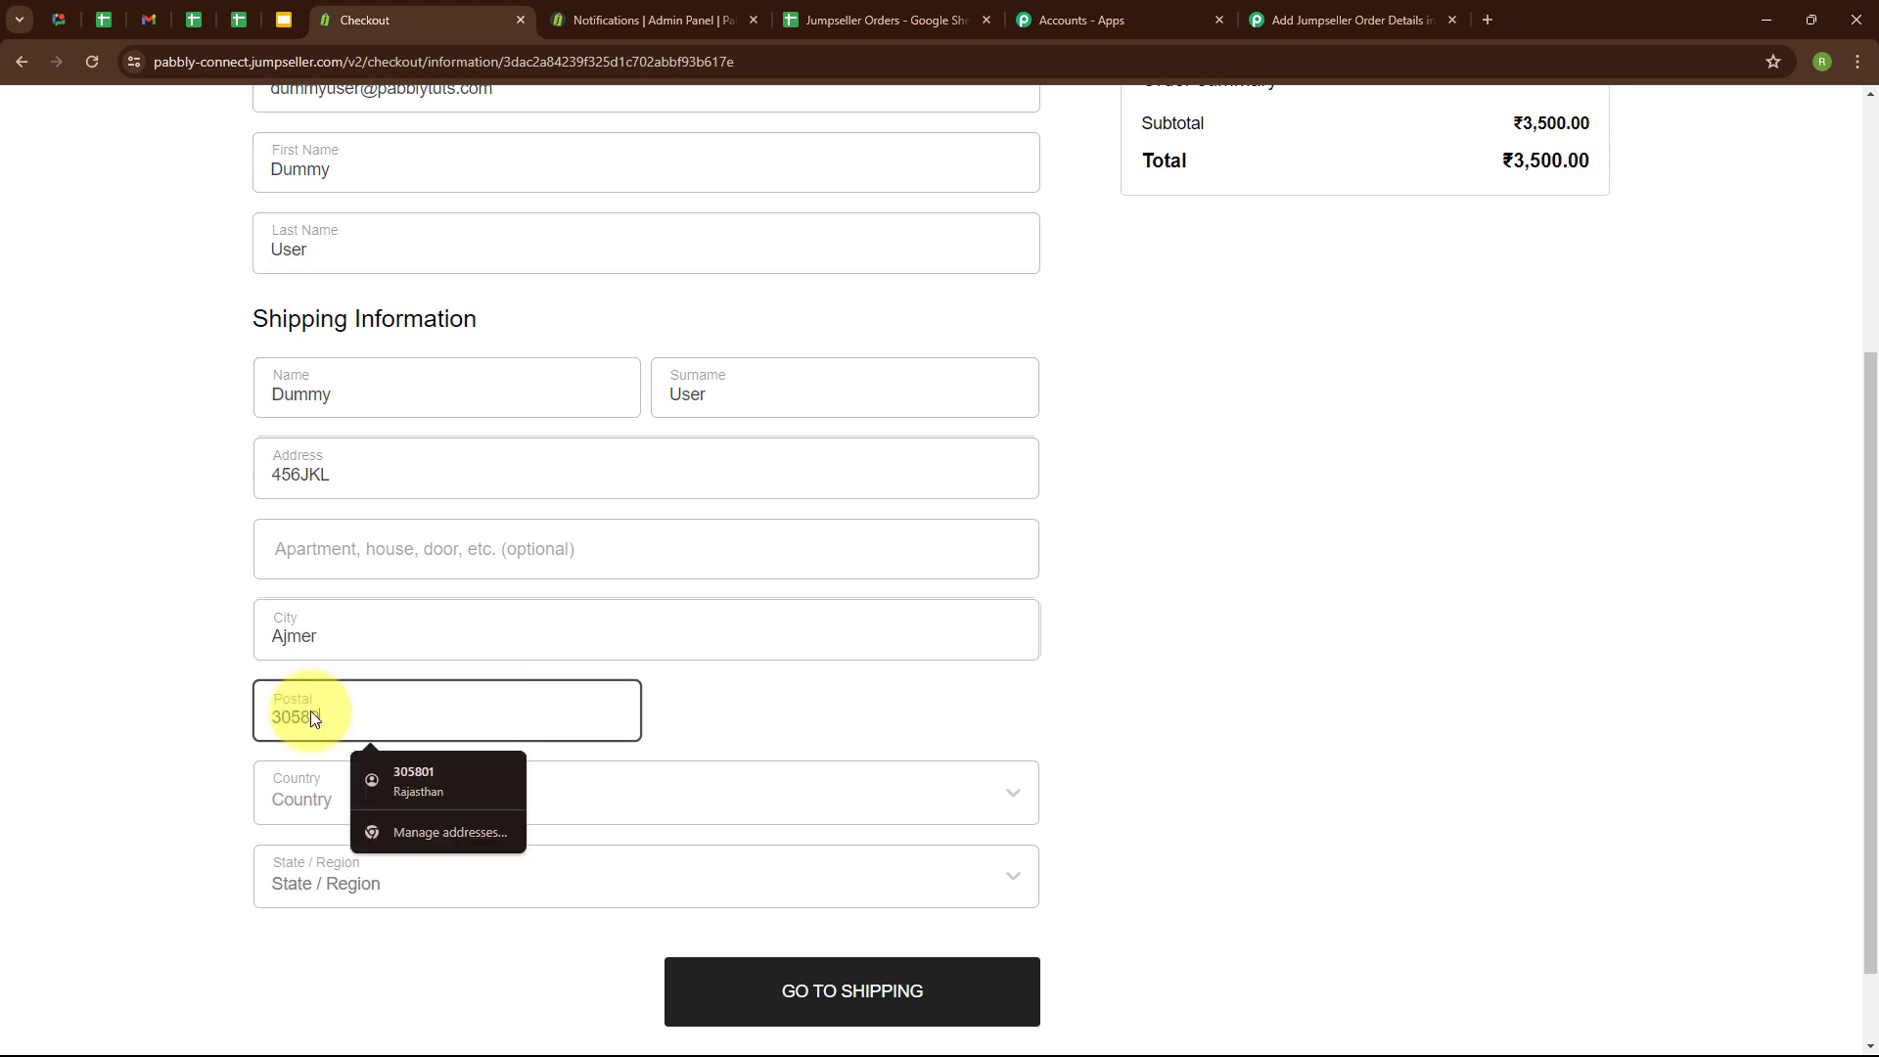
type("01")
Set the shipping address's country to India and its state to Rajasthan.
scroll(309, 711, "down", 1)
left_click(463, 694)
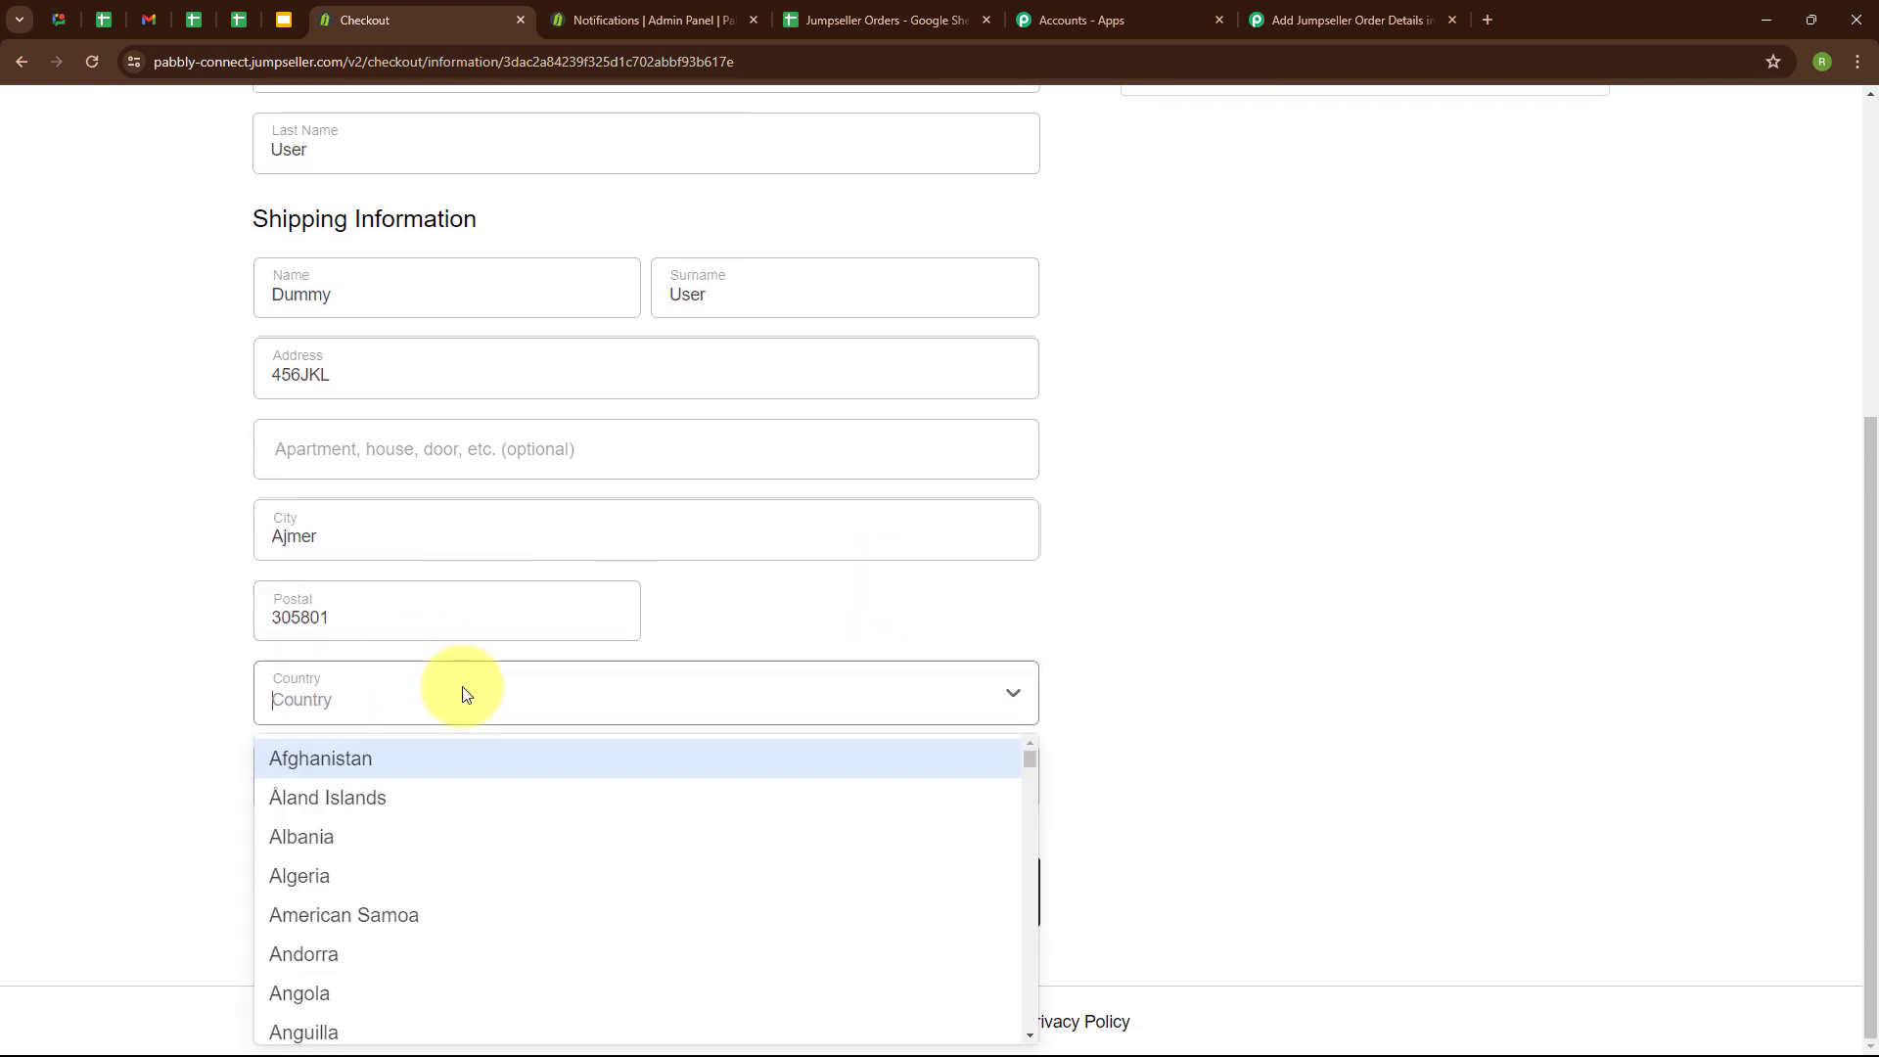
type("ind")
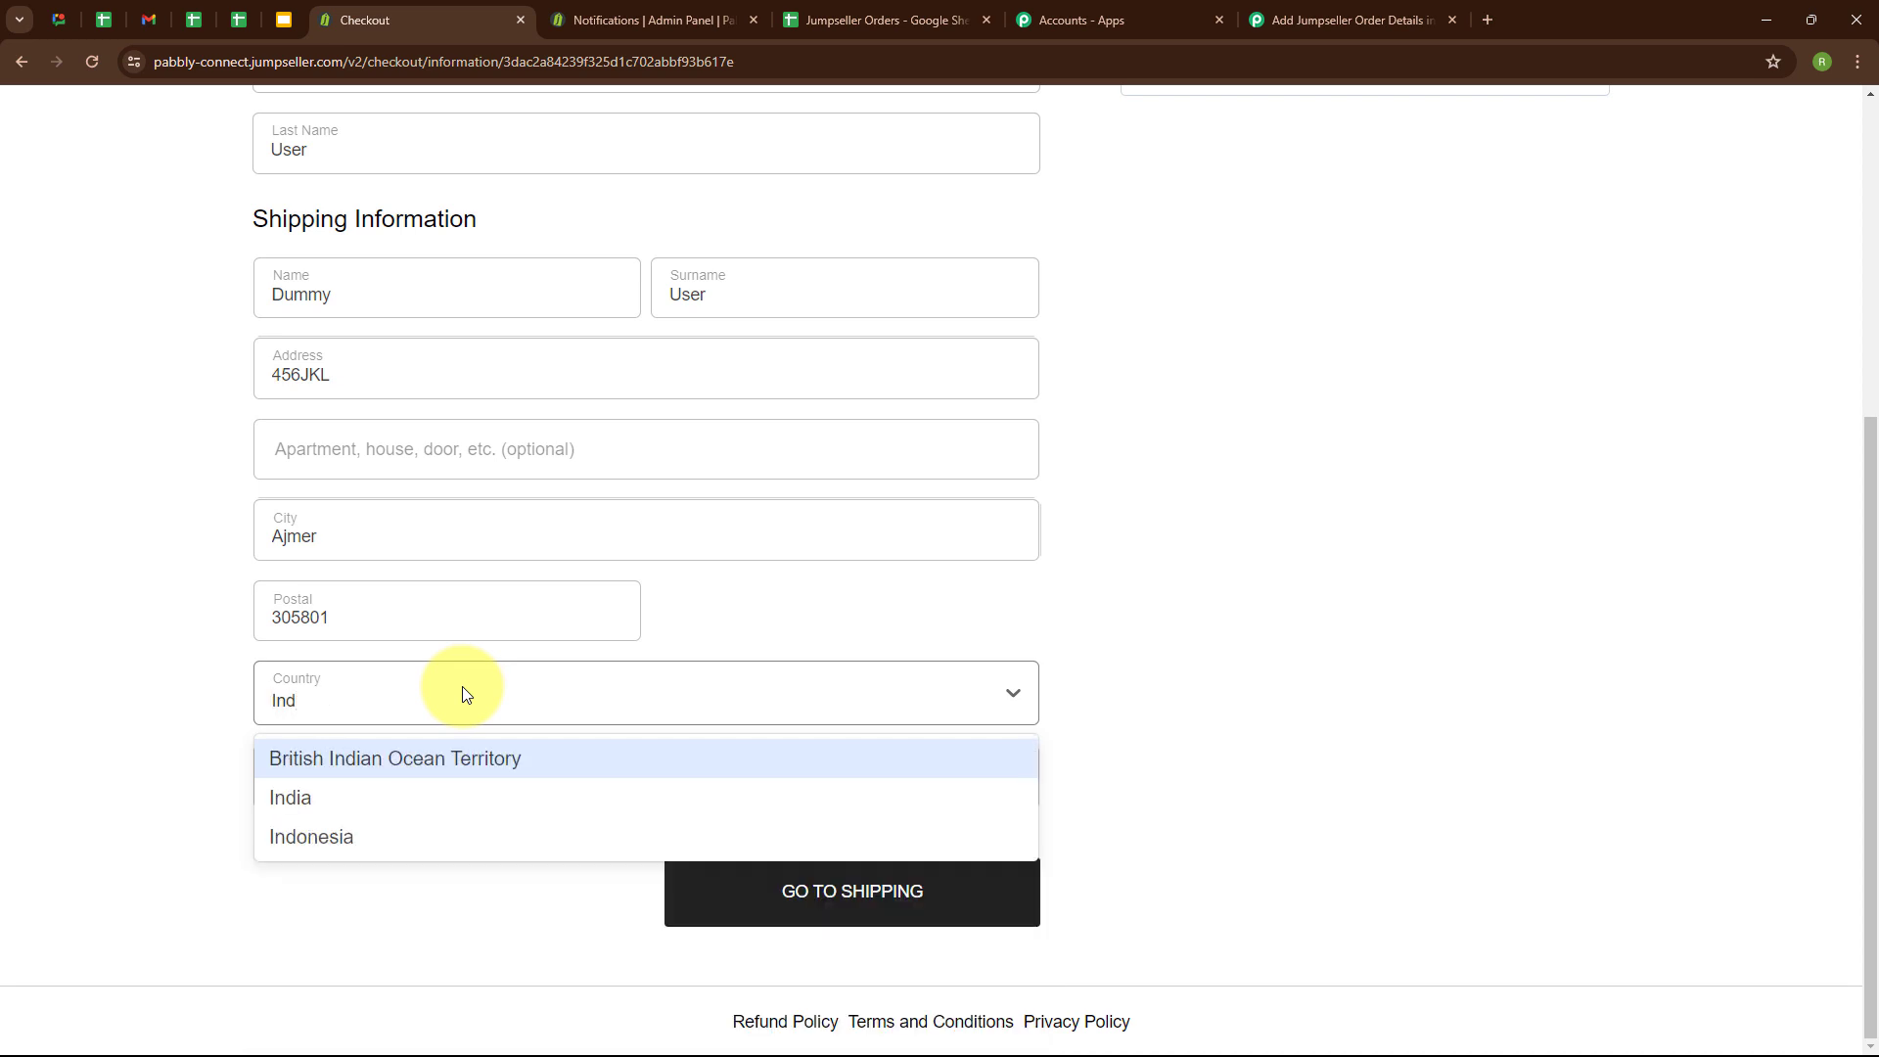
left_click(437, 793)
left_click(433, 772)
type("raj")
key("Return")
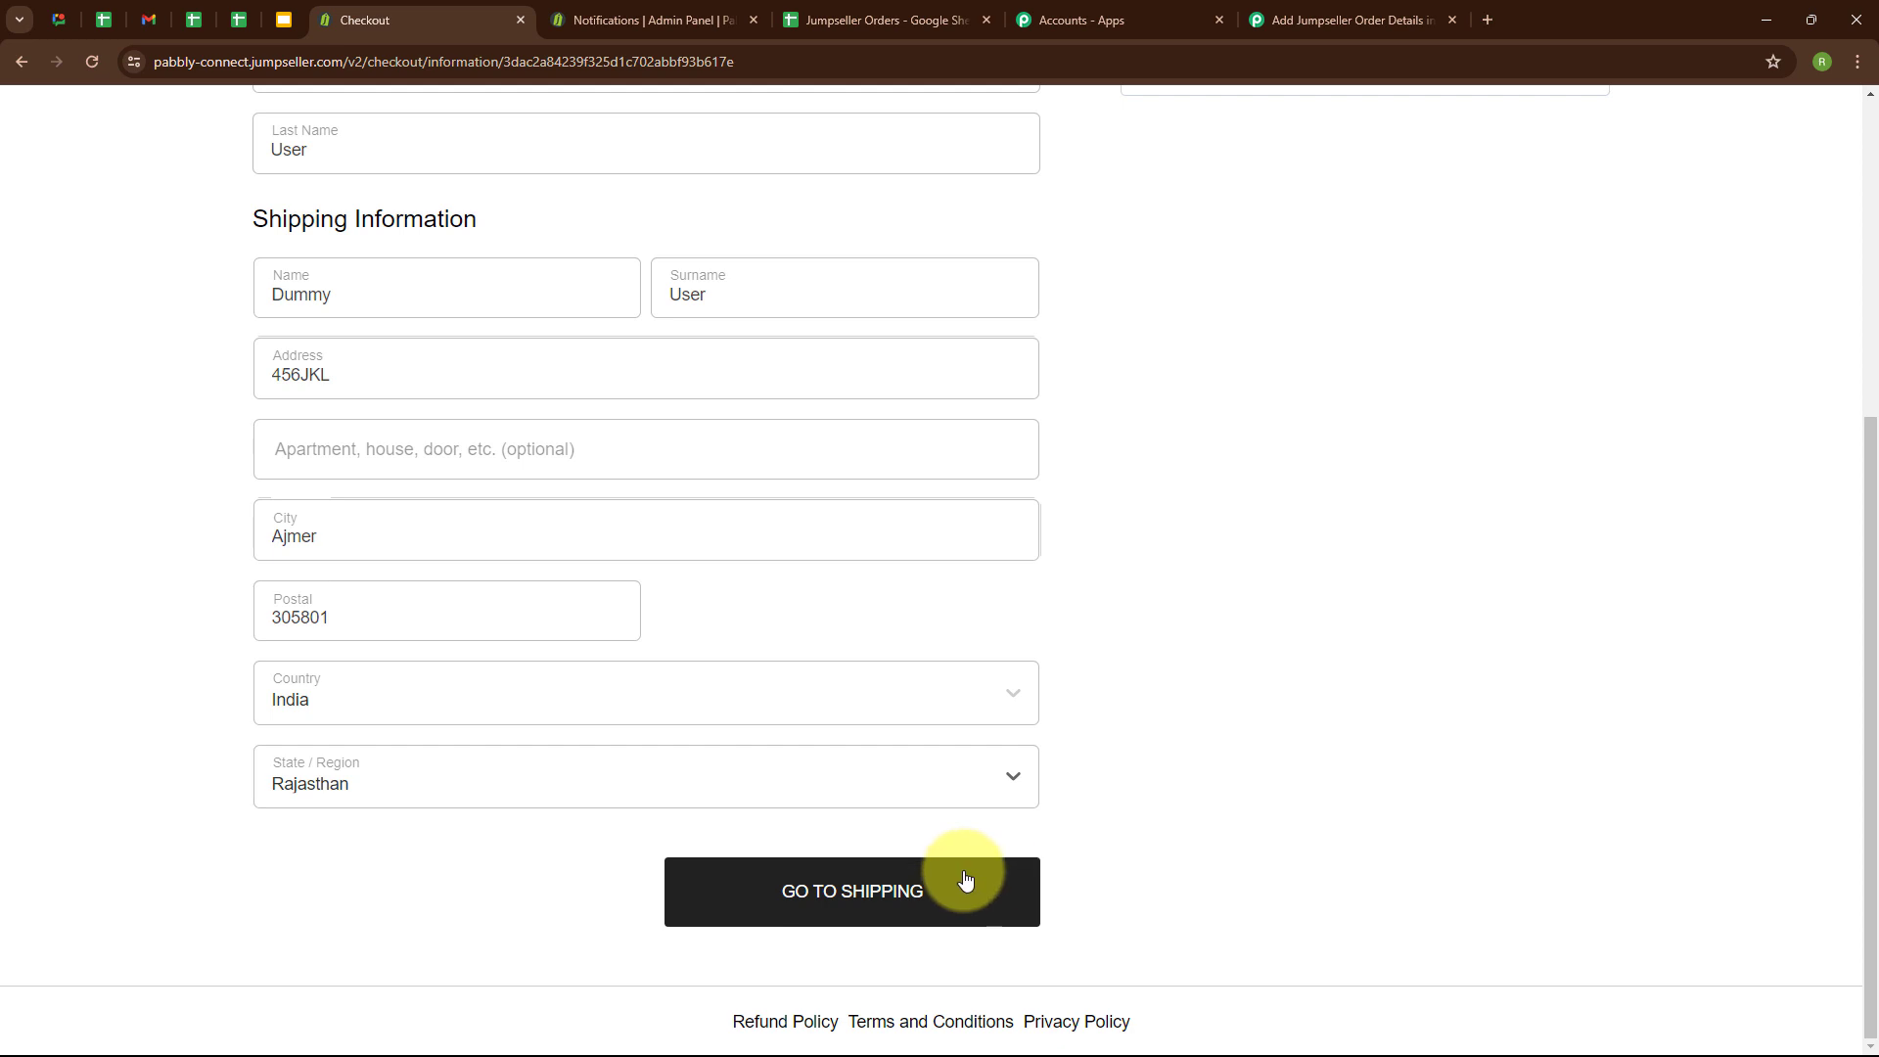
Continue through shipping with Regular Mail and place the order with Cash on Delivery as the payment method.
left_click(883, 883)
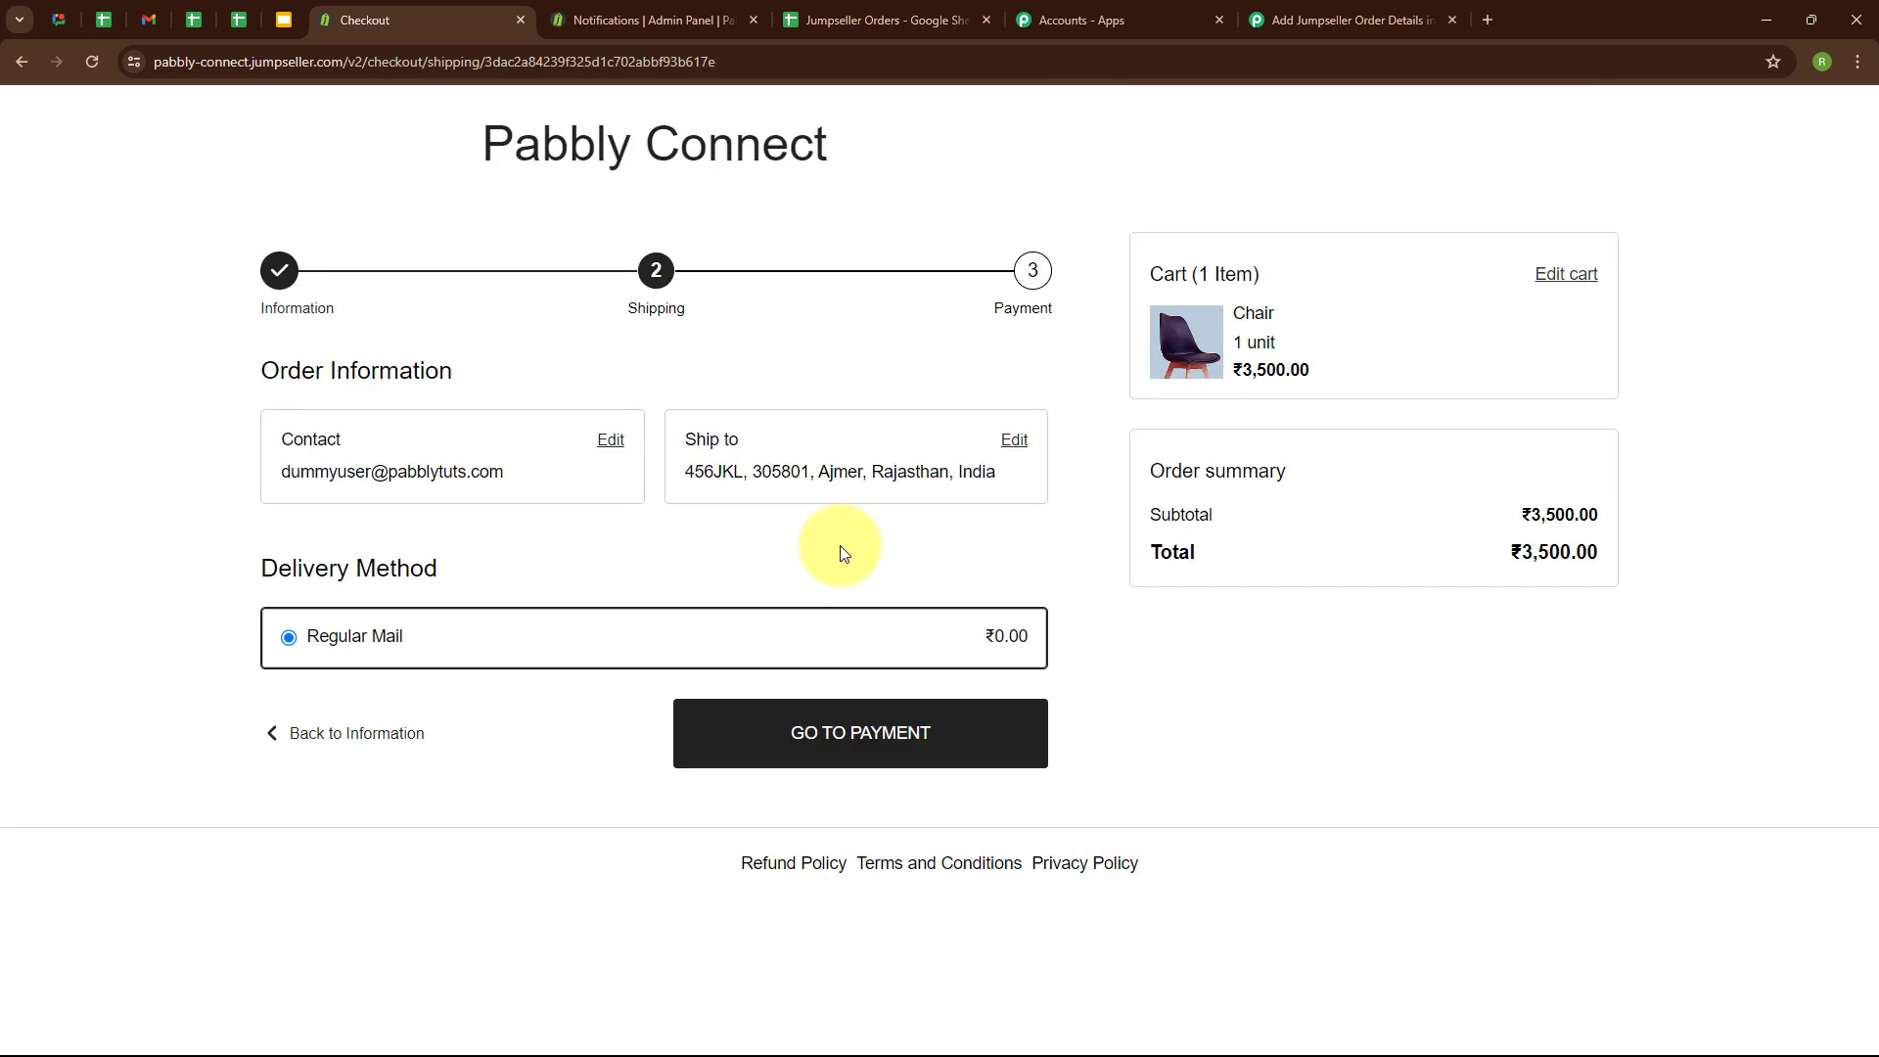
left_click(874, 736)
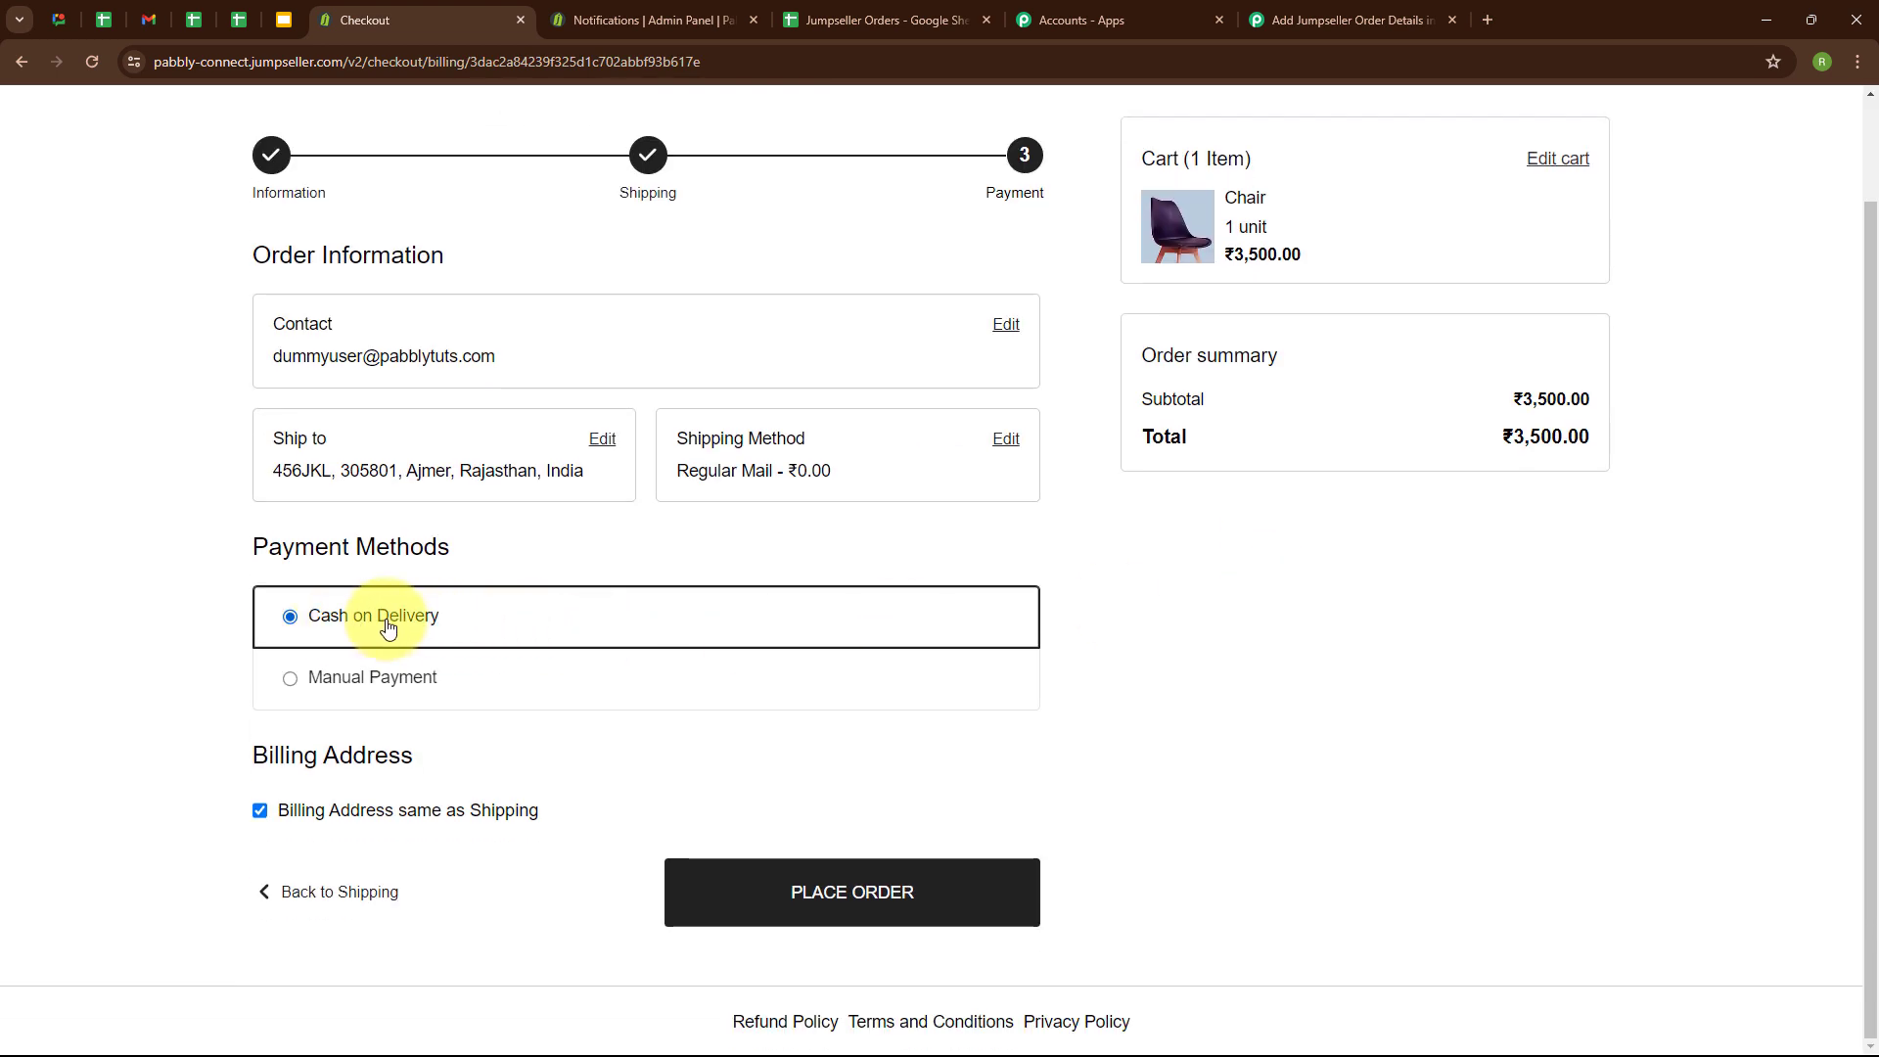
left_click(792, 893)
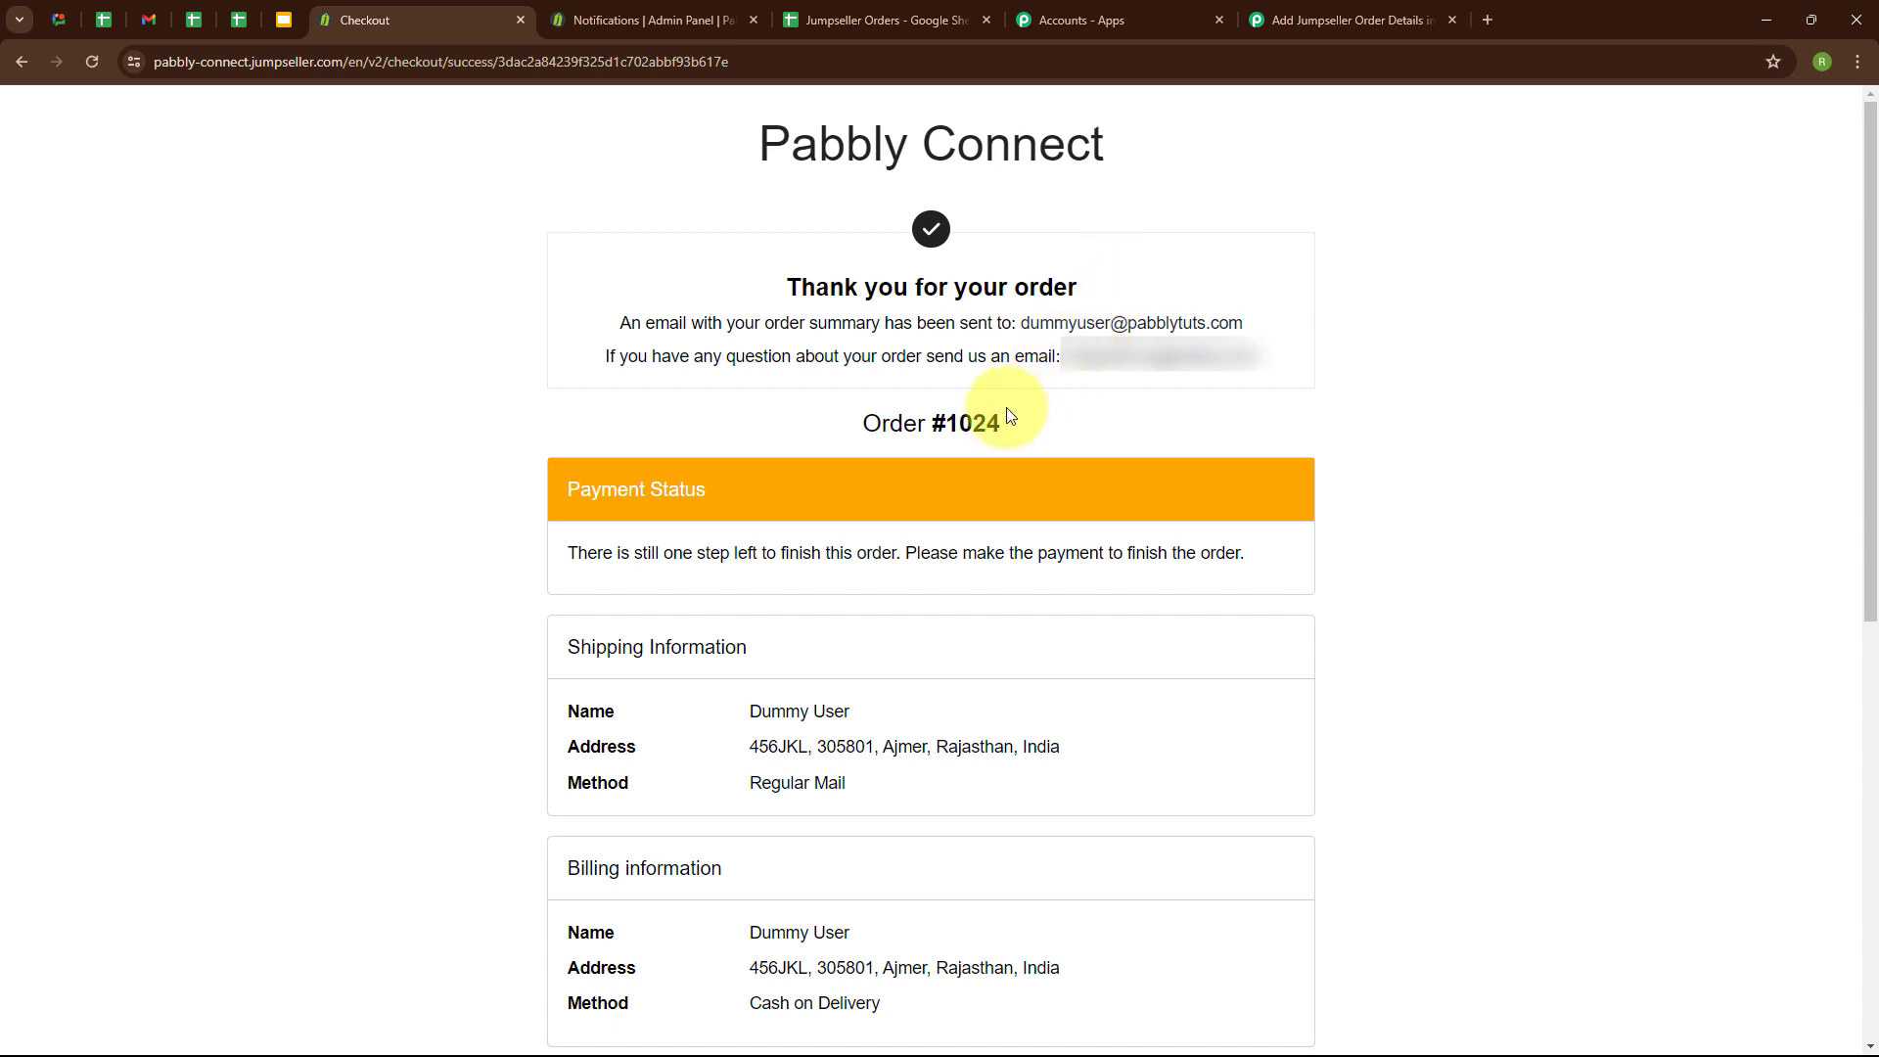
Switch to the Pabbly Connect workflow and review the captured webhook response for the order's status, shipping address, product and payment details.
left_click(1298, 6)
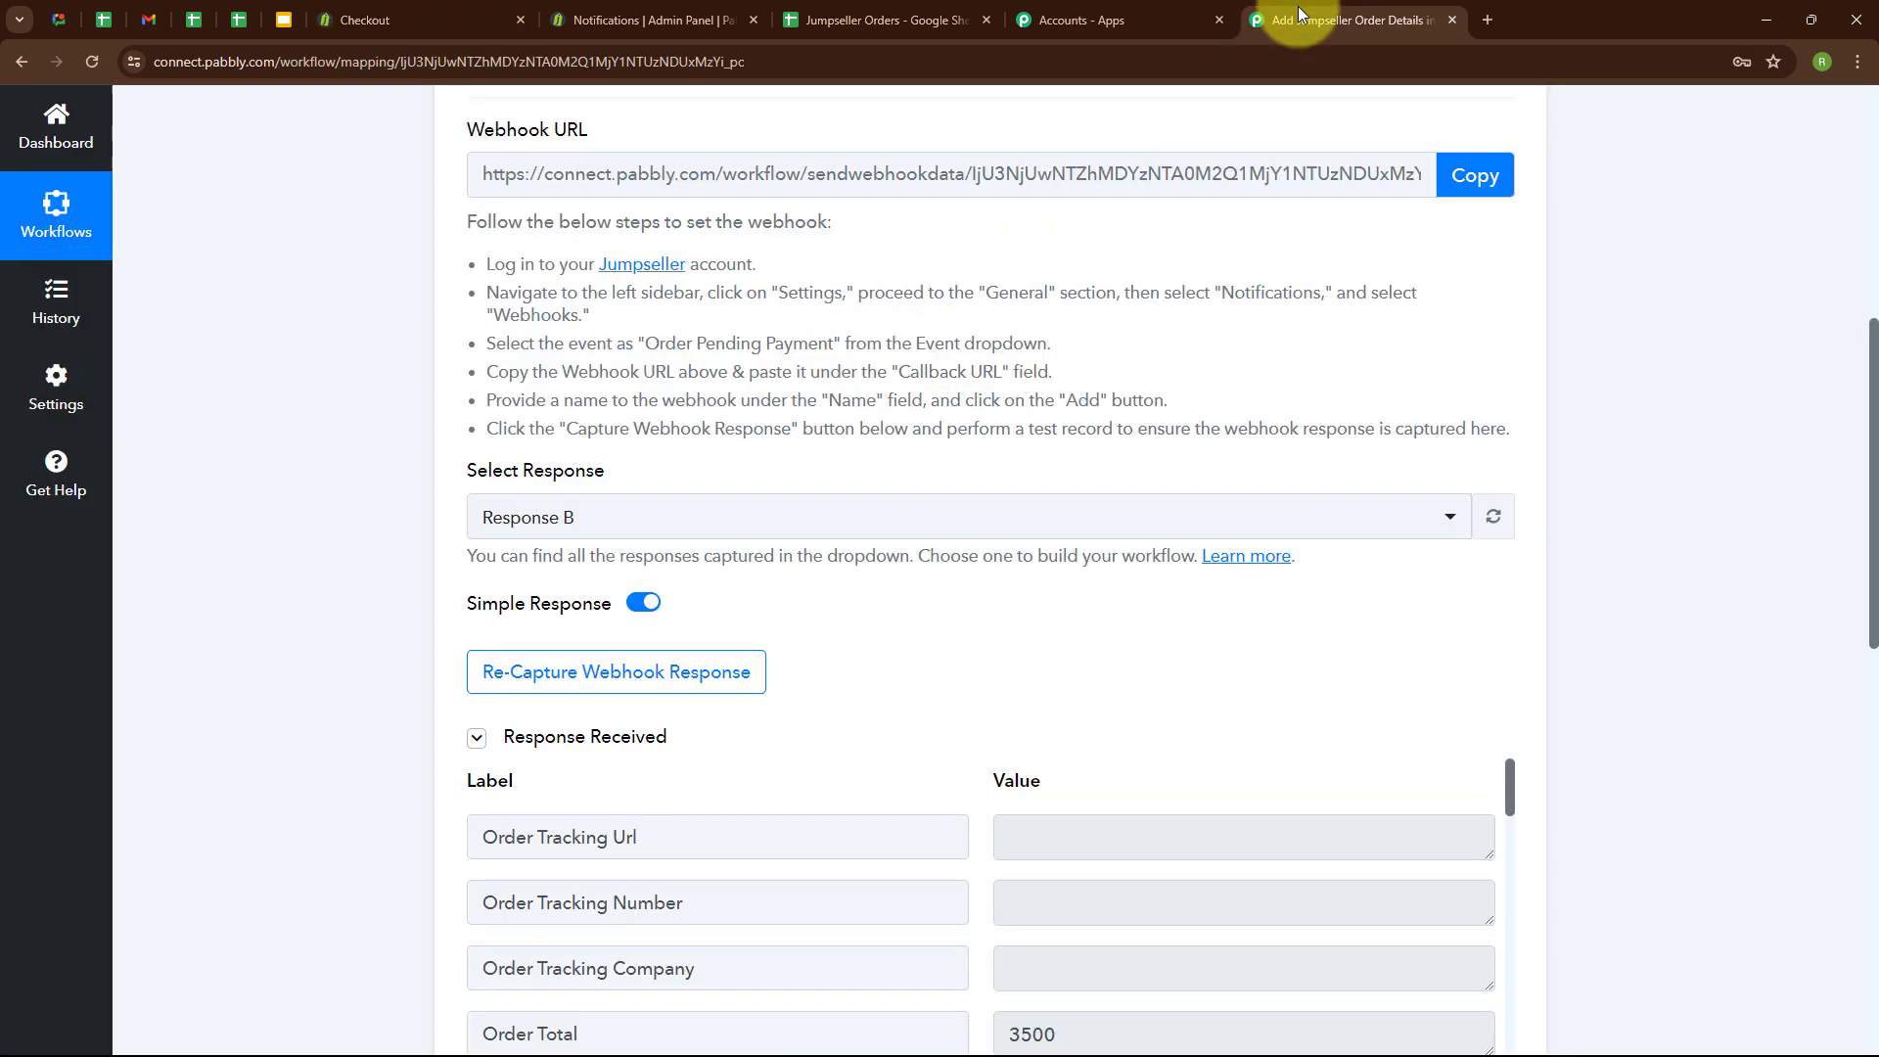
scroll(986, 731, "down", 4)
scroll(1007, 691, "down", 3)
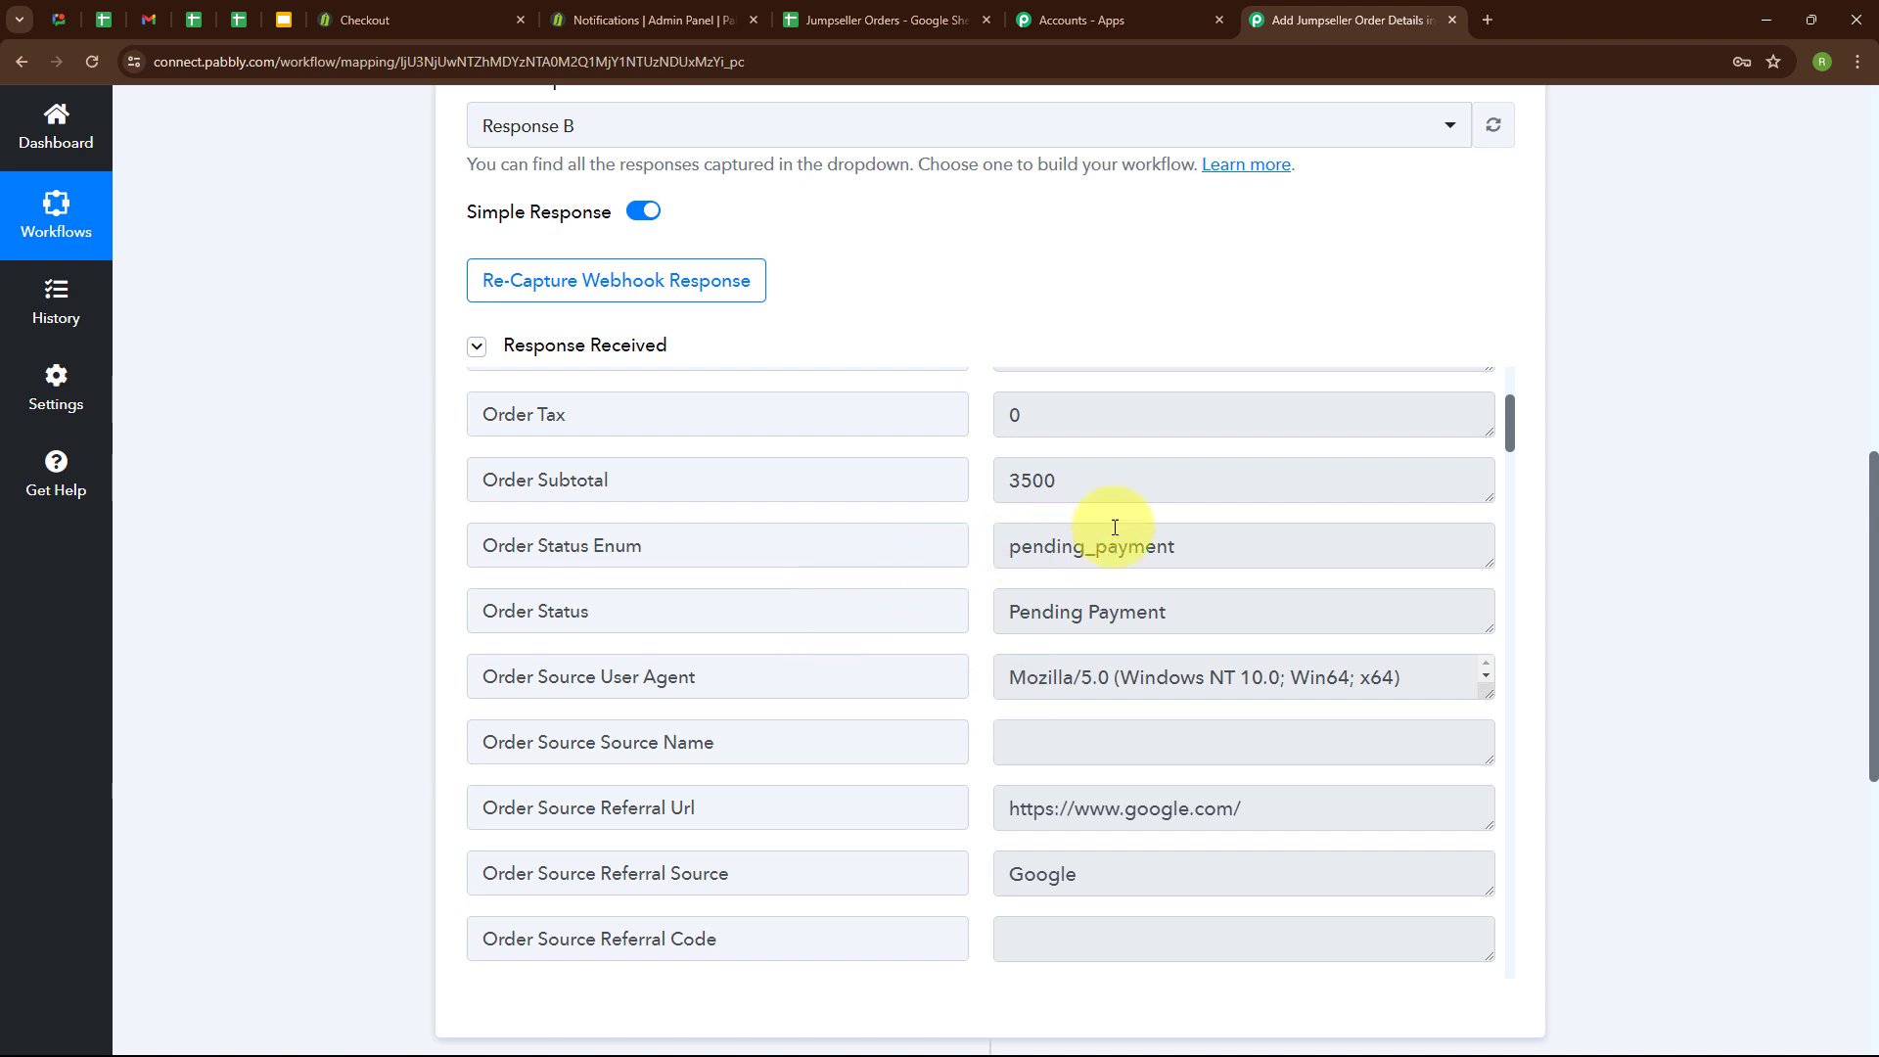
scroll(1149, 775, "down", 5)
scroll(1149, 775, "down", 10)
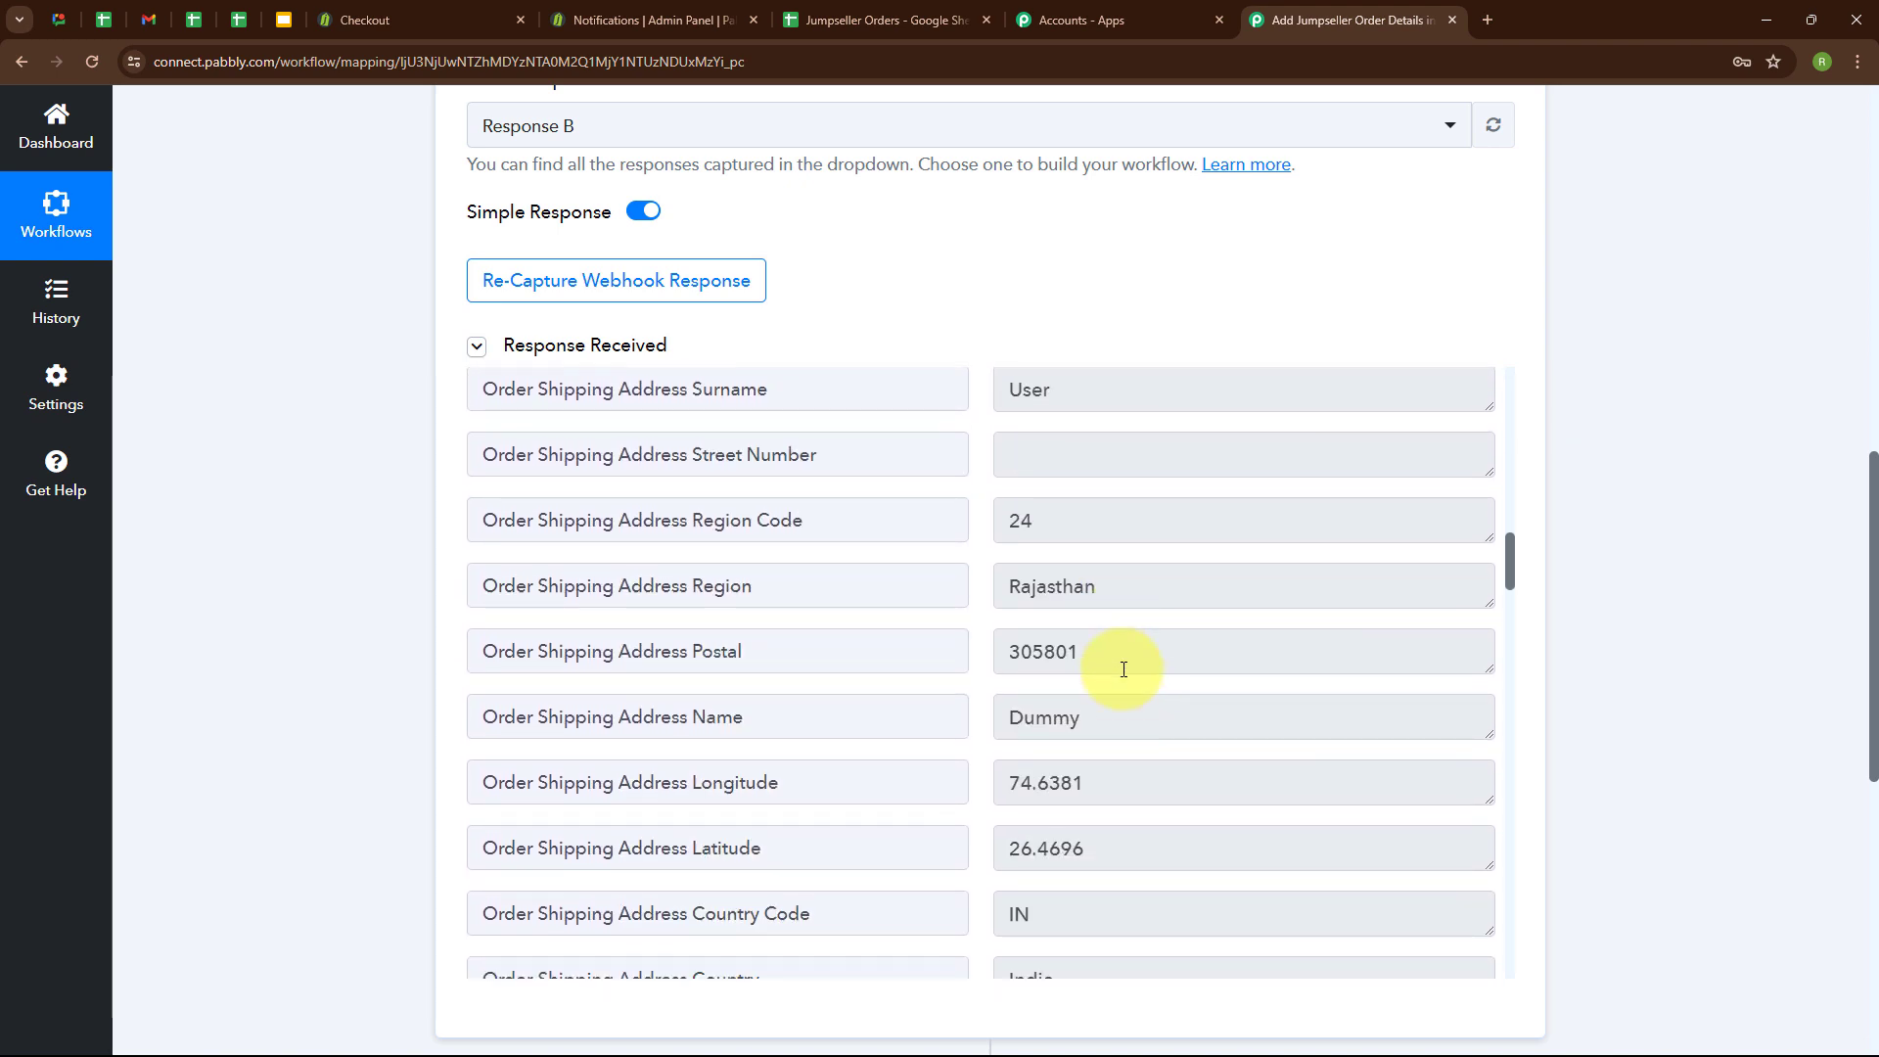
scroll(1123, 673, "down", 12)
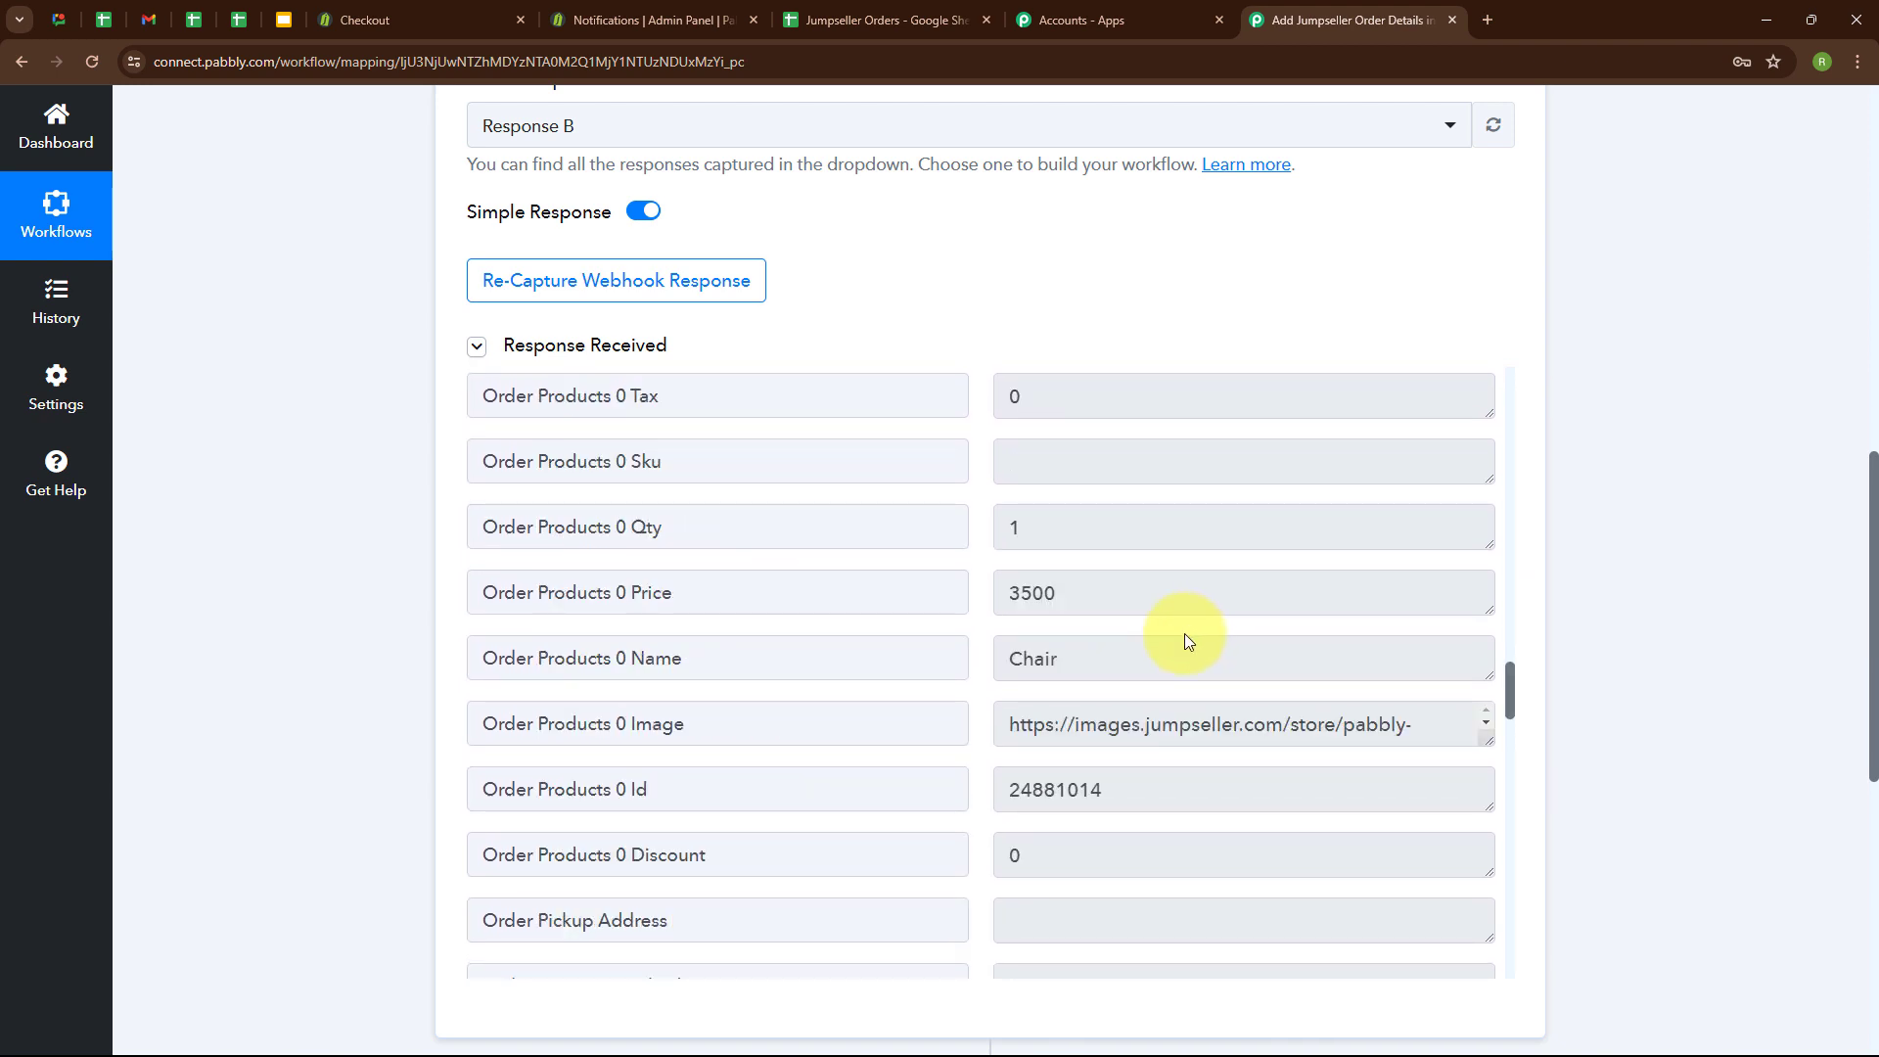
scroll(1184, 638, "down", 5)
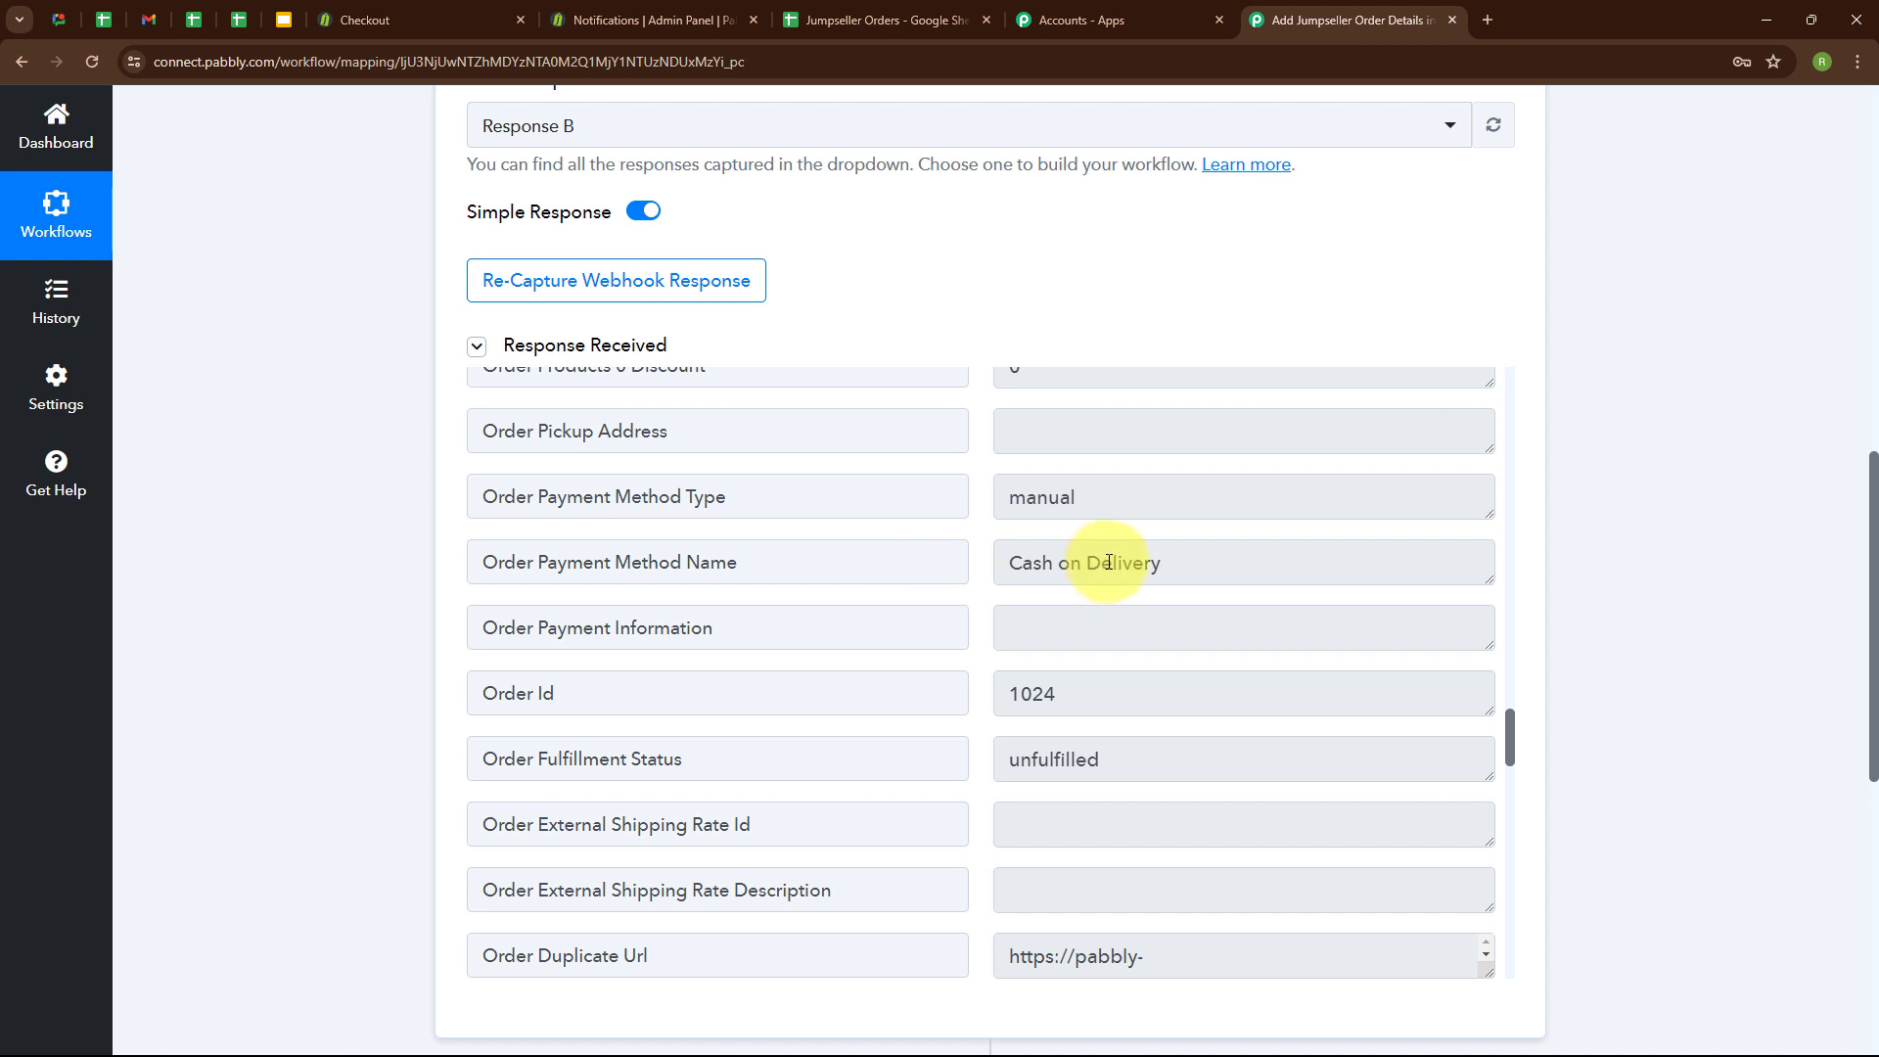
Collapse the Jumpseller trigger and set the workflow's action to Google Sheets with the Add New Row event.
scroll(1435, 237, "up", 3)
scroll(1433, 230, "up", 5)
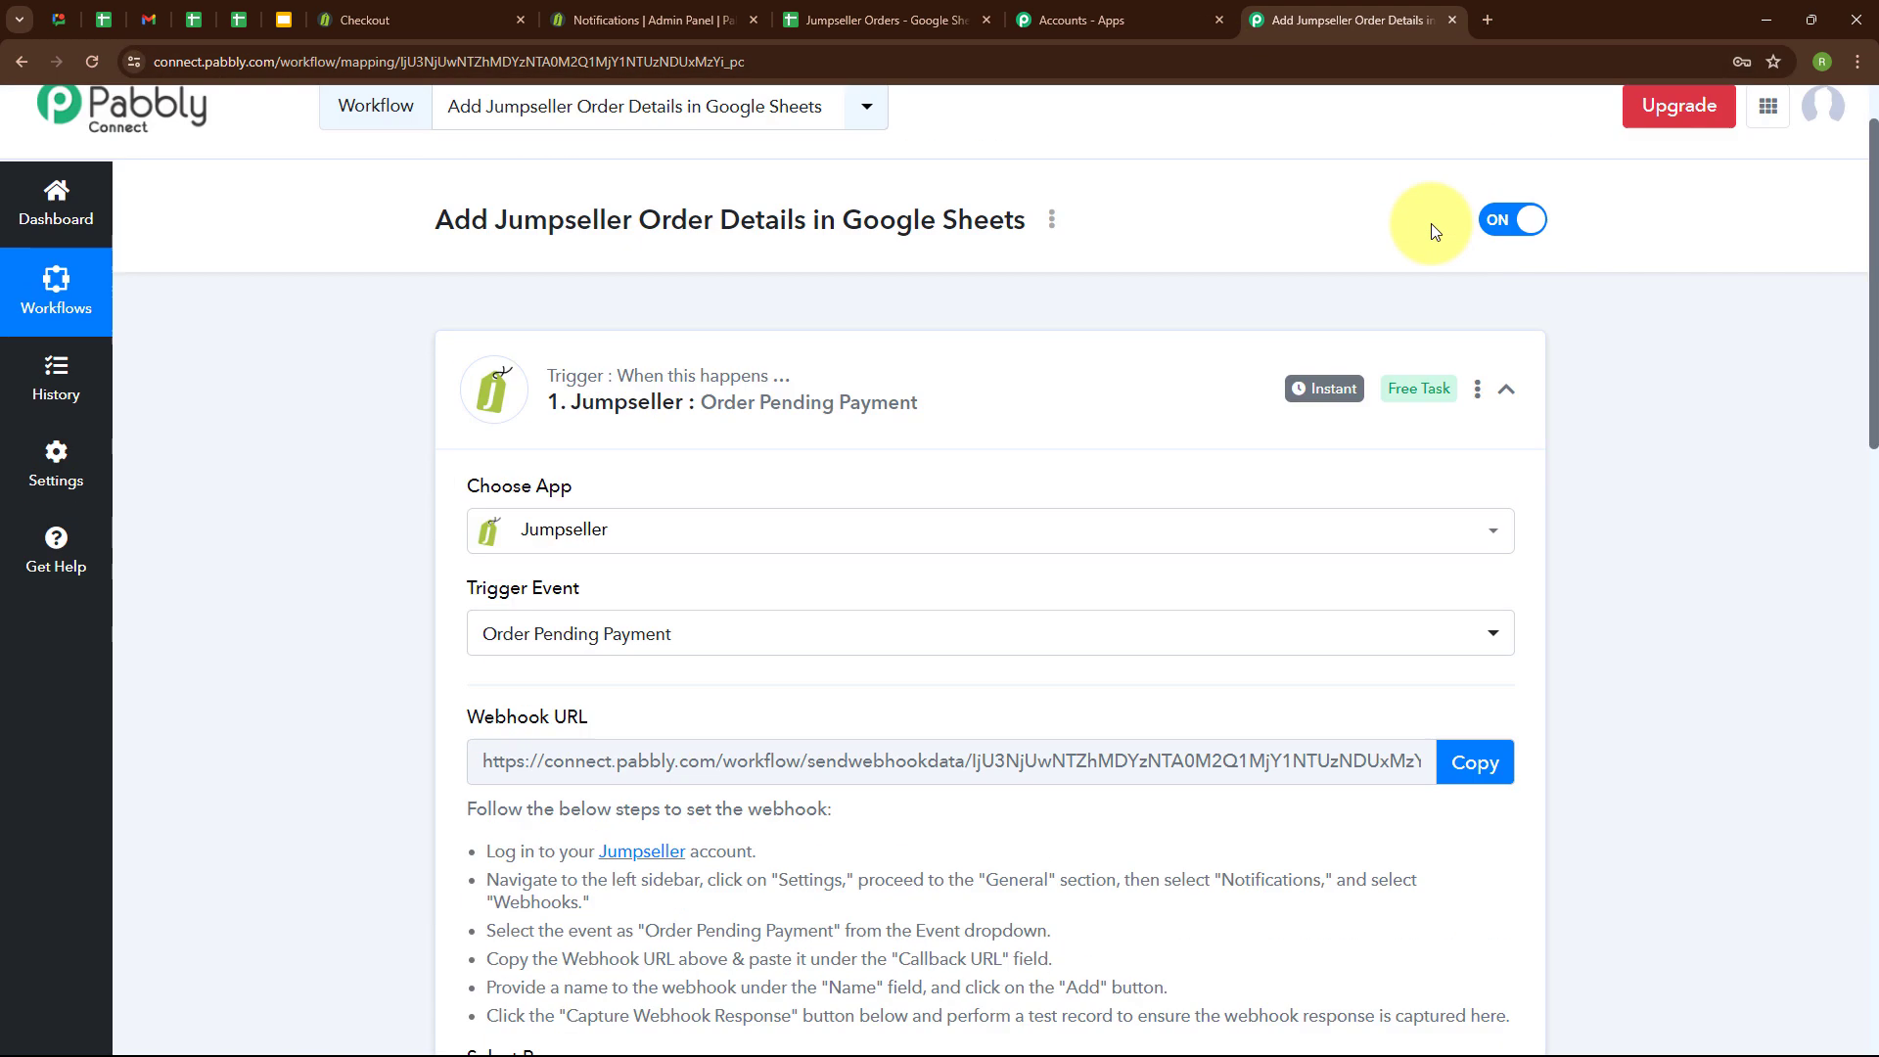
left_click(1507, 485)
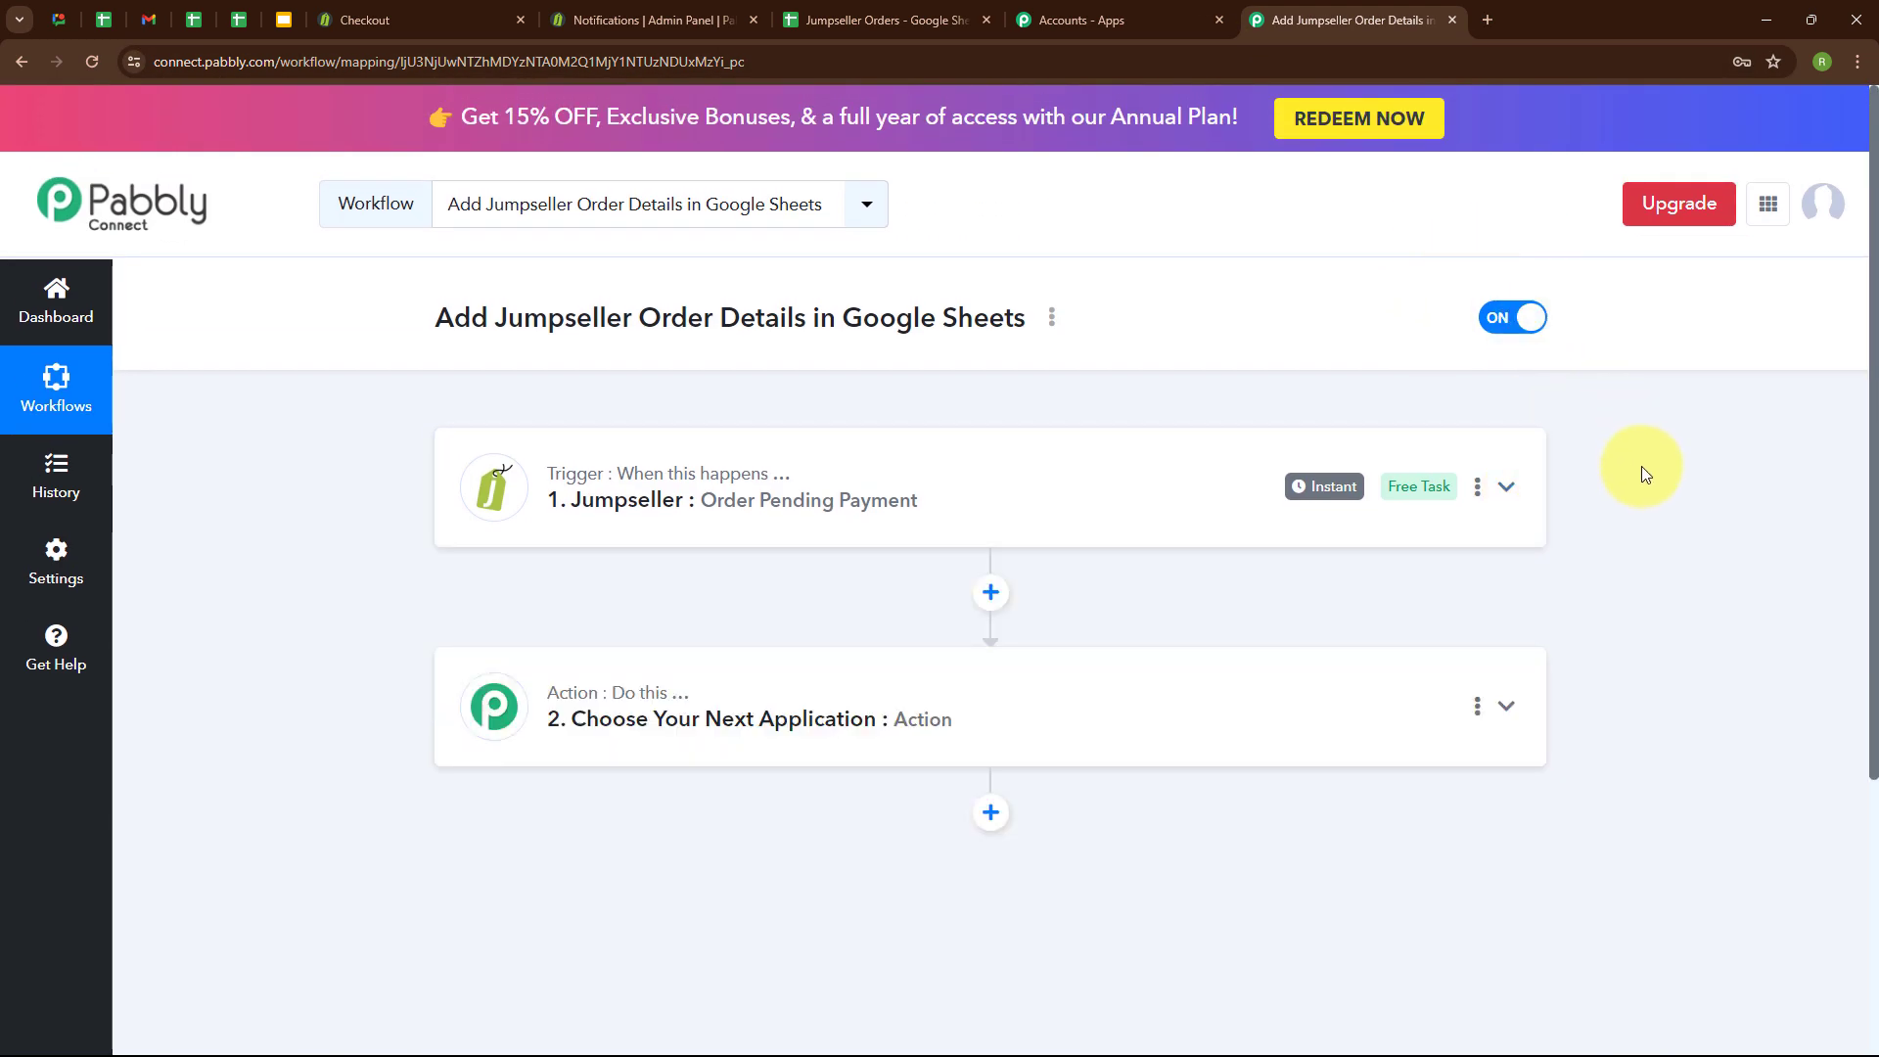
left_click(732, 724)
left_click(701, 508)
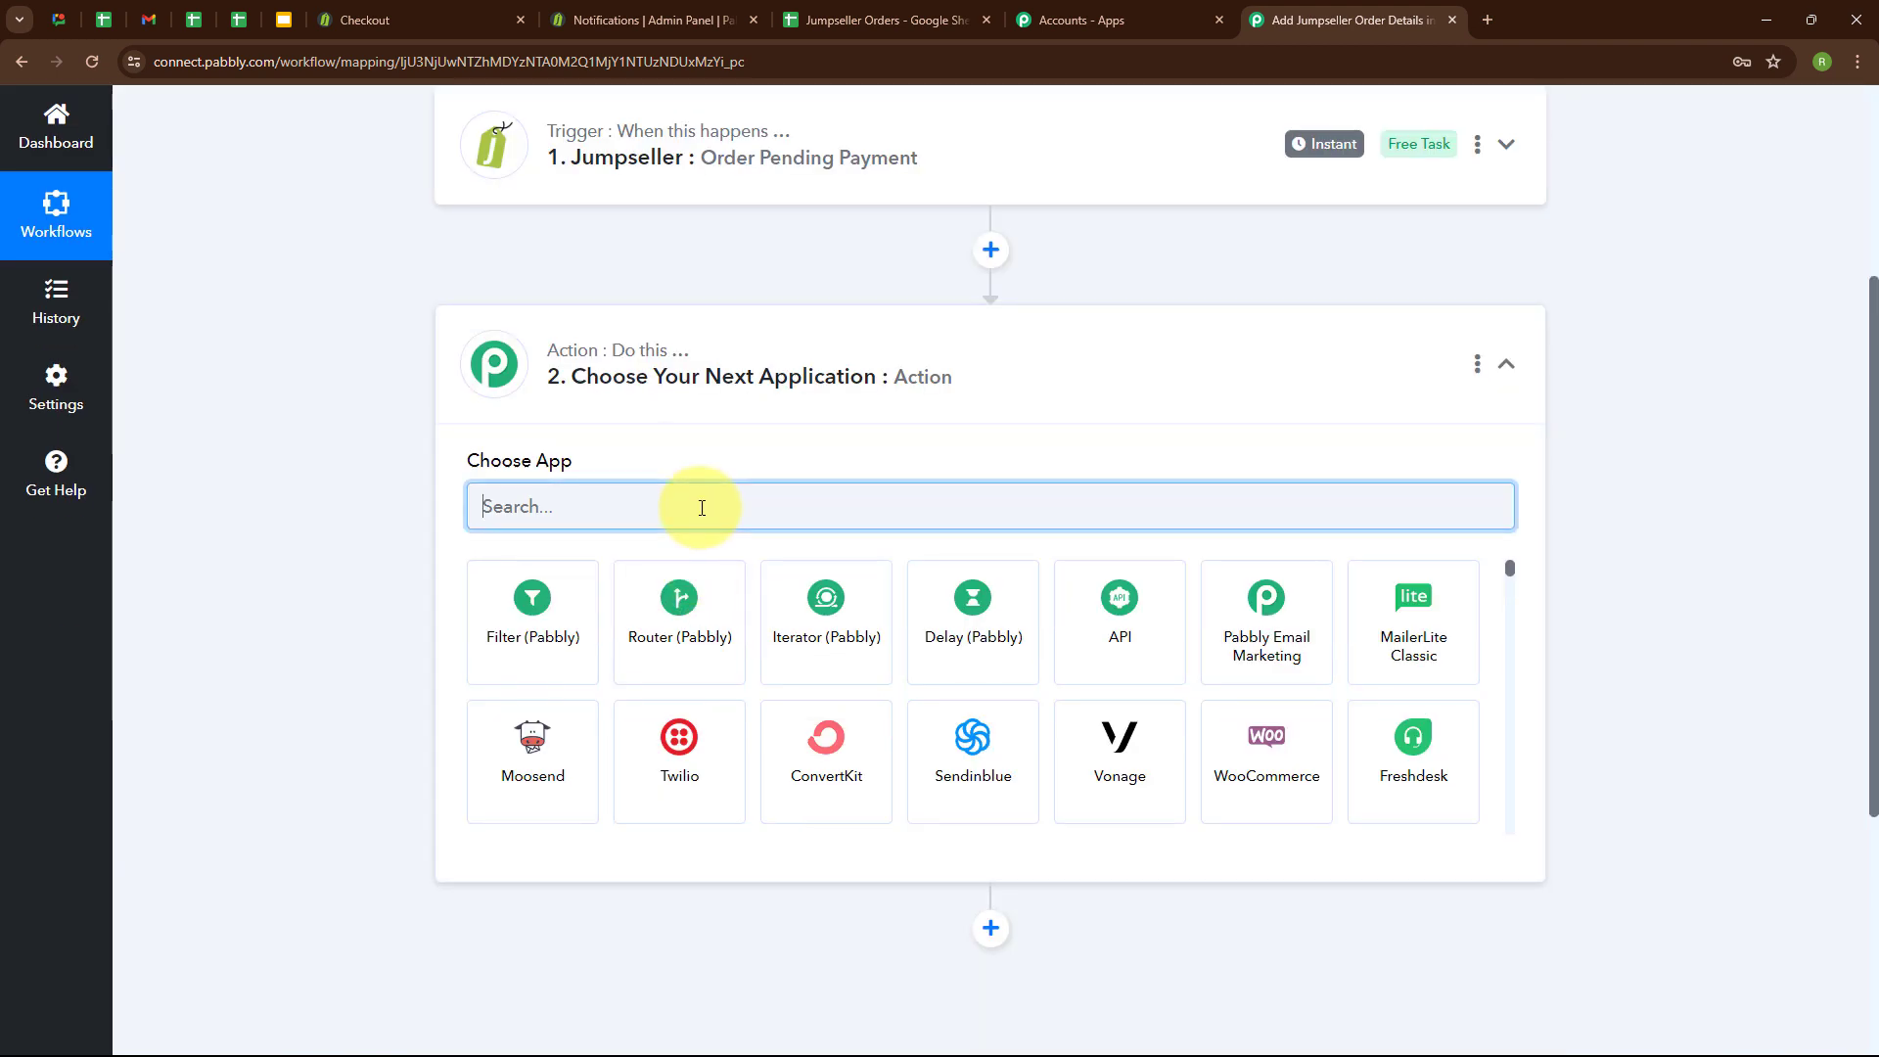
type("Goog")
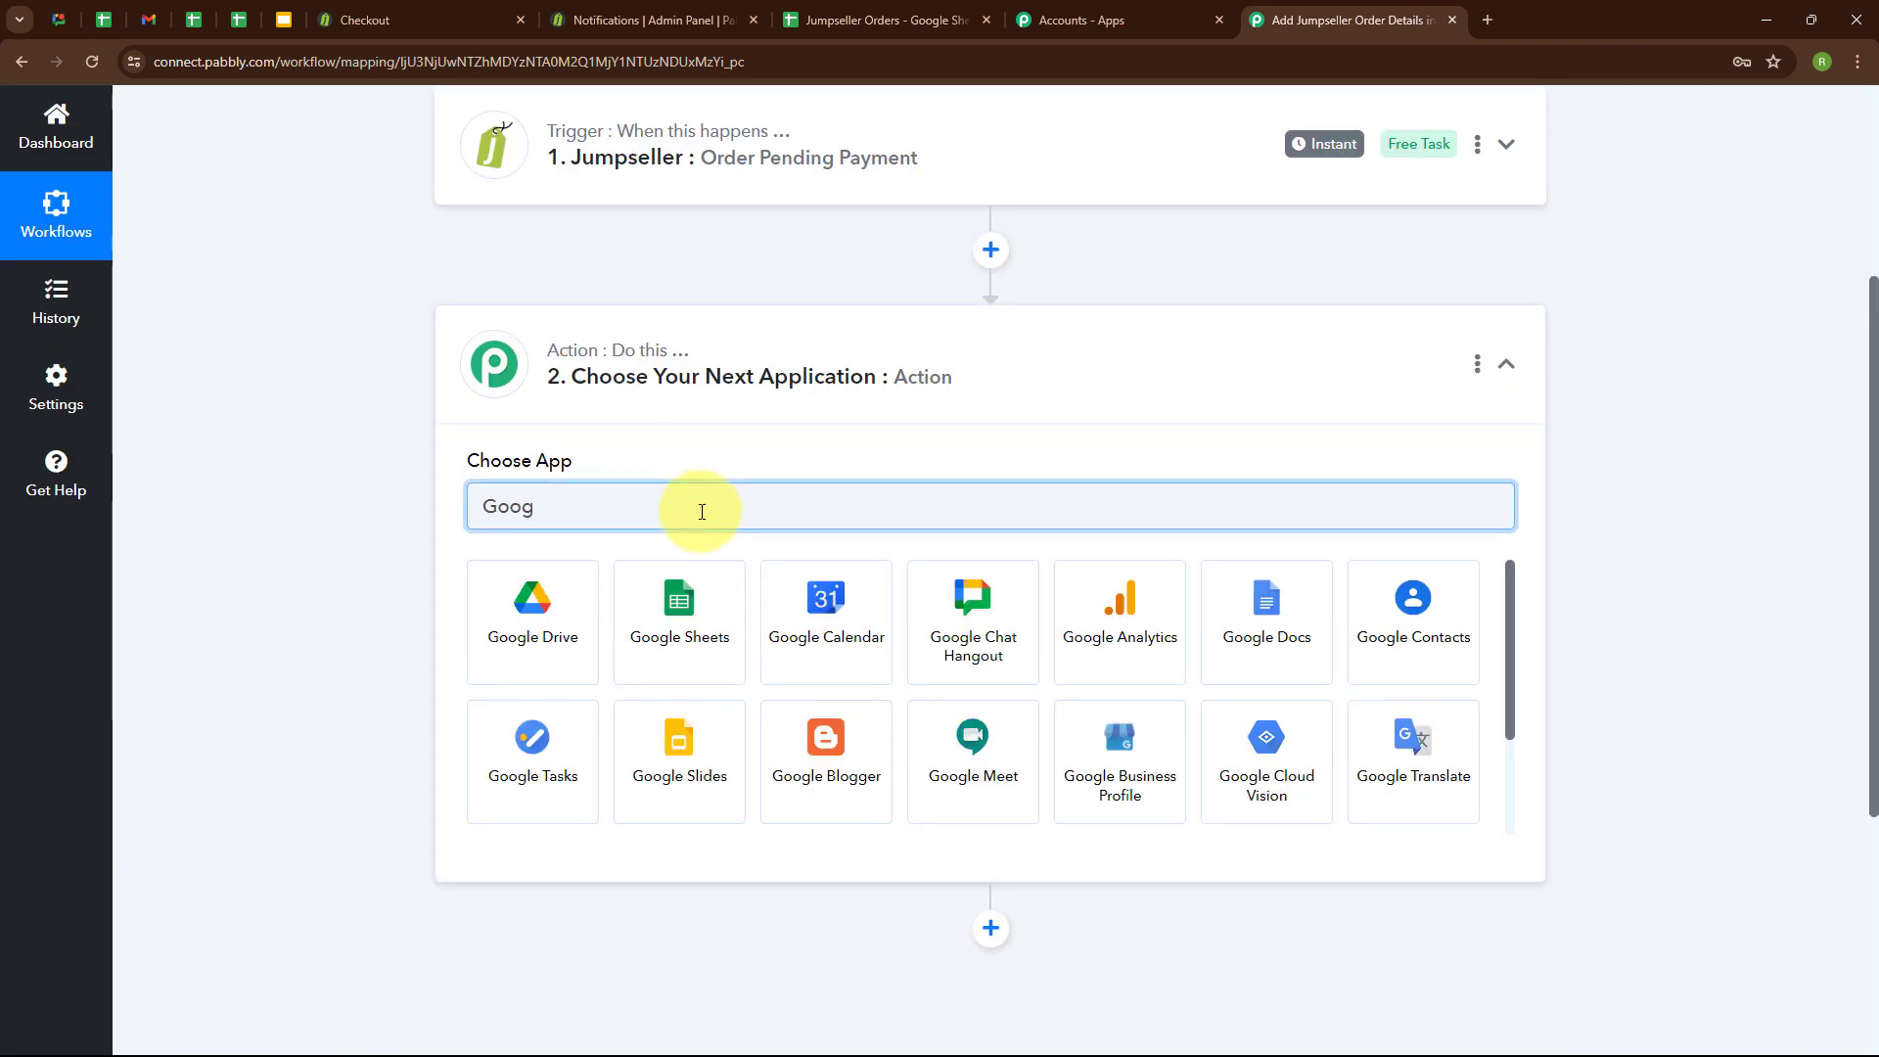
left_click(719, 599)
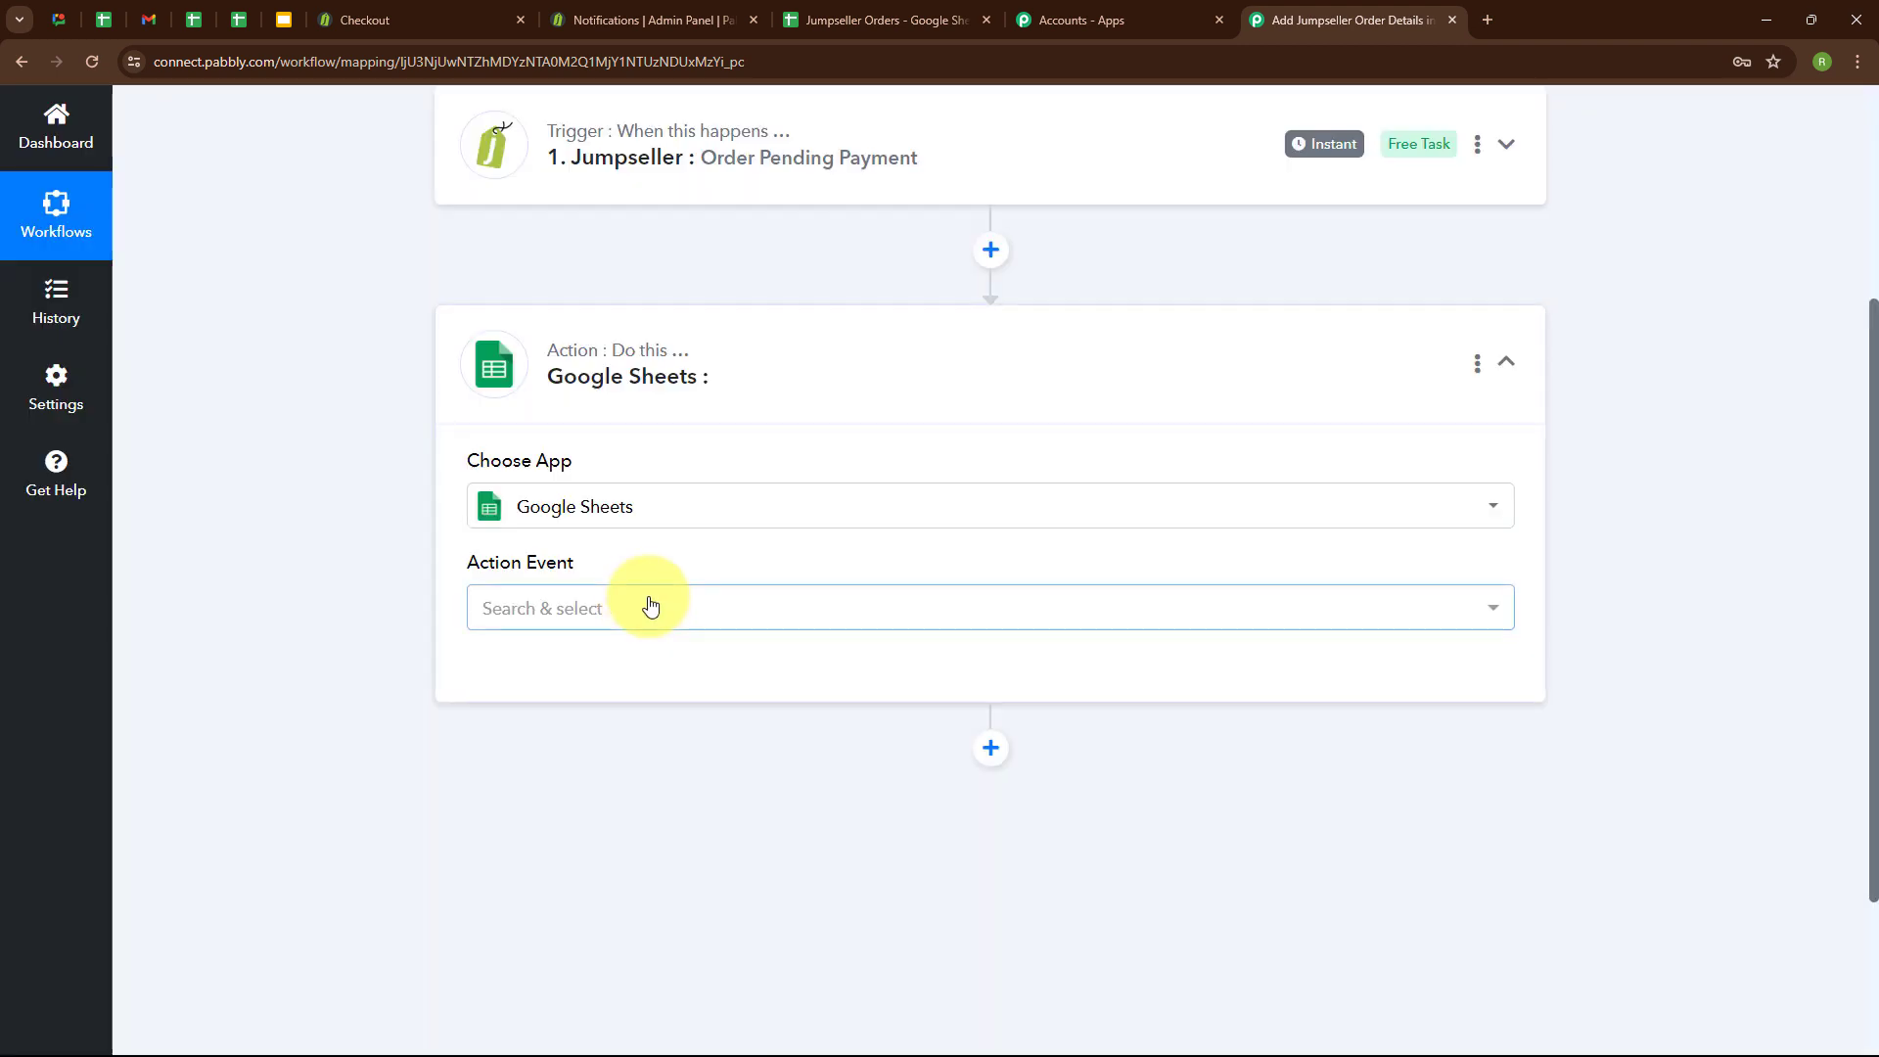
left_click(650, 605)
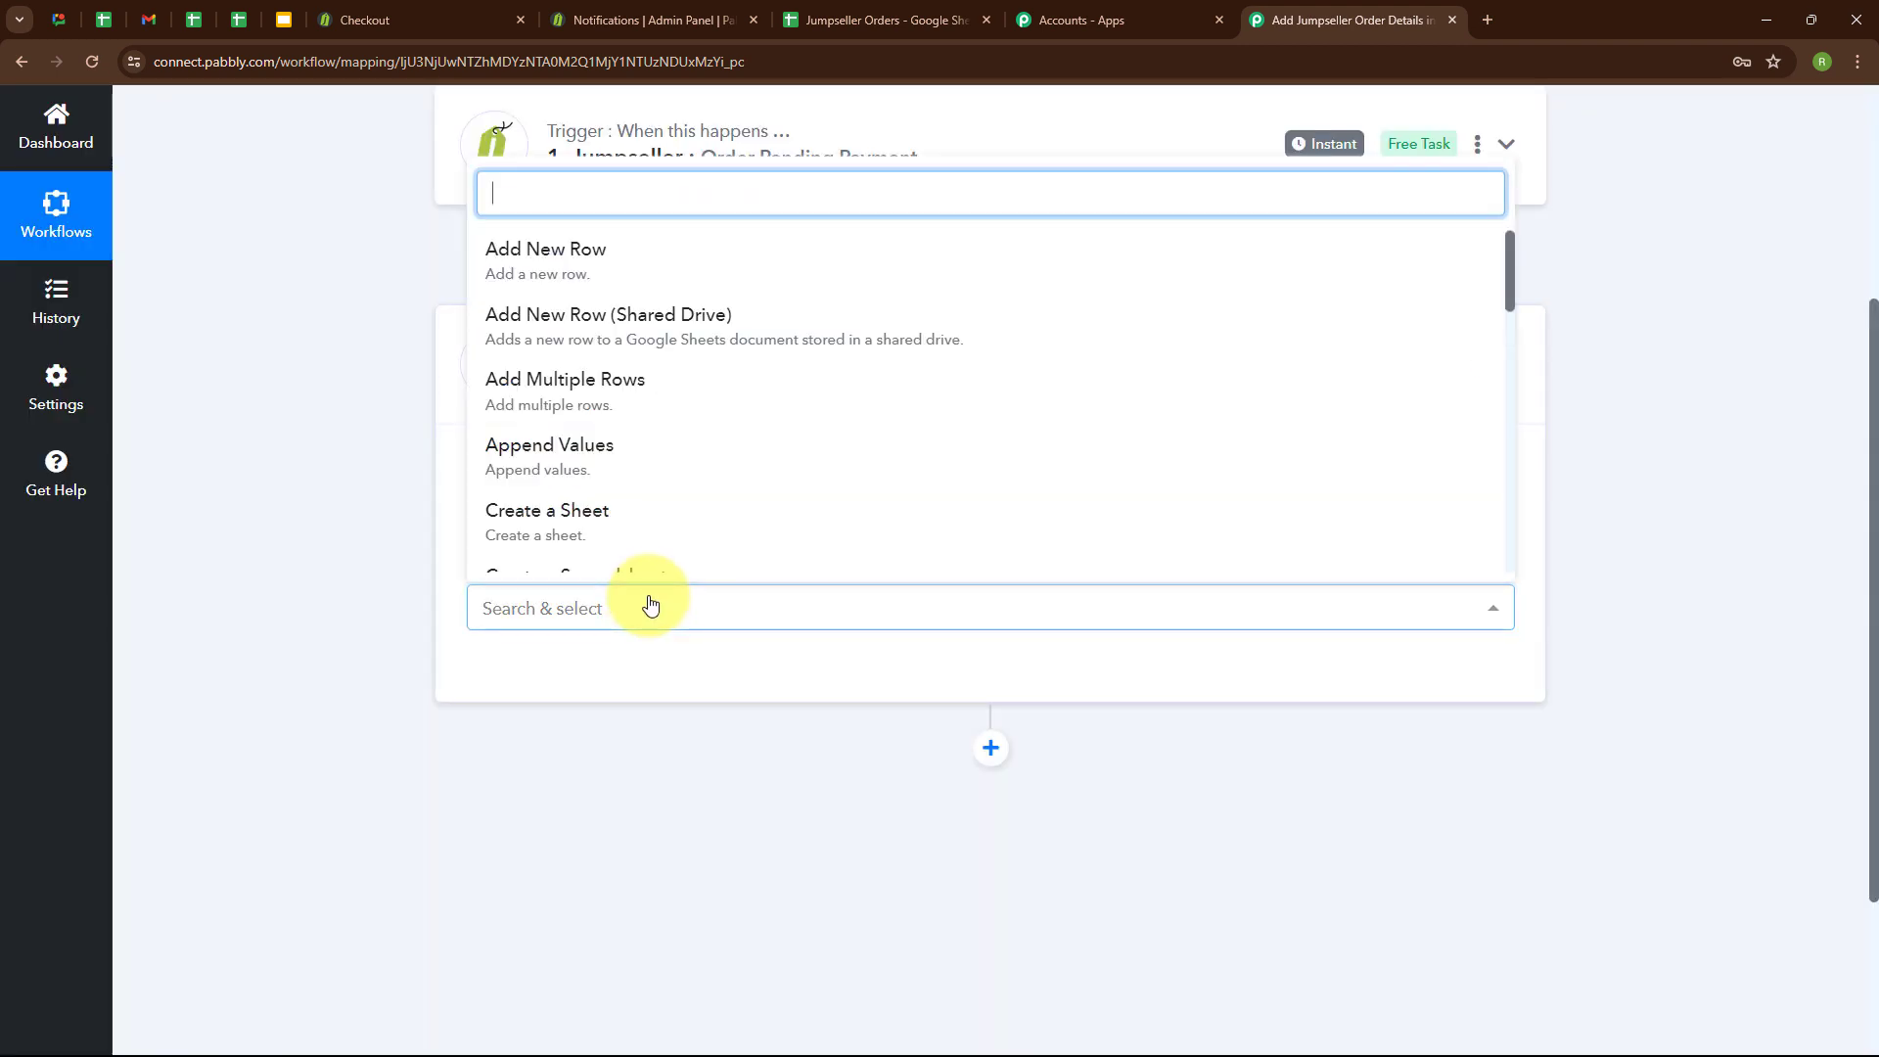
left_click(632, 283)
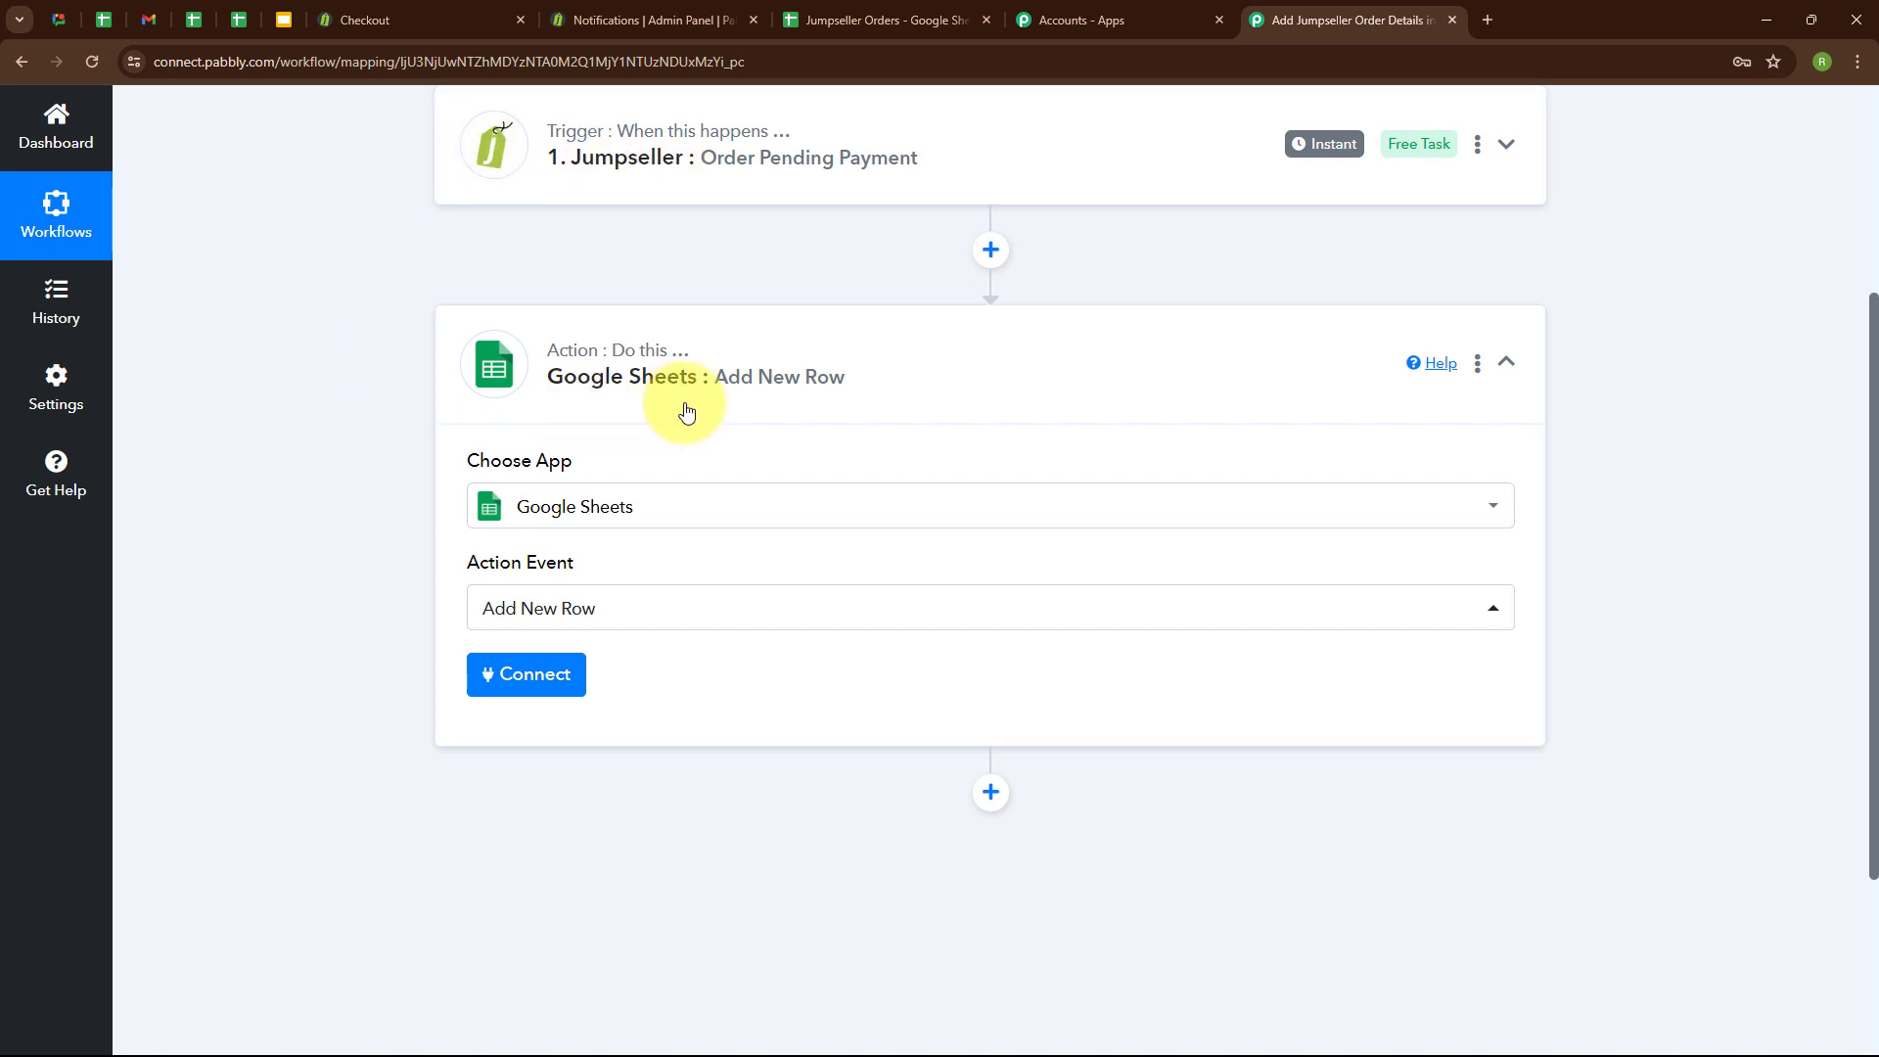
Begin a new Google Sheets connection for the action and name it "Jumpseller Orders".
left_click(533, 675)
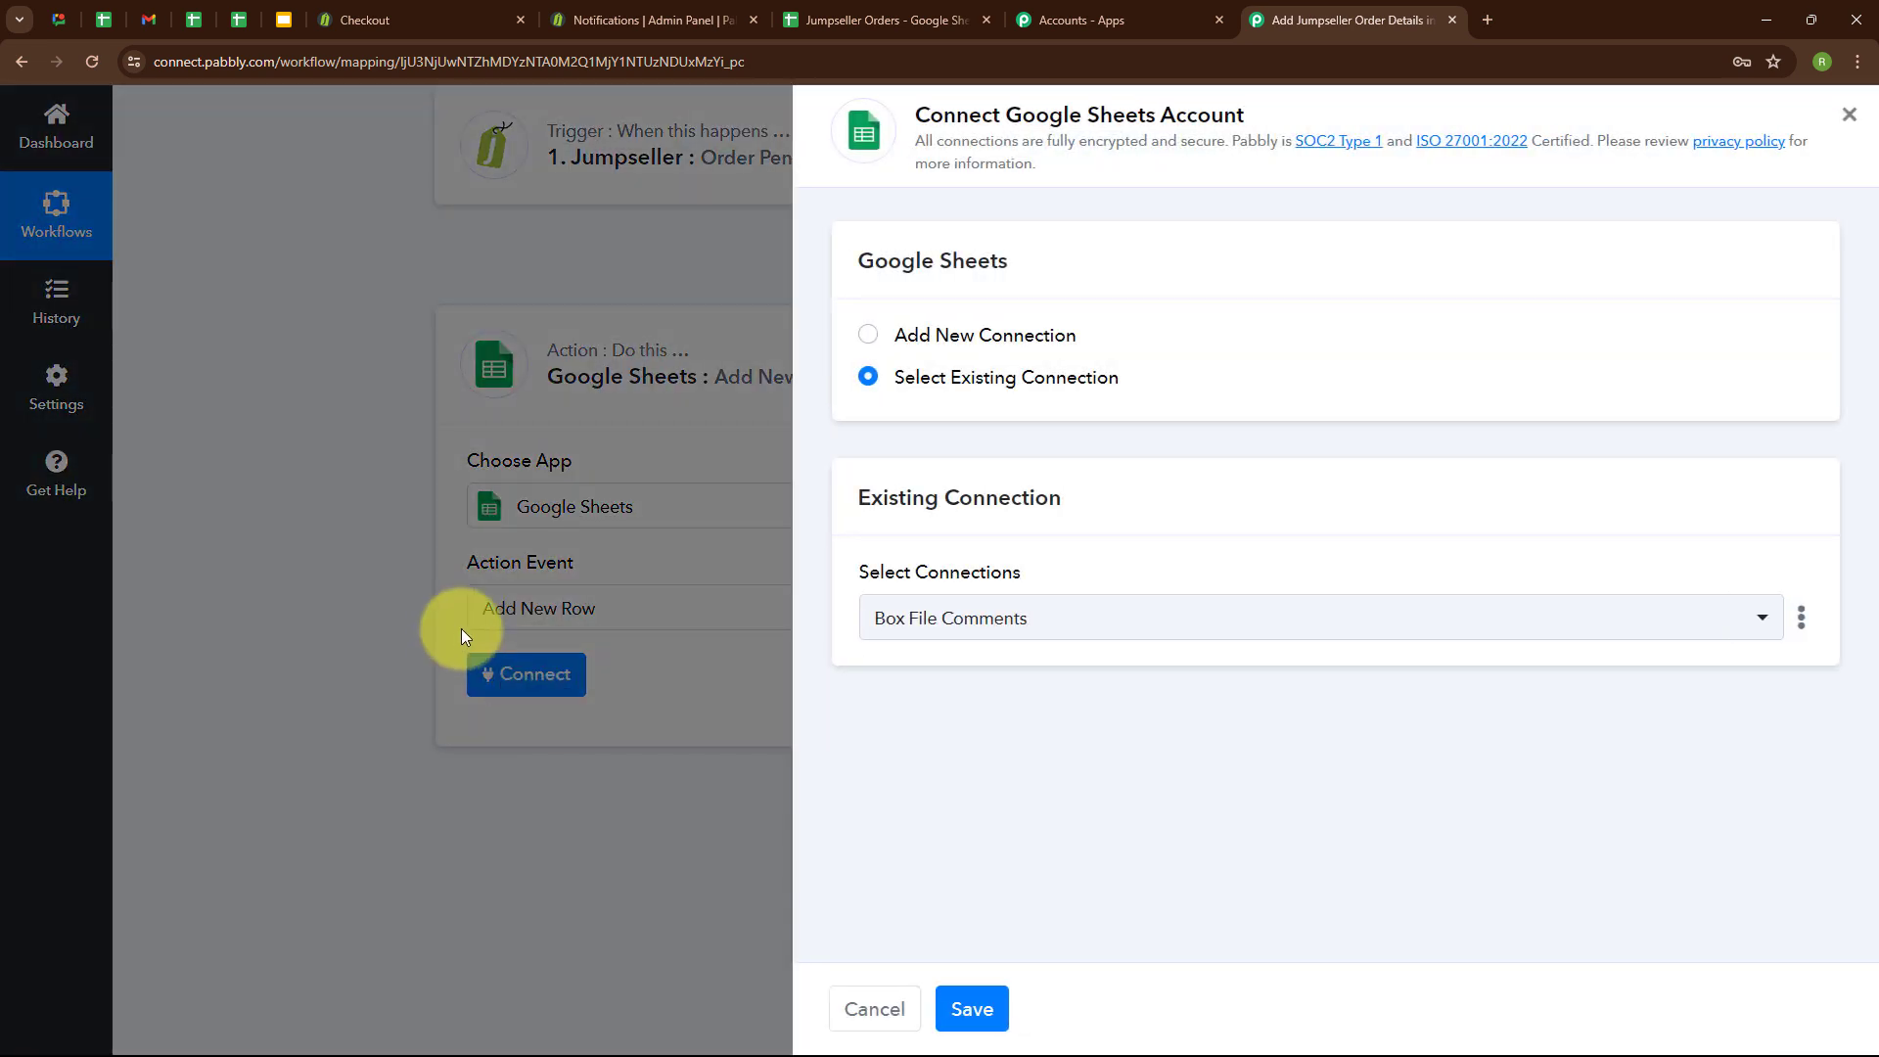
left_click(867, 336)
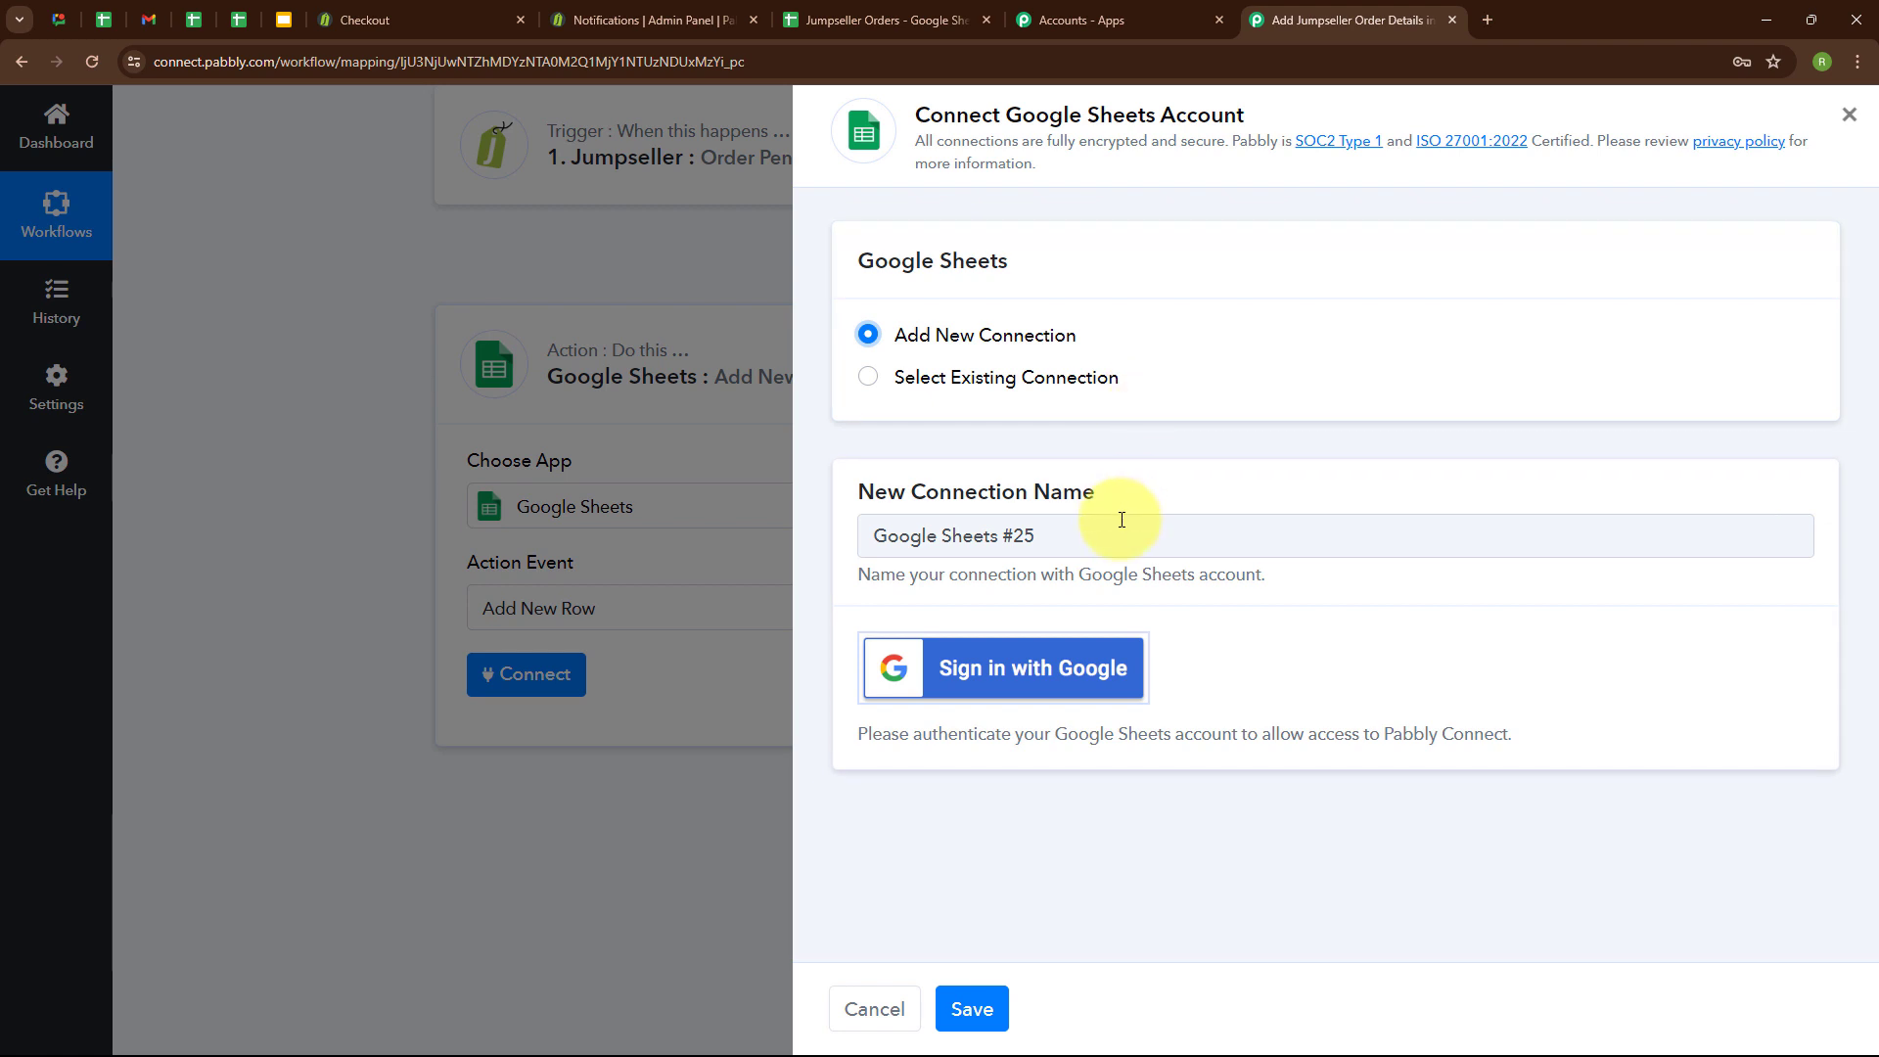
left_click_drag(1057, 533, 765, 545)
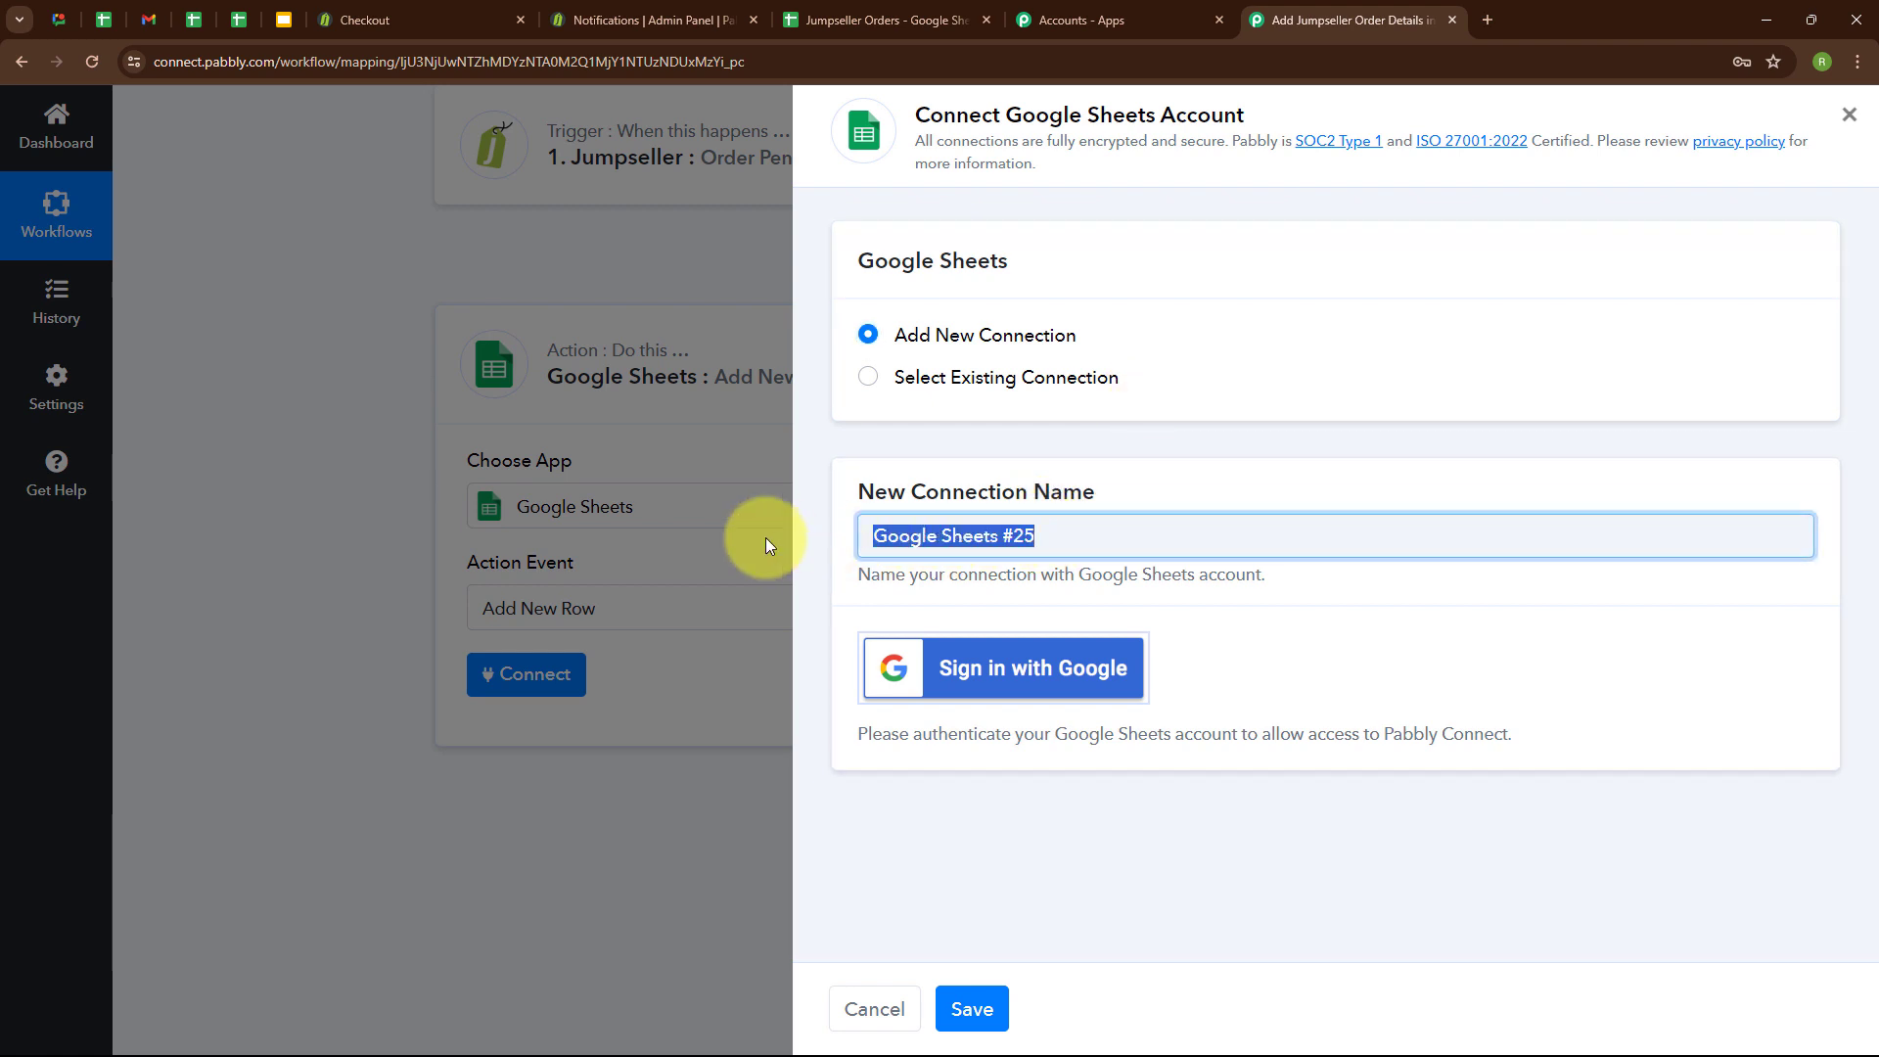
key("BackSpace")
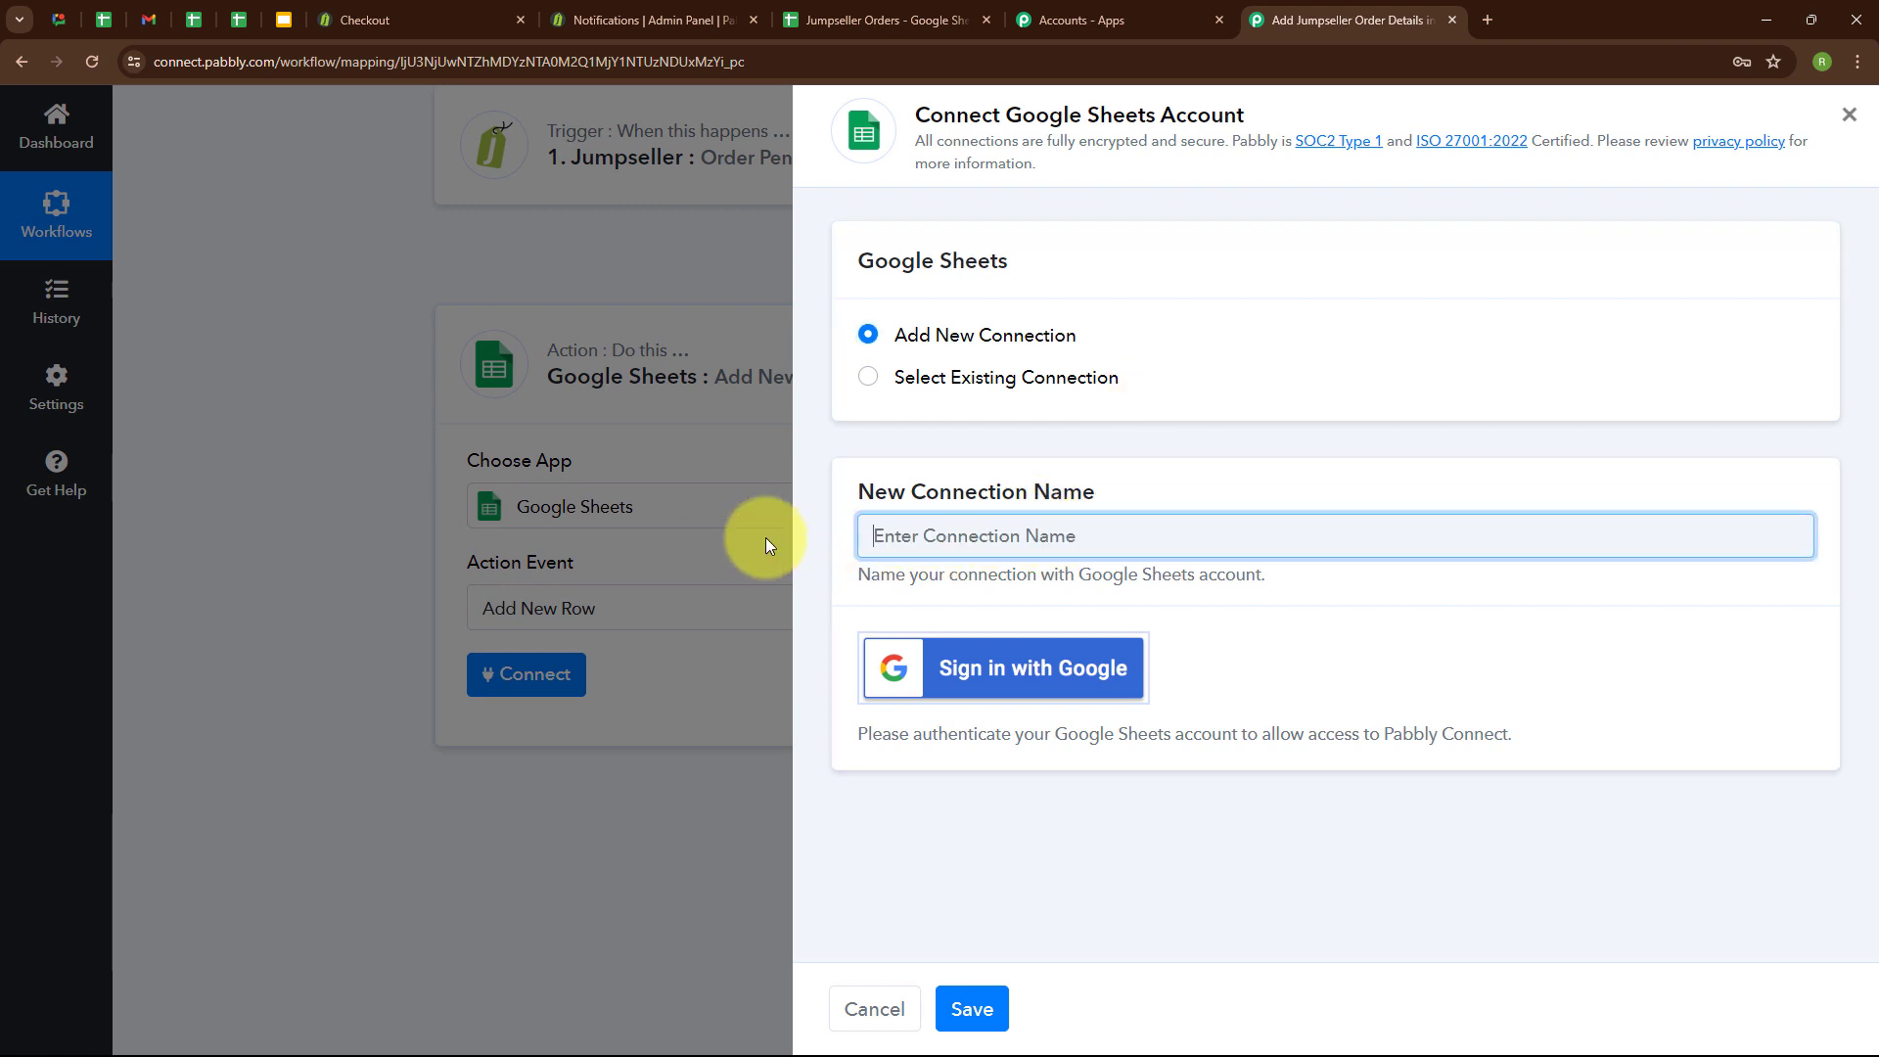
type("Jump")
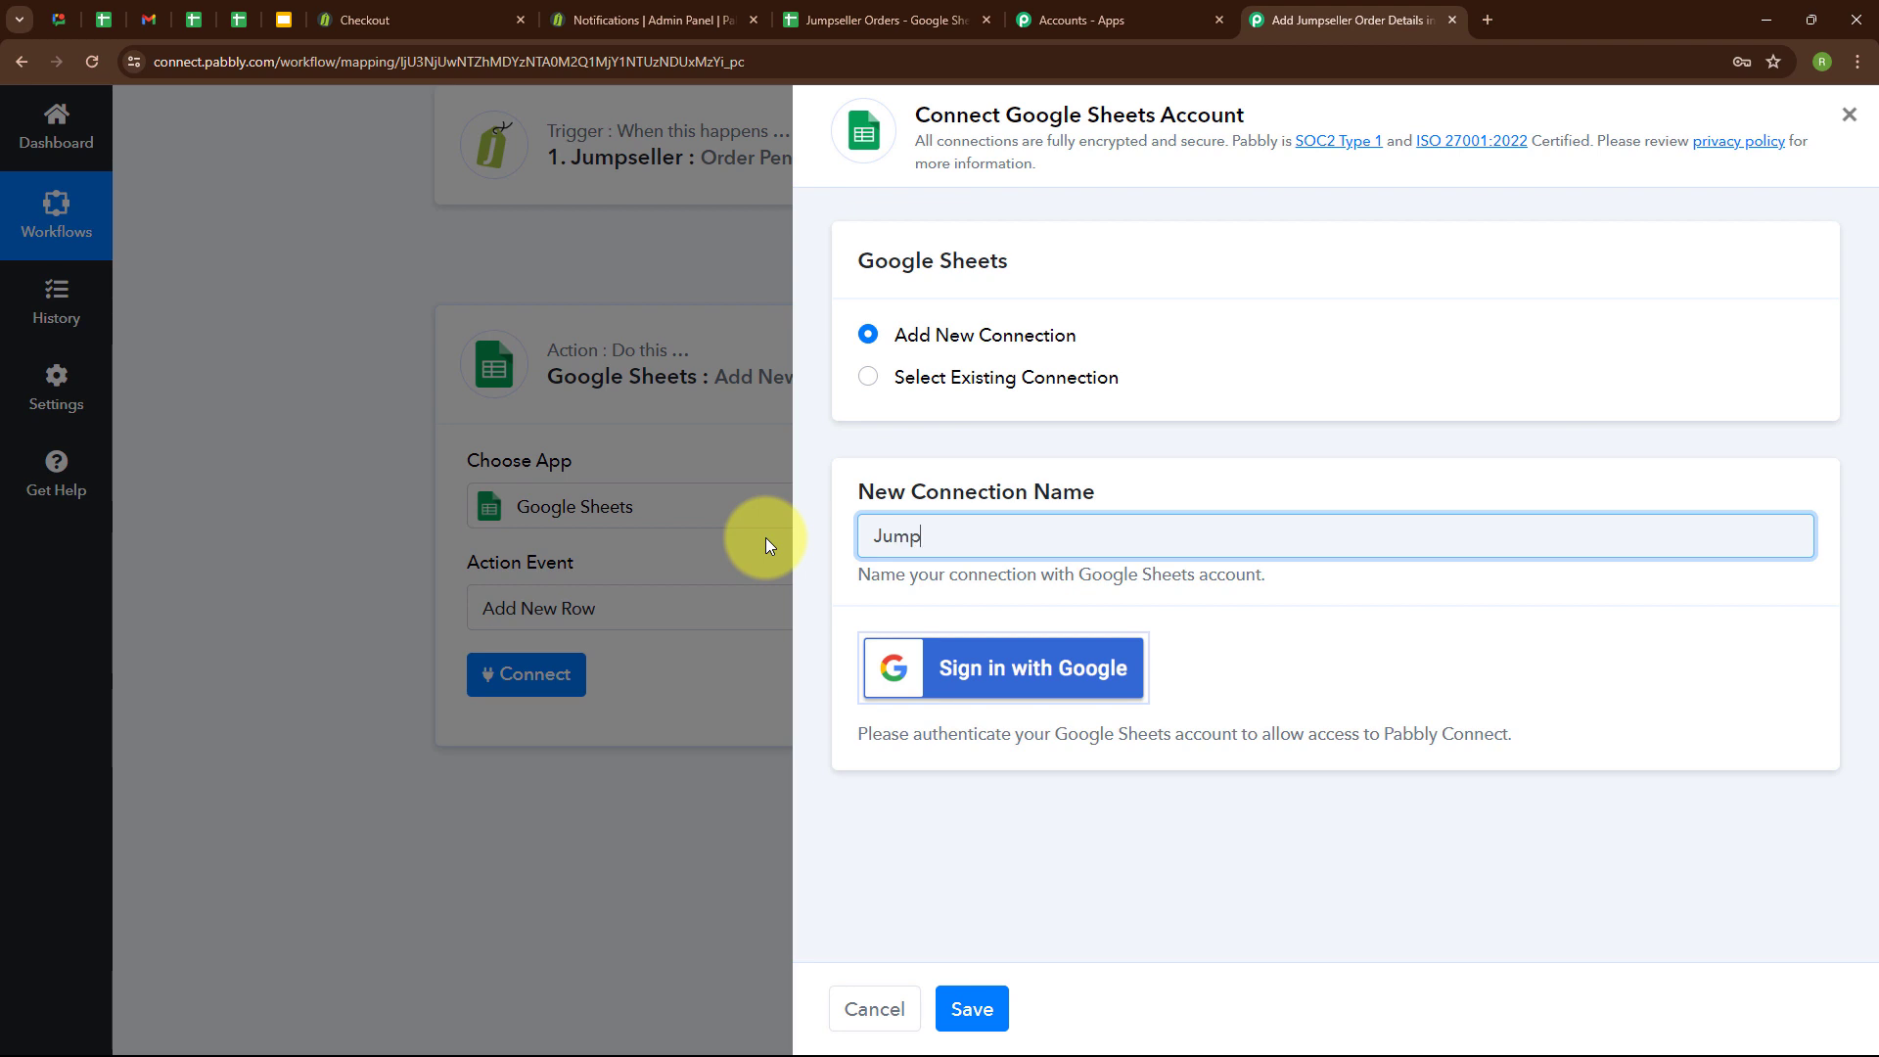
type("seller Orders")
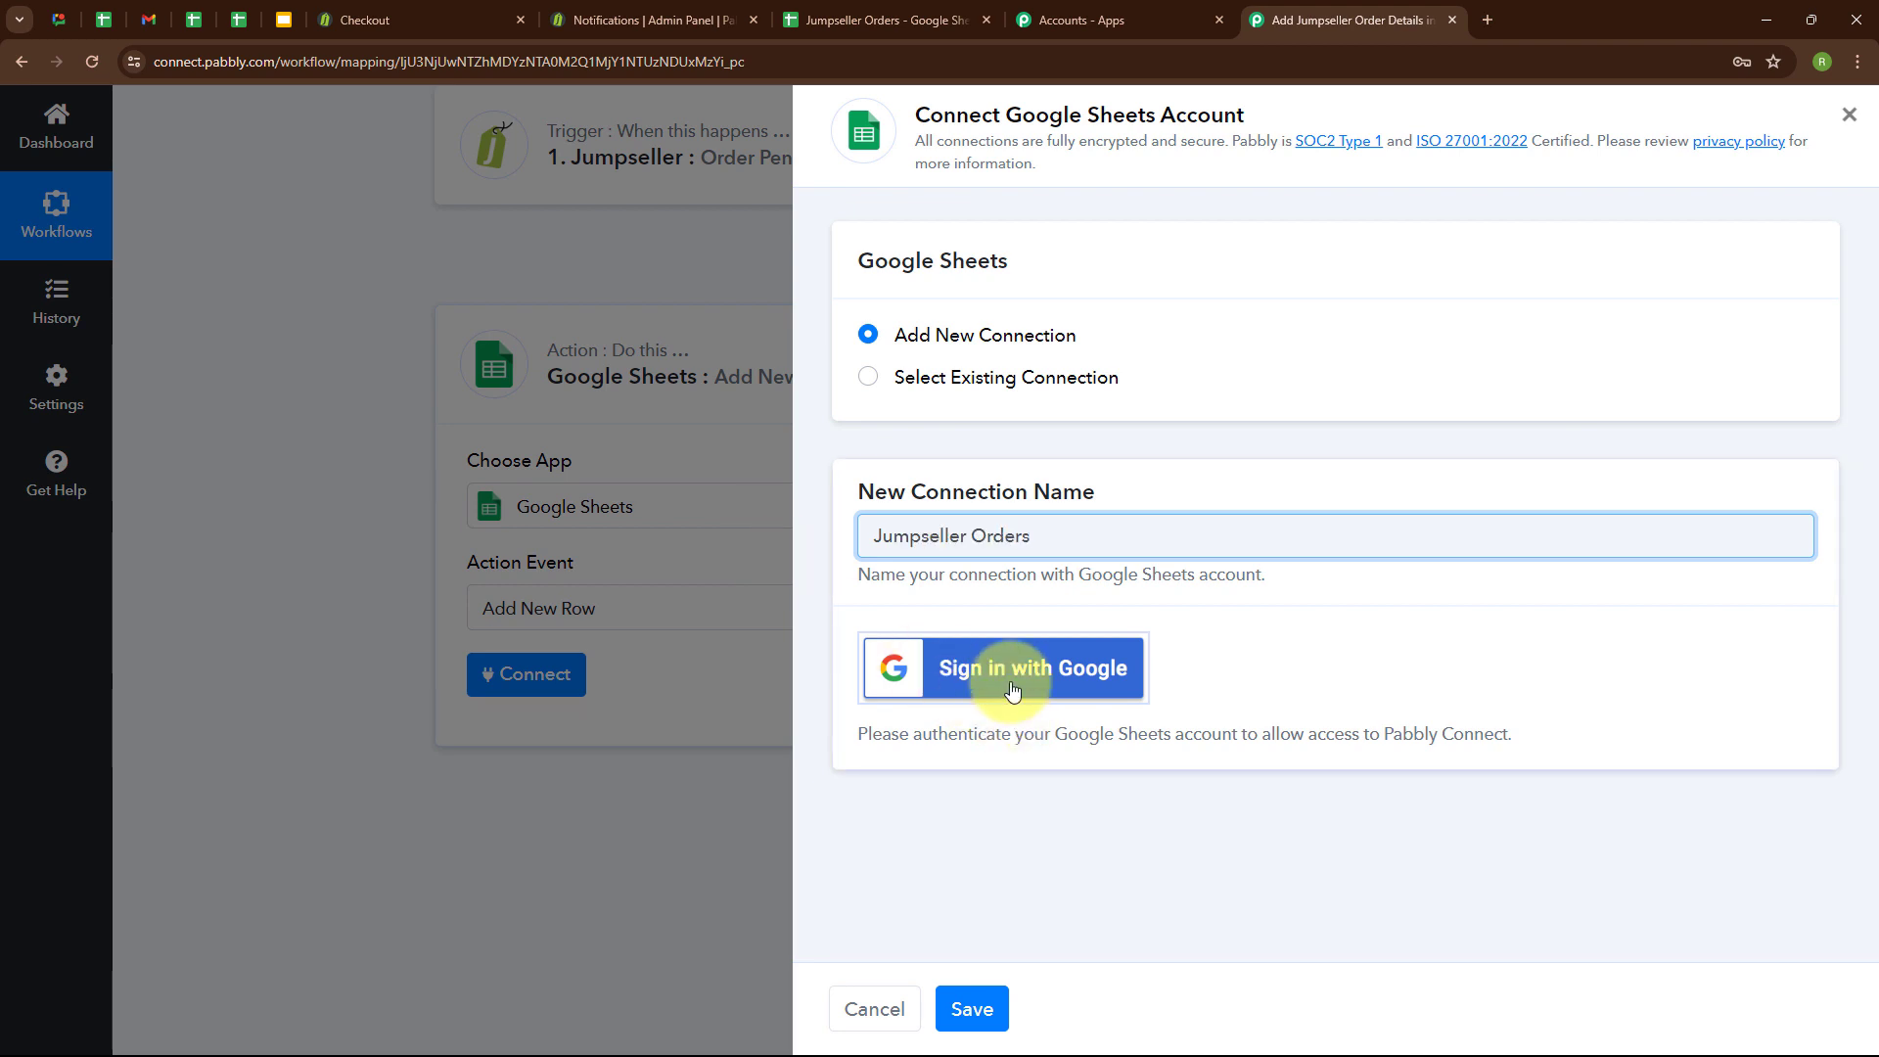
Sign in with Google for the new connection, choose the account and allow Pabbly Connect Sheets access.
left_click(1013, 690)
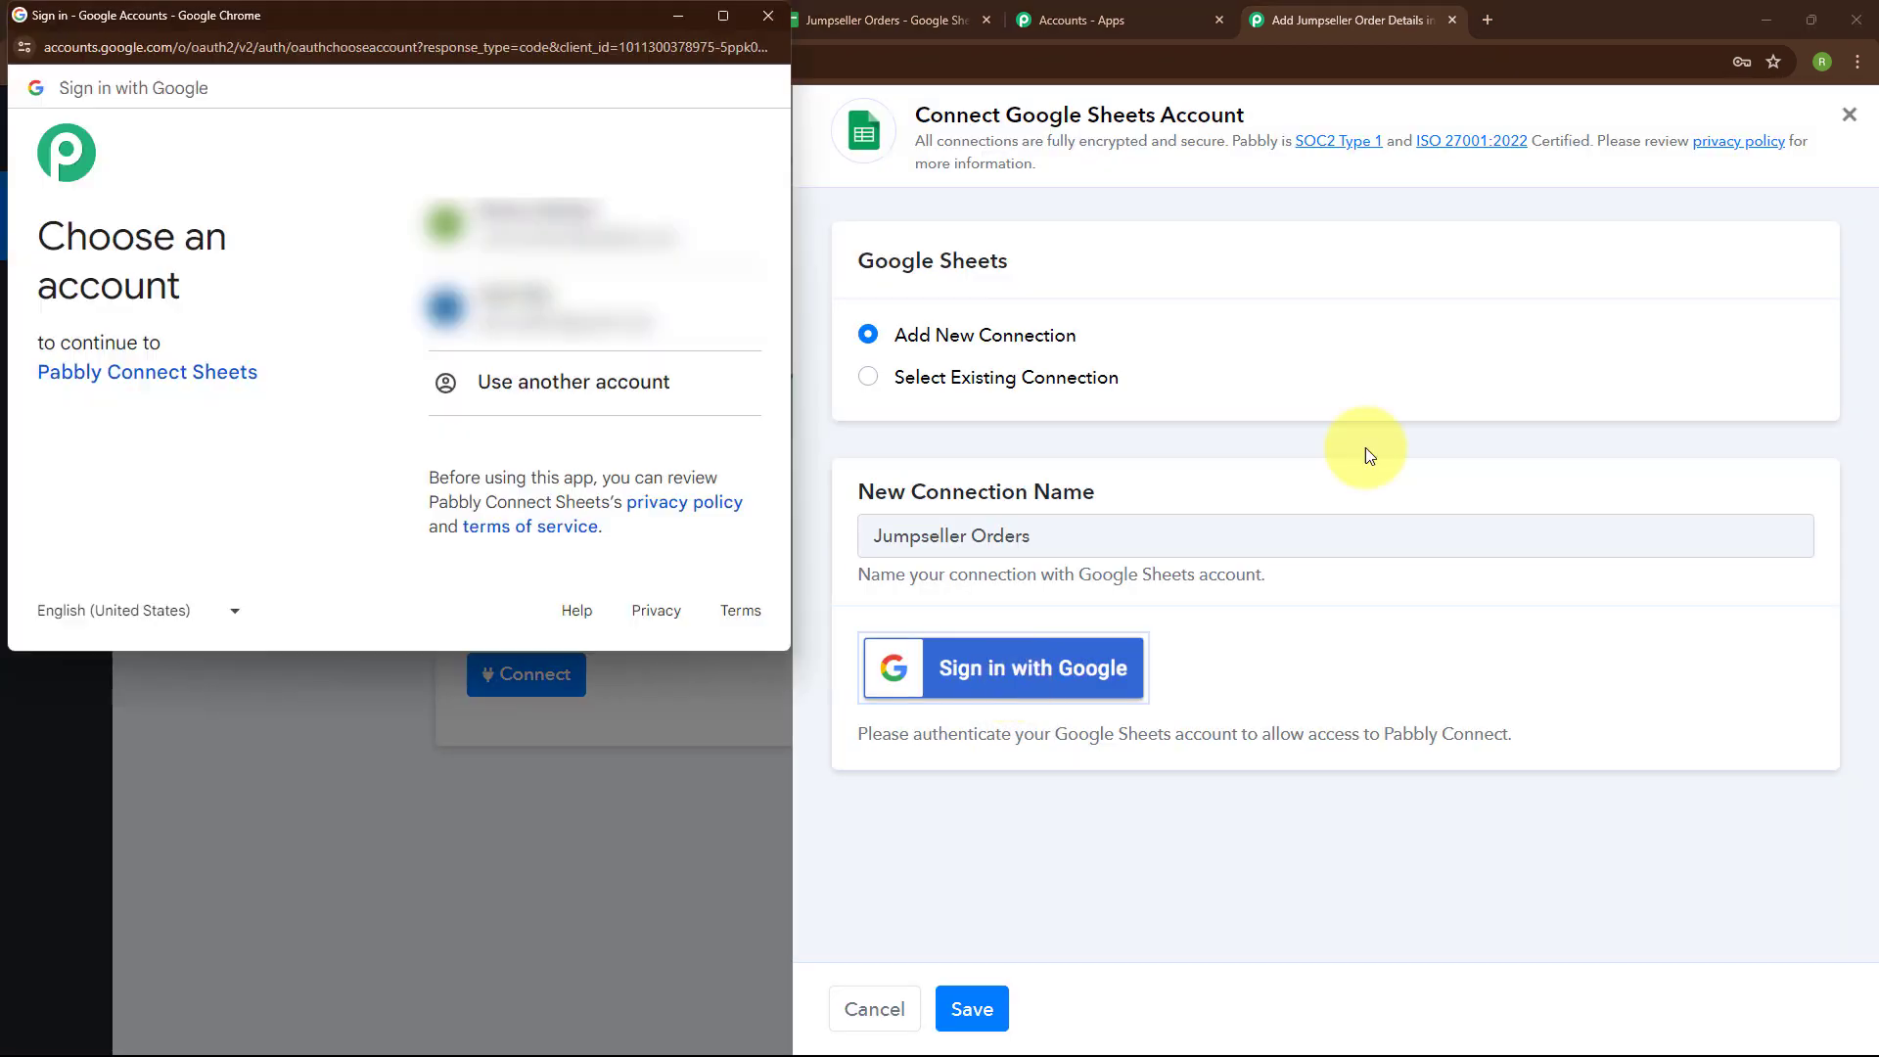
left_click(509, 205)
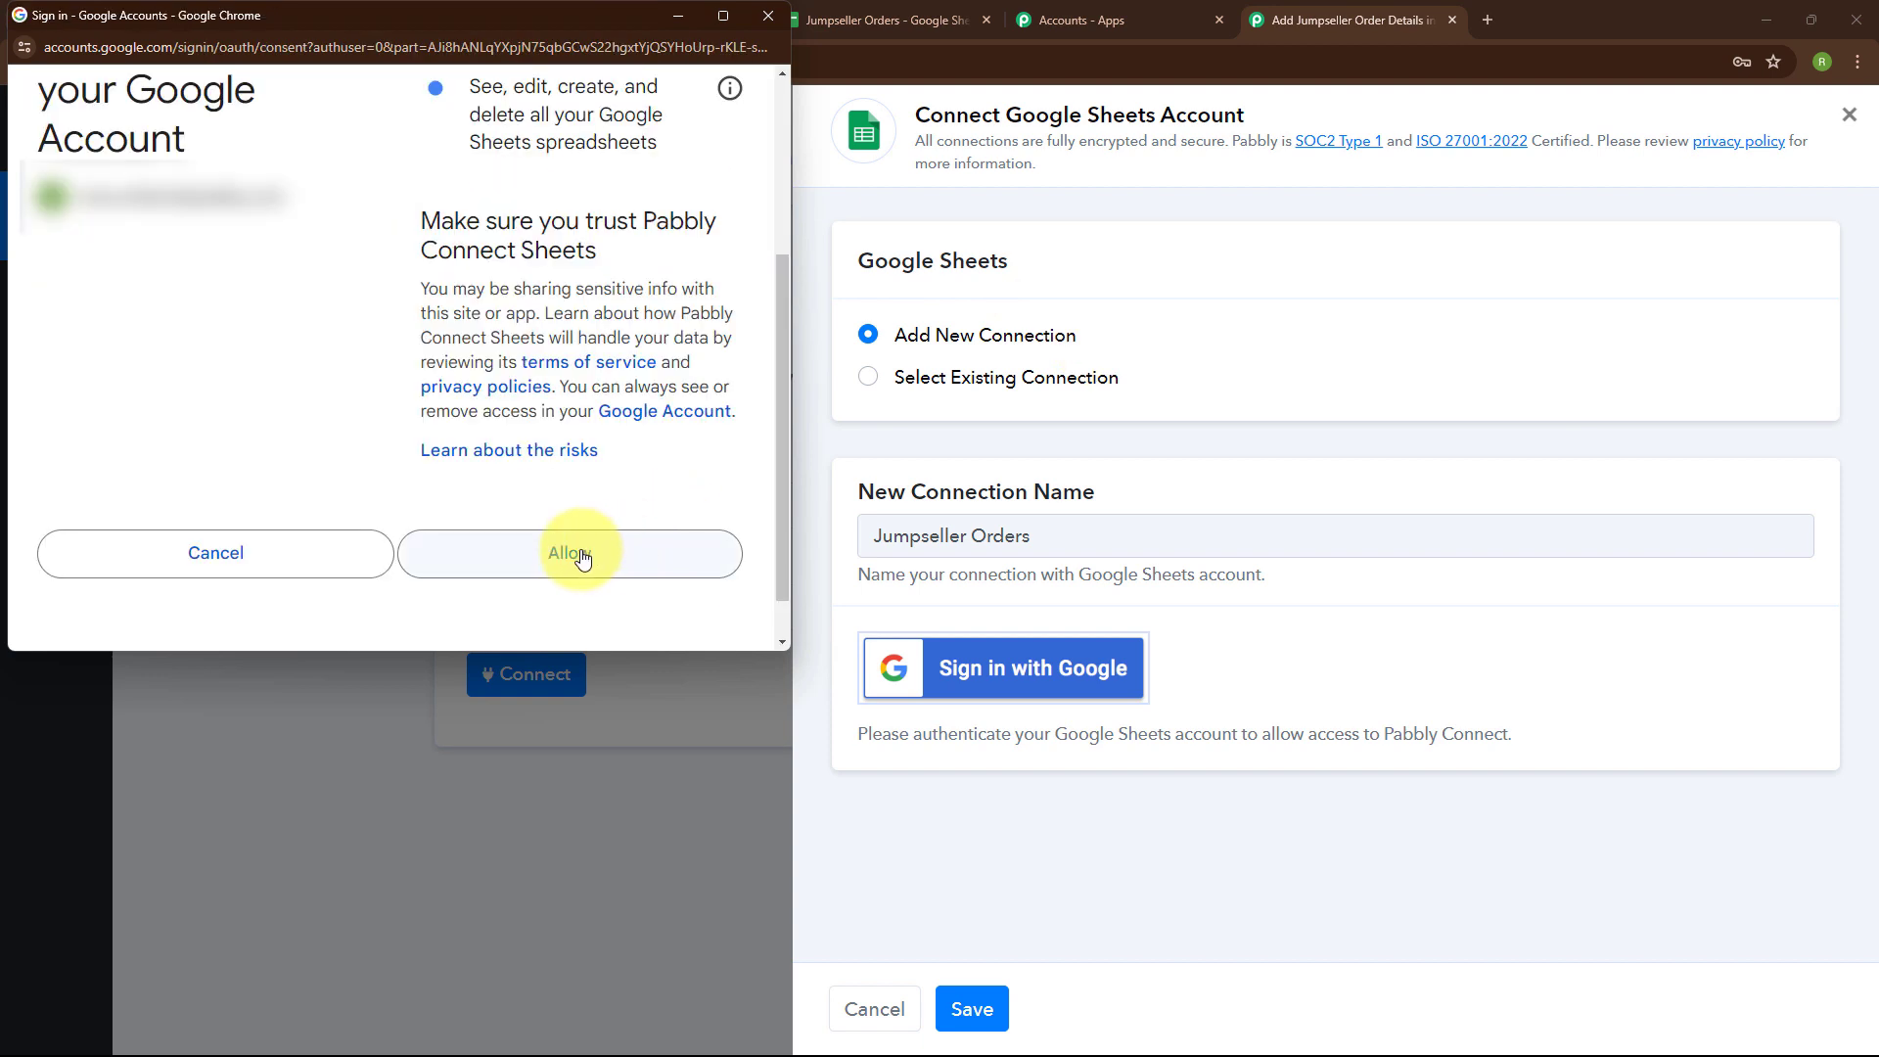
left_click(581, 554)
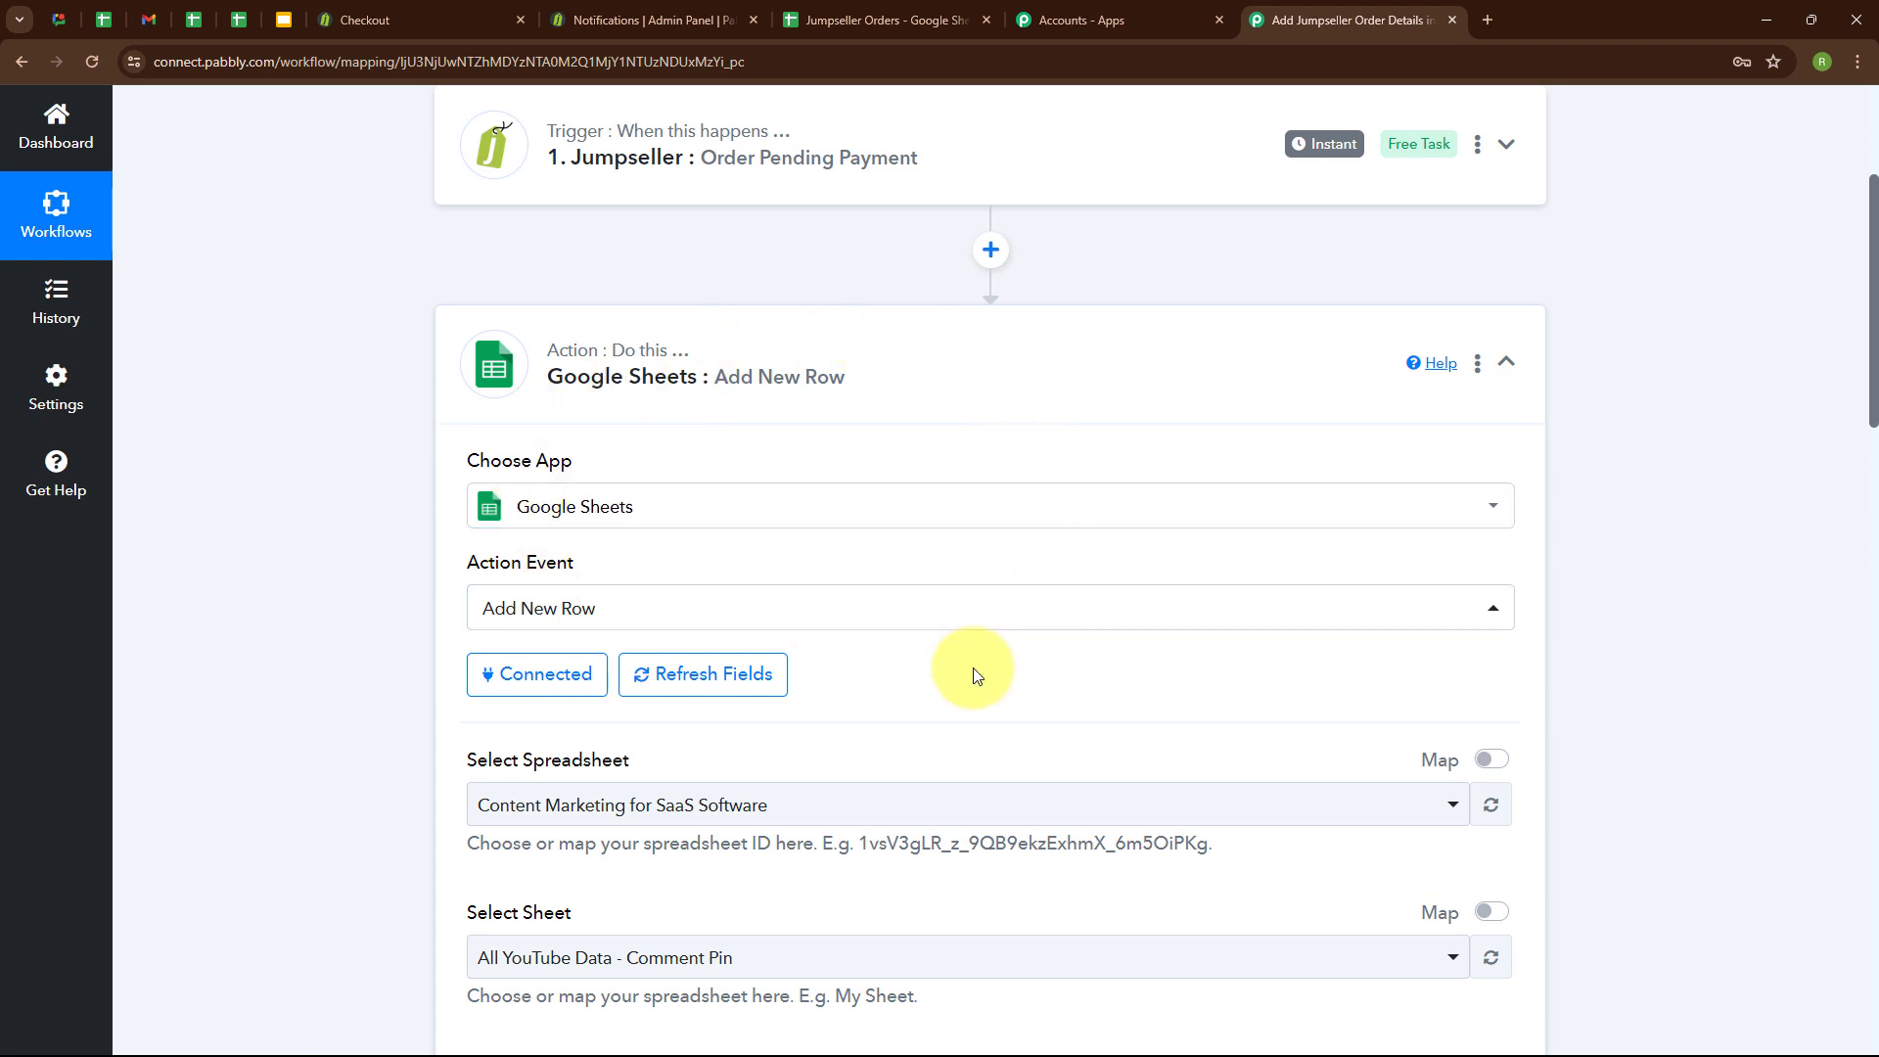
Set the Add New Row action's spreadsheet to Jumpseller Orders and its sheet to Sheet1.
scroll(973, 668, "down", 4)
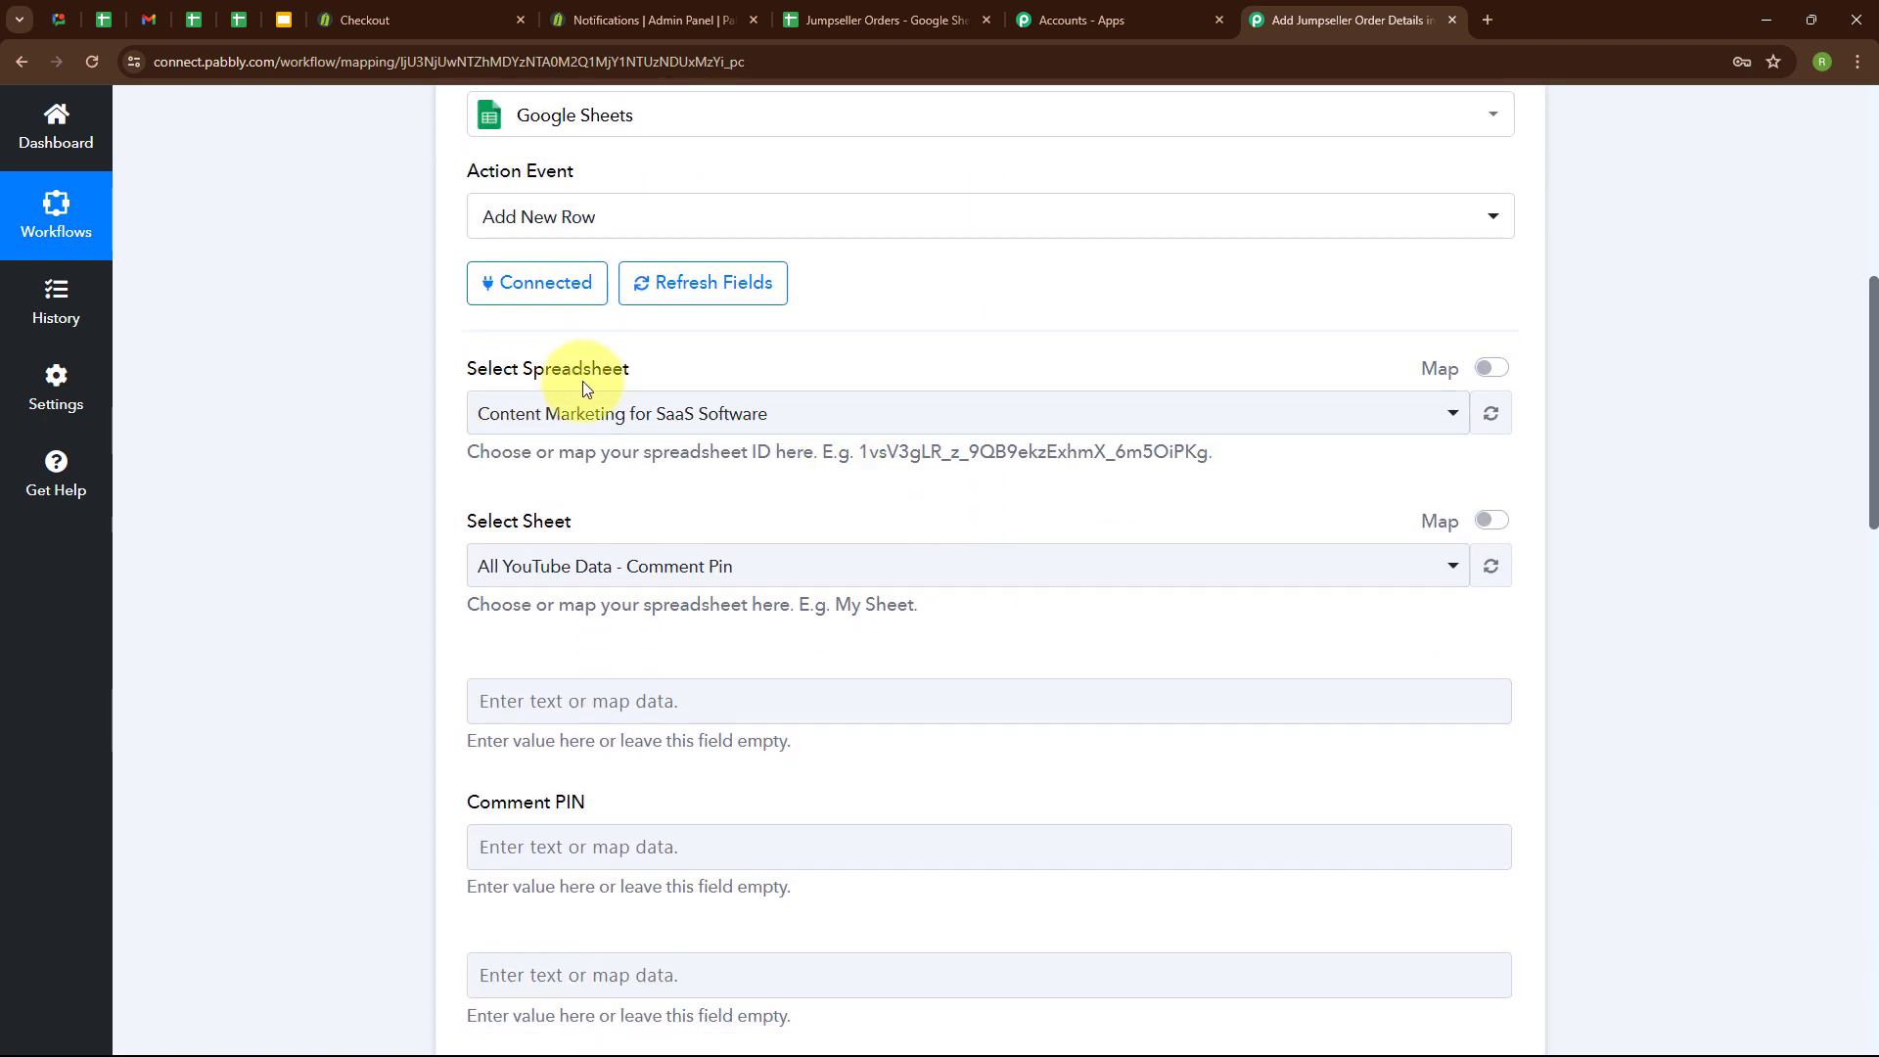
left_click(863, 10)
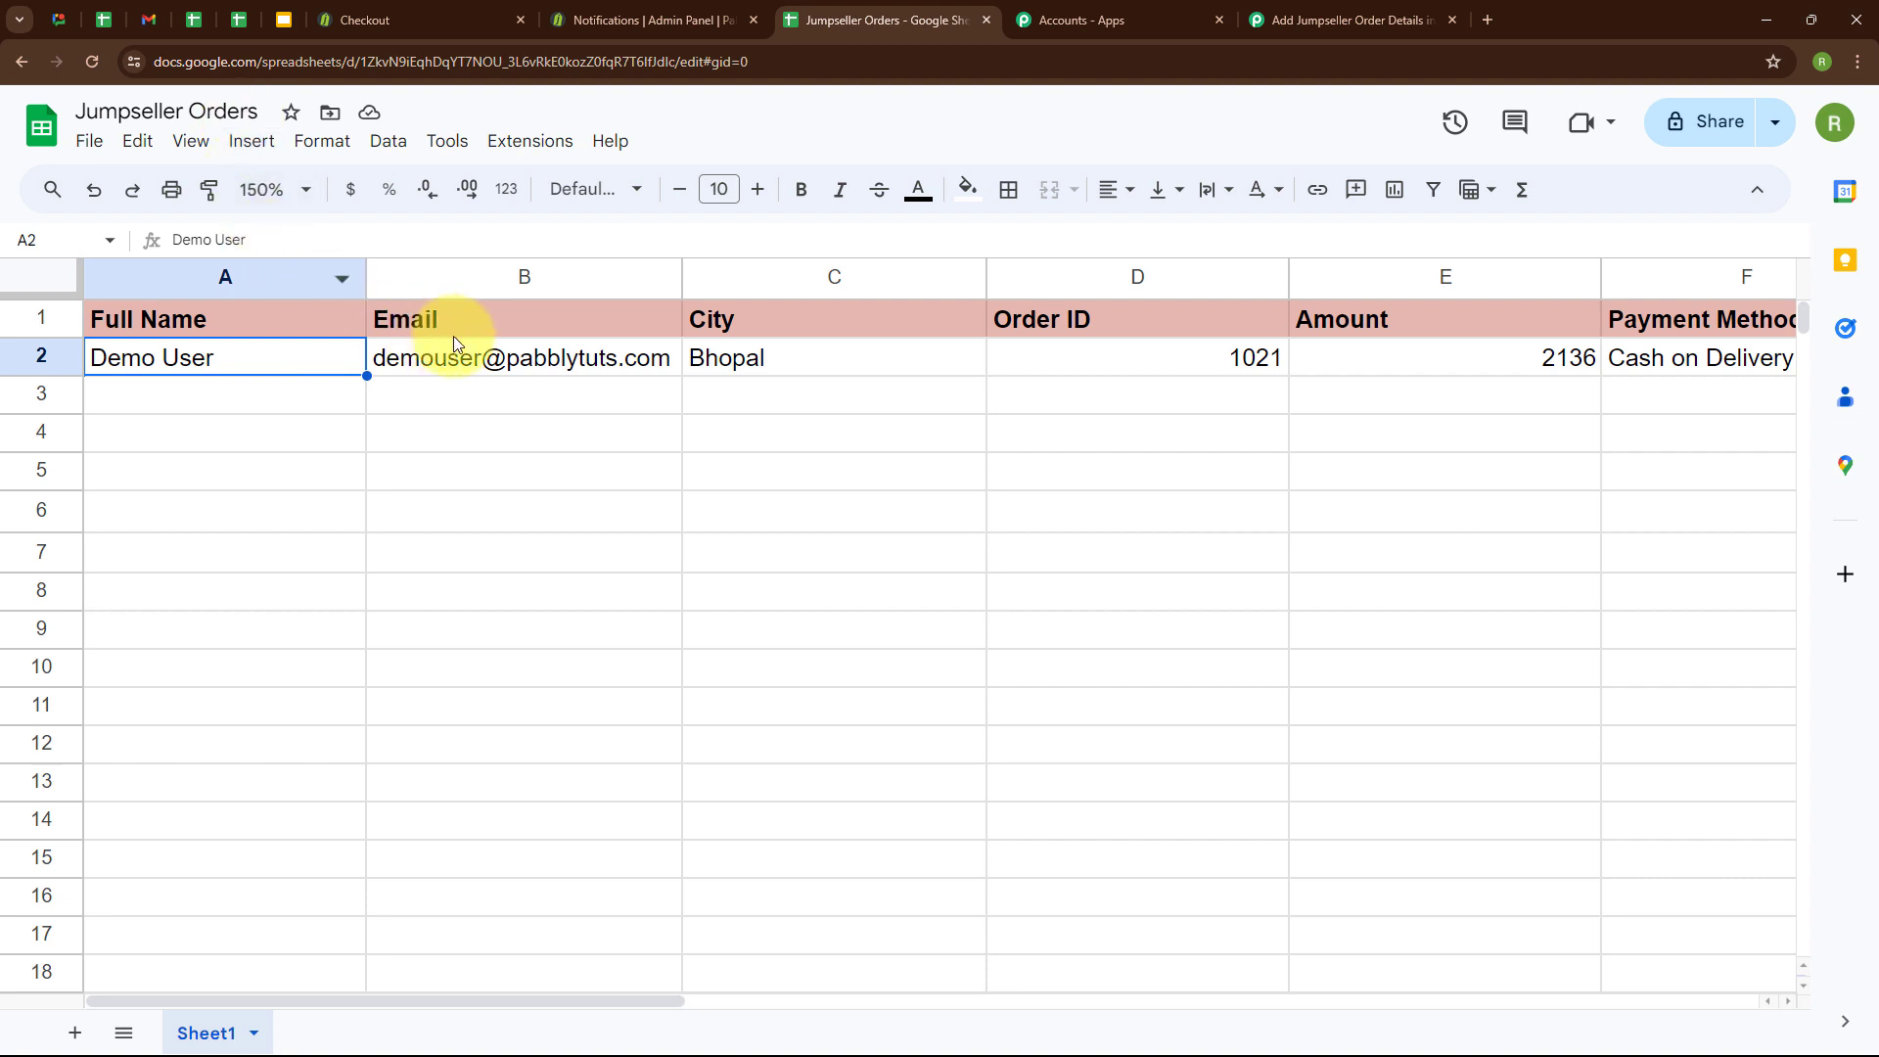
left_click(1409, 10)
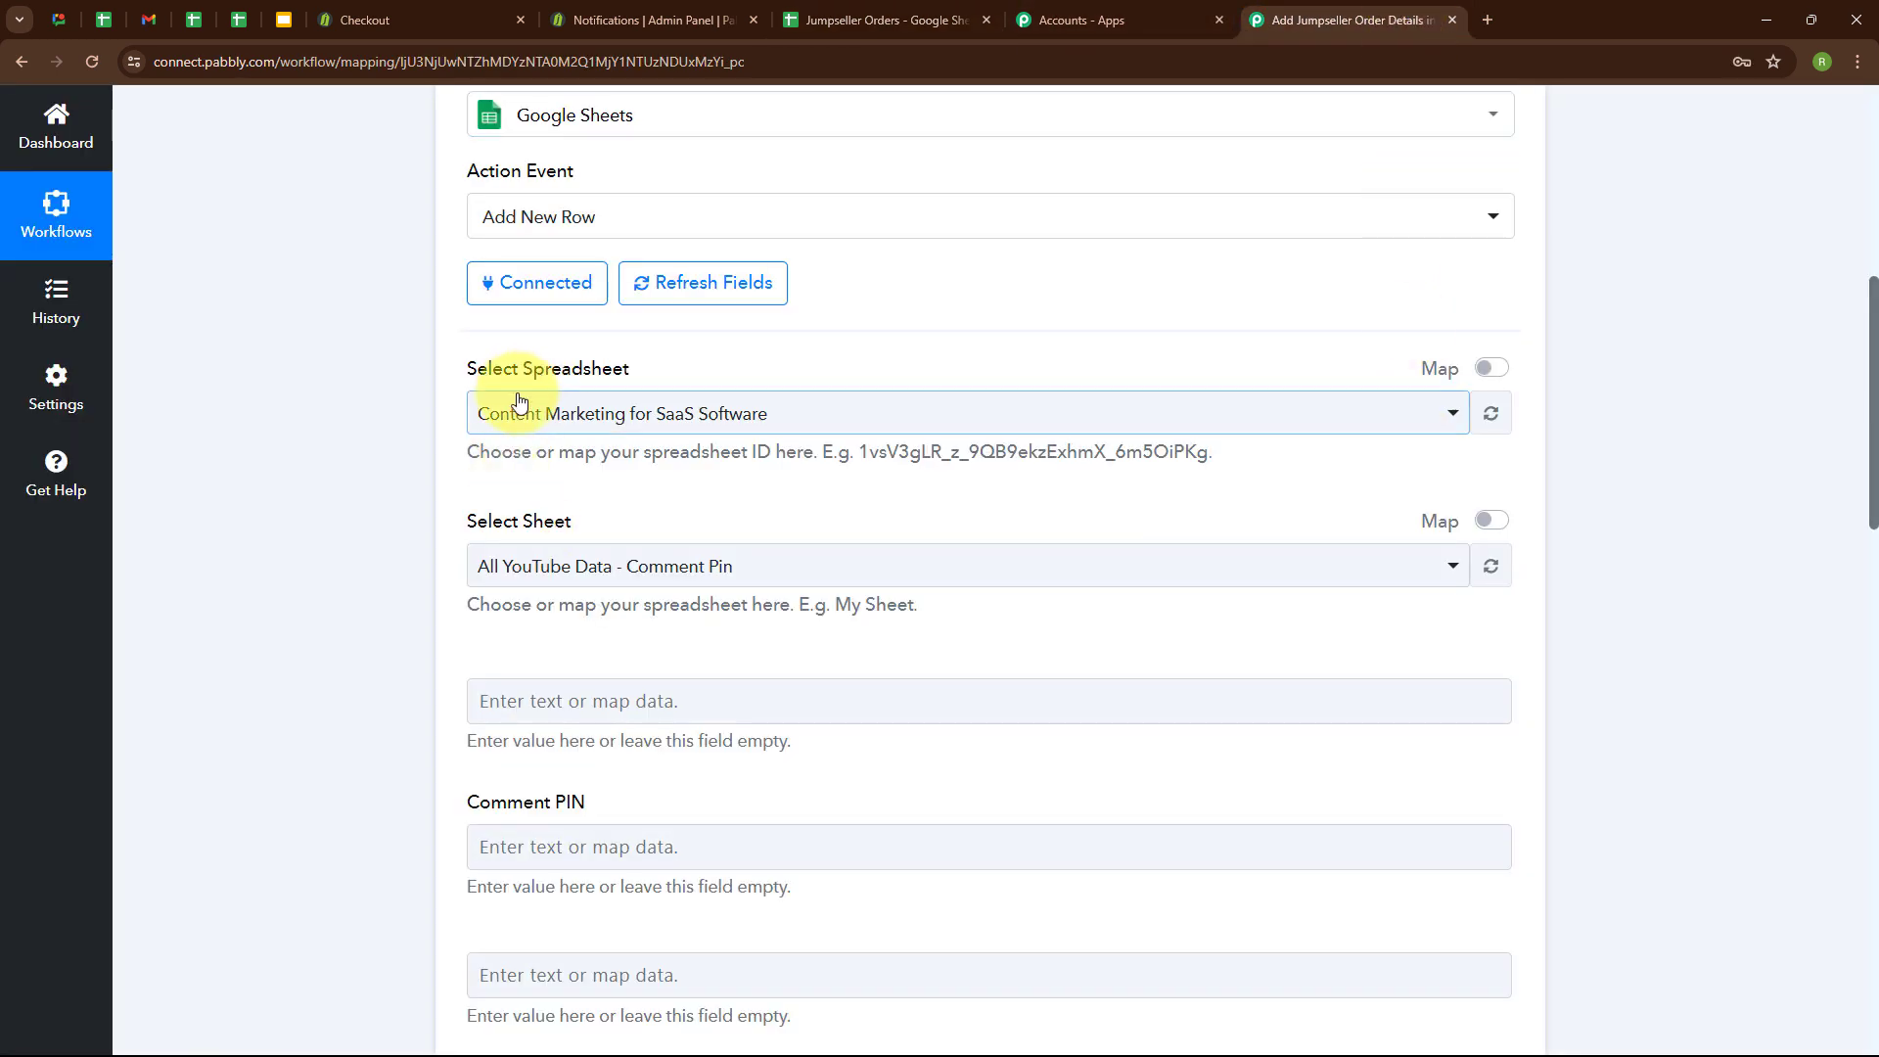
left_click(511, 413)
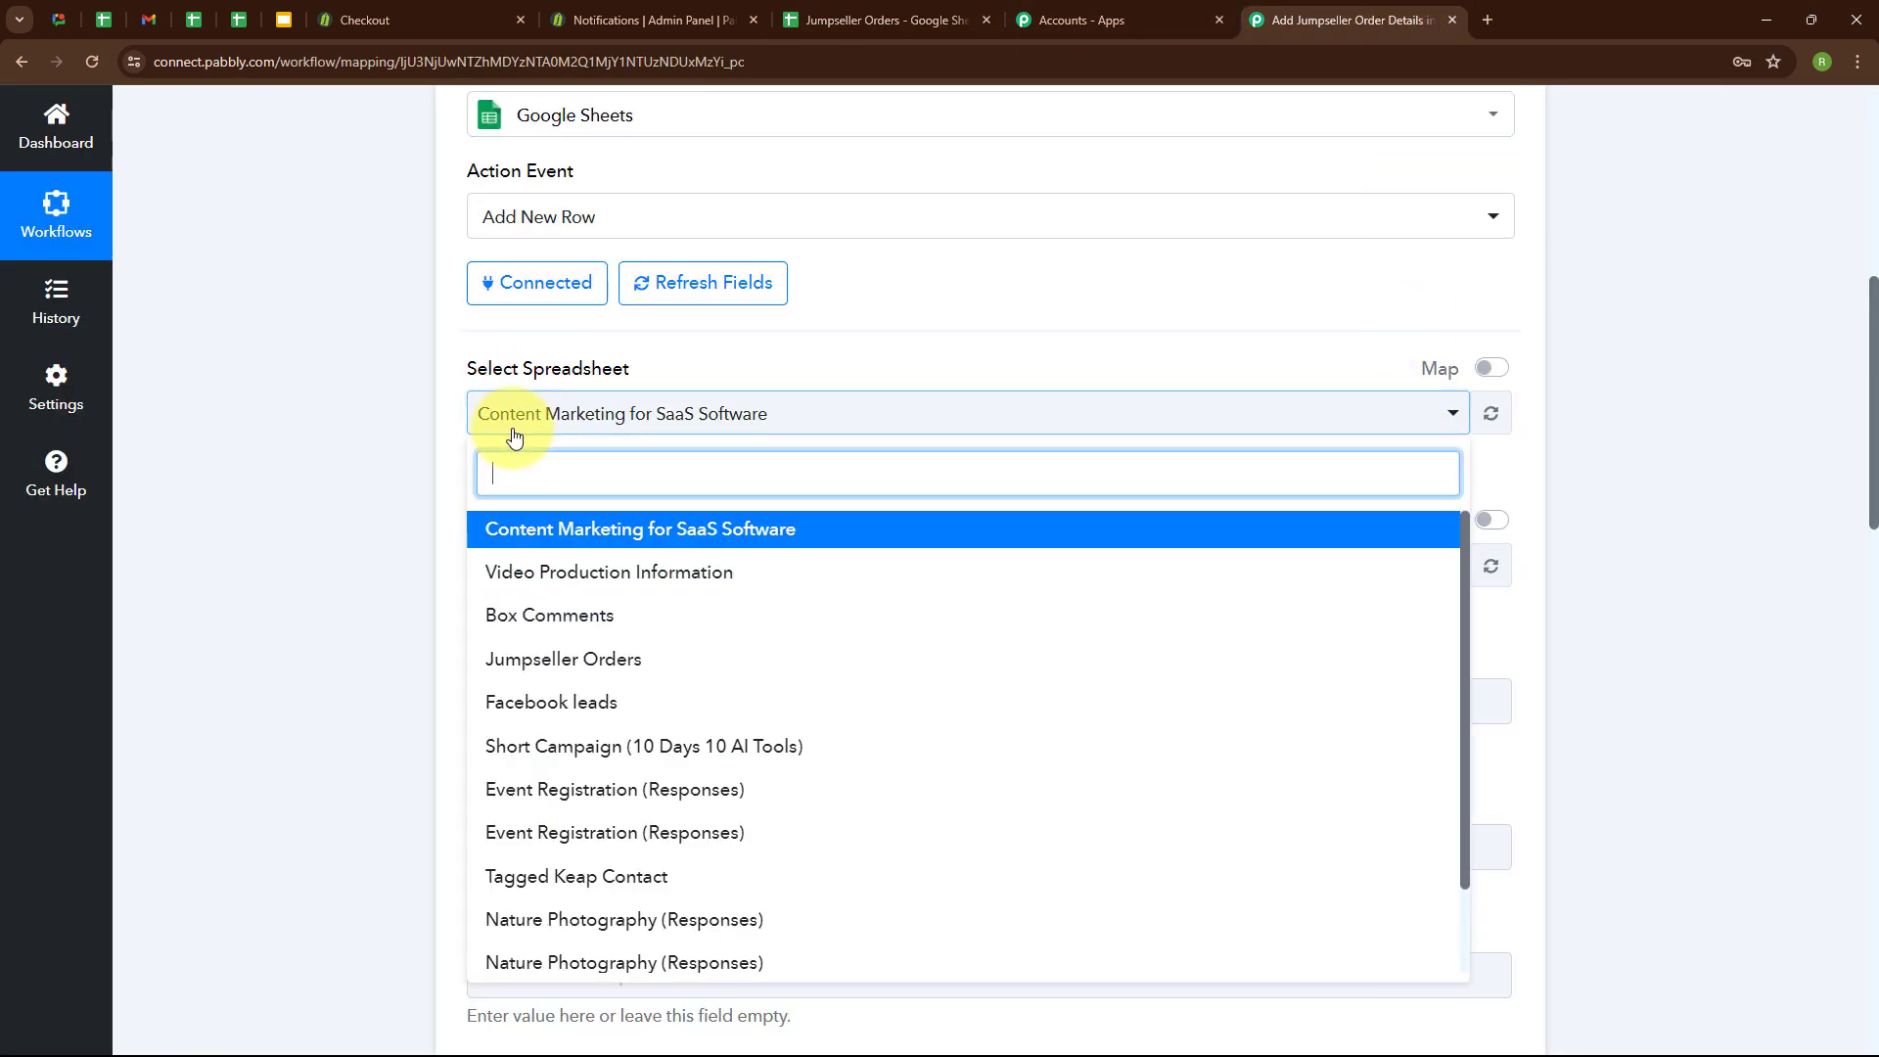
left_click(553, 674)
scroll(776, 473, "down", 2)
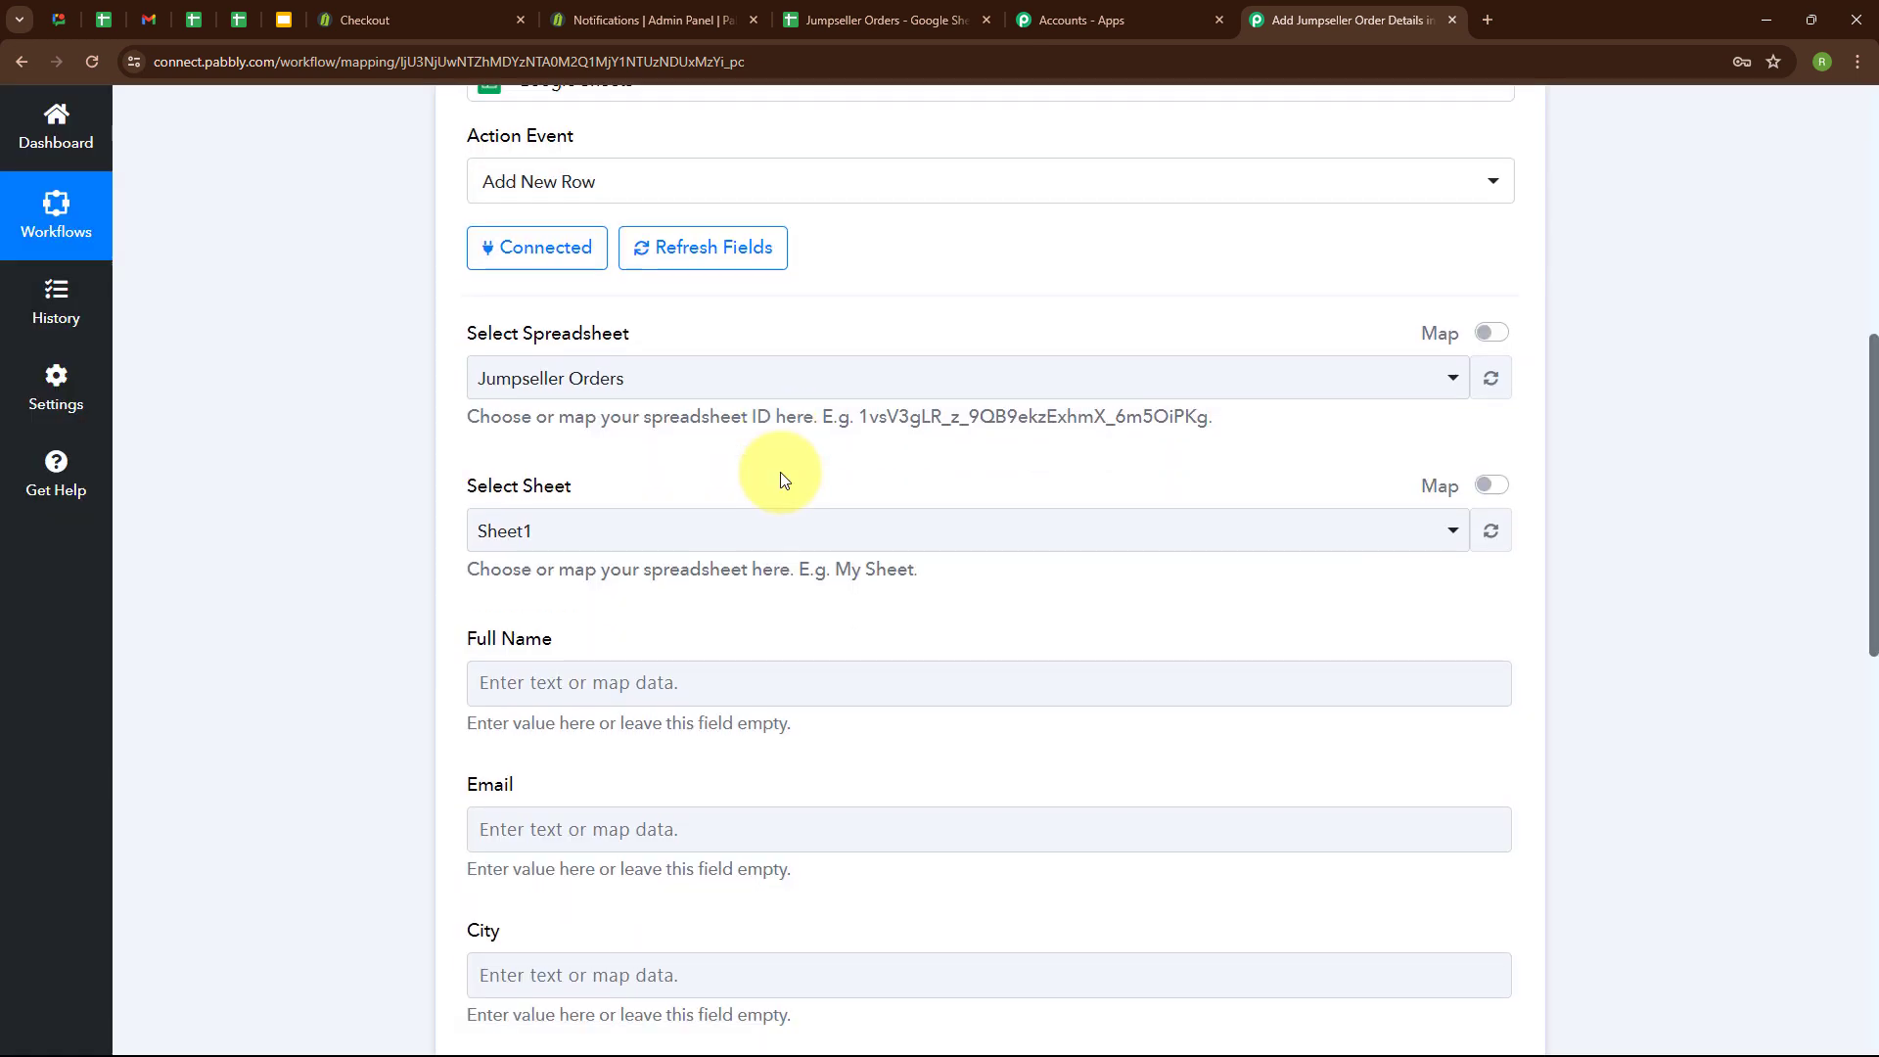
left_click(578, 374)
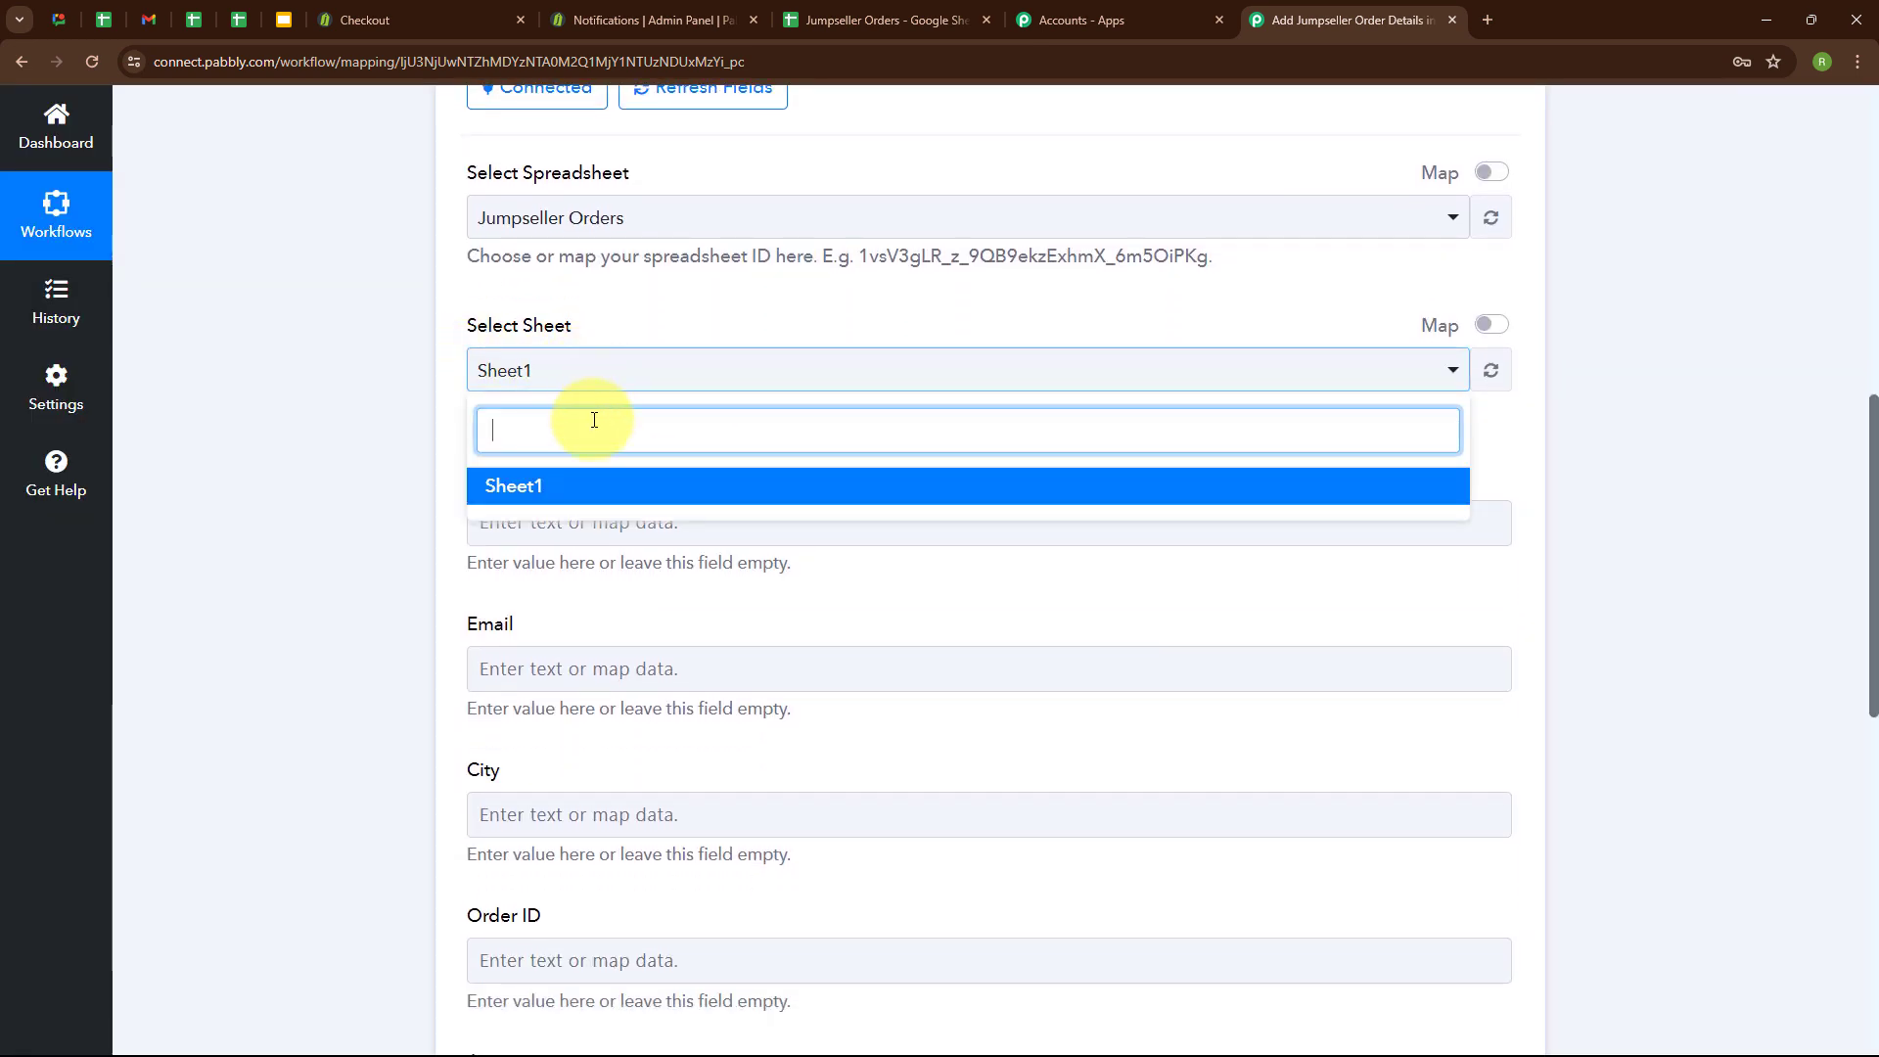
left_click(608, 488)
Compare the fields with the spreadsheet's columns and map Full Name to Order Shipping Address Name followed by Order Shipping Address Surname.
scroll(802, 411, "down", 3)
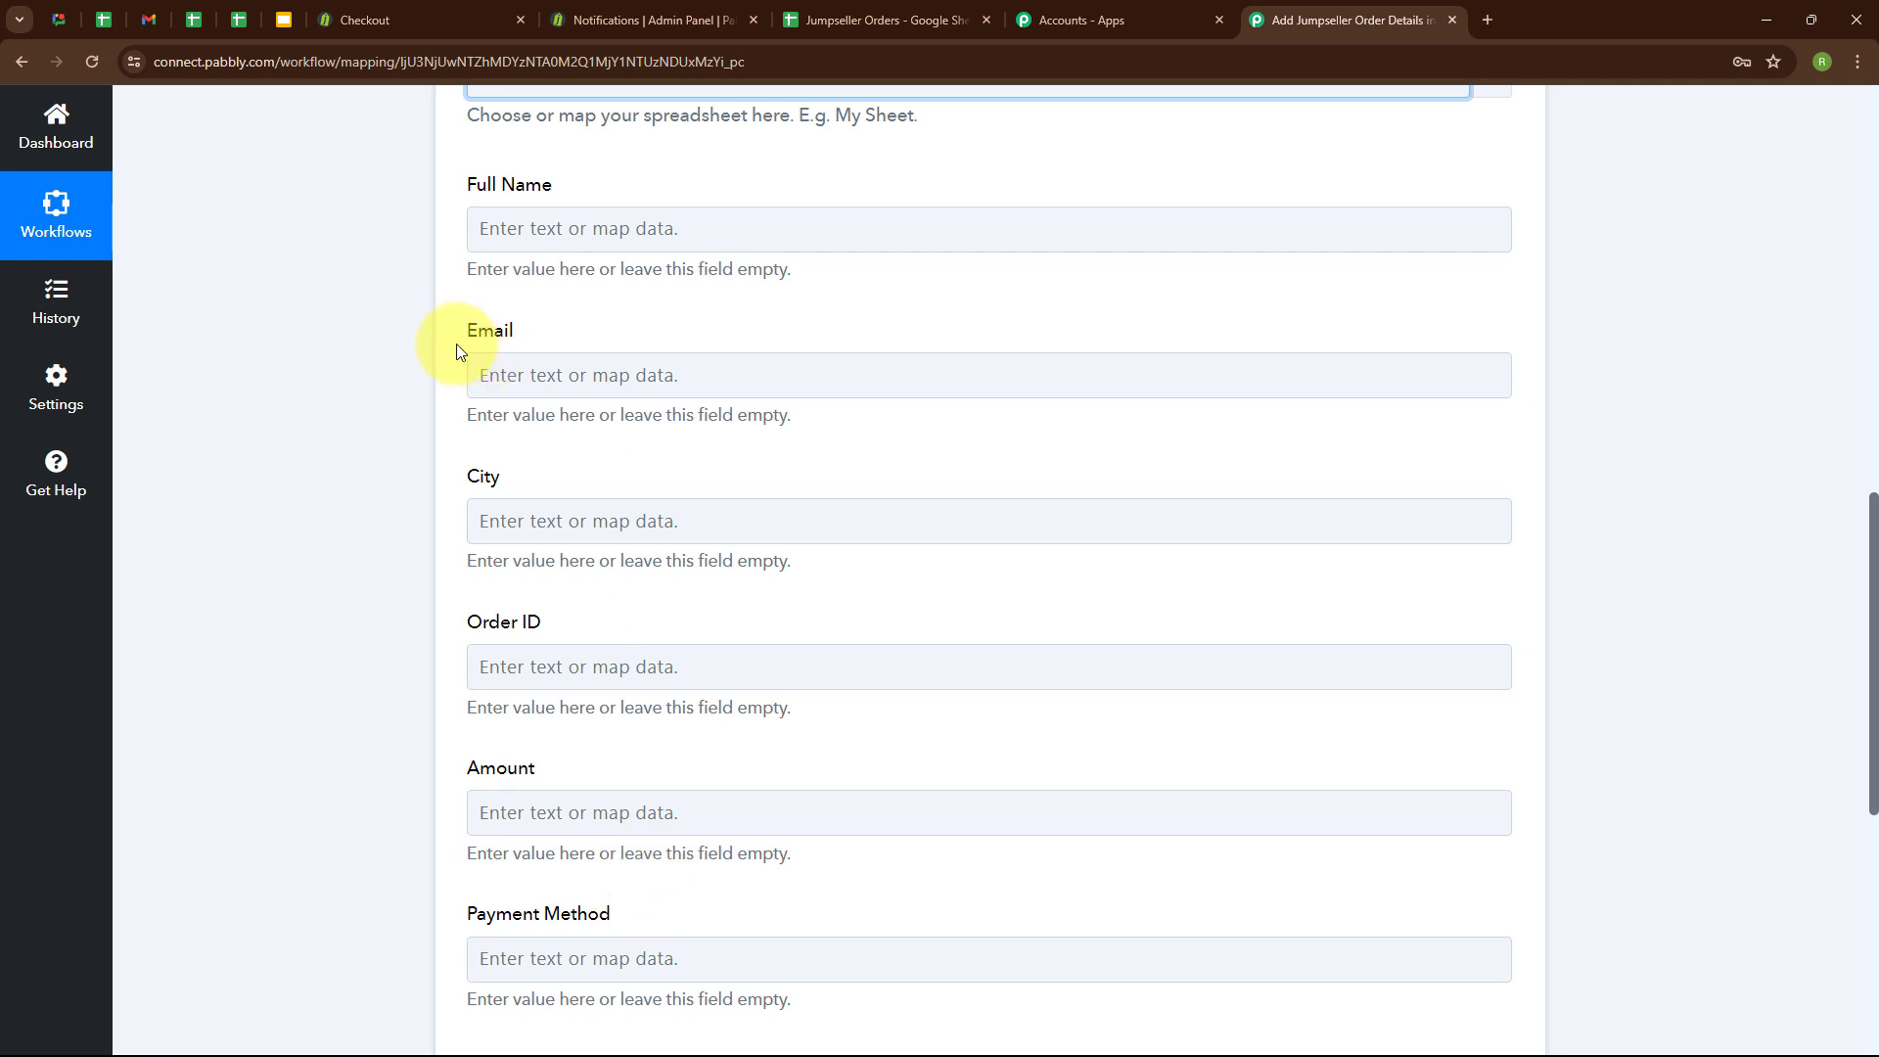
left_click(876, 12)
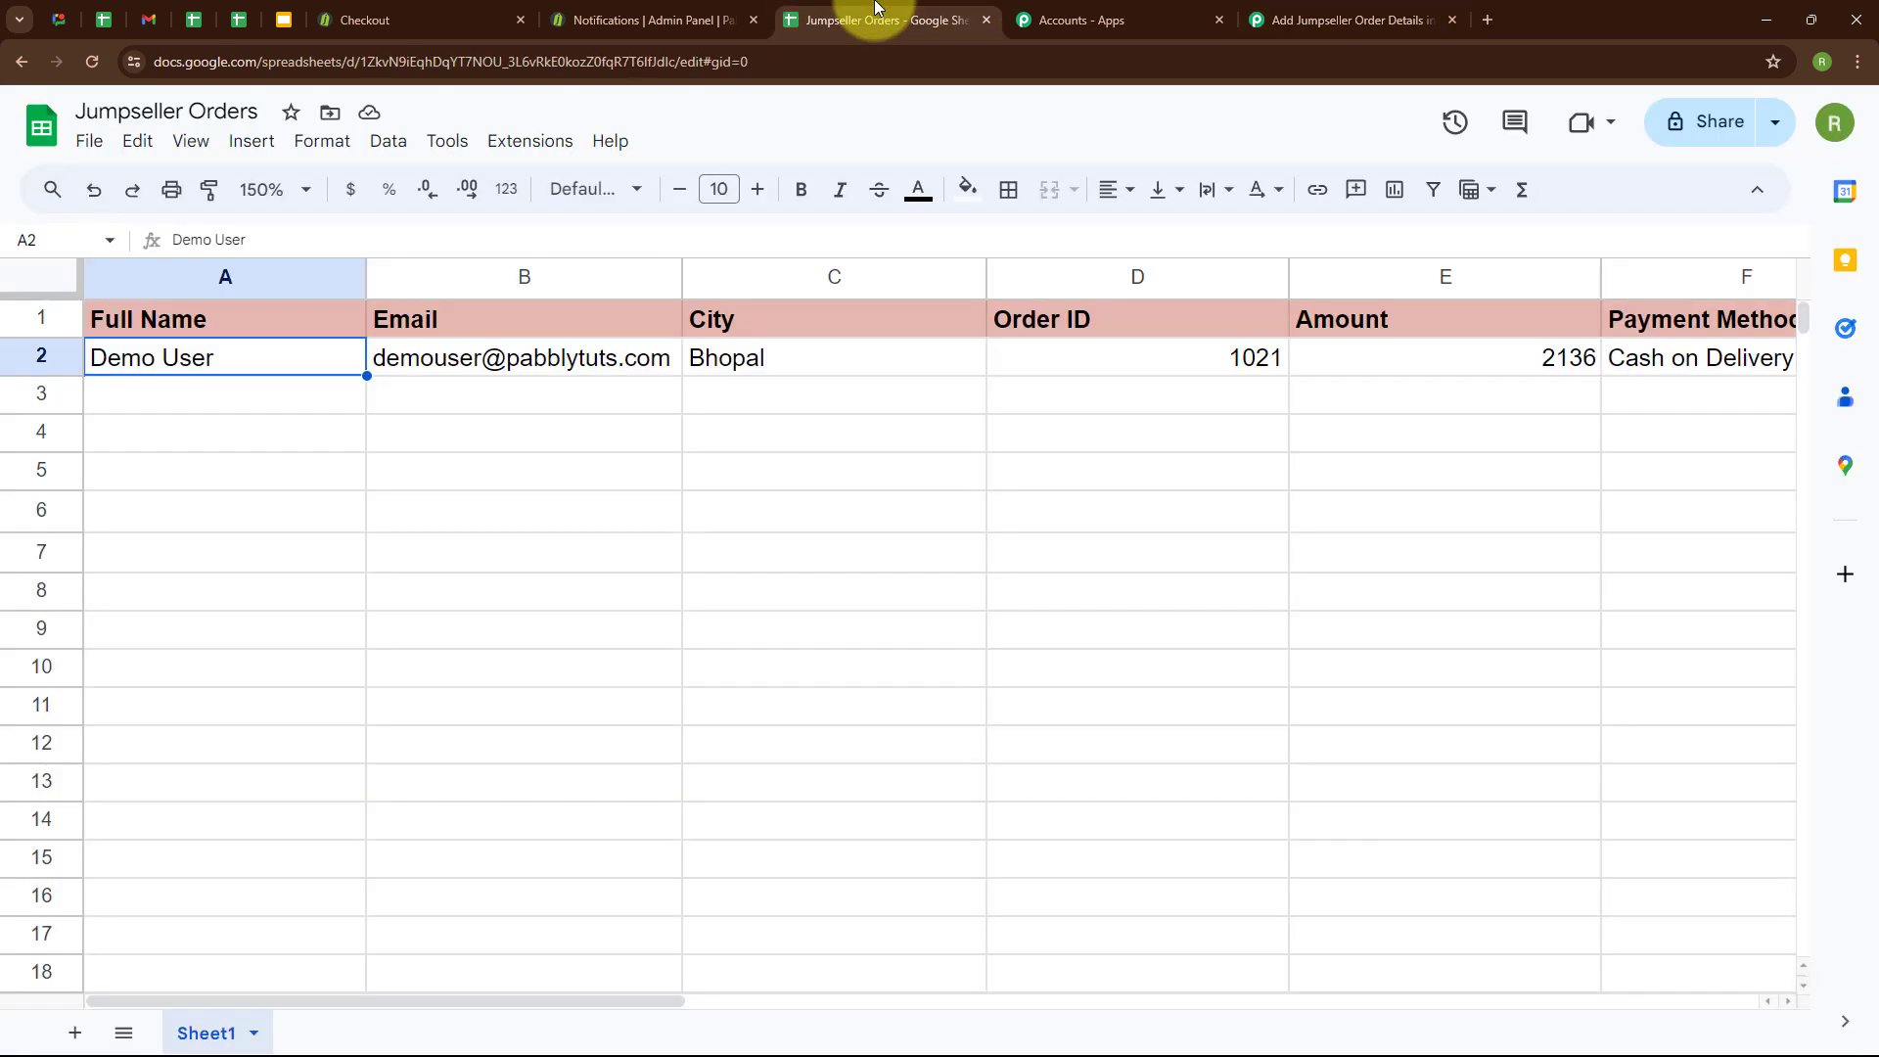
left_click(1394, 12)
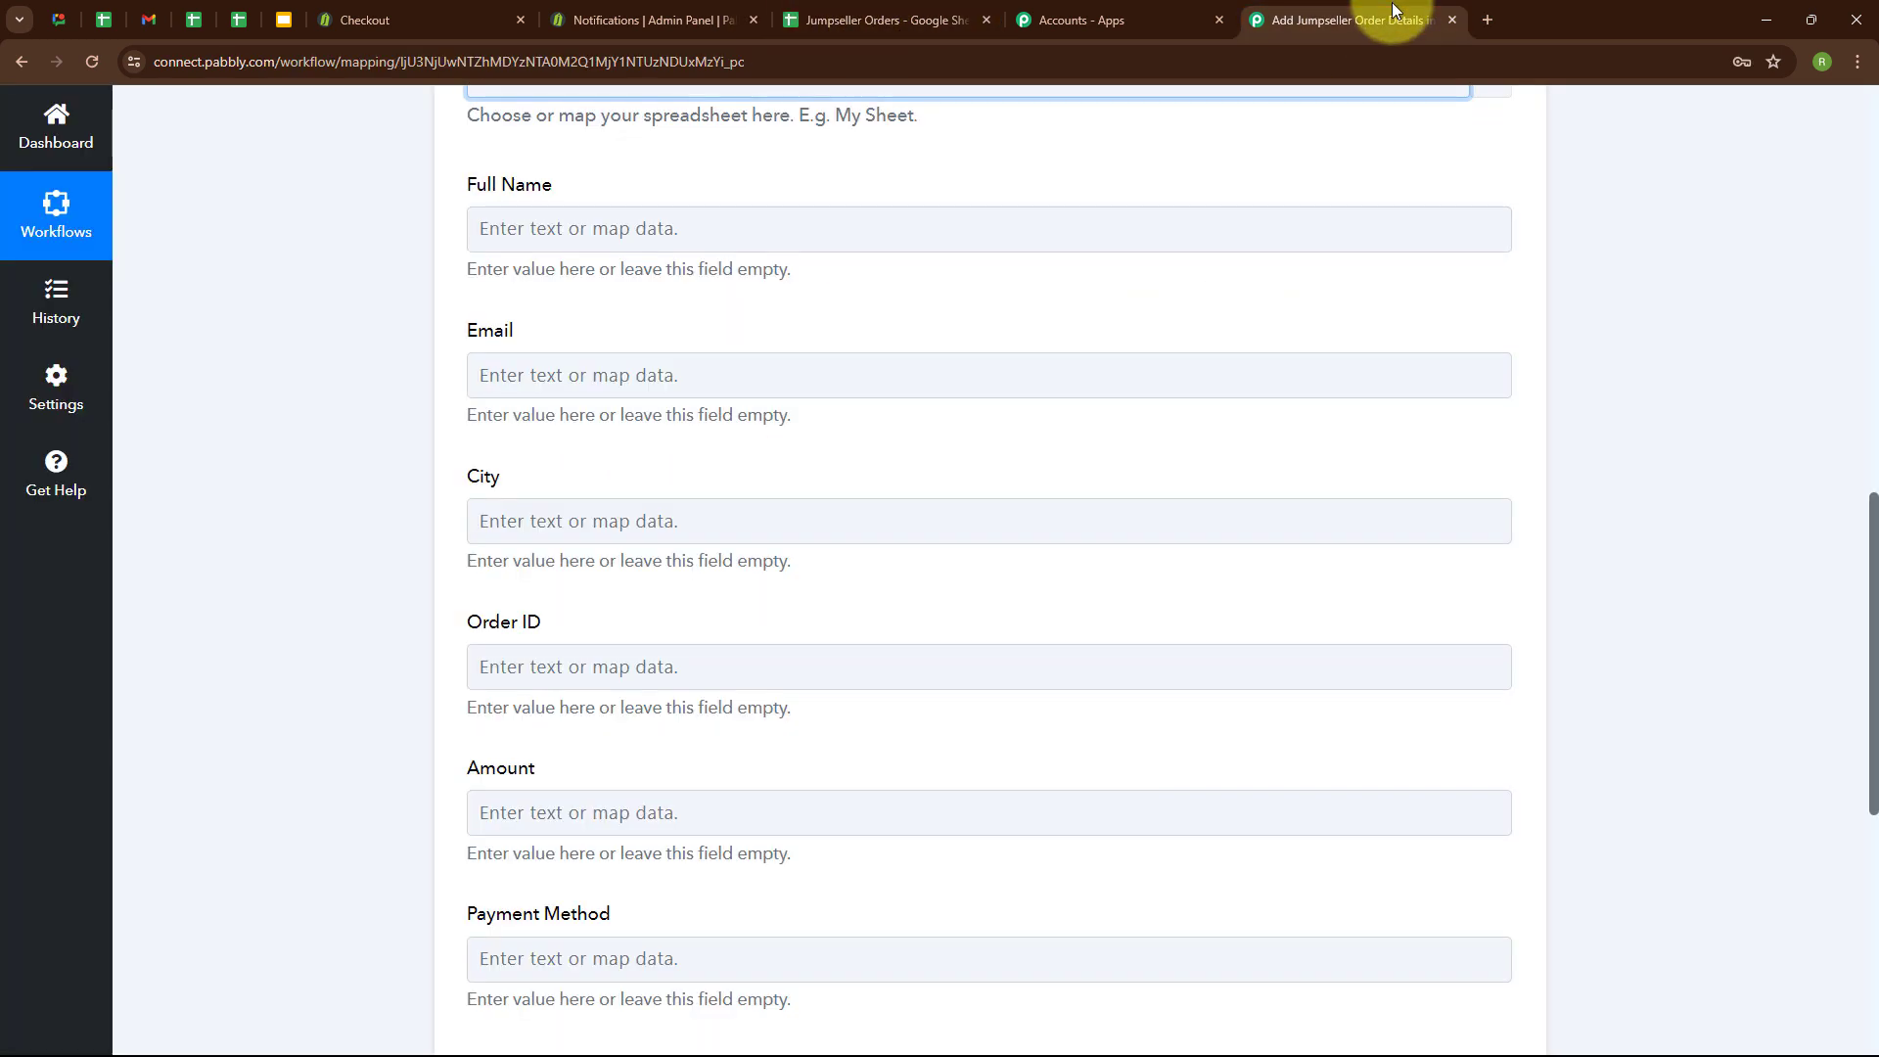
left_click(561, 215)
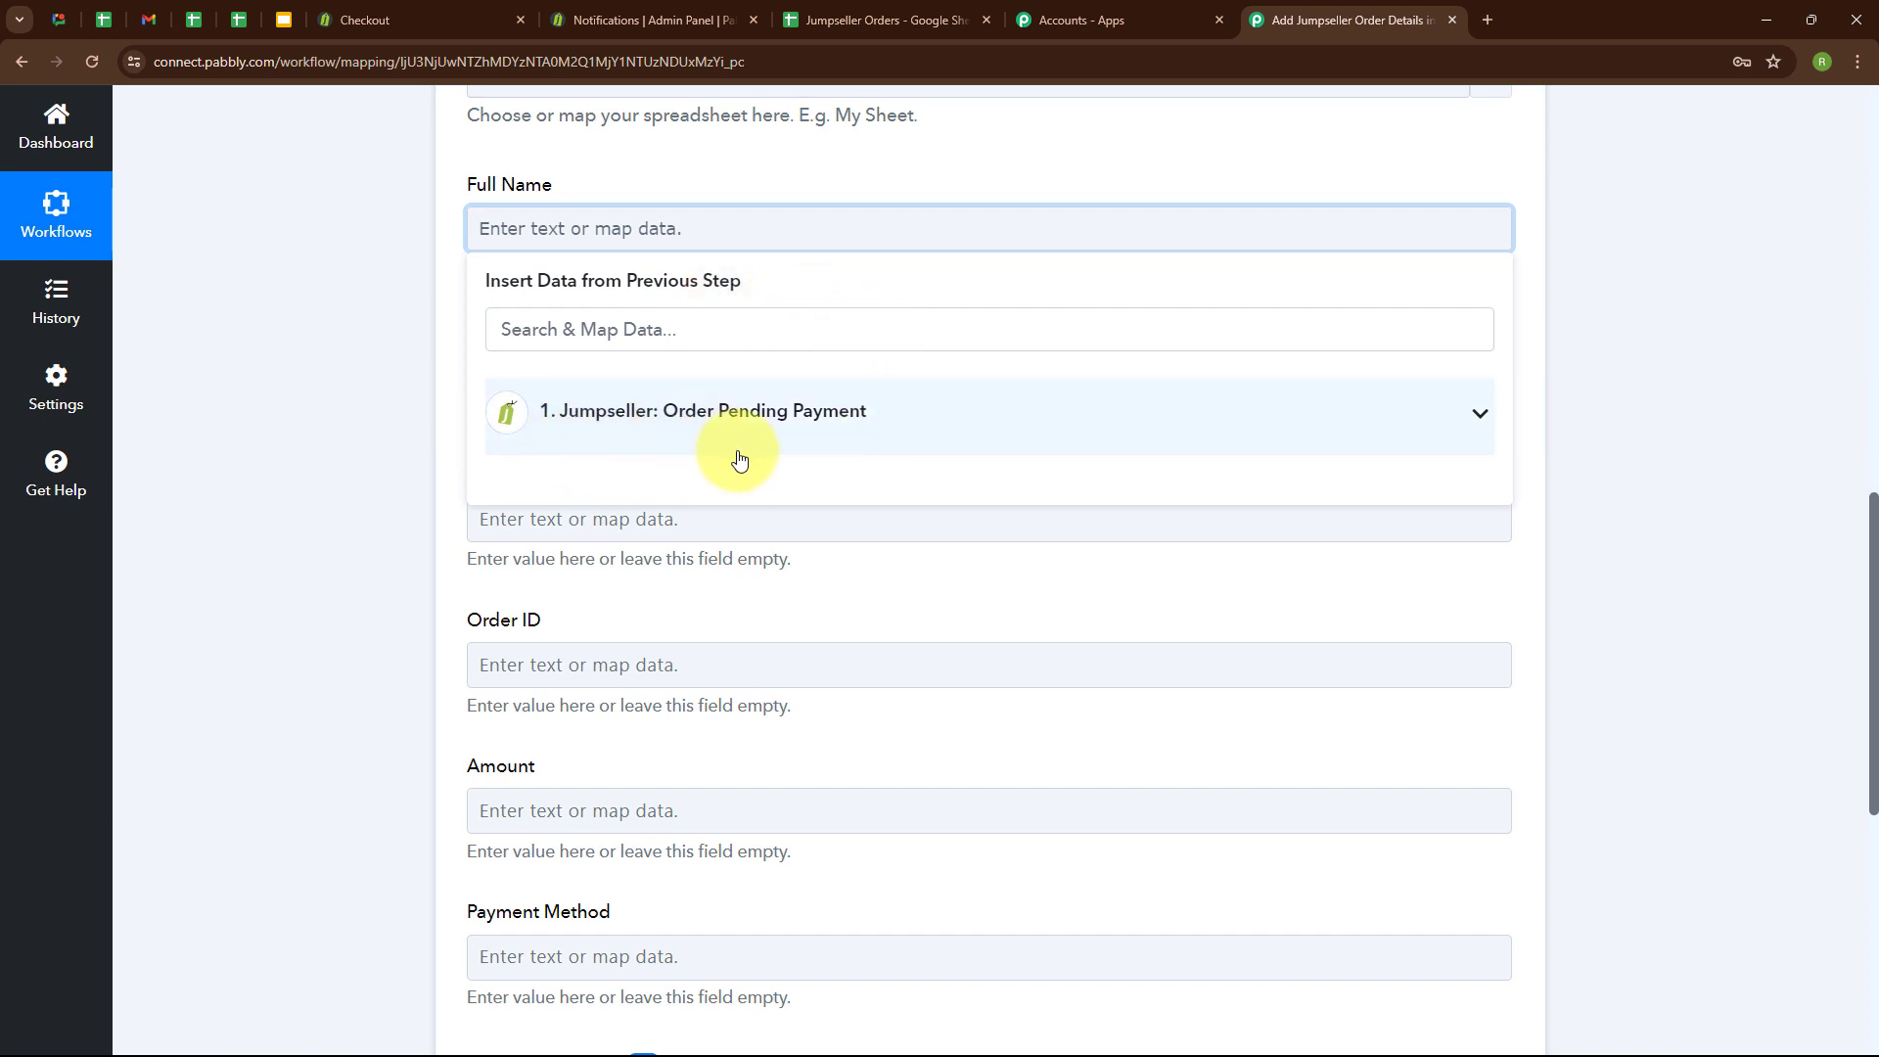
left_click(615, 424)
scroll(827, 621, "down", 15)
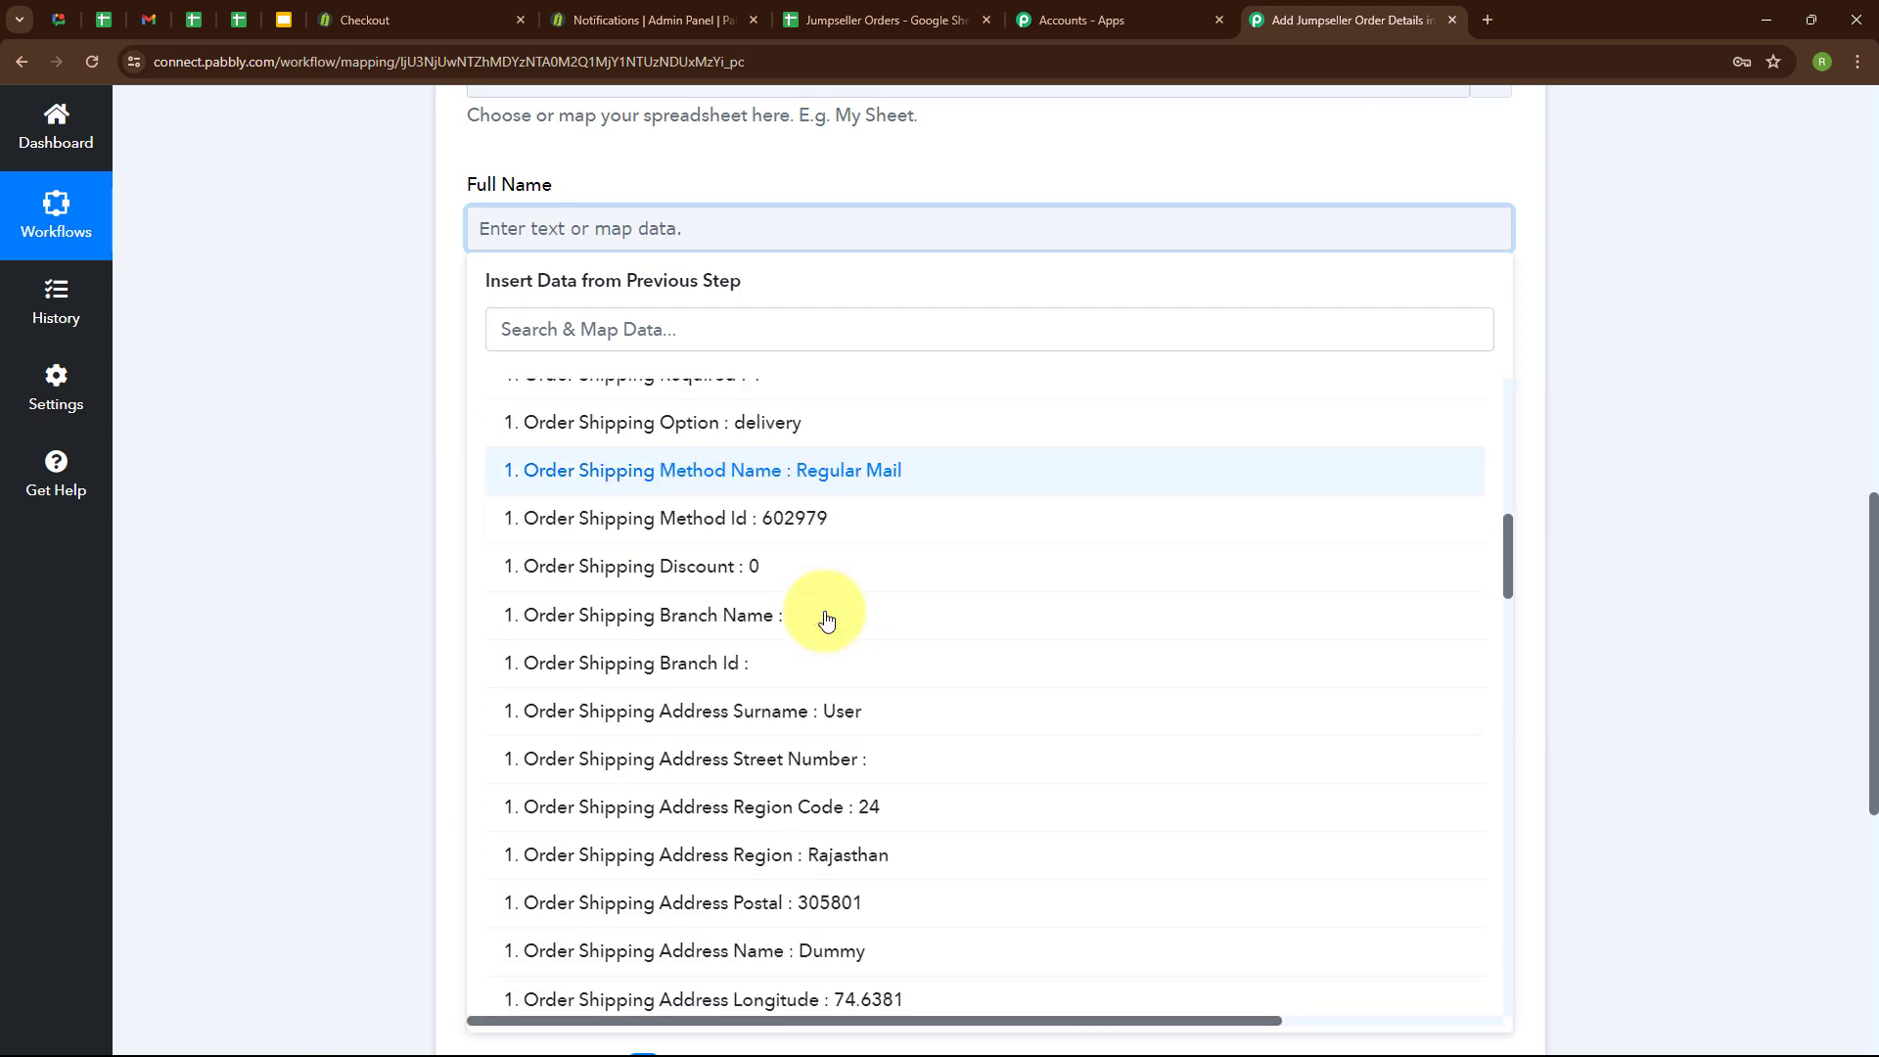
left_click(800, 712)
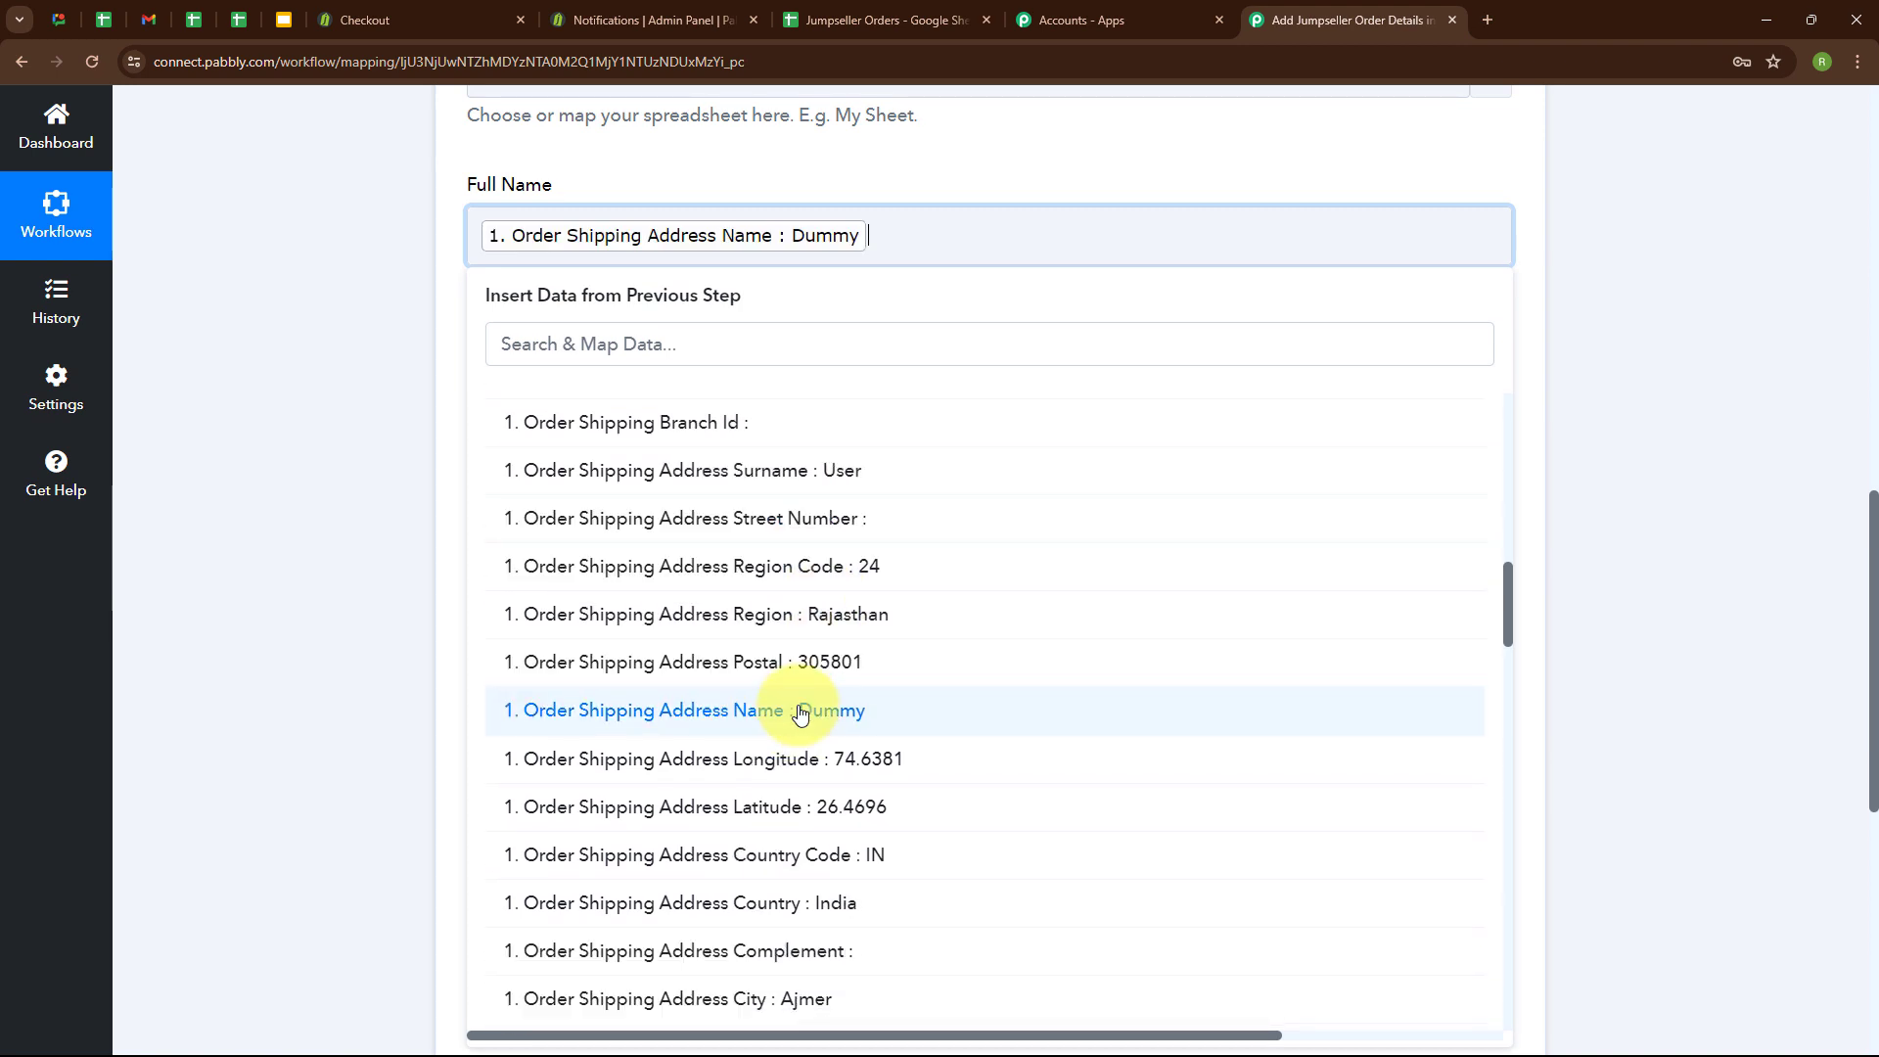
left_click(755, 482)
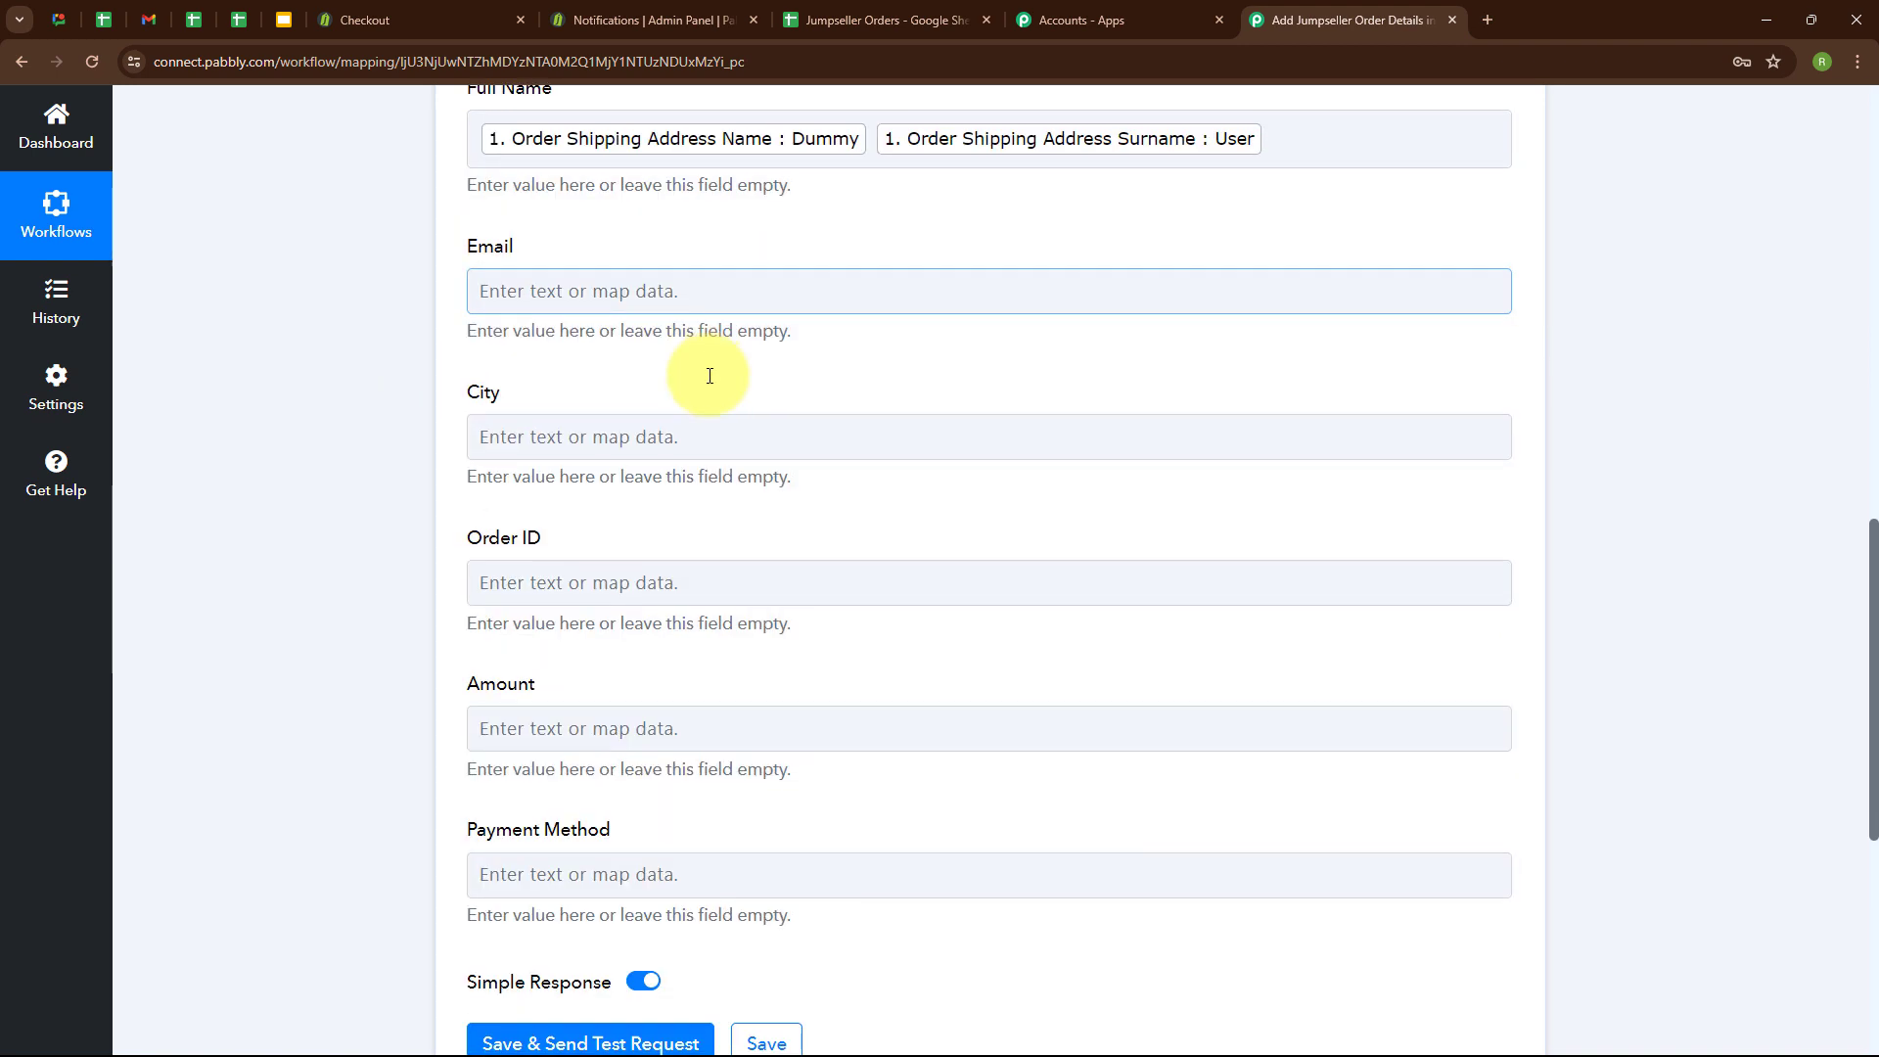
Map the Email field to Order Customer Email and the City field to Order Shipping Address City.
left_click(609, 286)
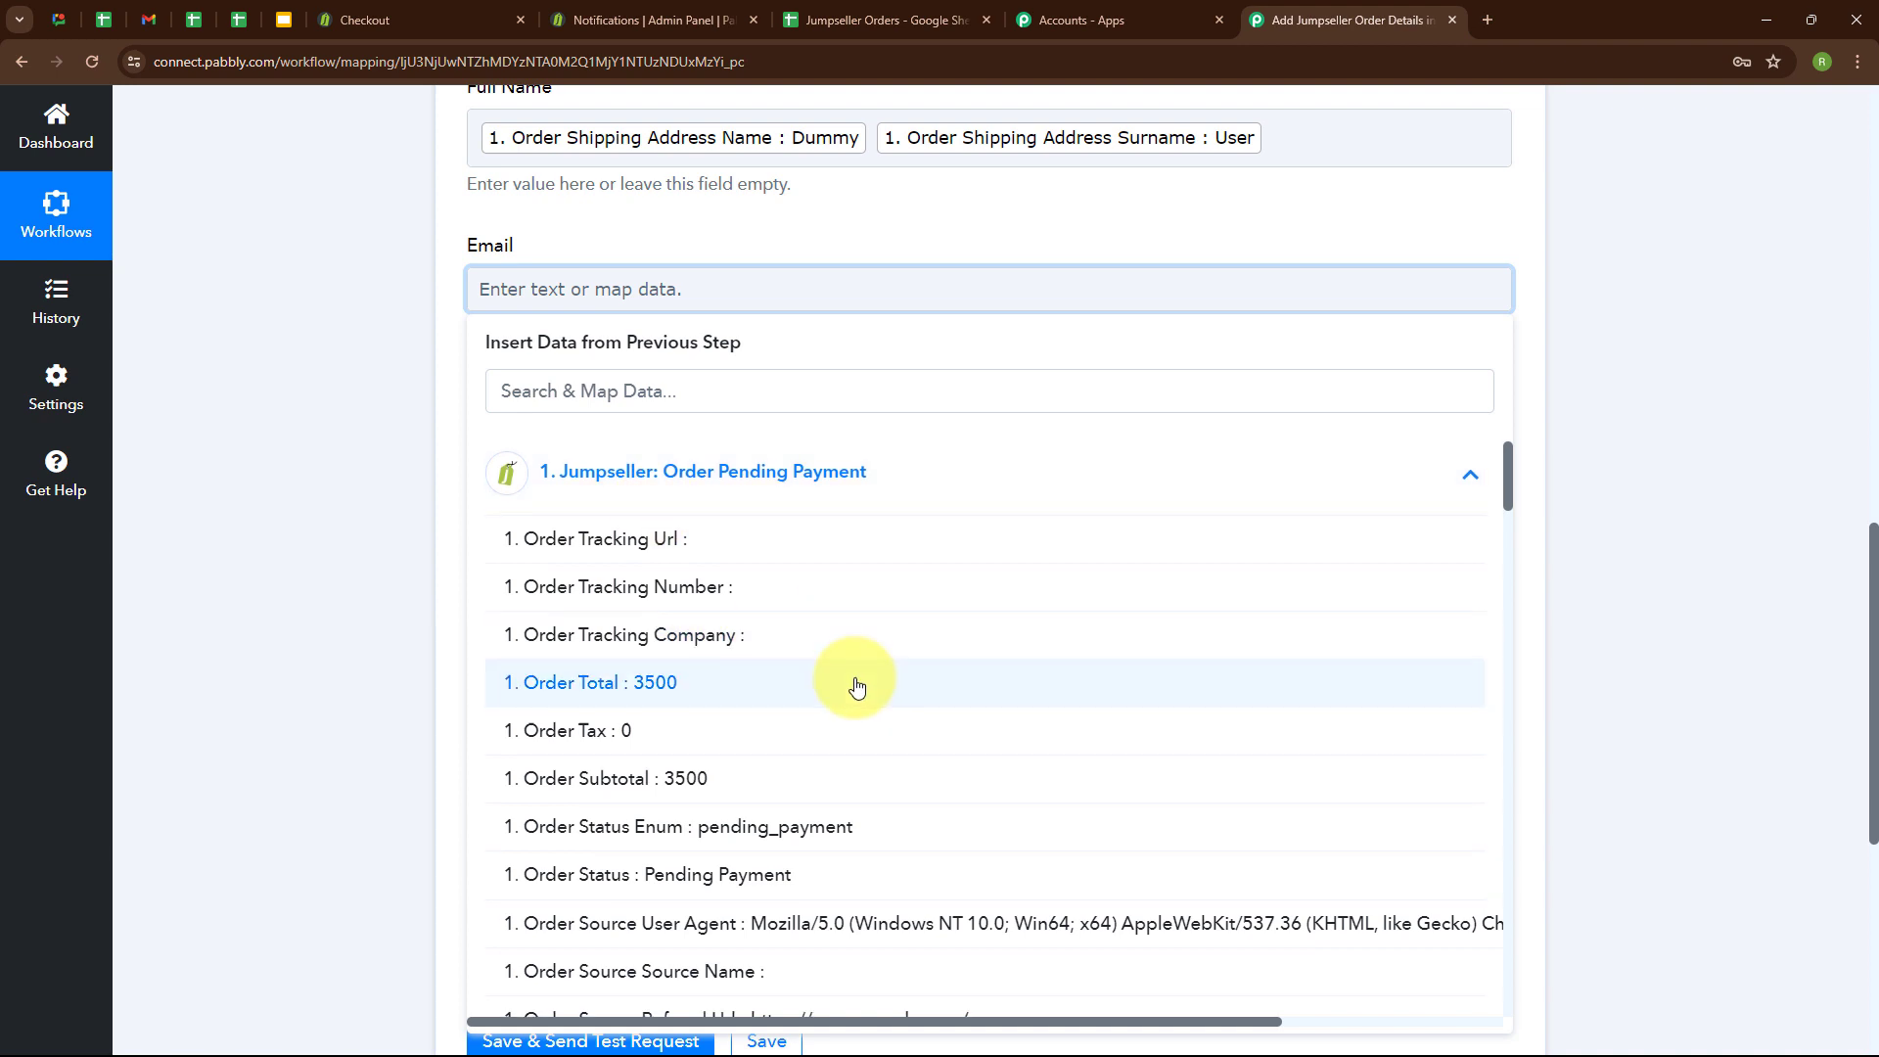
scroll(855, 684, "down", 10)
left_click(579, 669)
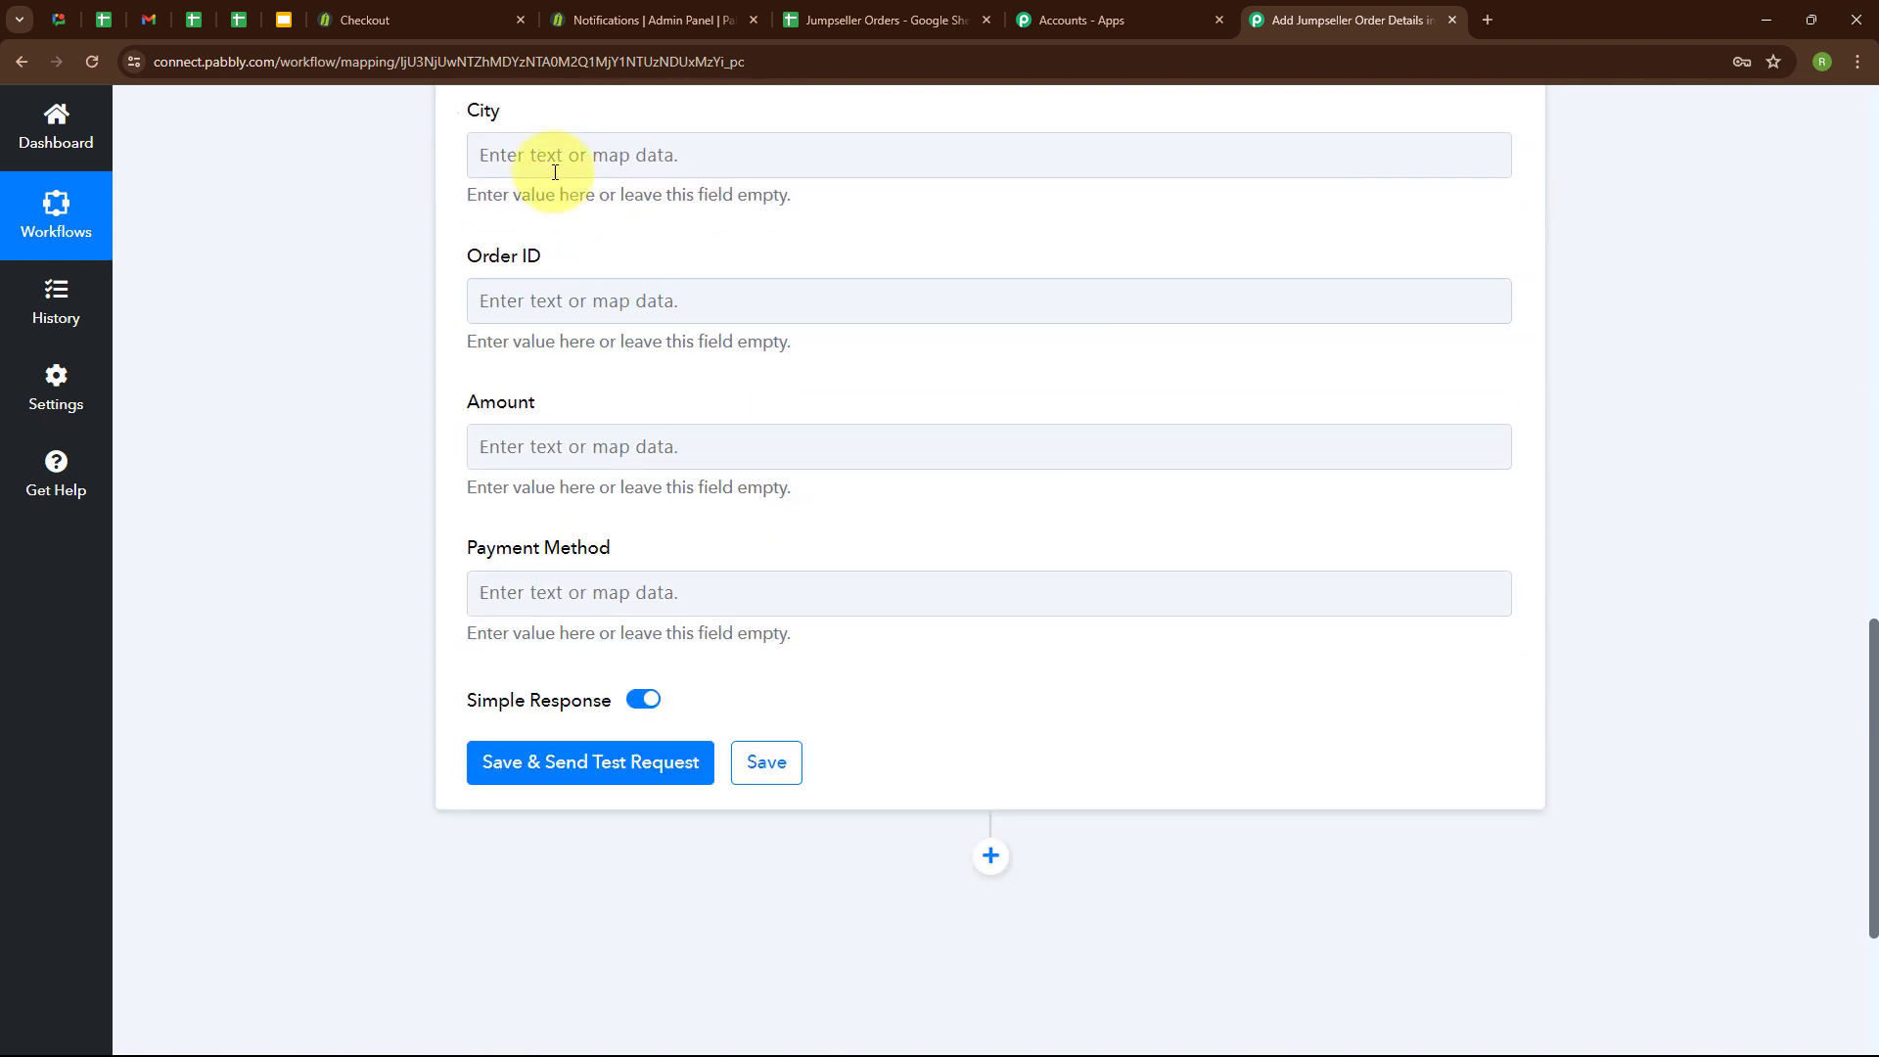
left_click(549, 159)
left_click(638, 373)
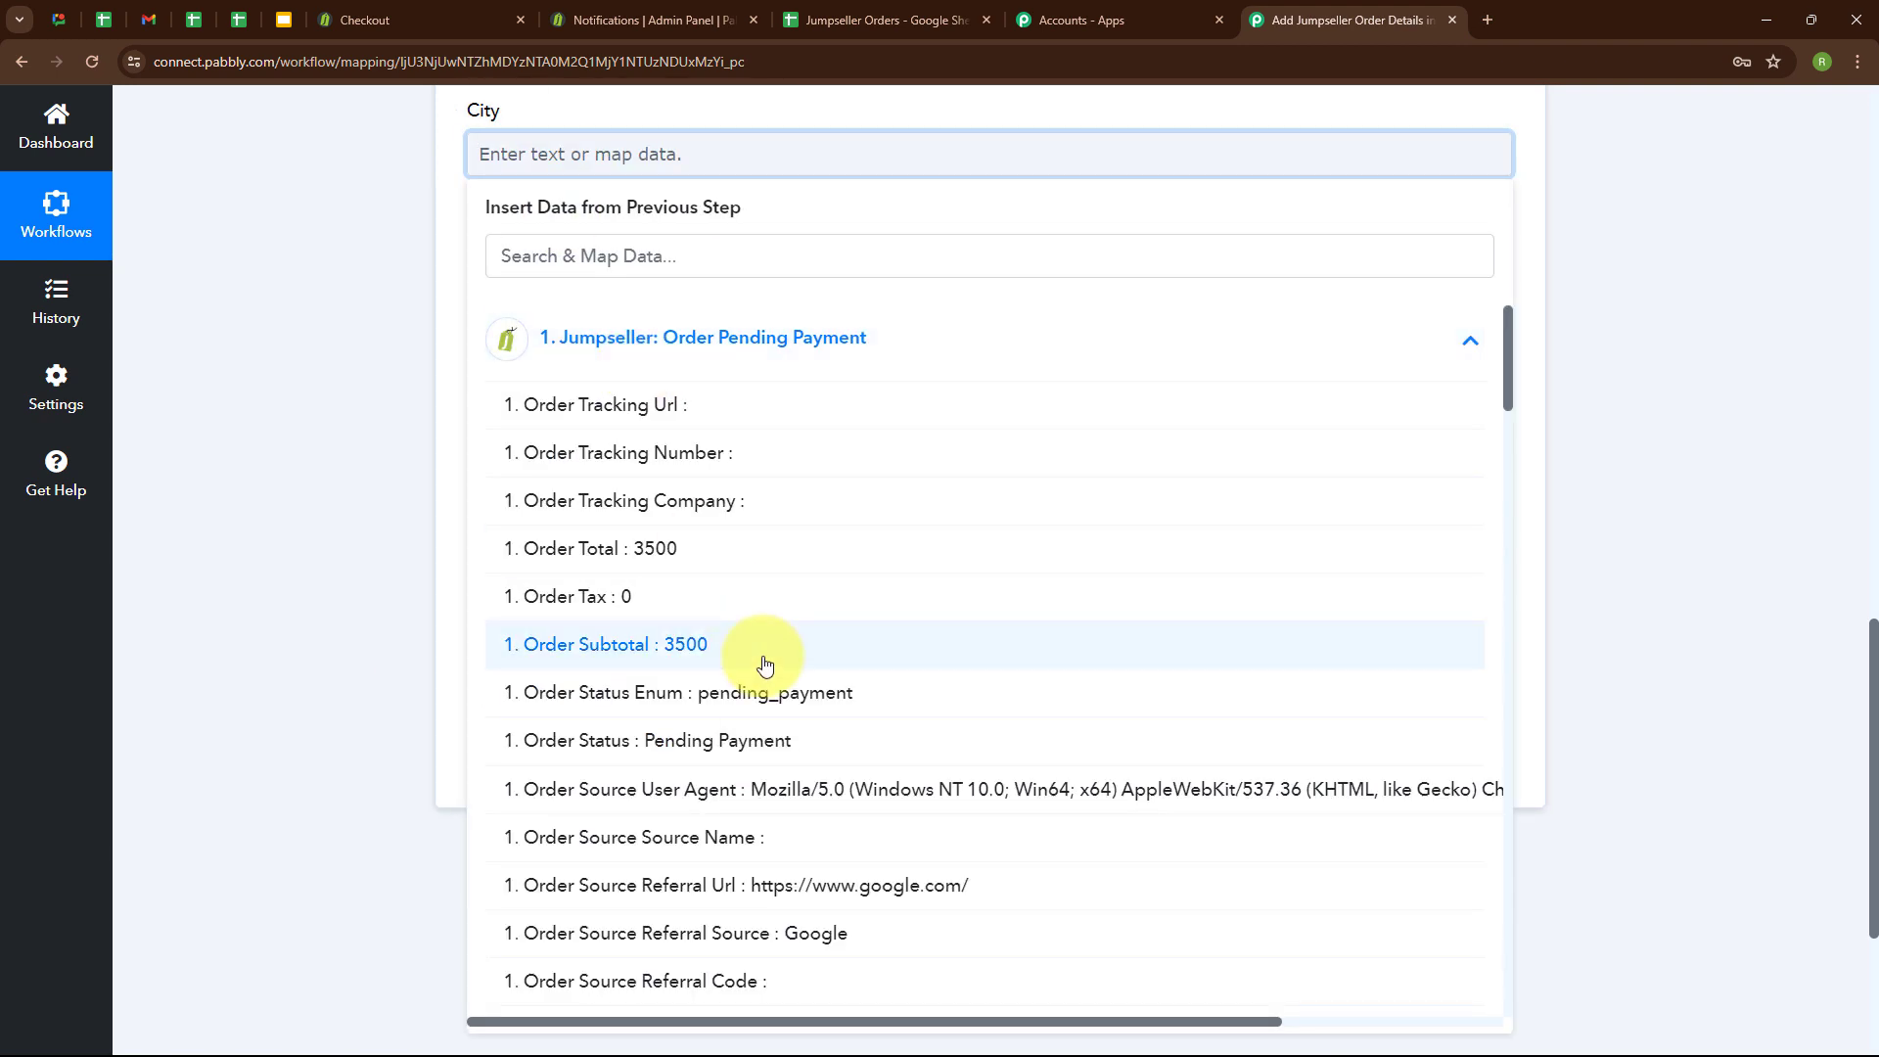
scroll(760, 659, "down", 10)
left_click(537, 721)
Map the Order ID field to the Jumpseller Order Id and the Amount field to Order Total.
left_click(624, 313)
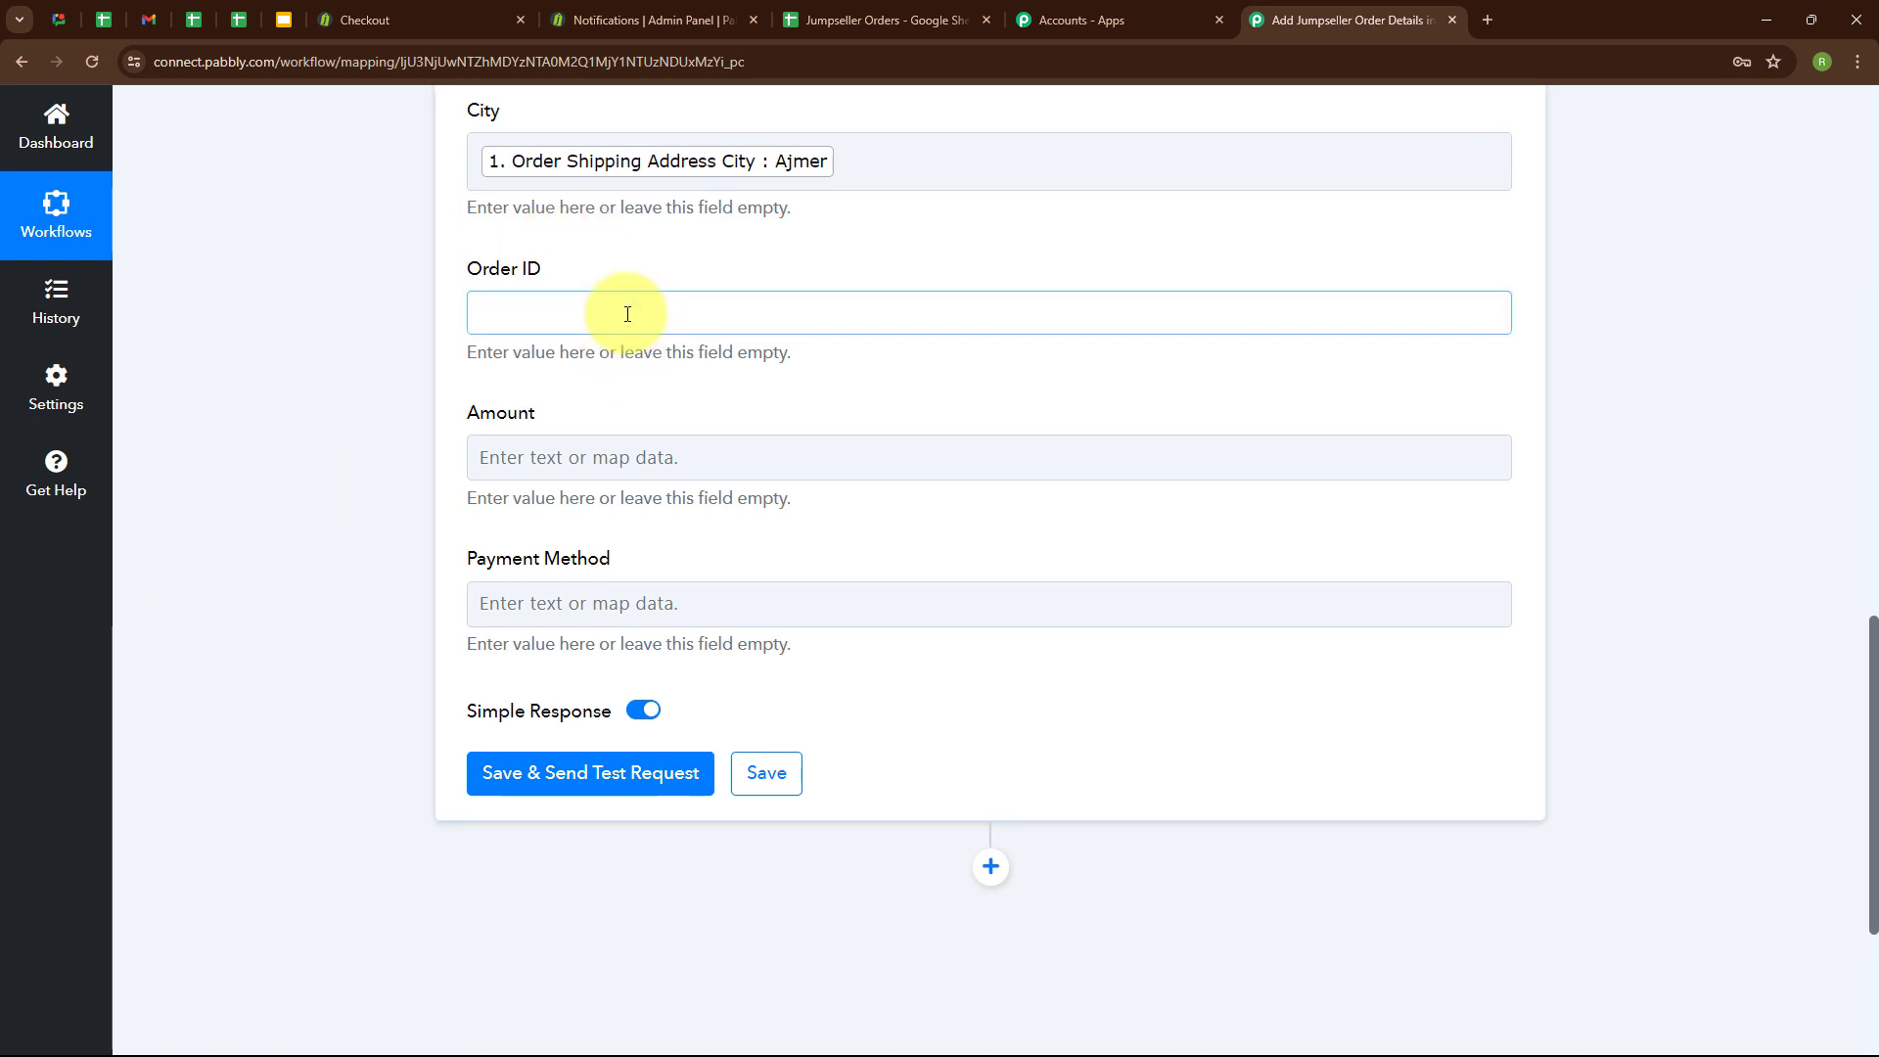
left_click(624, 499)
scroll(615, 851, "down", 10)
left_click(615, 851)
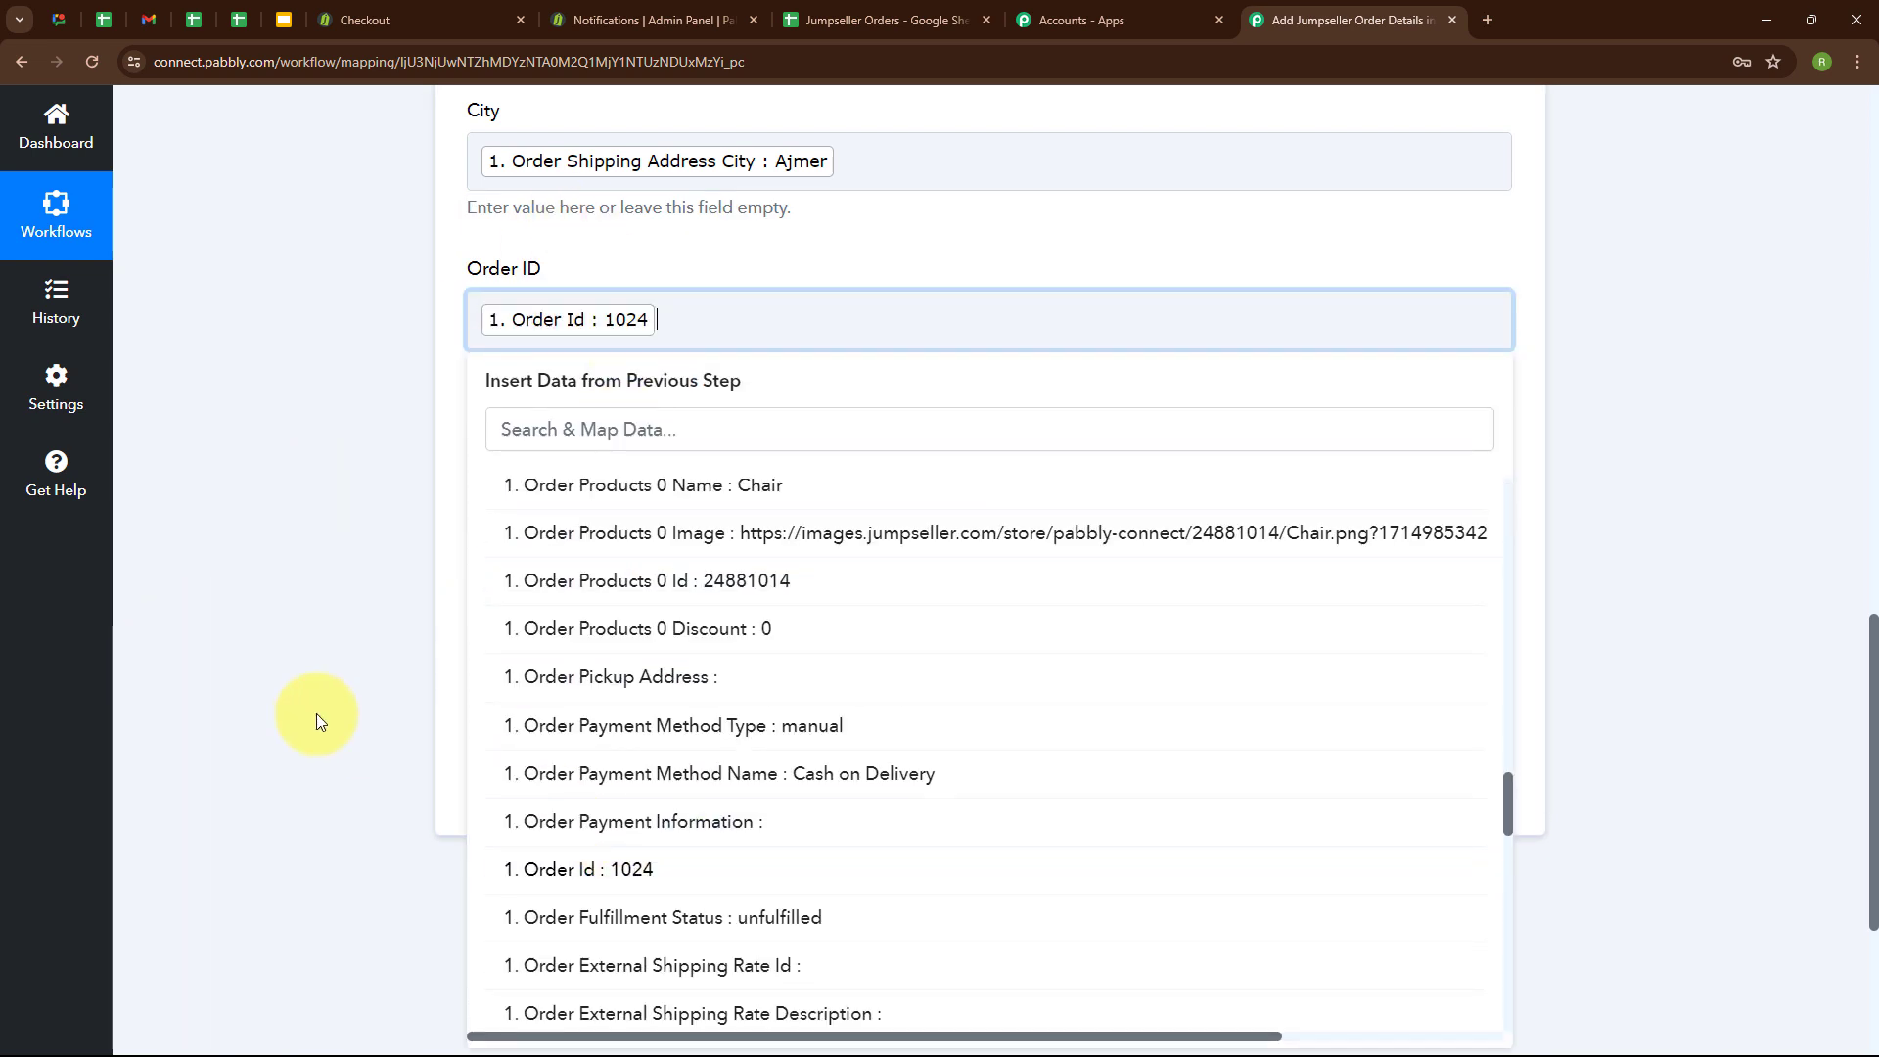
left_click(663, 470)
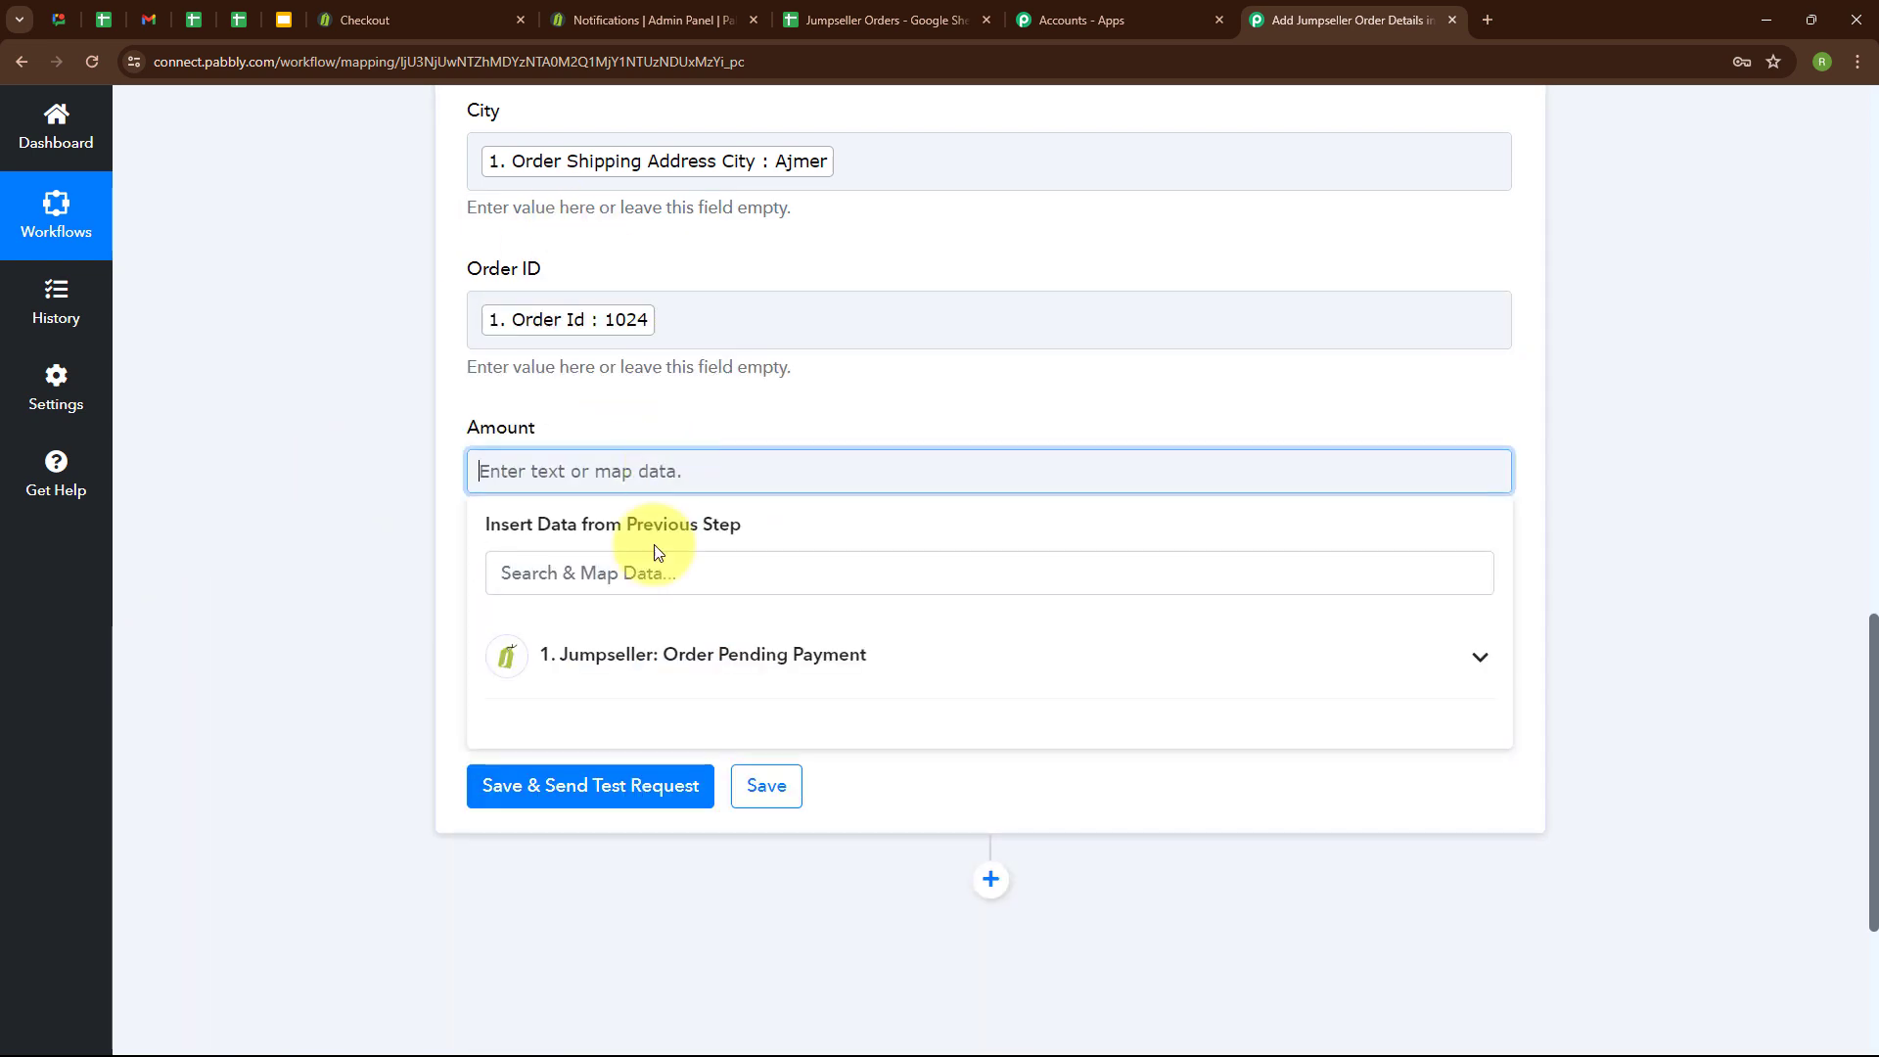
left_click(650, 675)
scroll(636, 685, "down", 5)
left_click(616, 684)
left_click(364, 703)
Map the Payment Method field to Order Payment Method Name, then save the action and send a test request.
scroll(996, 411, "down", 2)
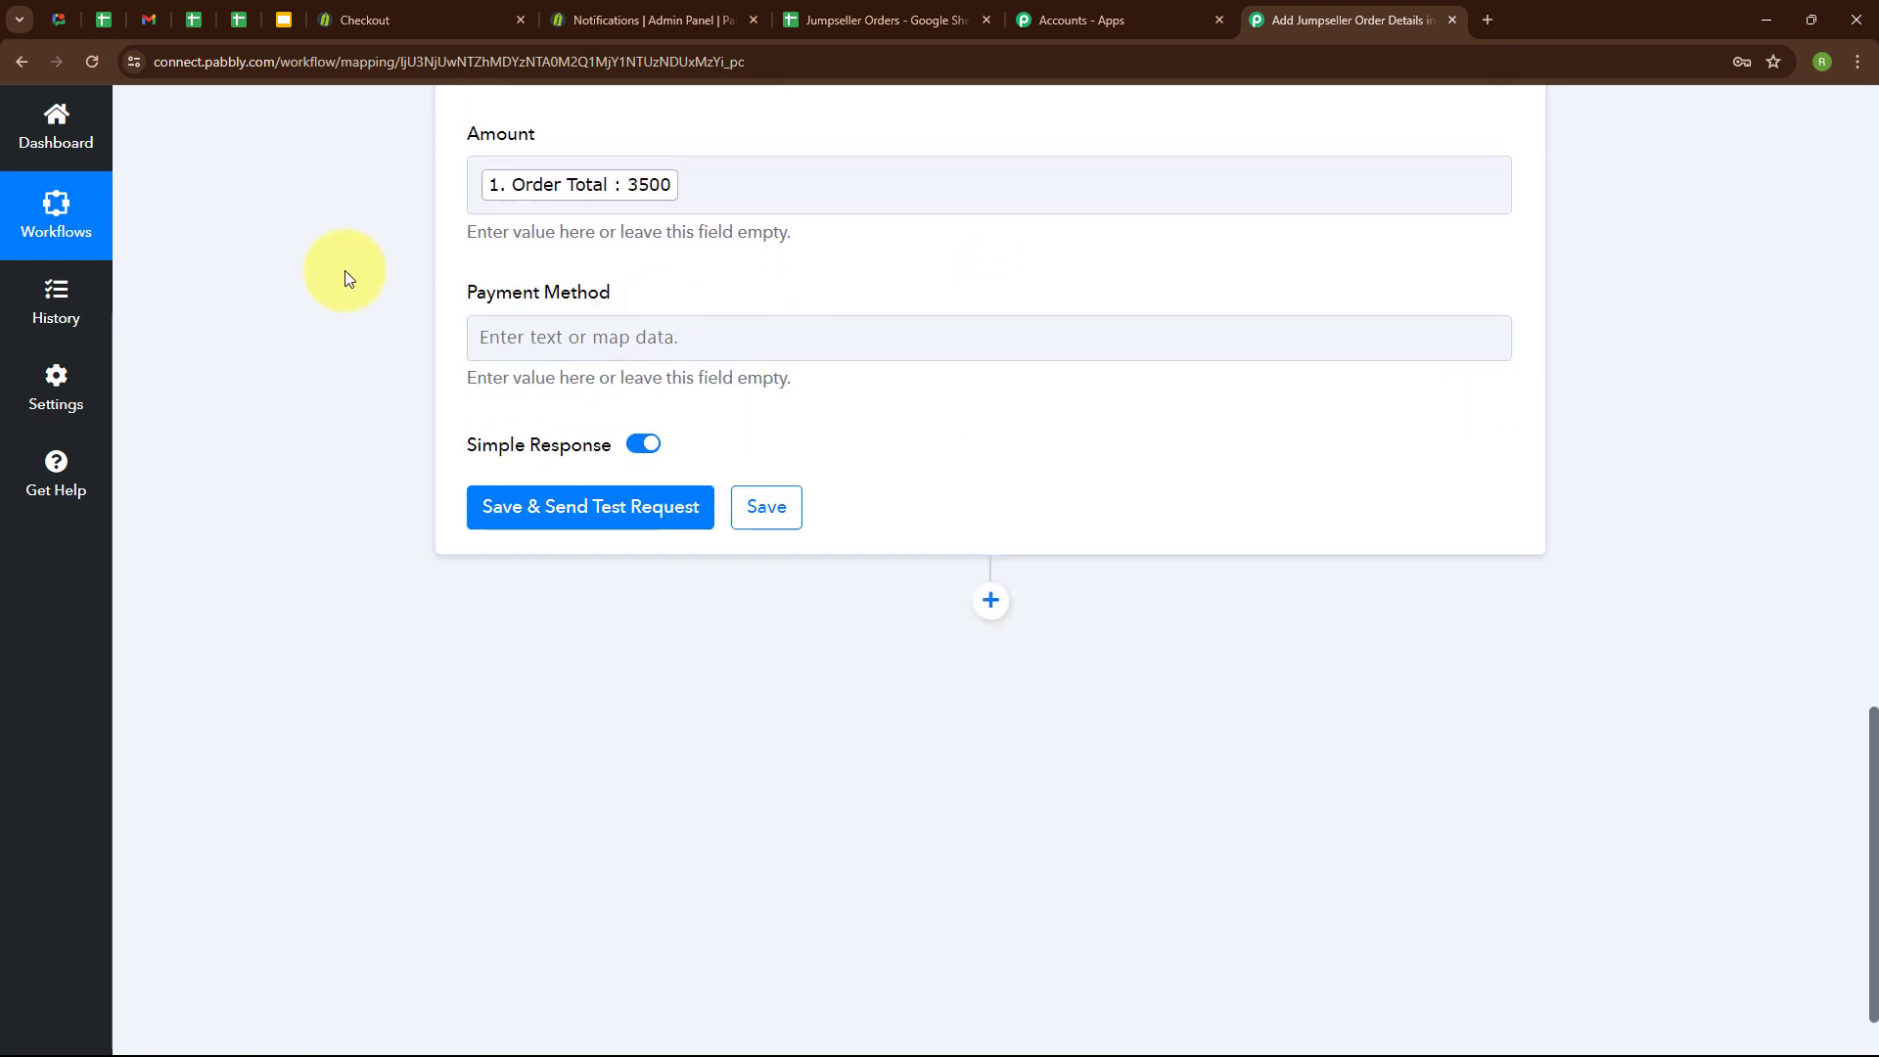
left_click(641, 337)
left_click(618, 515)
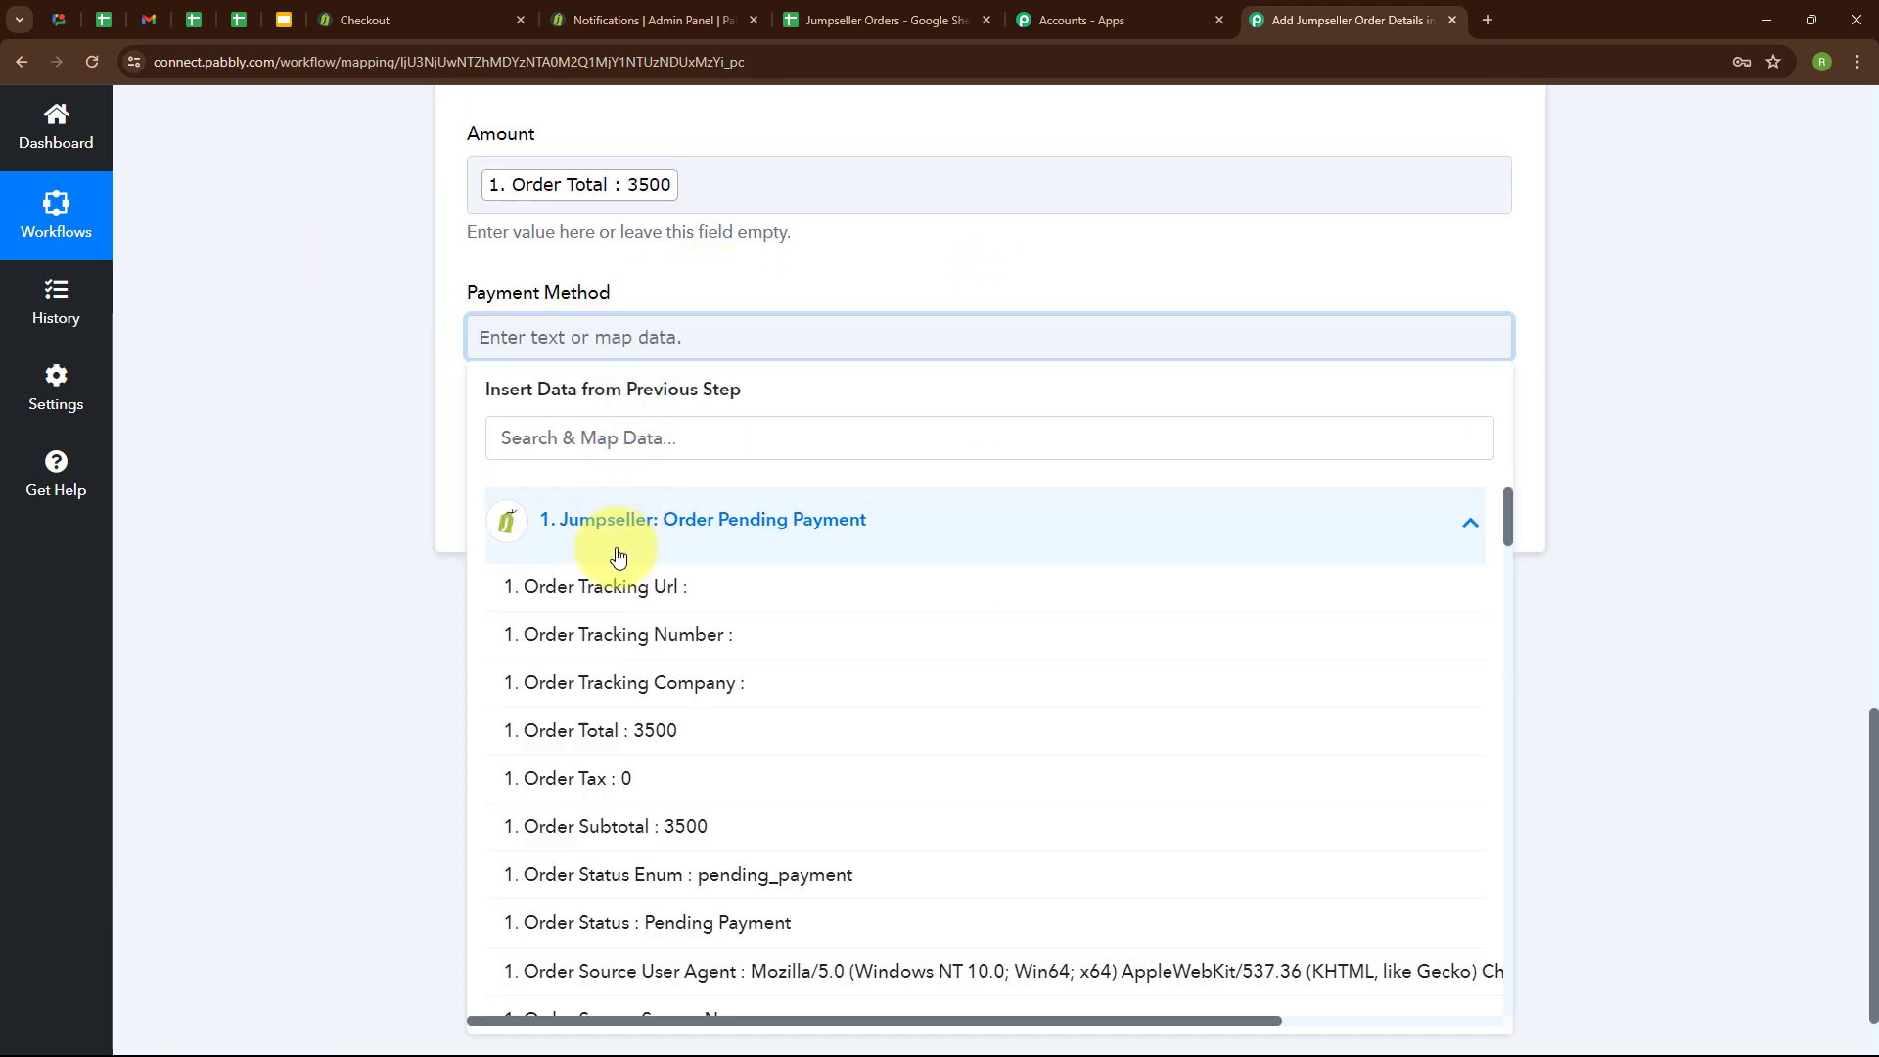
scroll(792, 608, "down", 5)
left_click(440, 646)
scroll(1128, 373, "up", 5)
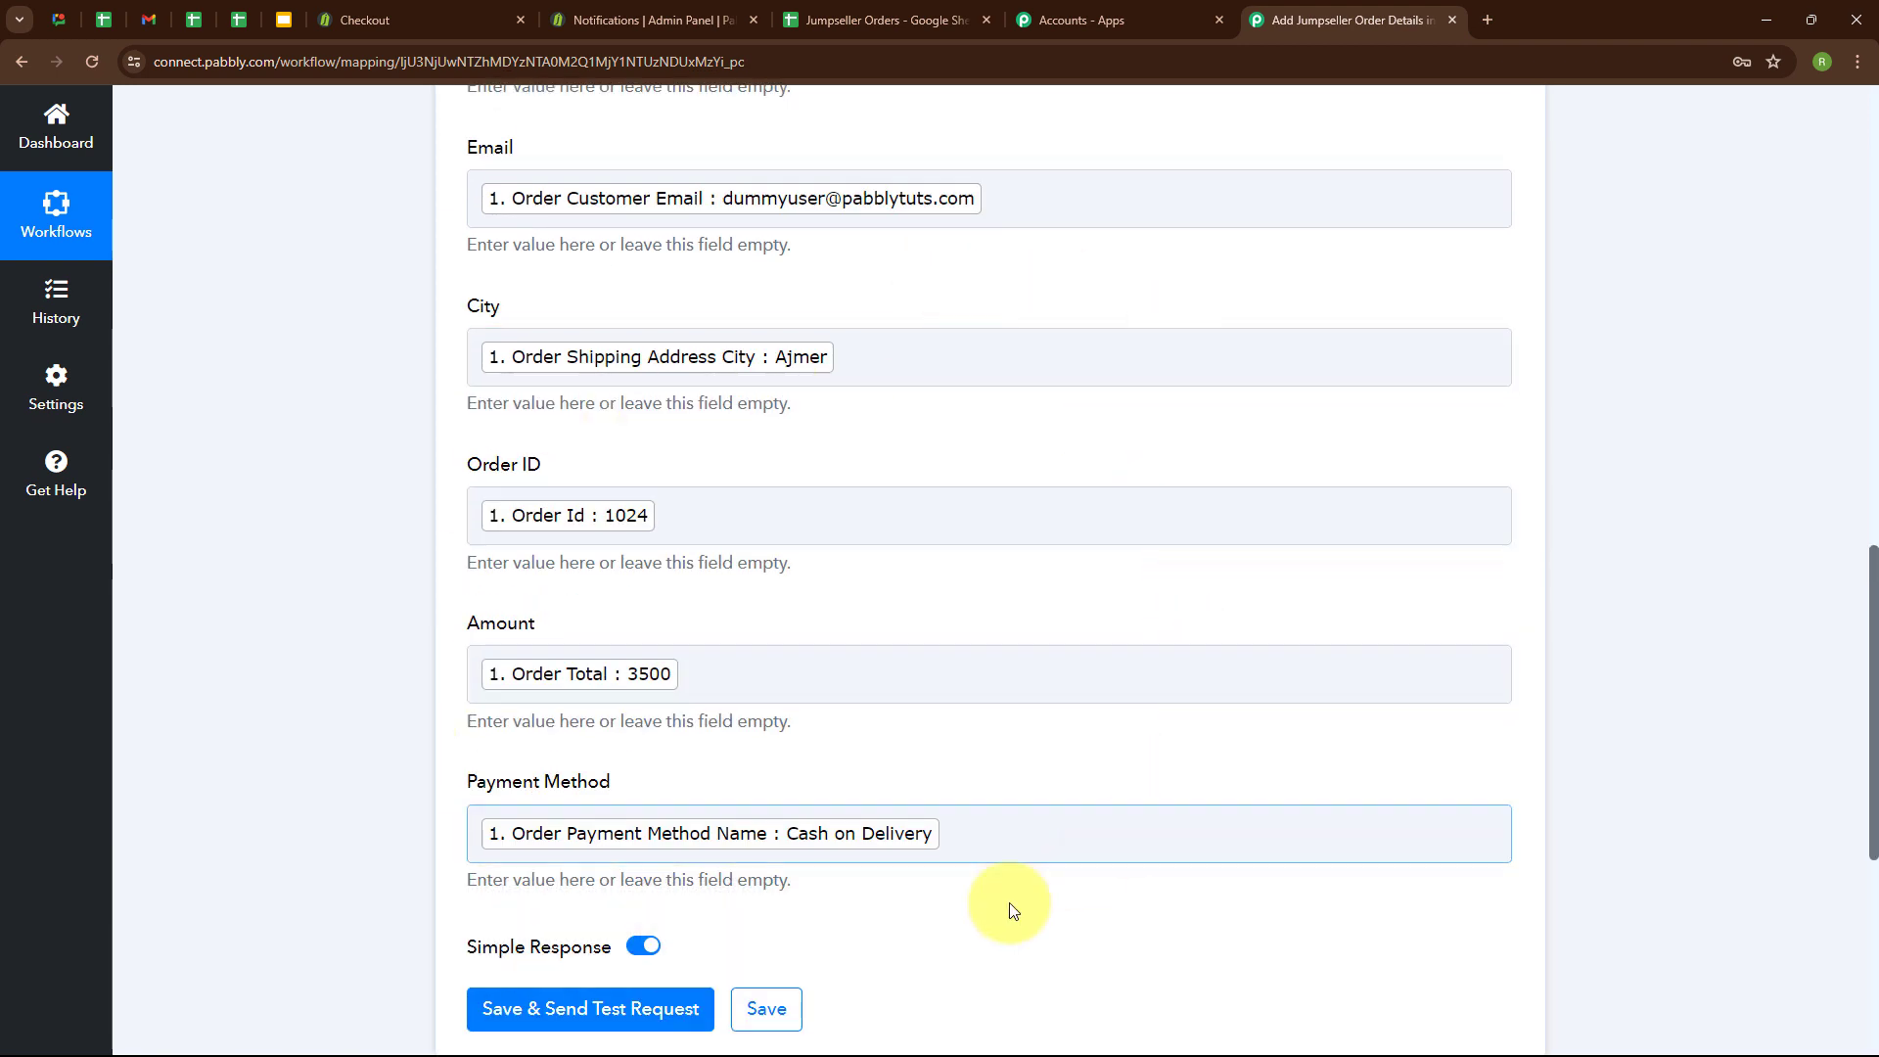
left_click(661, 1008)
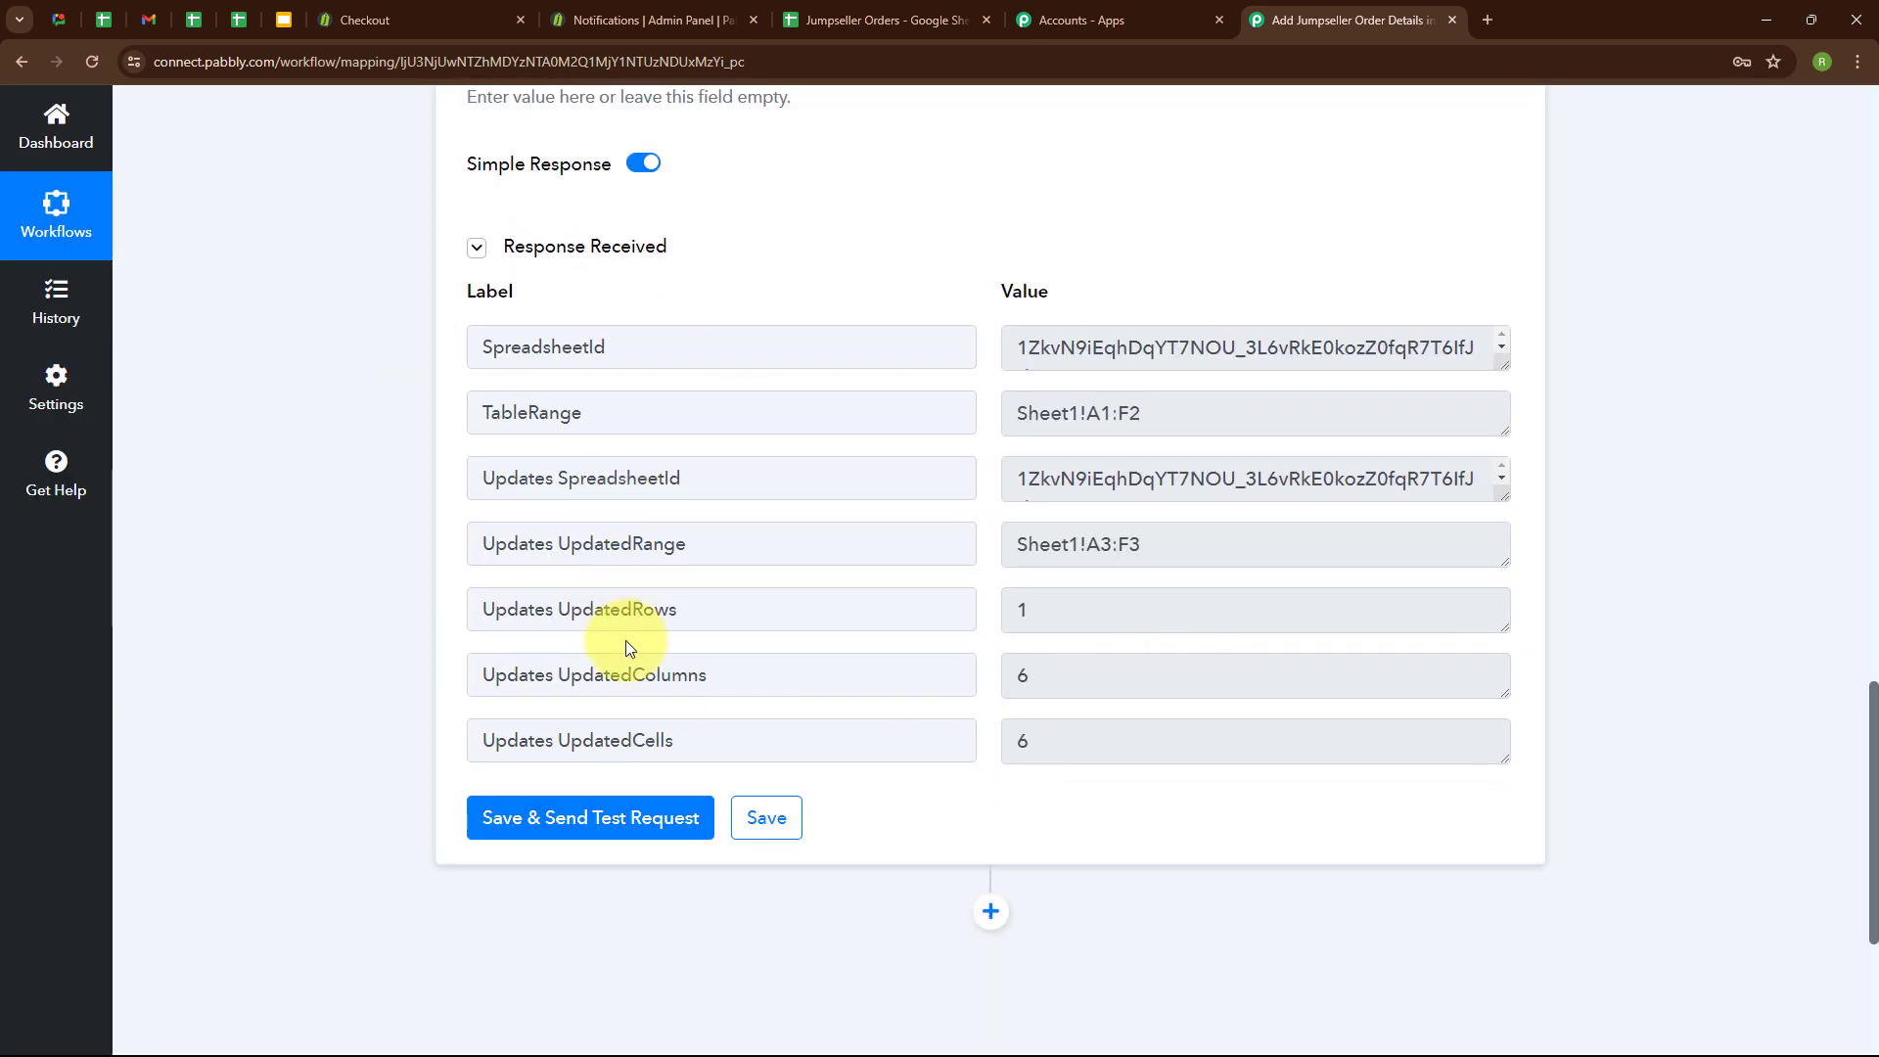
Check the new order row's customer, city, order and payment details in the Jumpseller Orders spreadsheet, and return to the workflow.
left_click(886, 19)
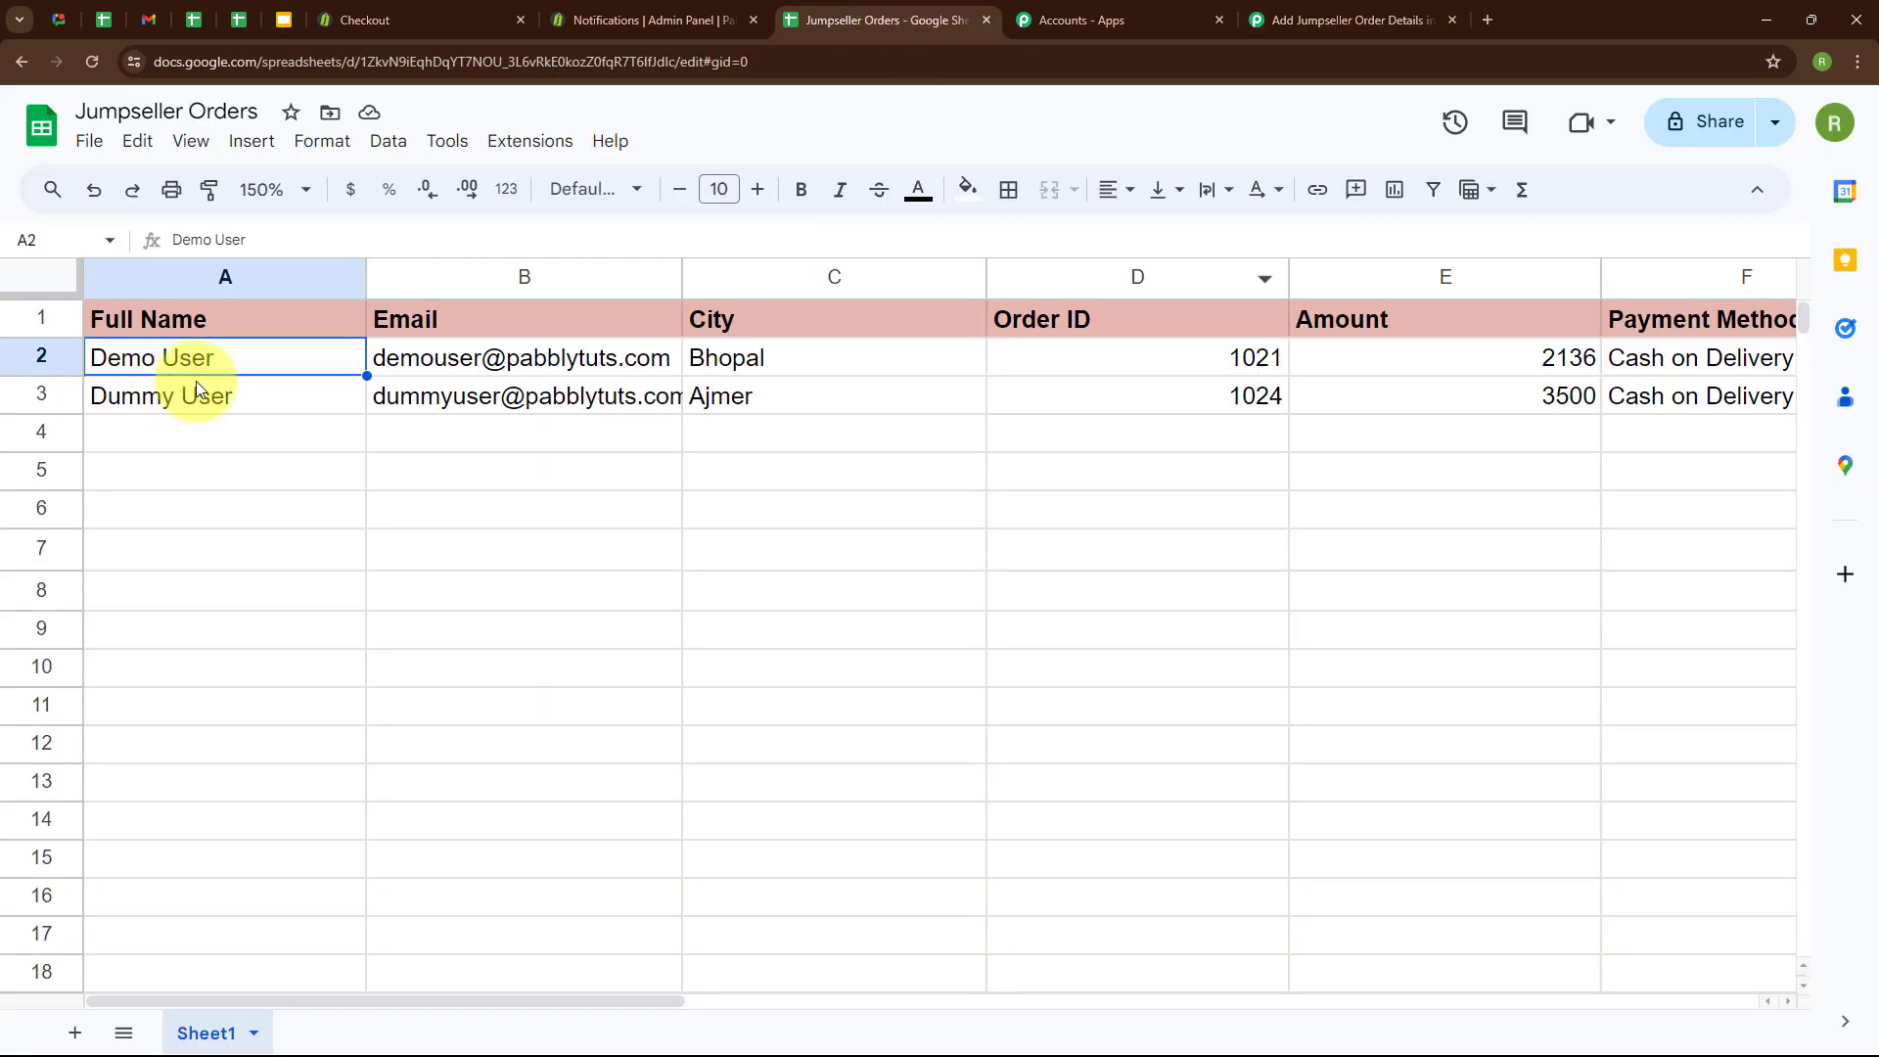
left_click(313, 405)
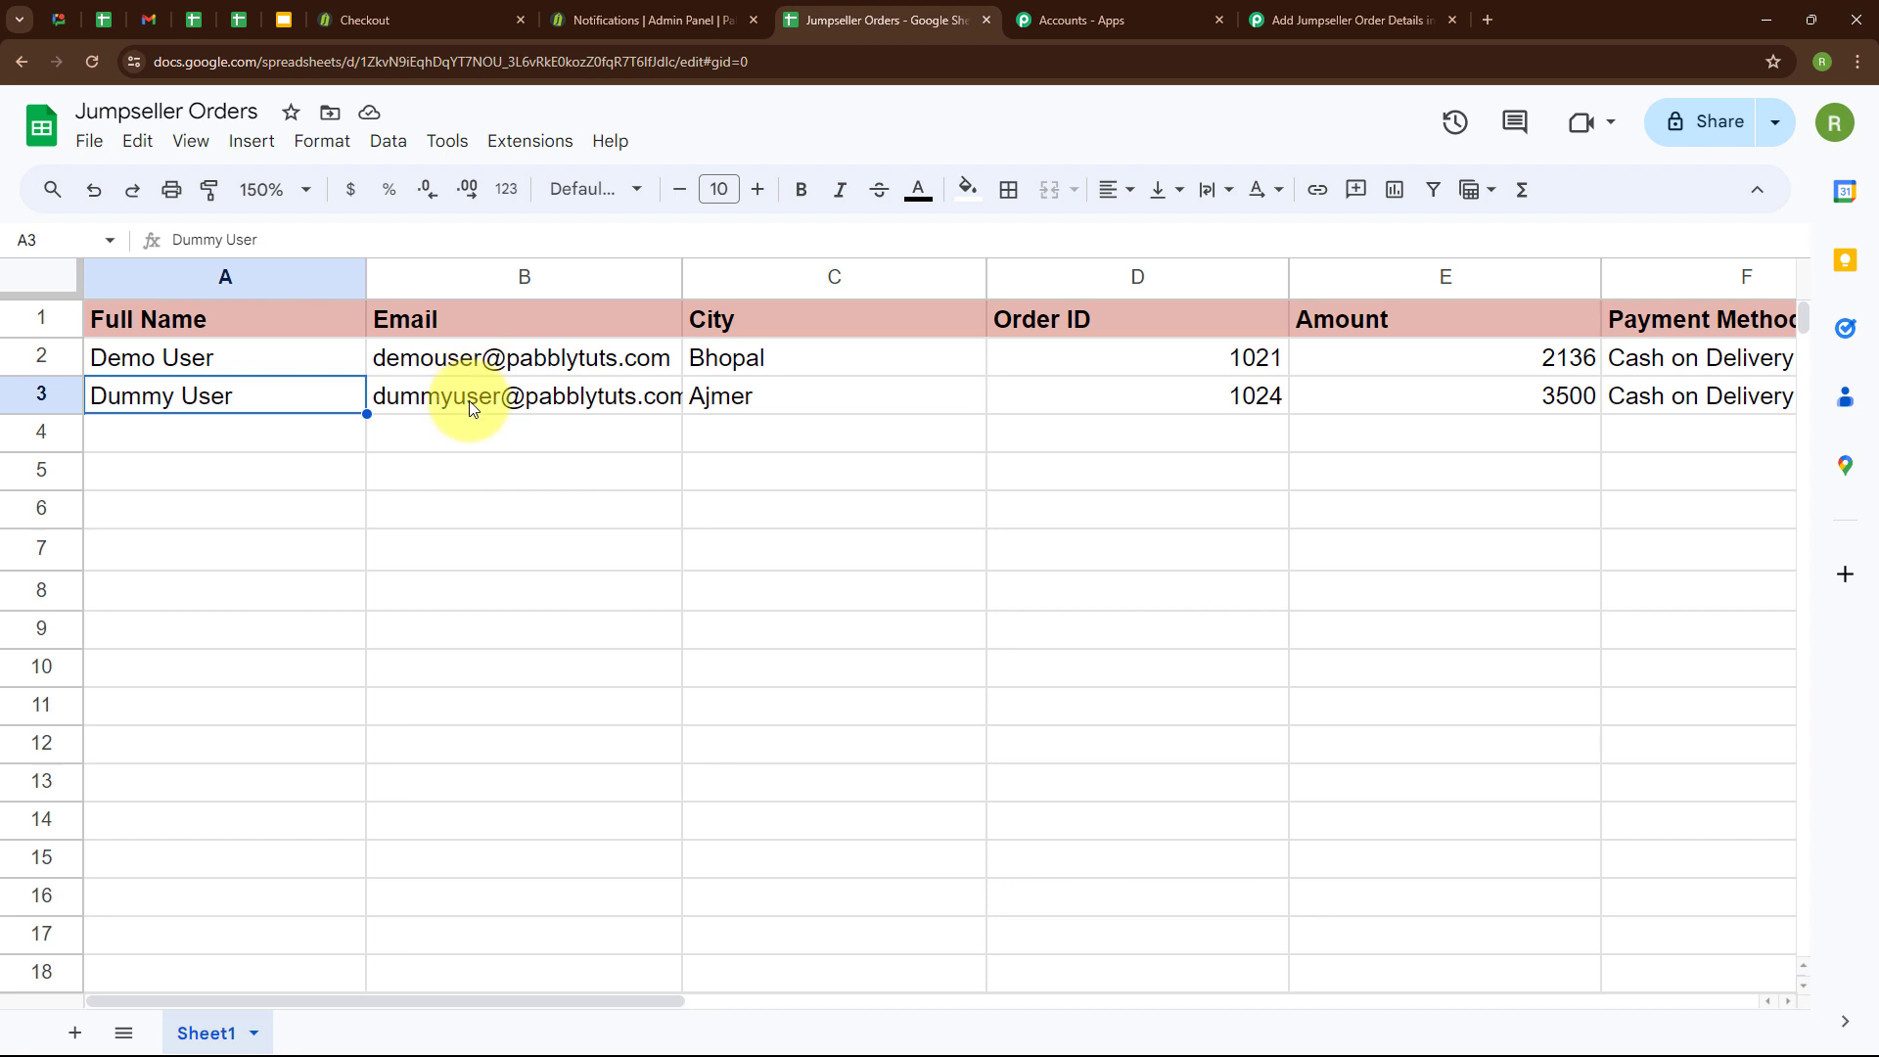
mouse_move(471, 407)
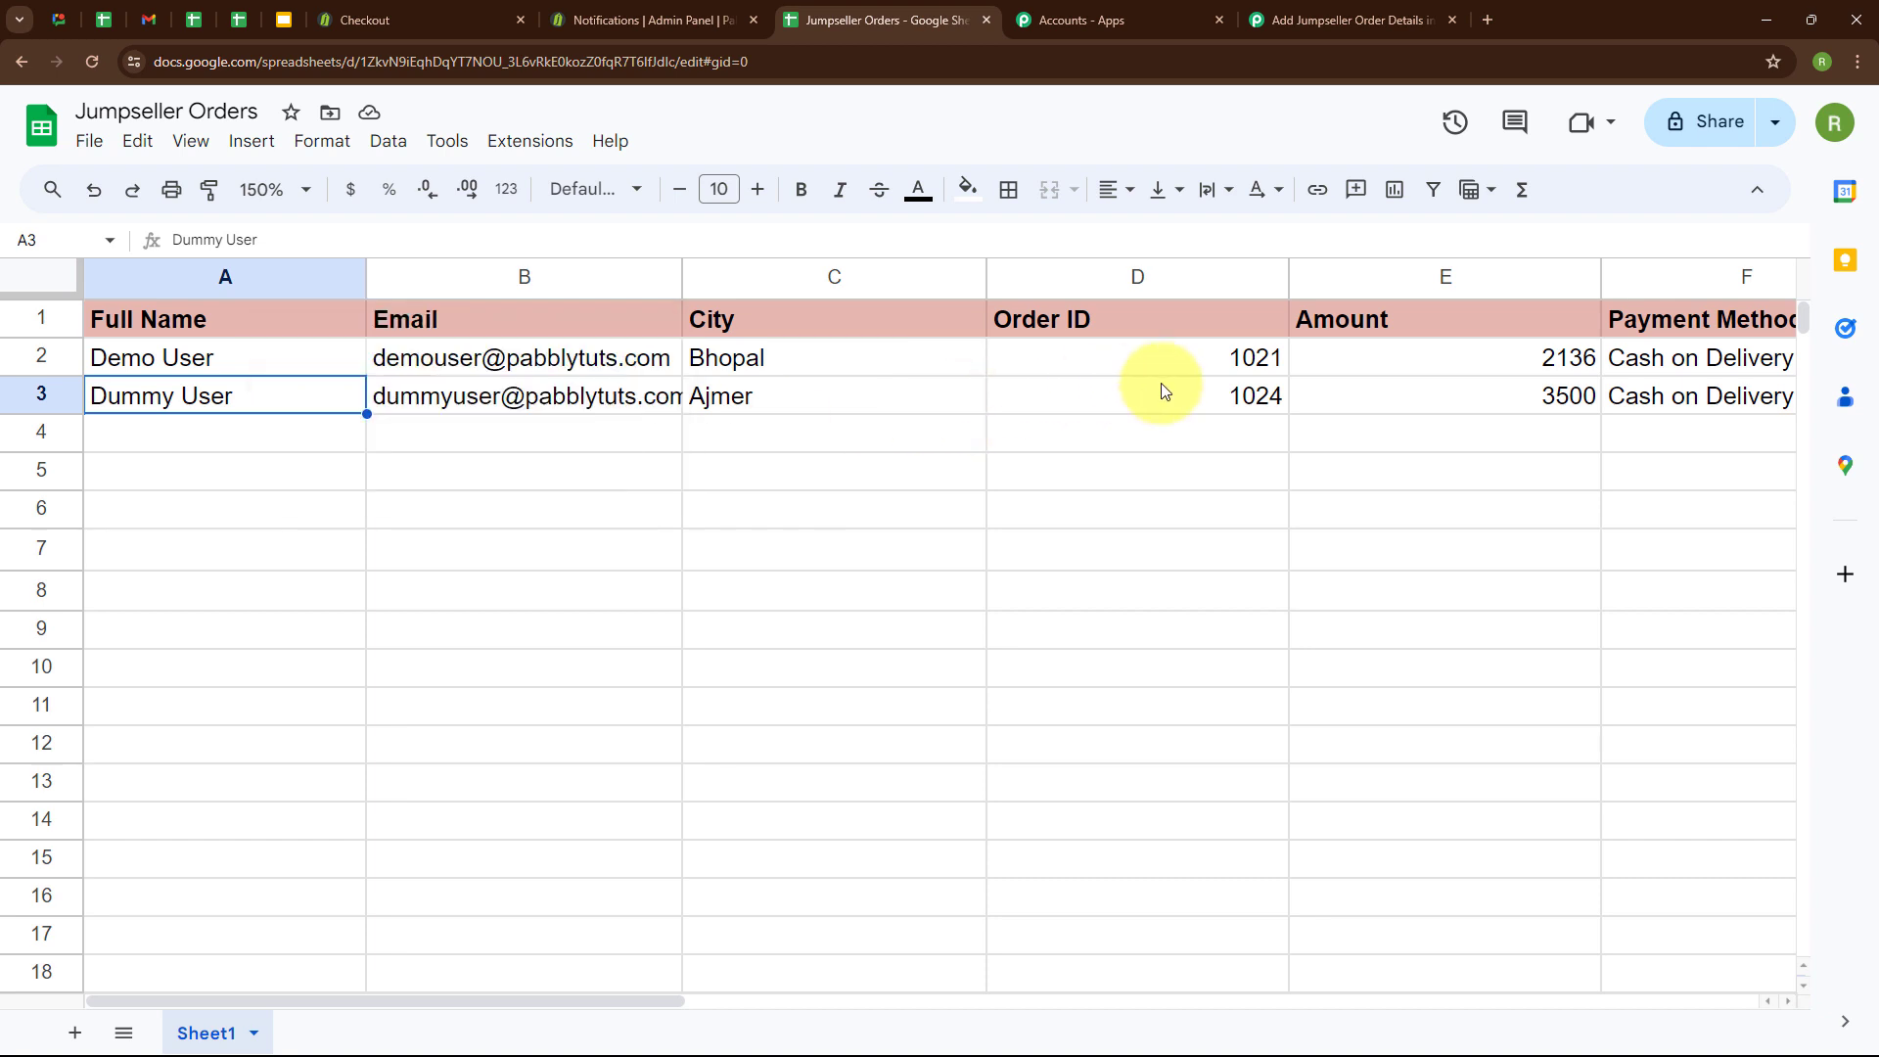
left_click(1683, 396)
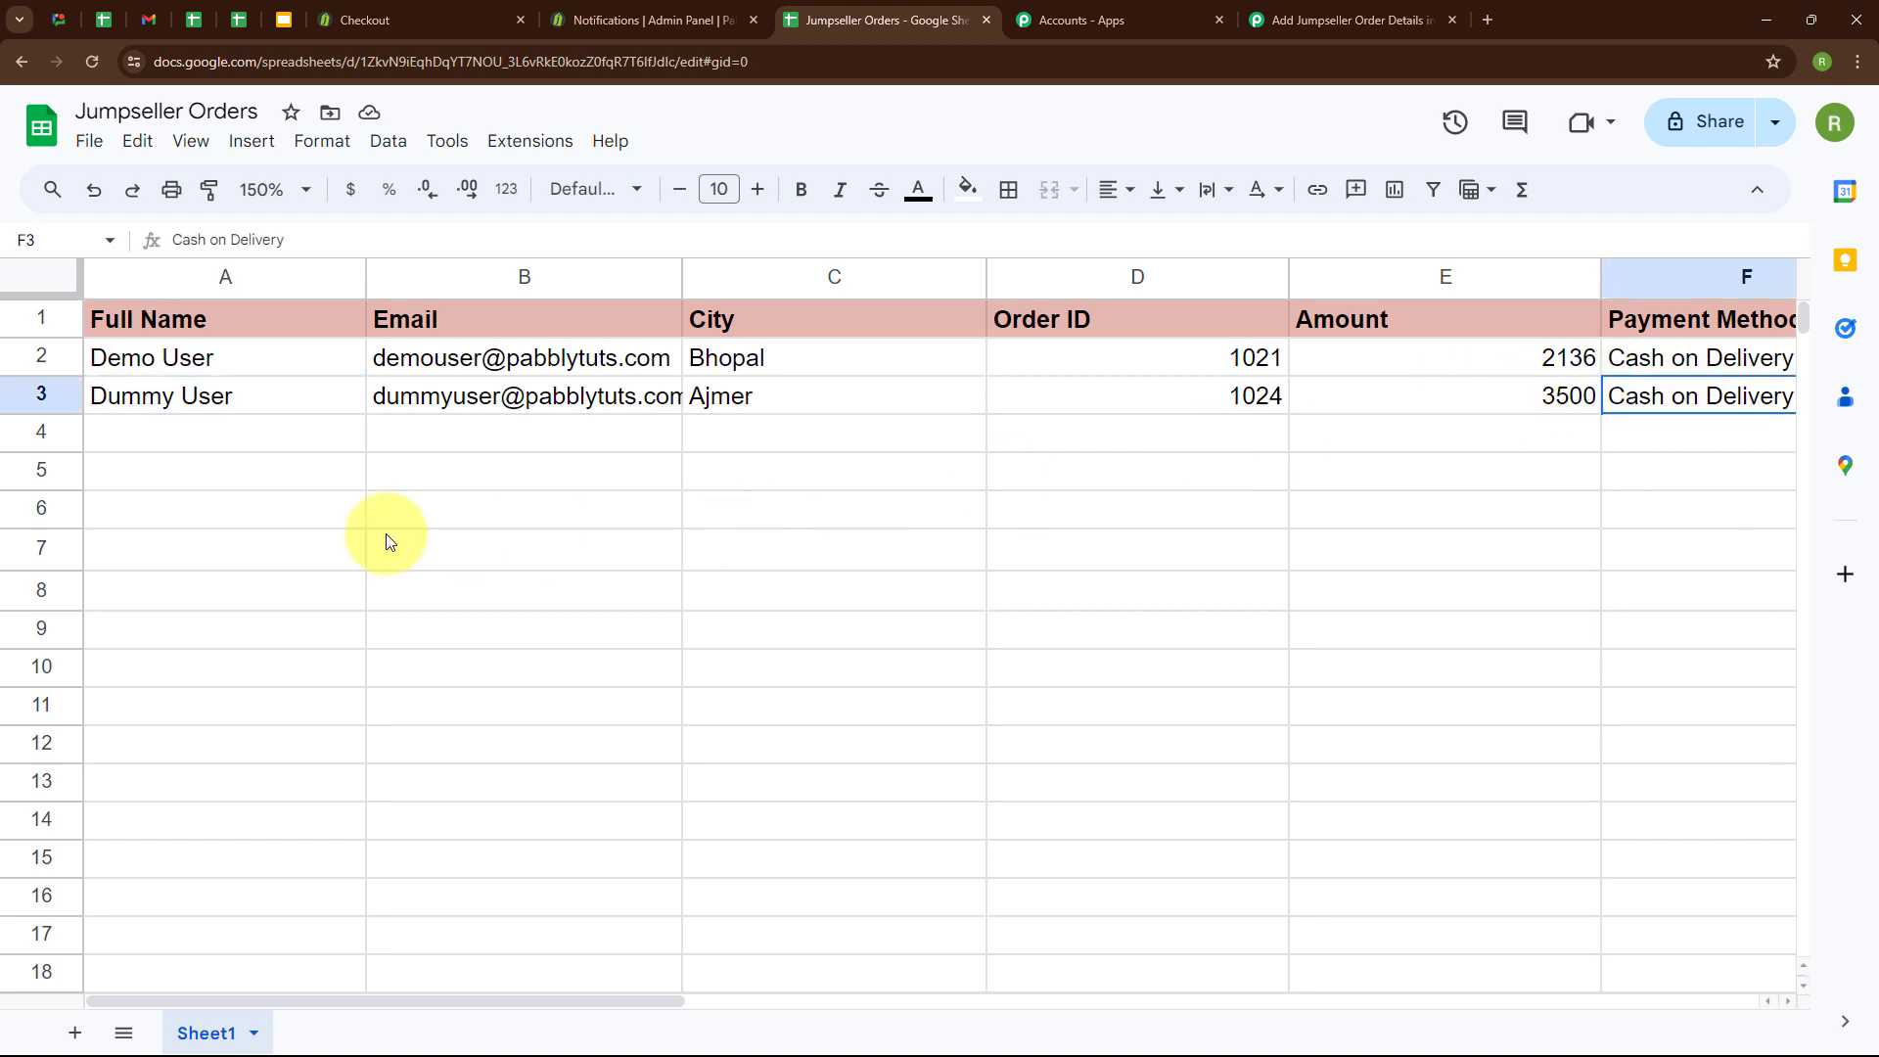
left_click(1274, 12)
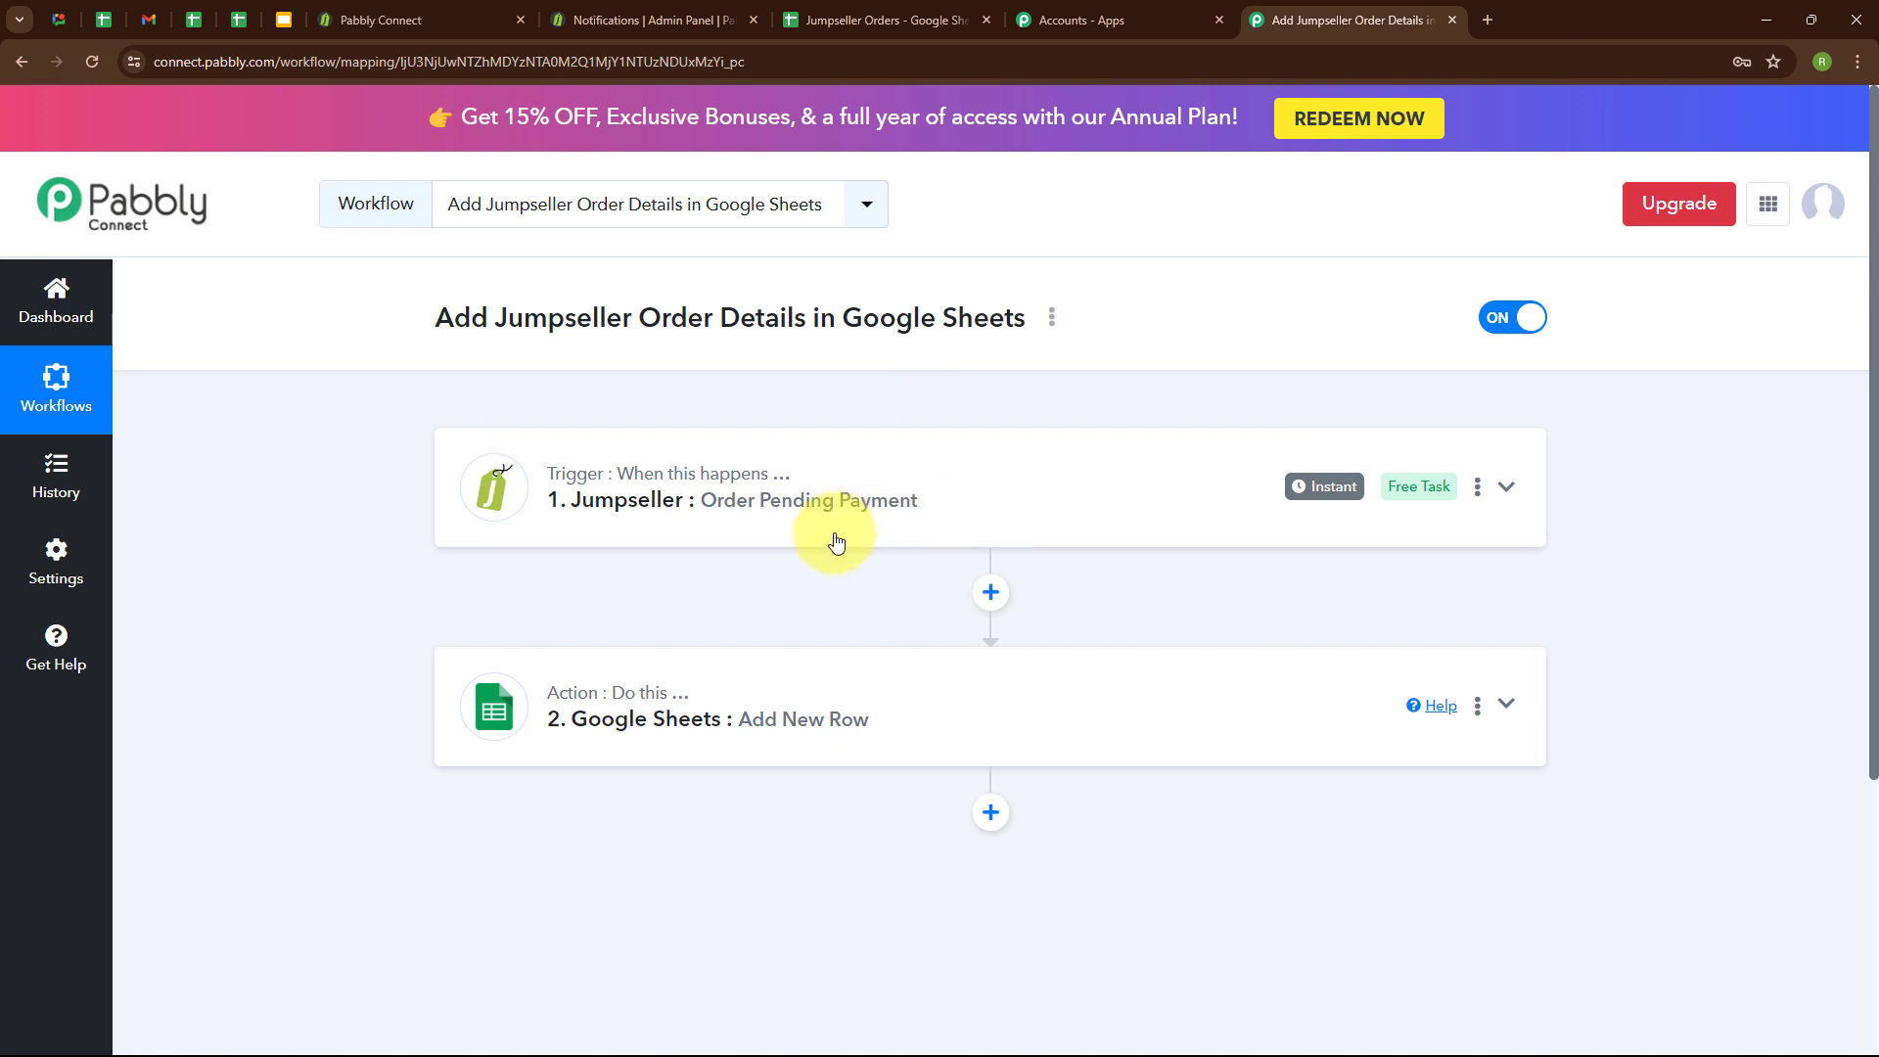
Switch to the Jumpseller store, add five units of Testing Product in Red to the cart and proceed to checkout.
left_click(460, 21)
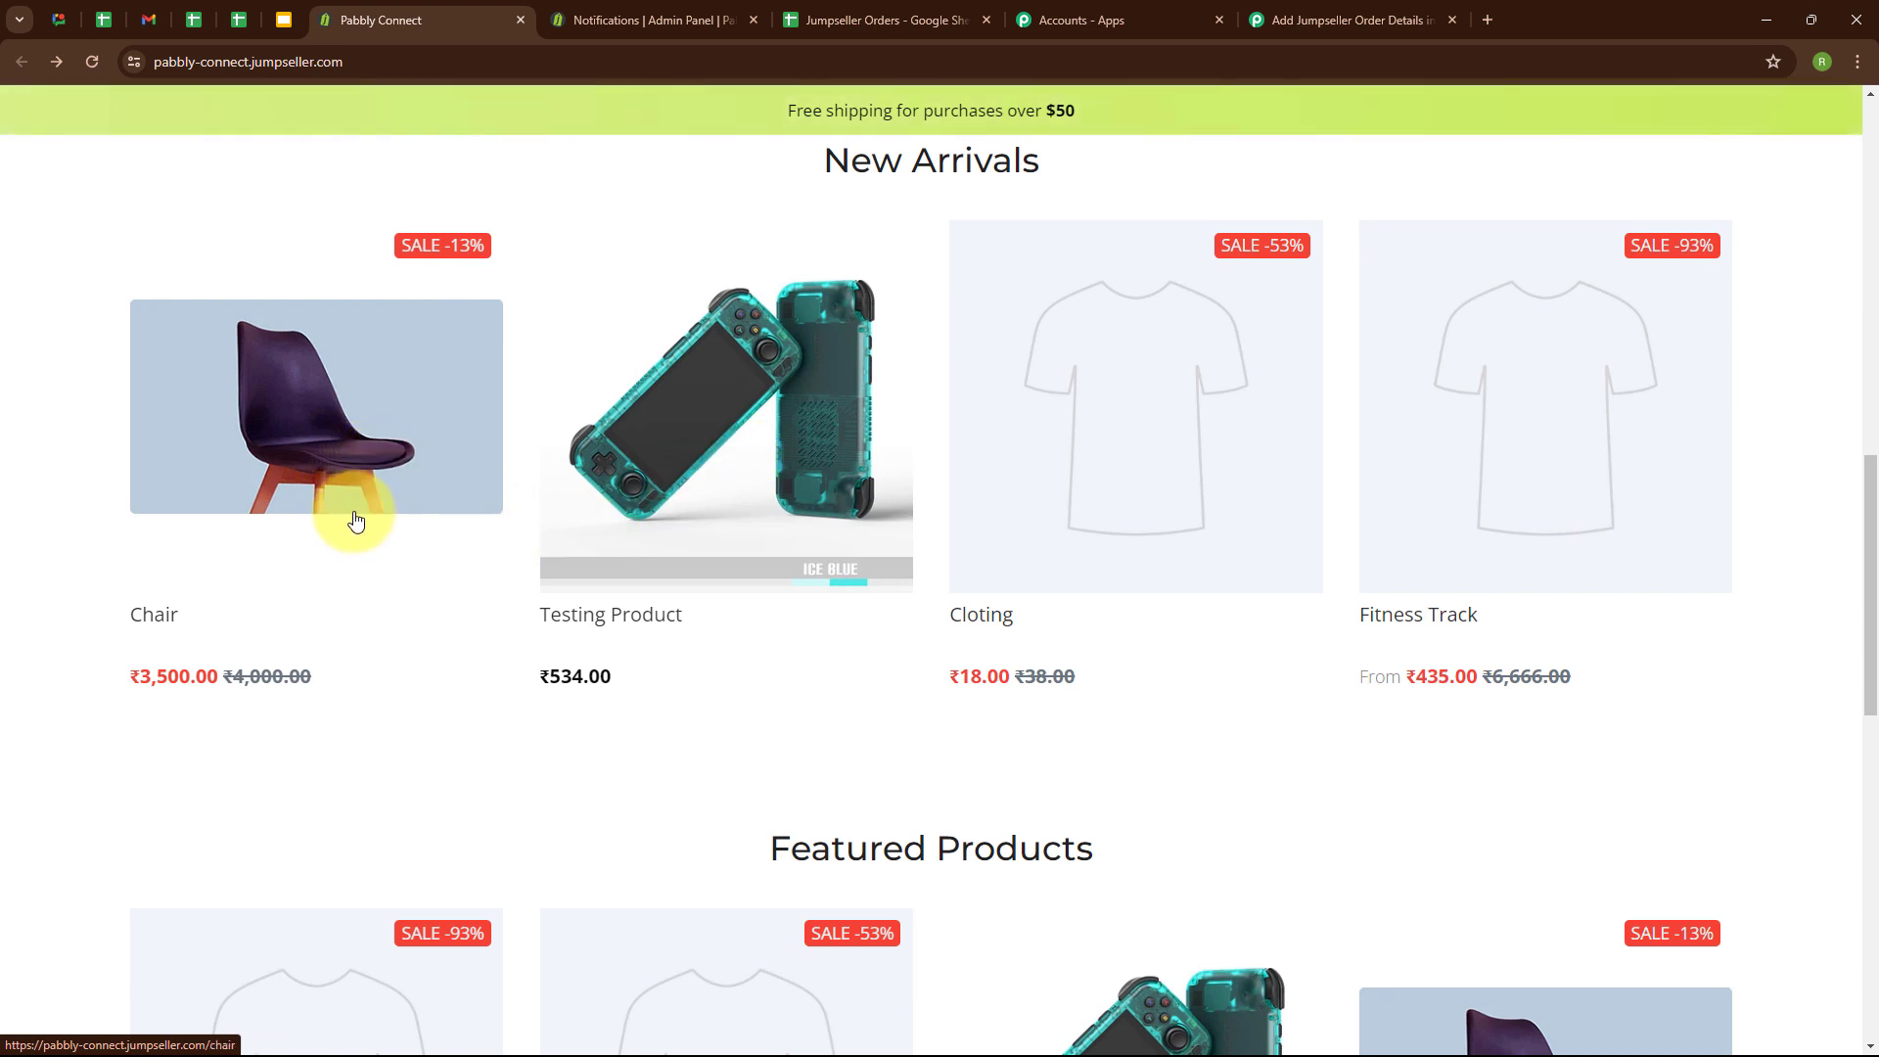
left_click(629, 443)
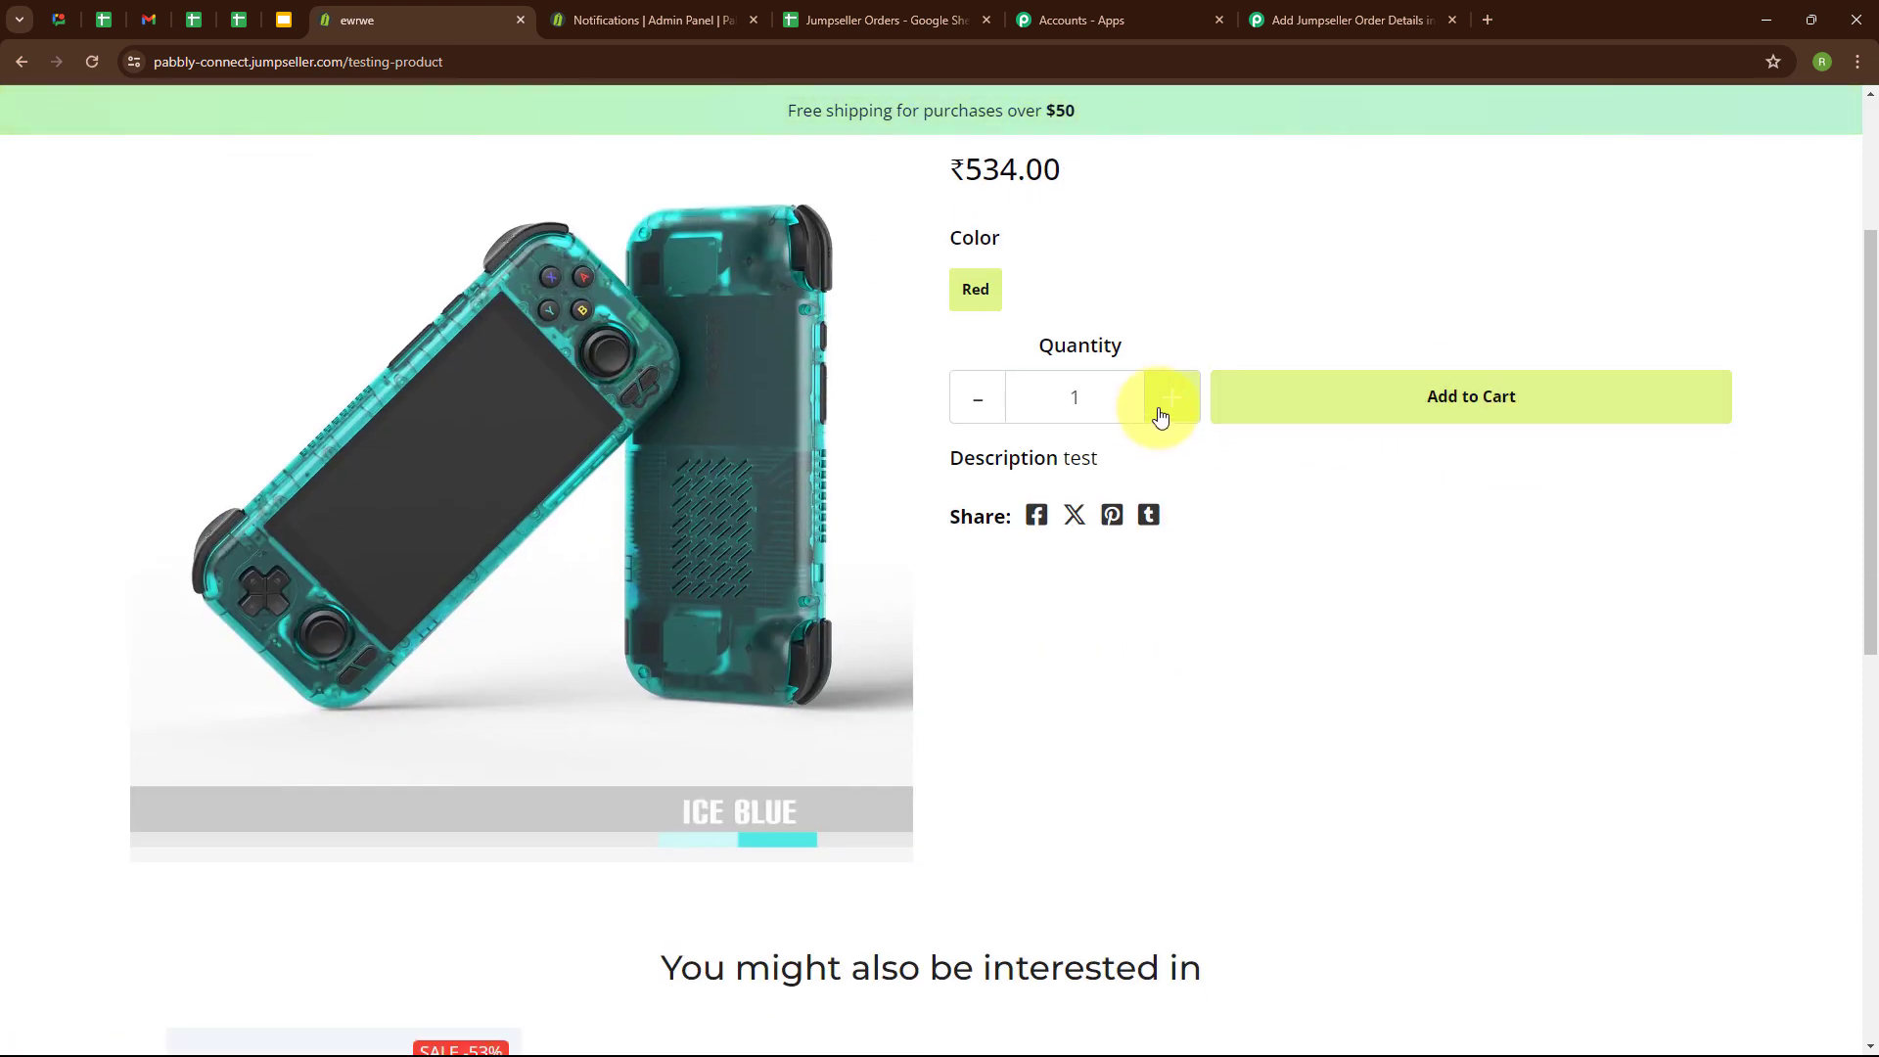
left_click(1481, 406)
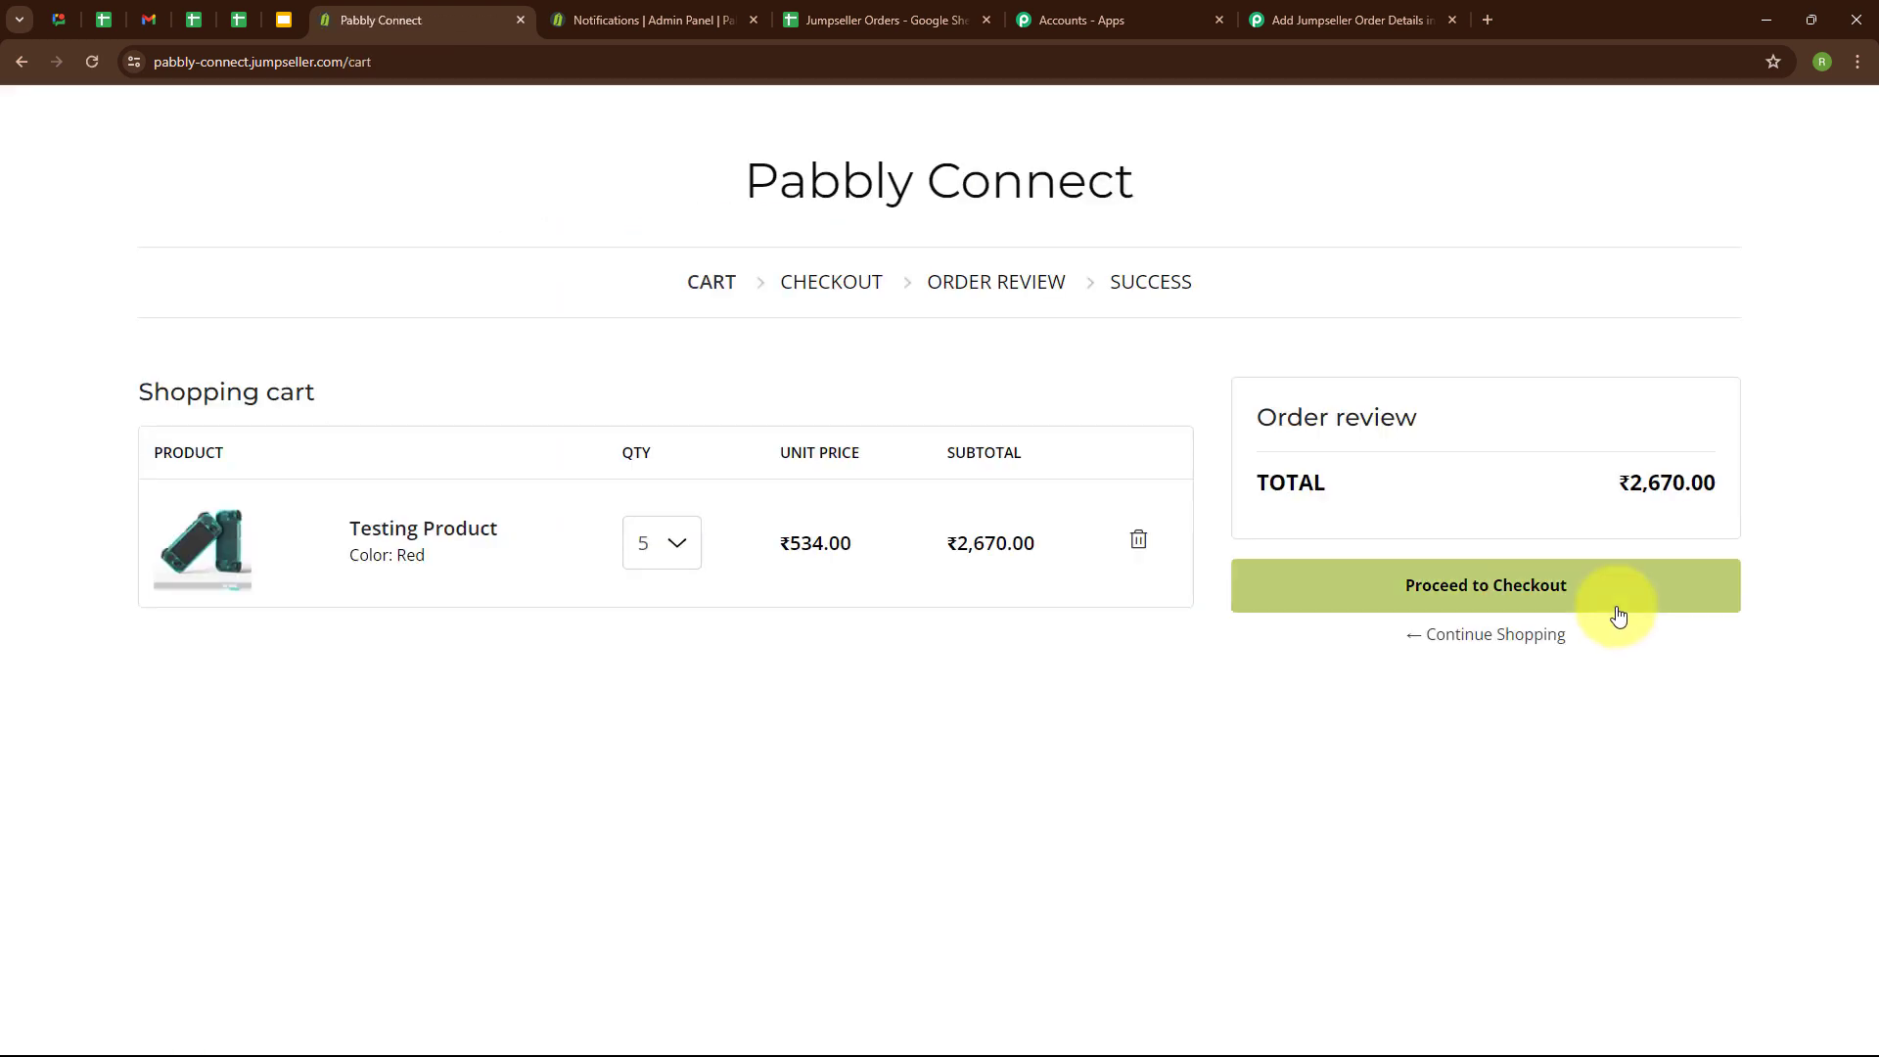
left_click(1605, 599)
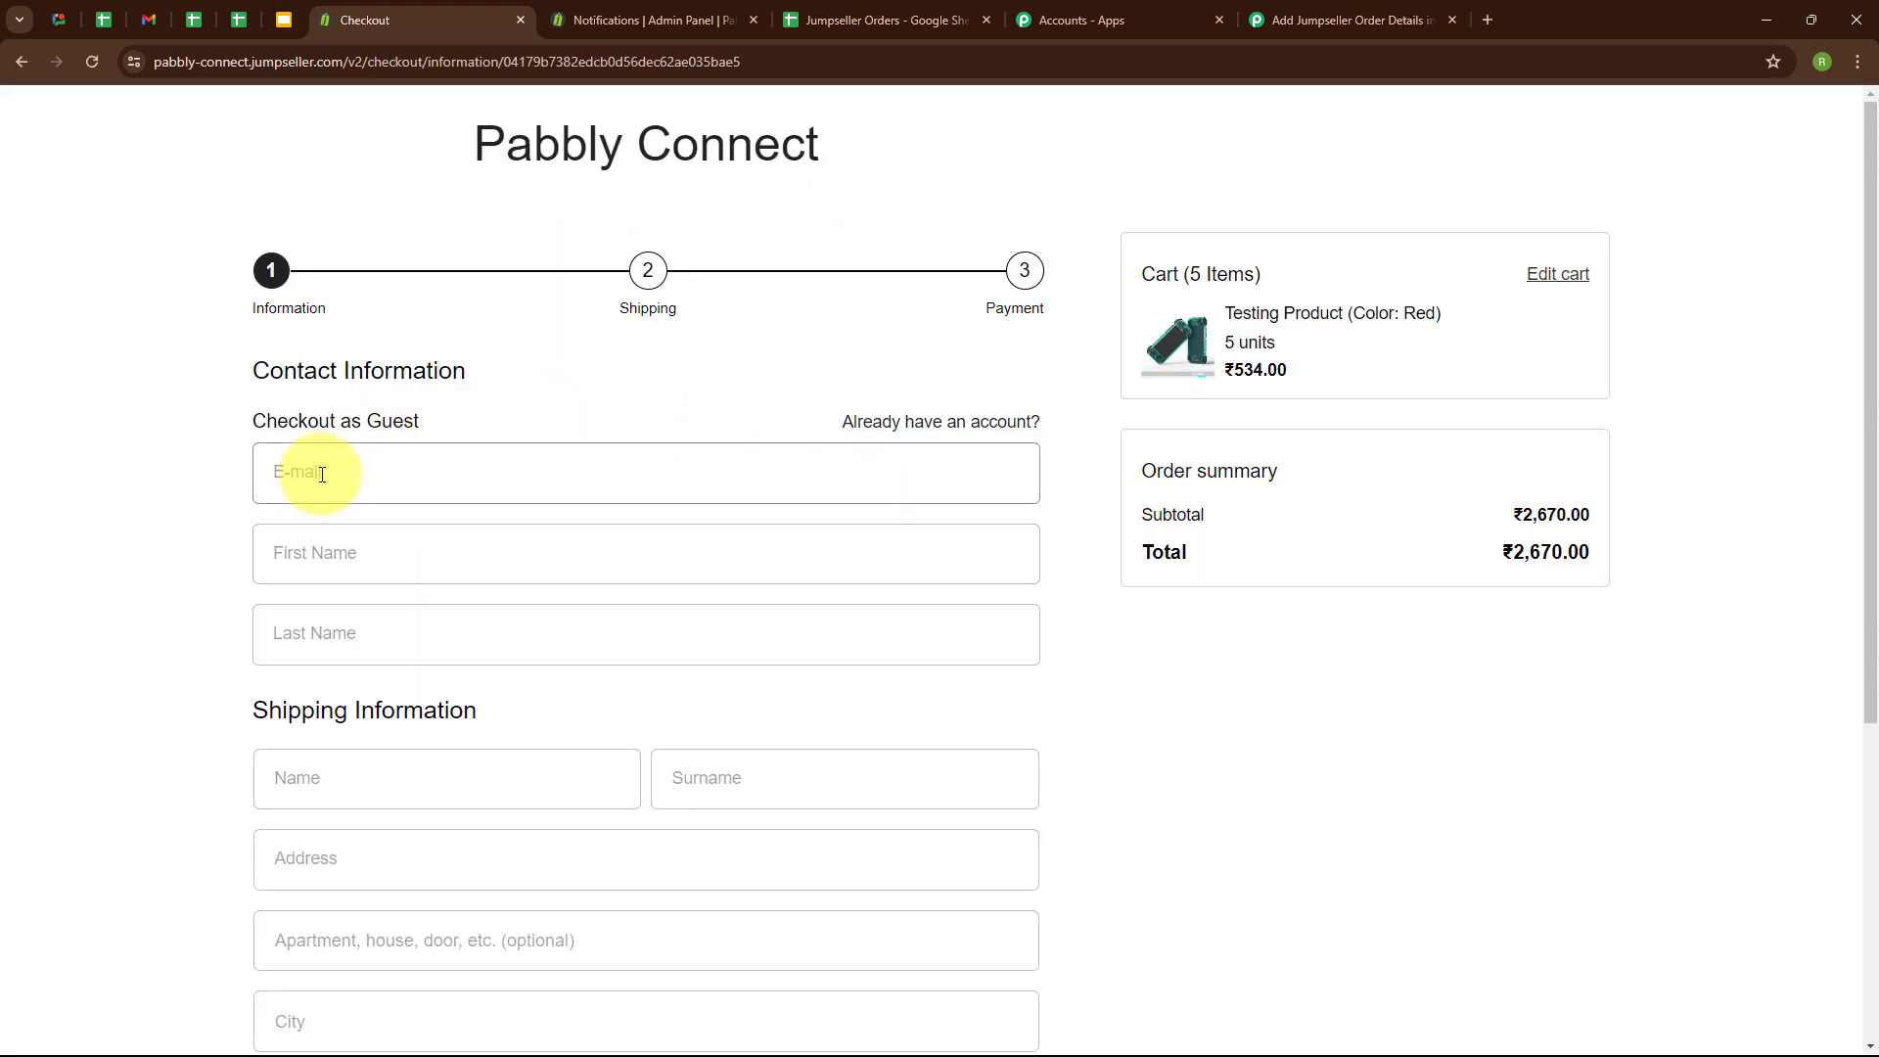
Fill in the guest checkout contact information with the test customer's e-mail, first name and last name.
left_click(321, 475)
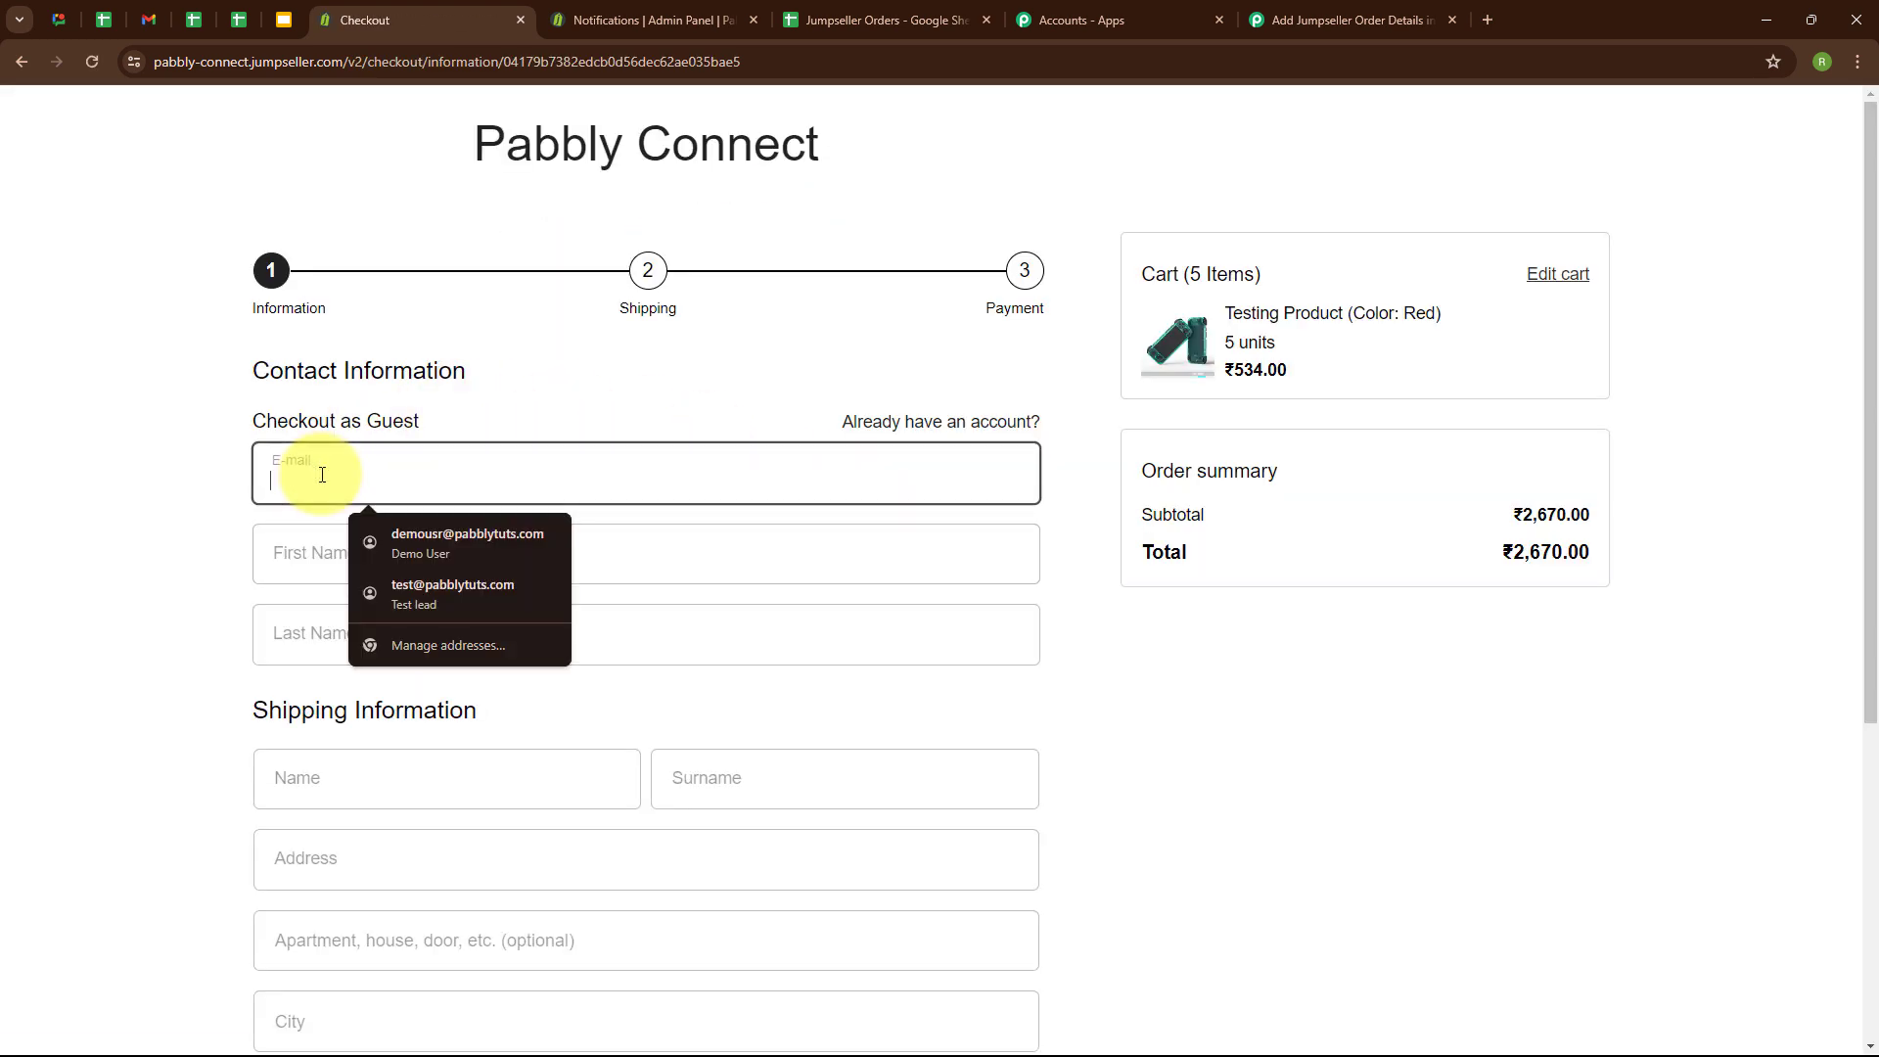
type("testuser")
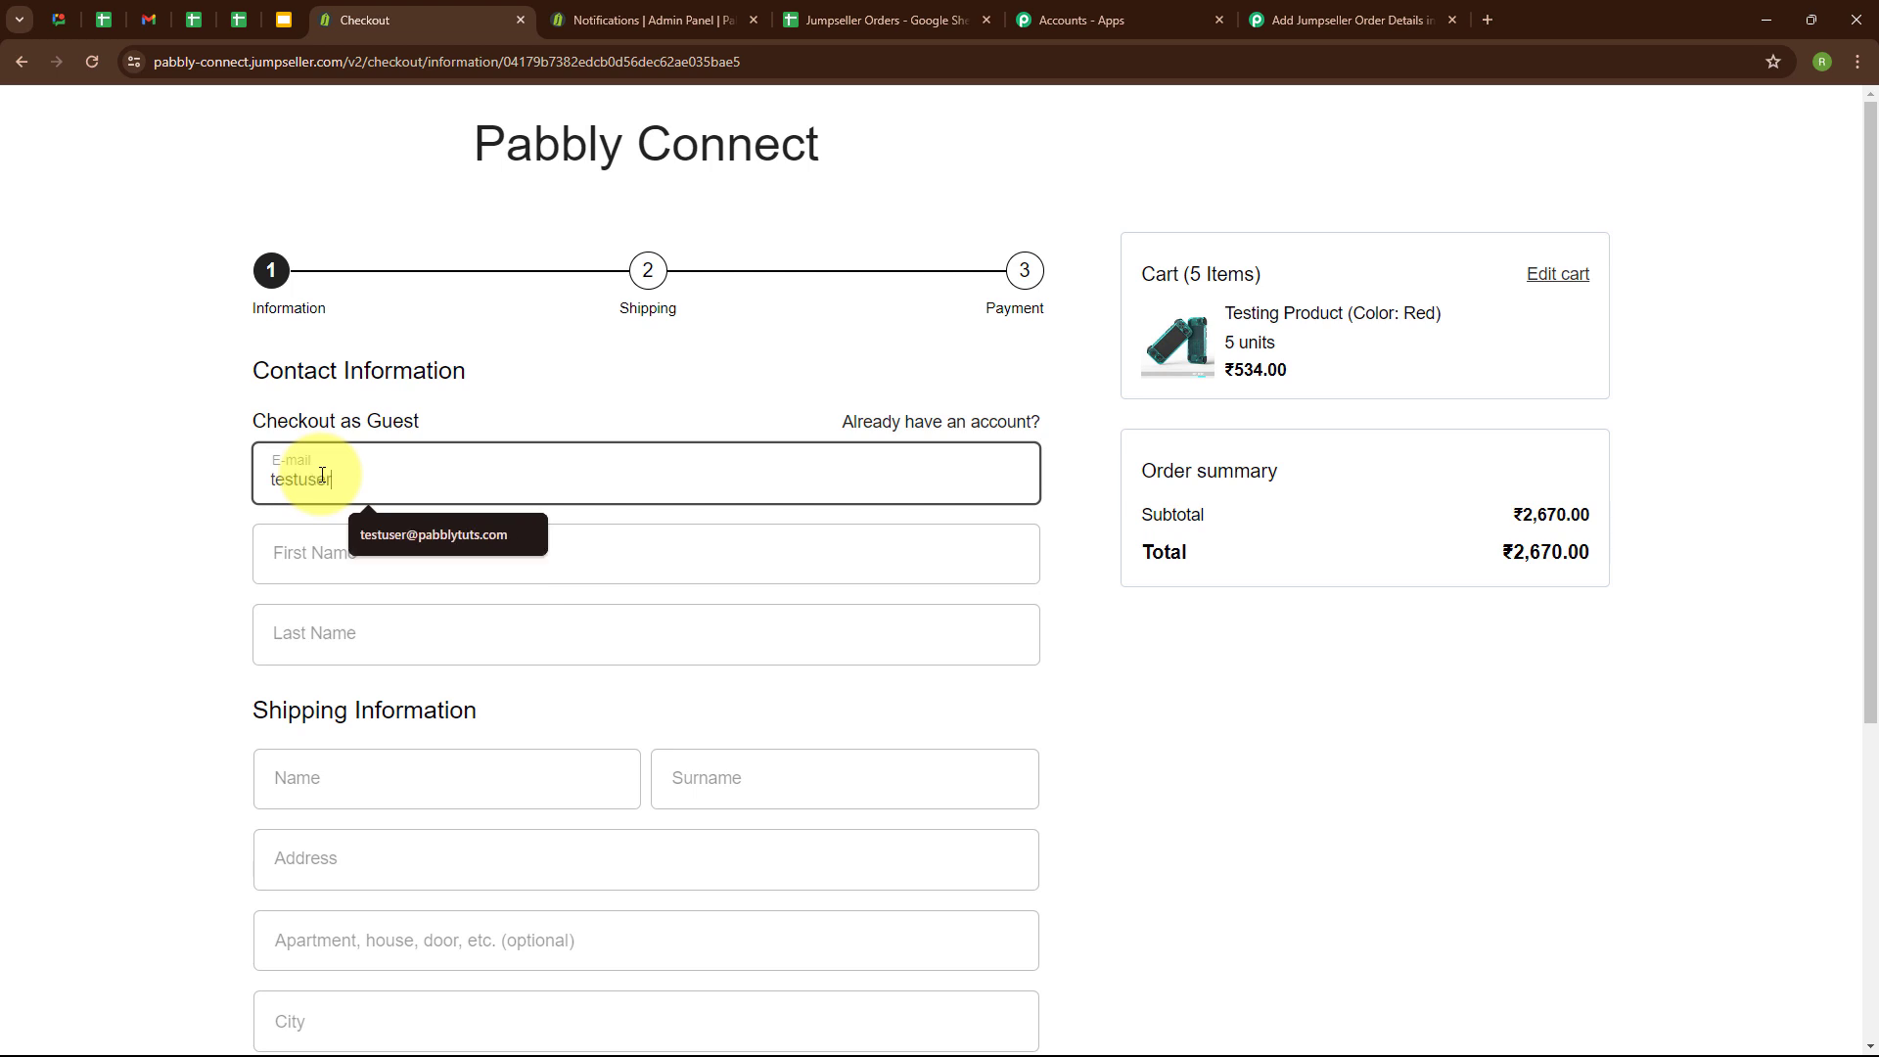
type("@")
left_click(433, 534)
left_click(294, 558)
type("Test")
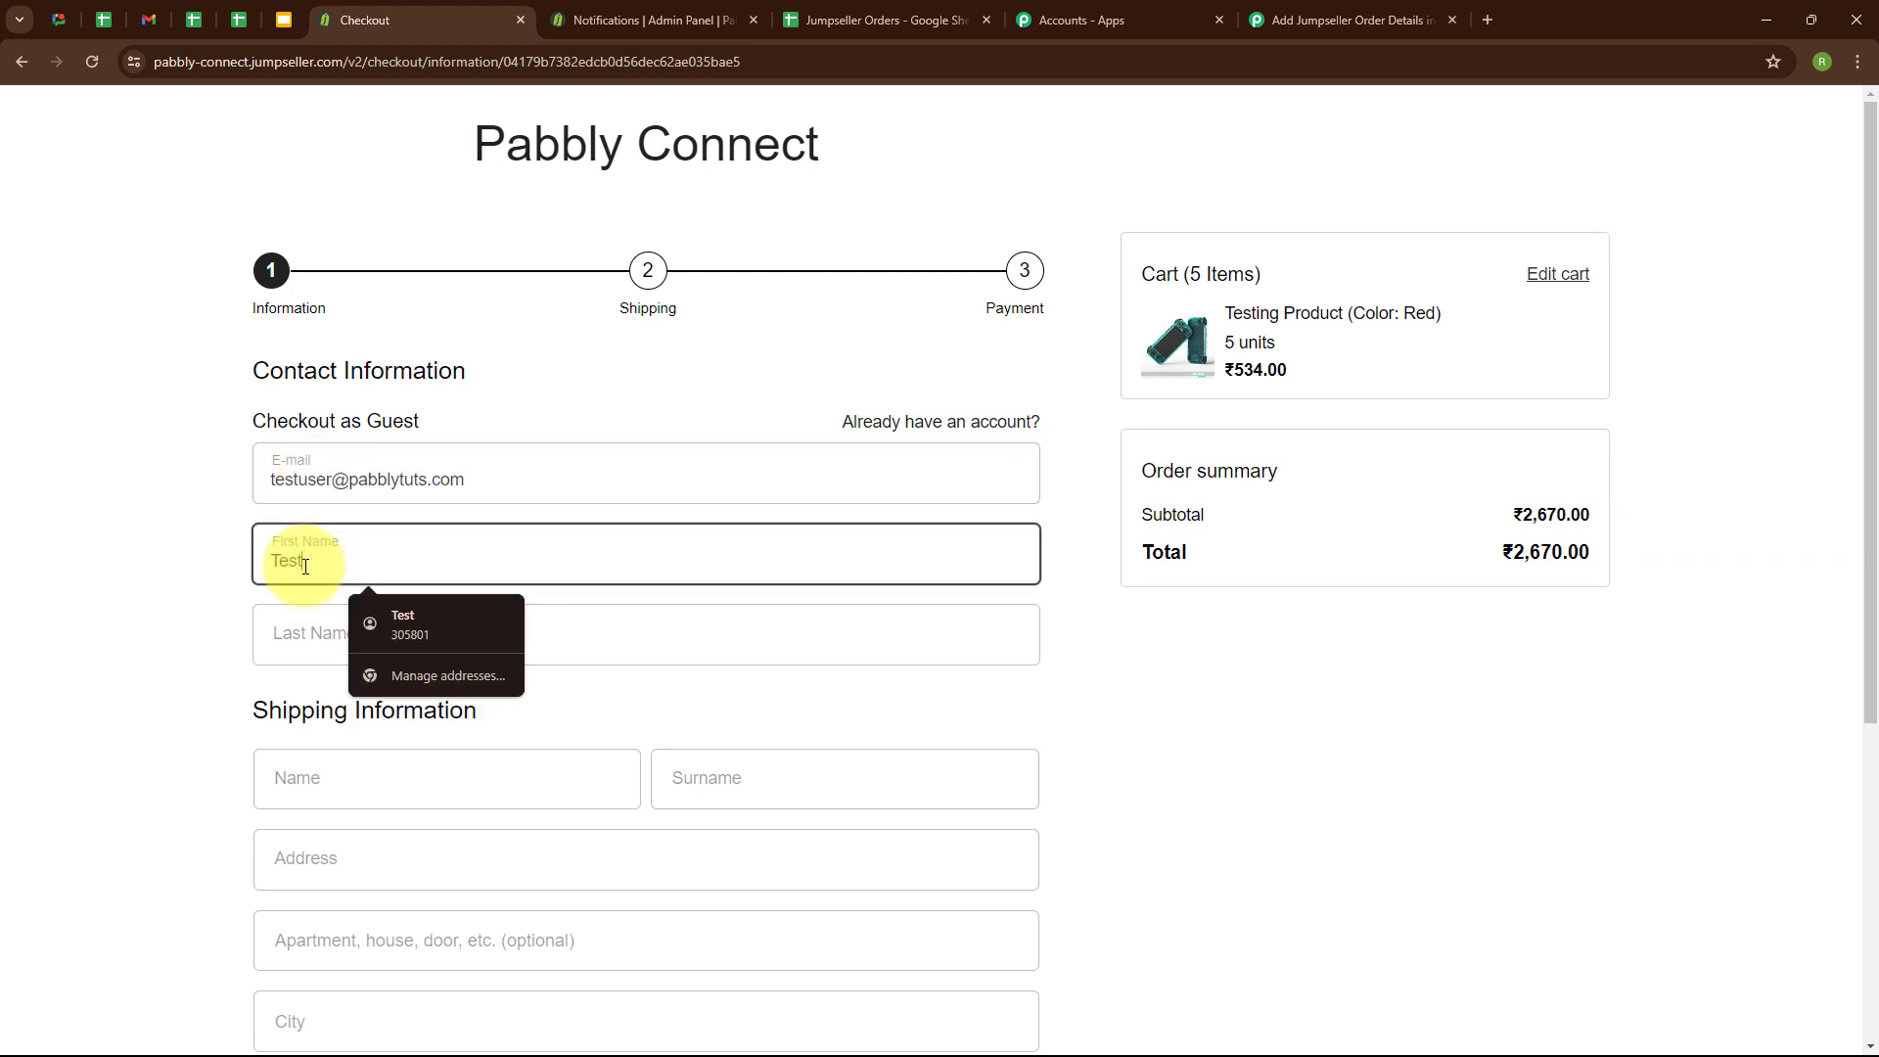
left_click(299, 627)
type("User")
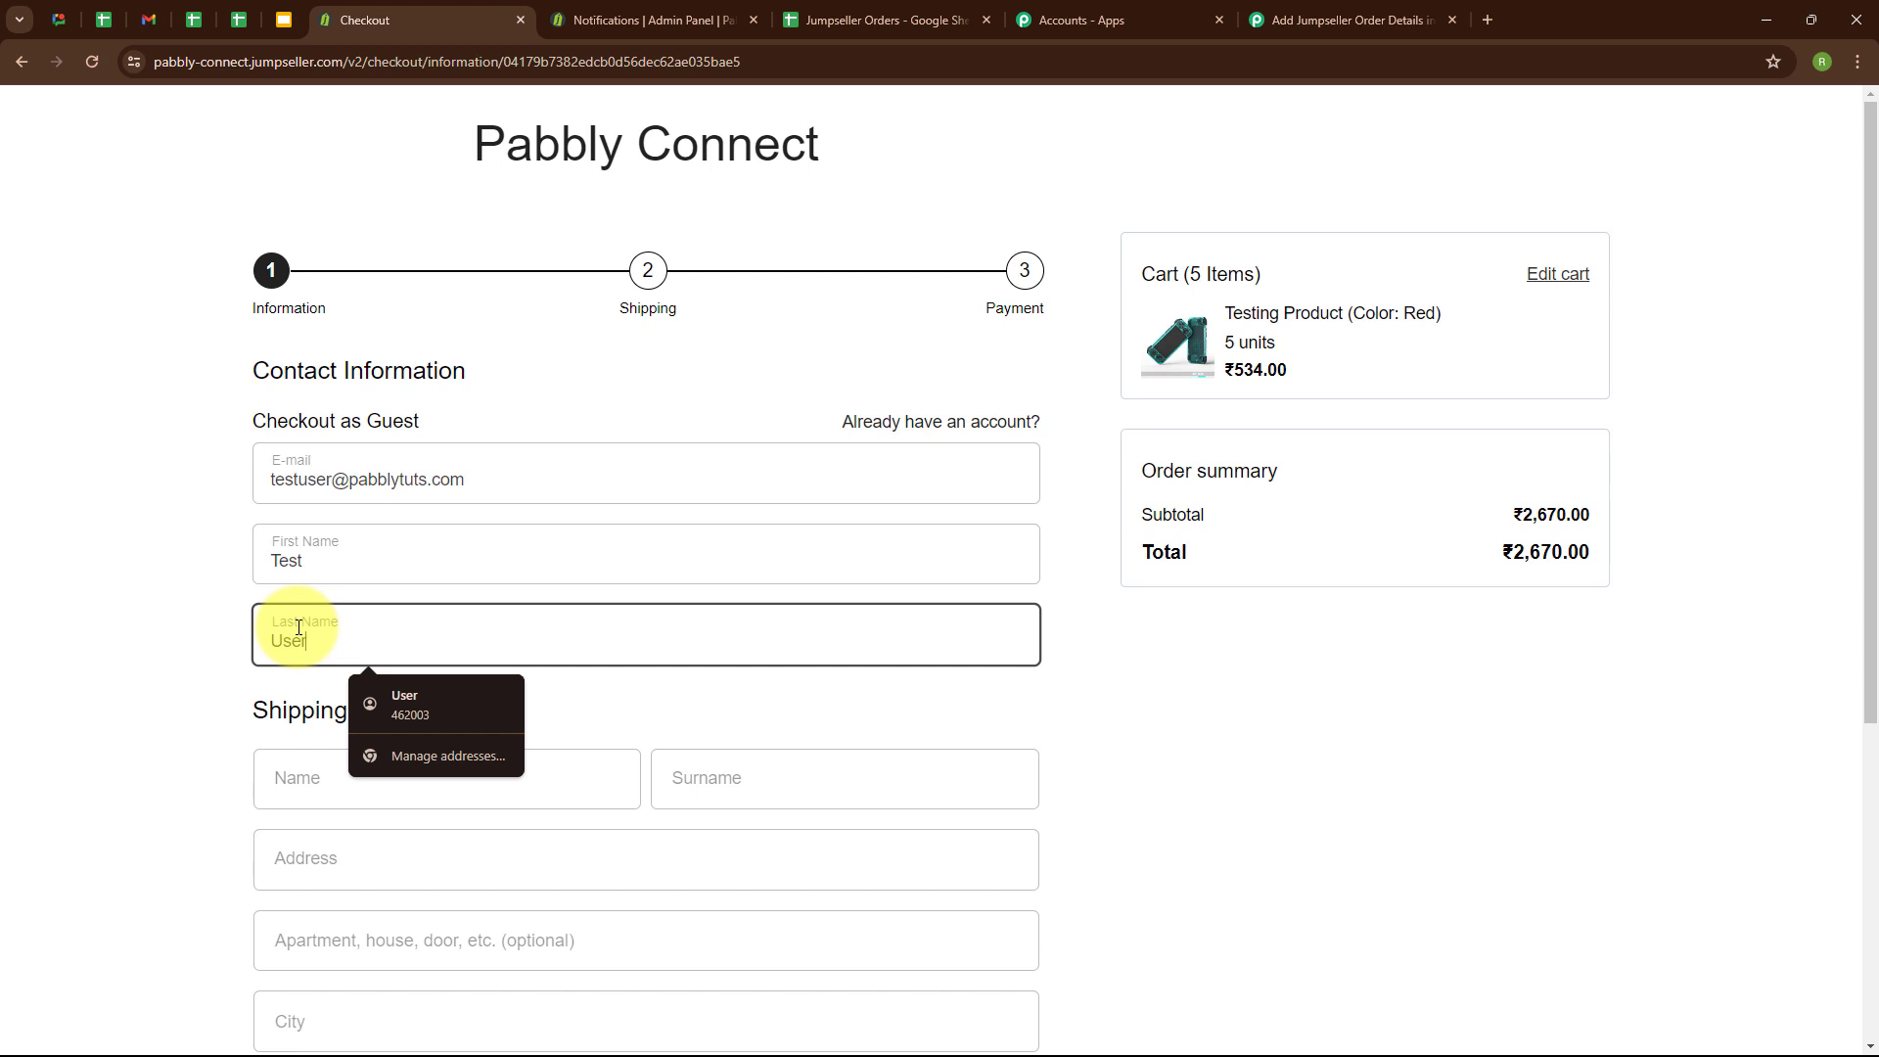
Enter the test customer's name and surname in the shipping information.
scroll(796, 537, "down", 5)
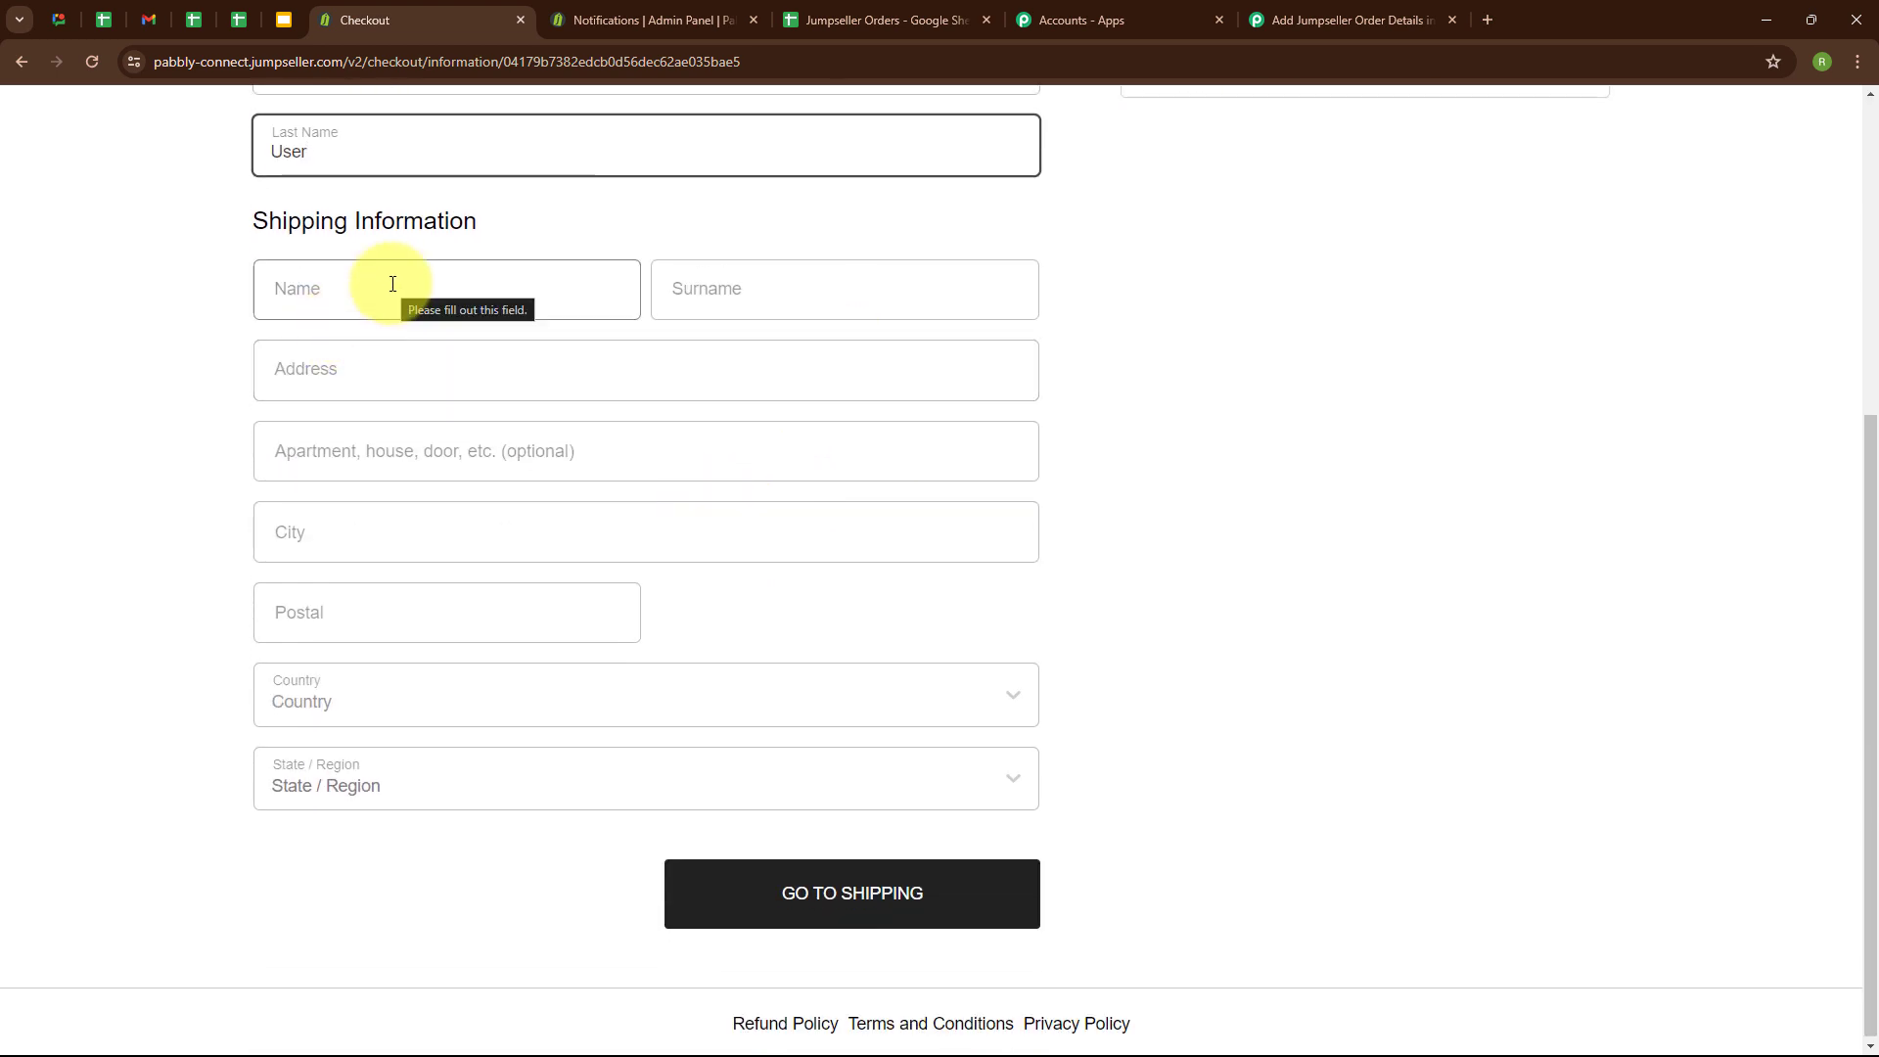
left_click(392, 284)
type("T")
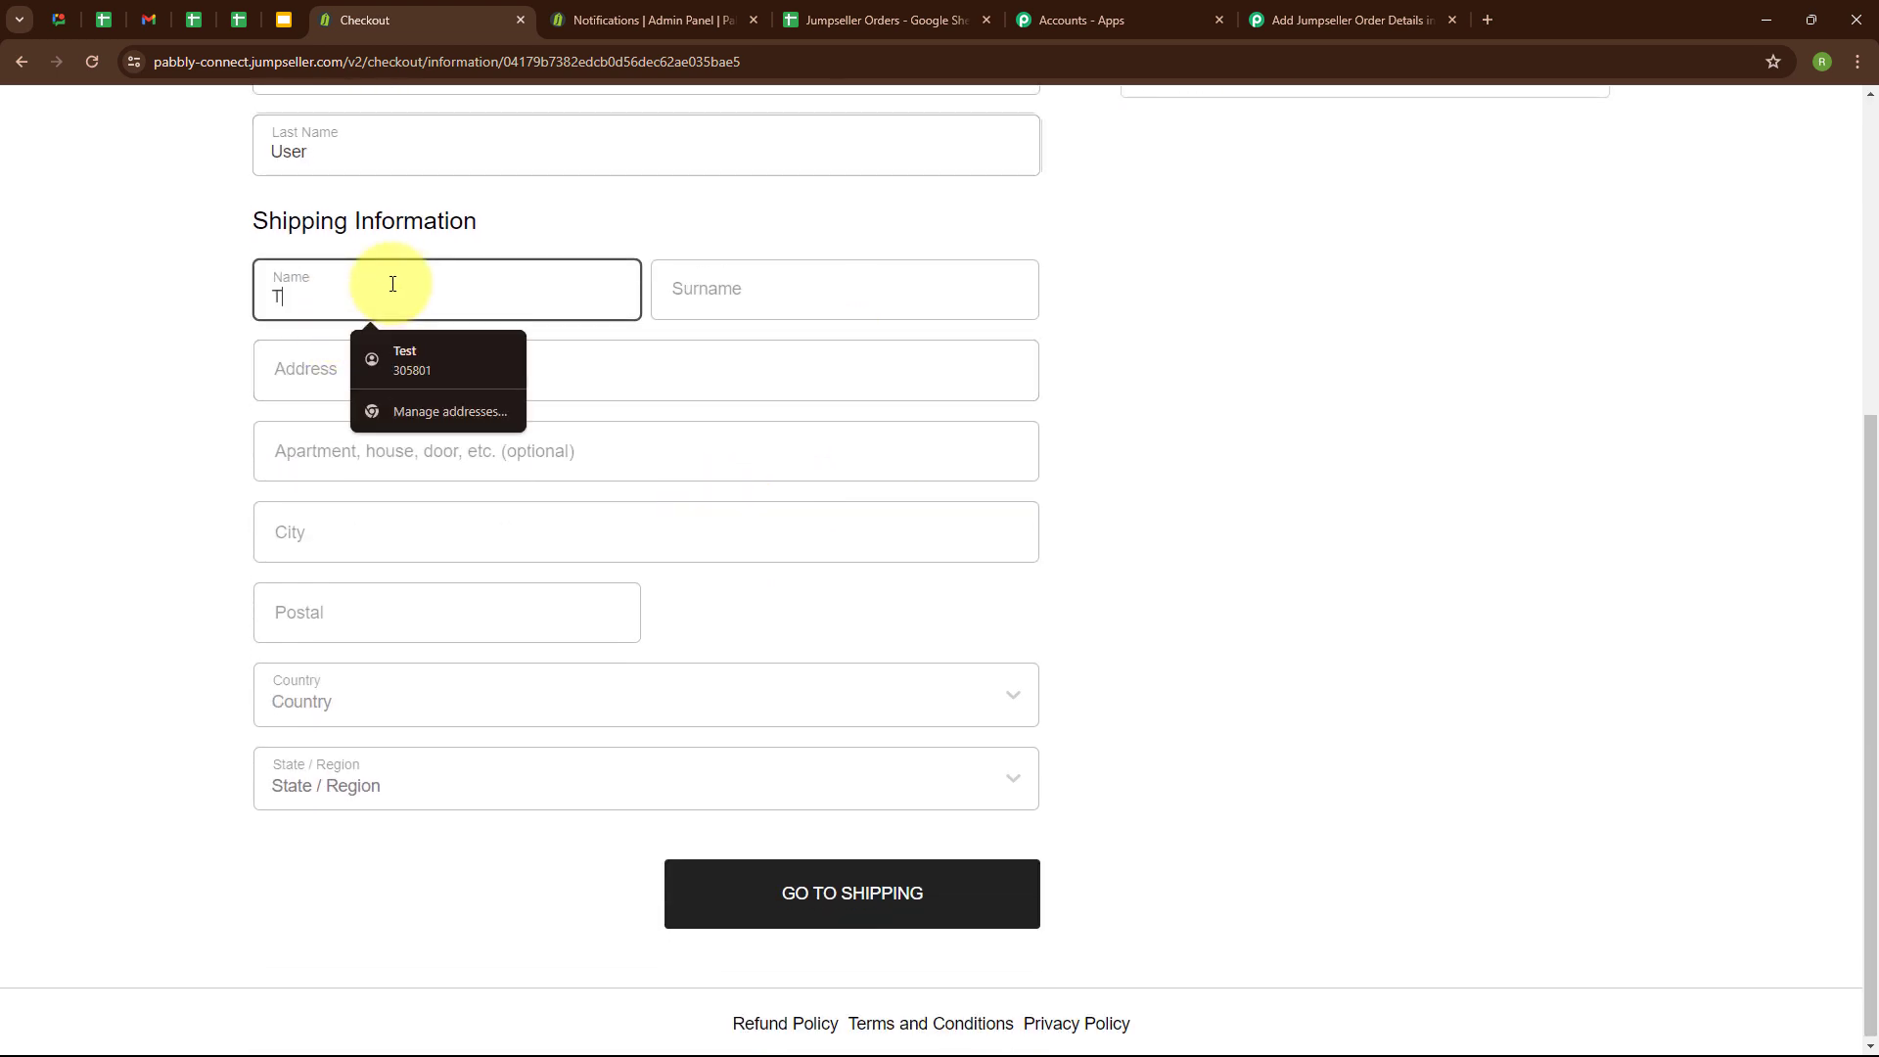
type("est")
left_click(812, 277)
type("User")
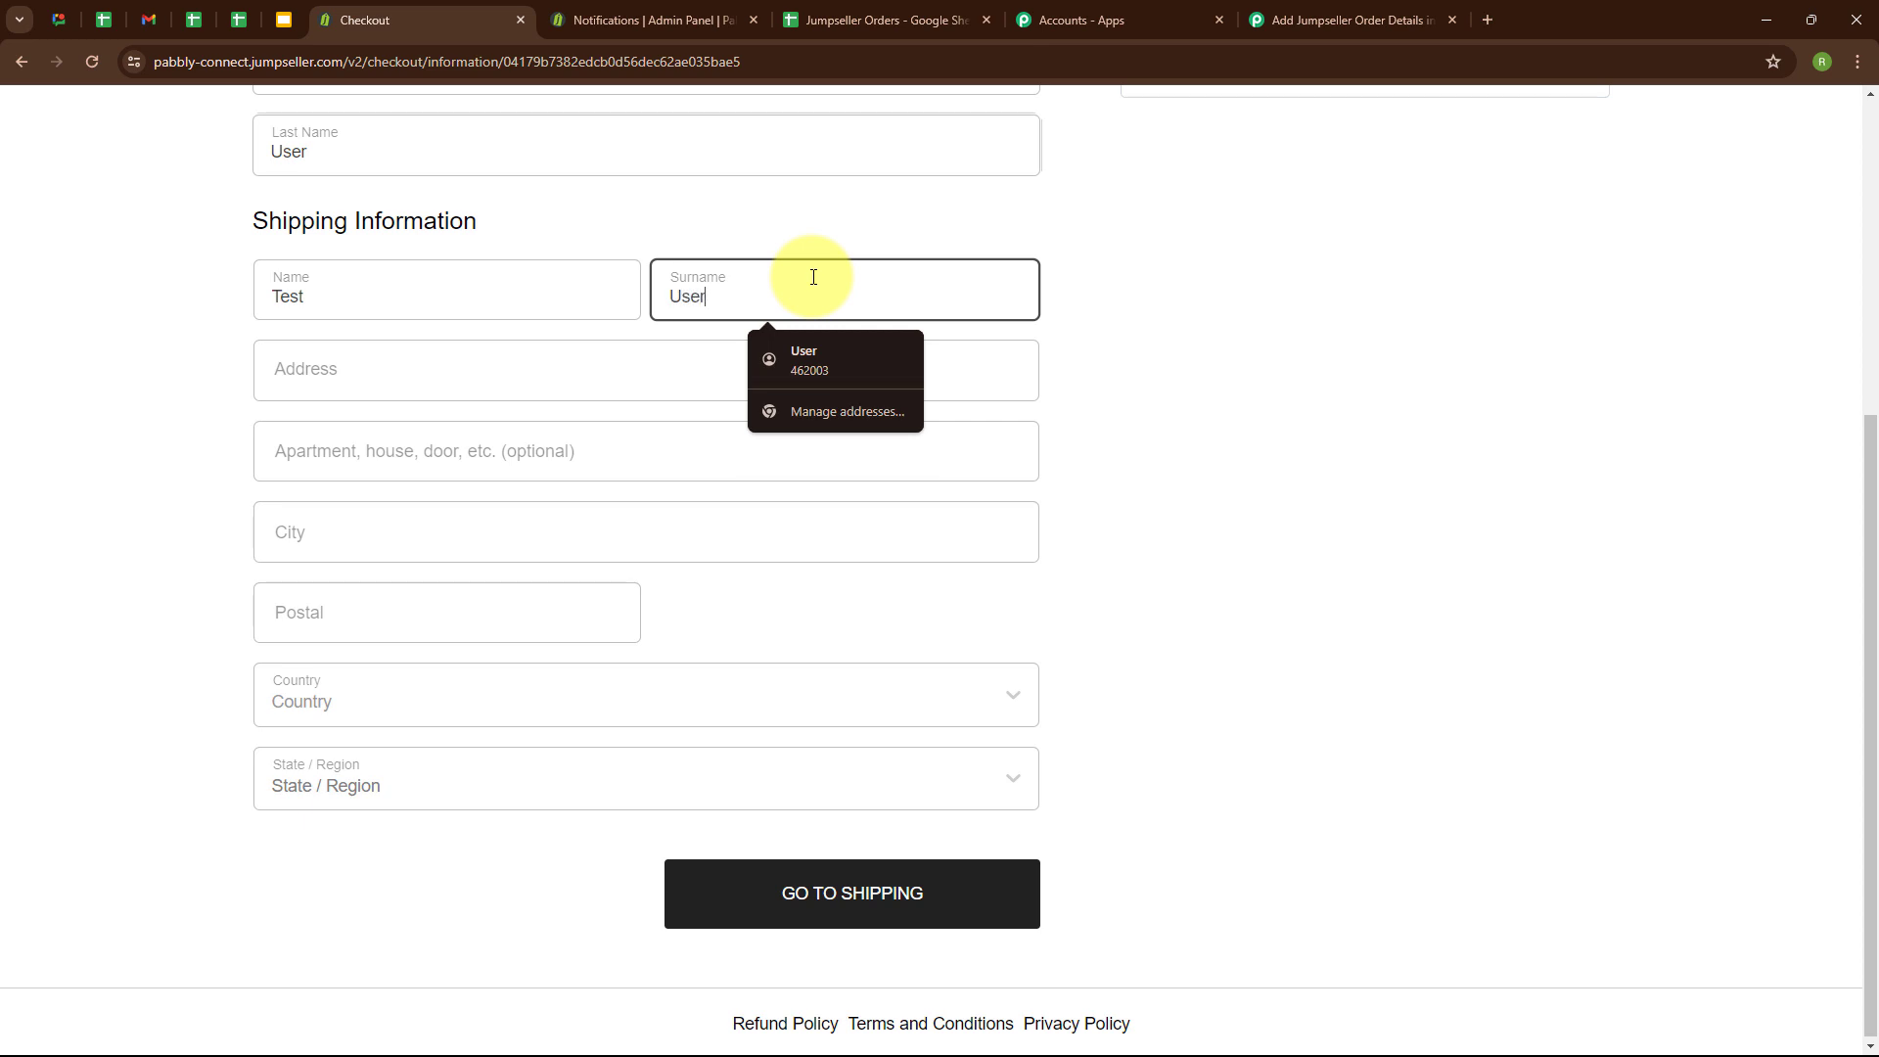
Fill in the shipping street address, city and postal code for the test customer.
left_click(368, 396)
type("7")
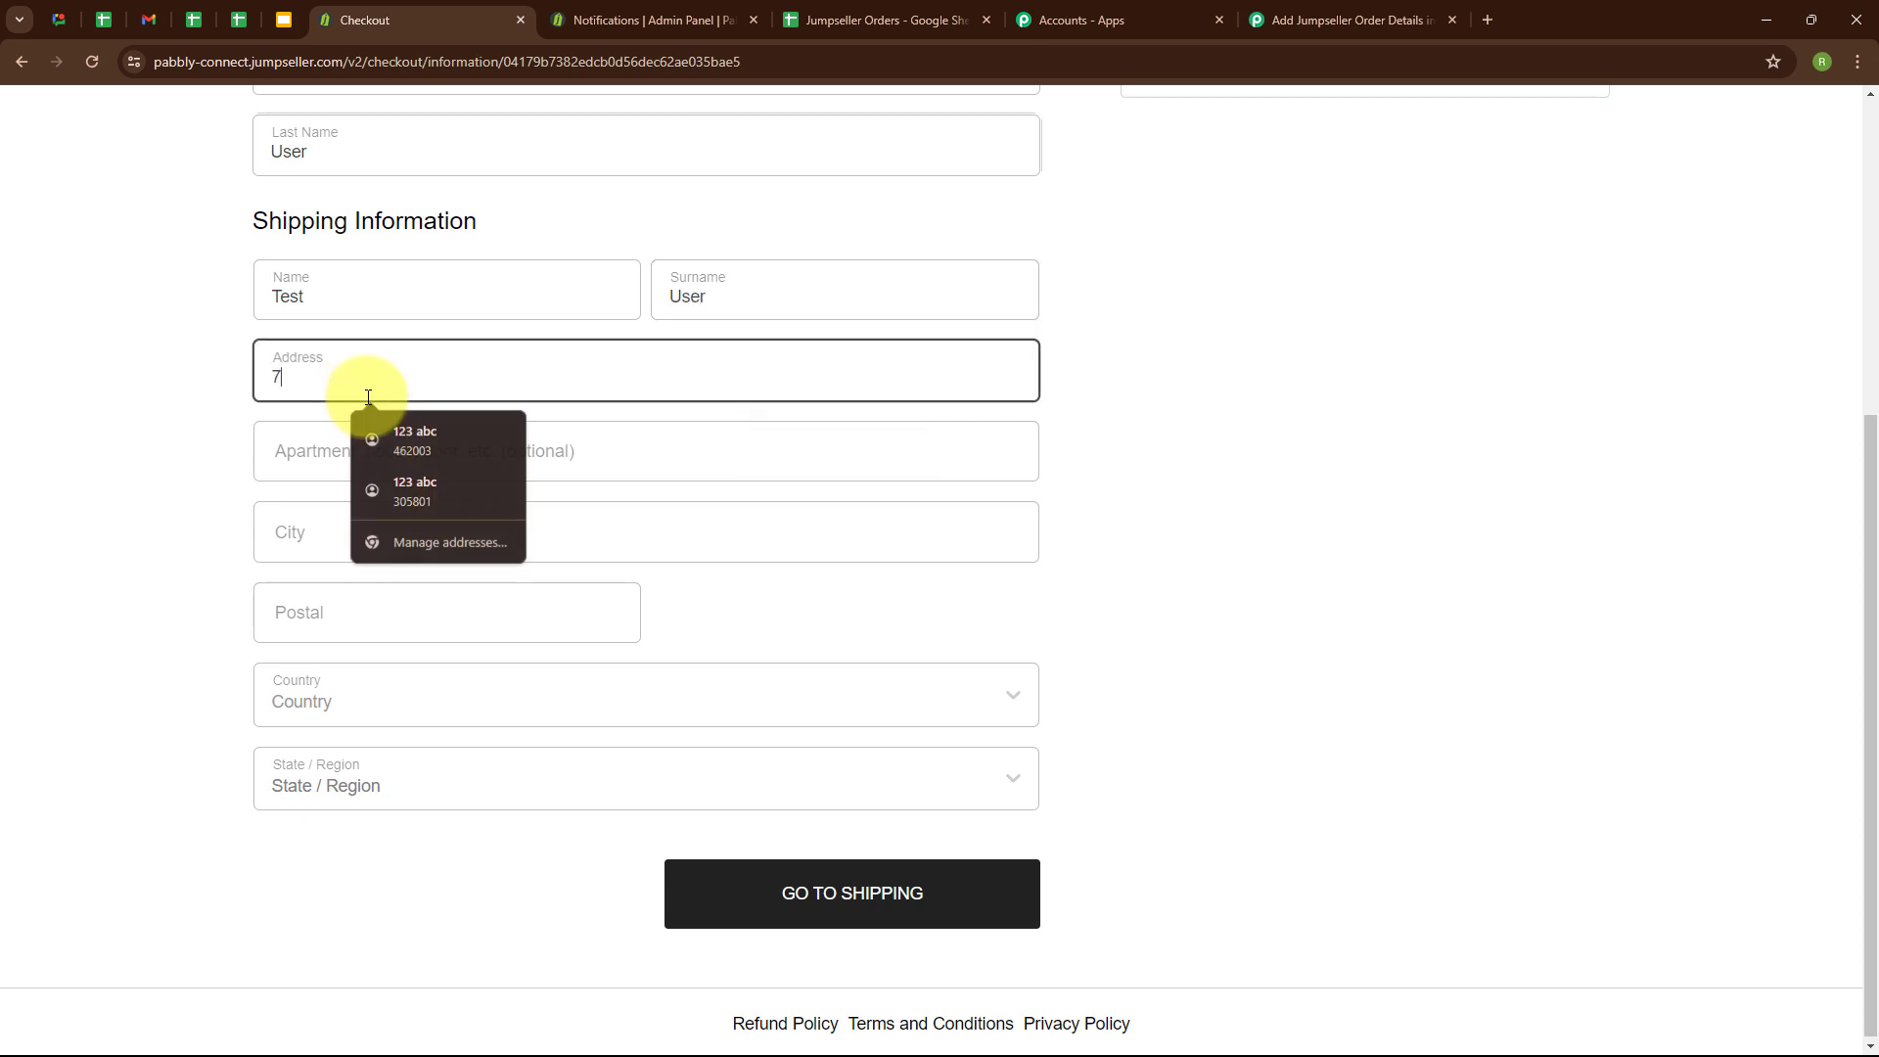
type("89 XY")
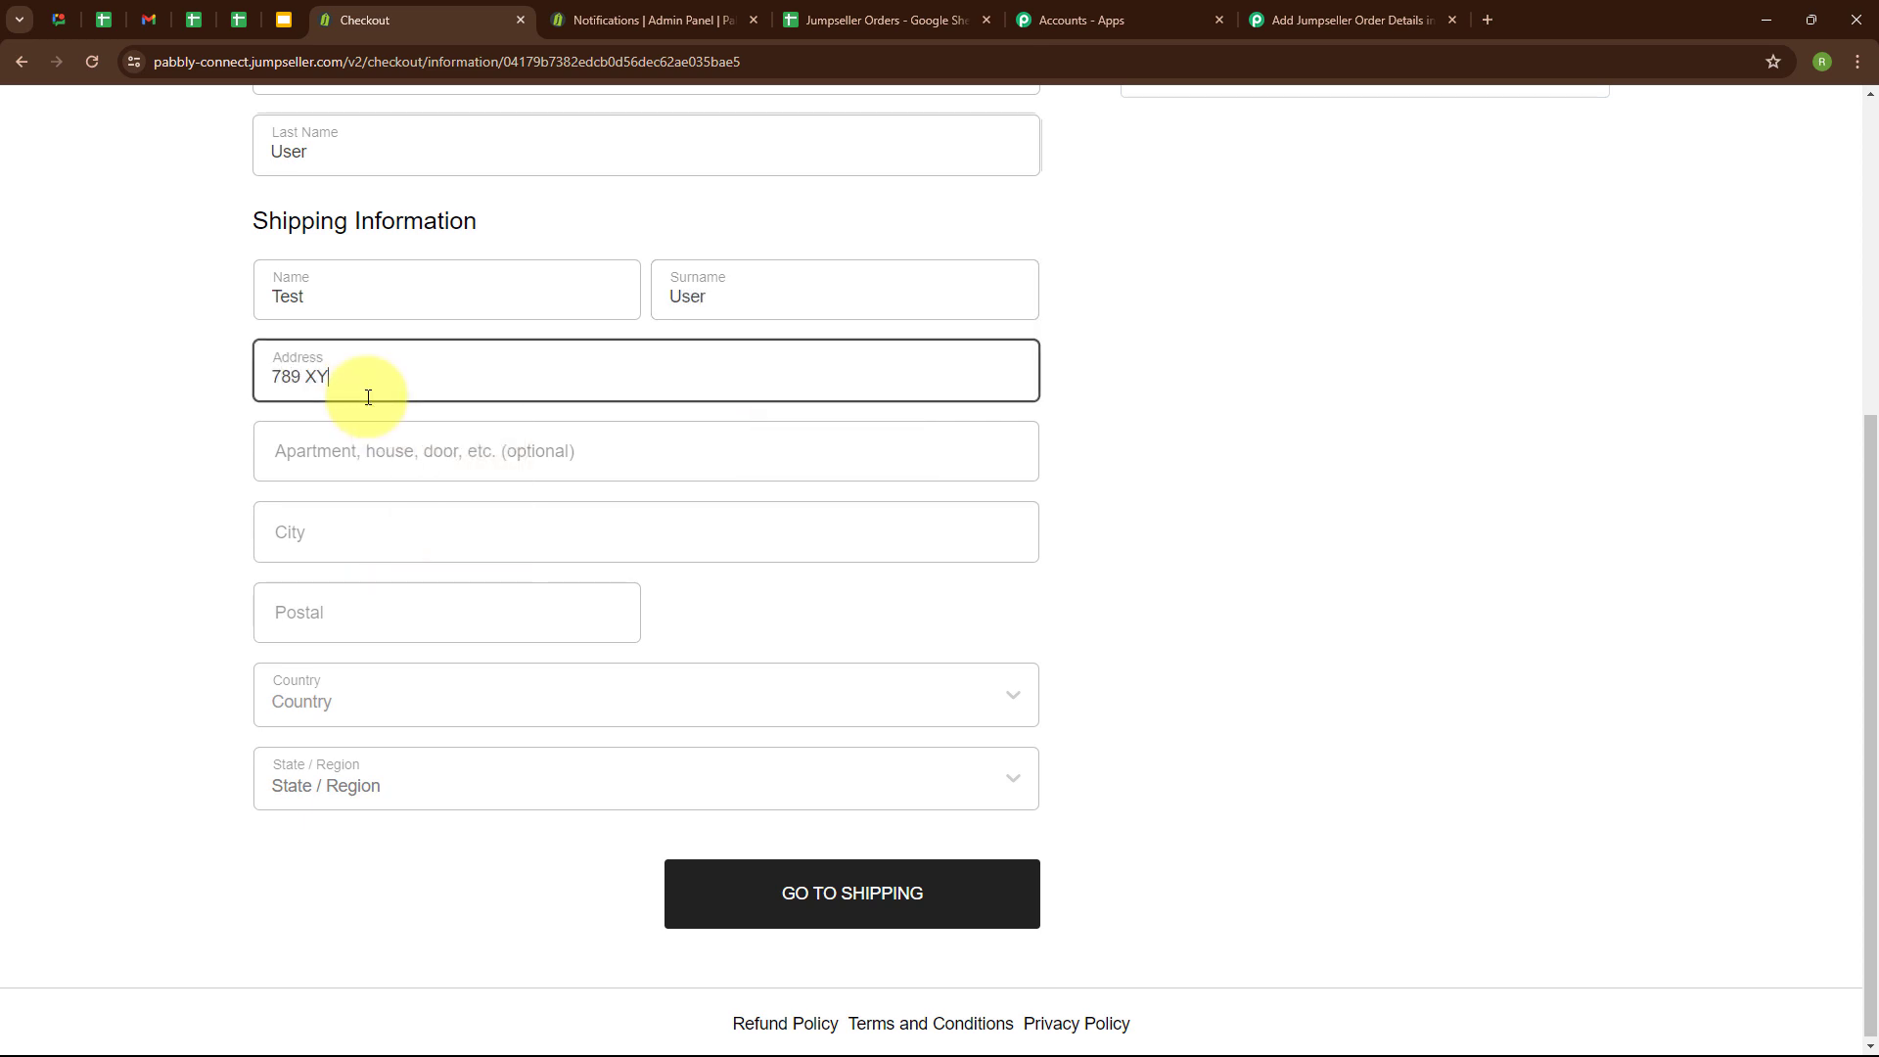
type("Z")
left_click(388, 535)
type("Bhopal")
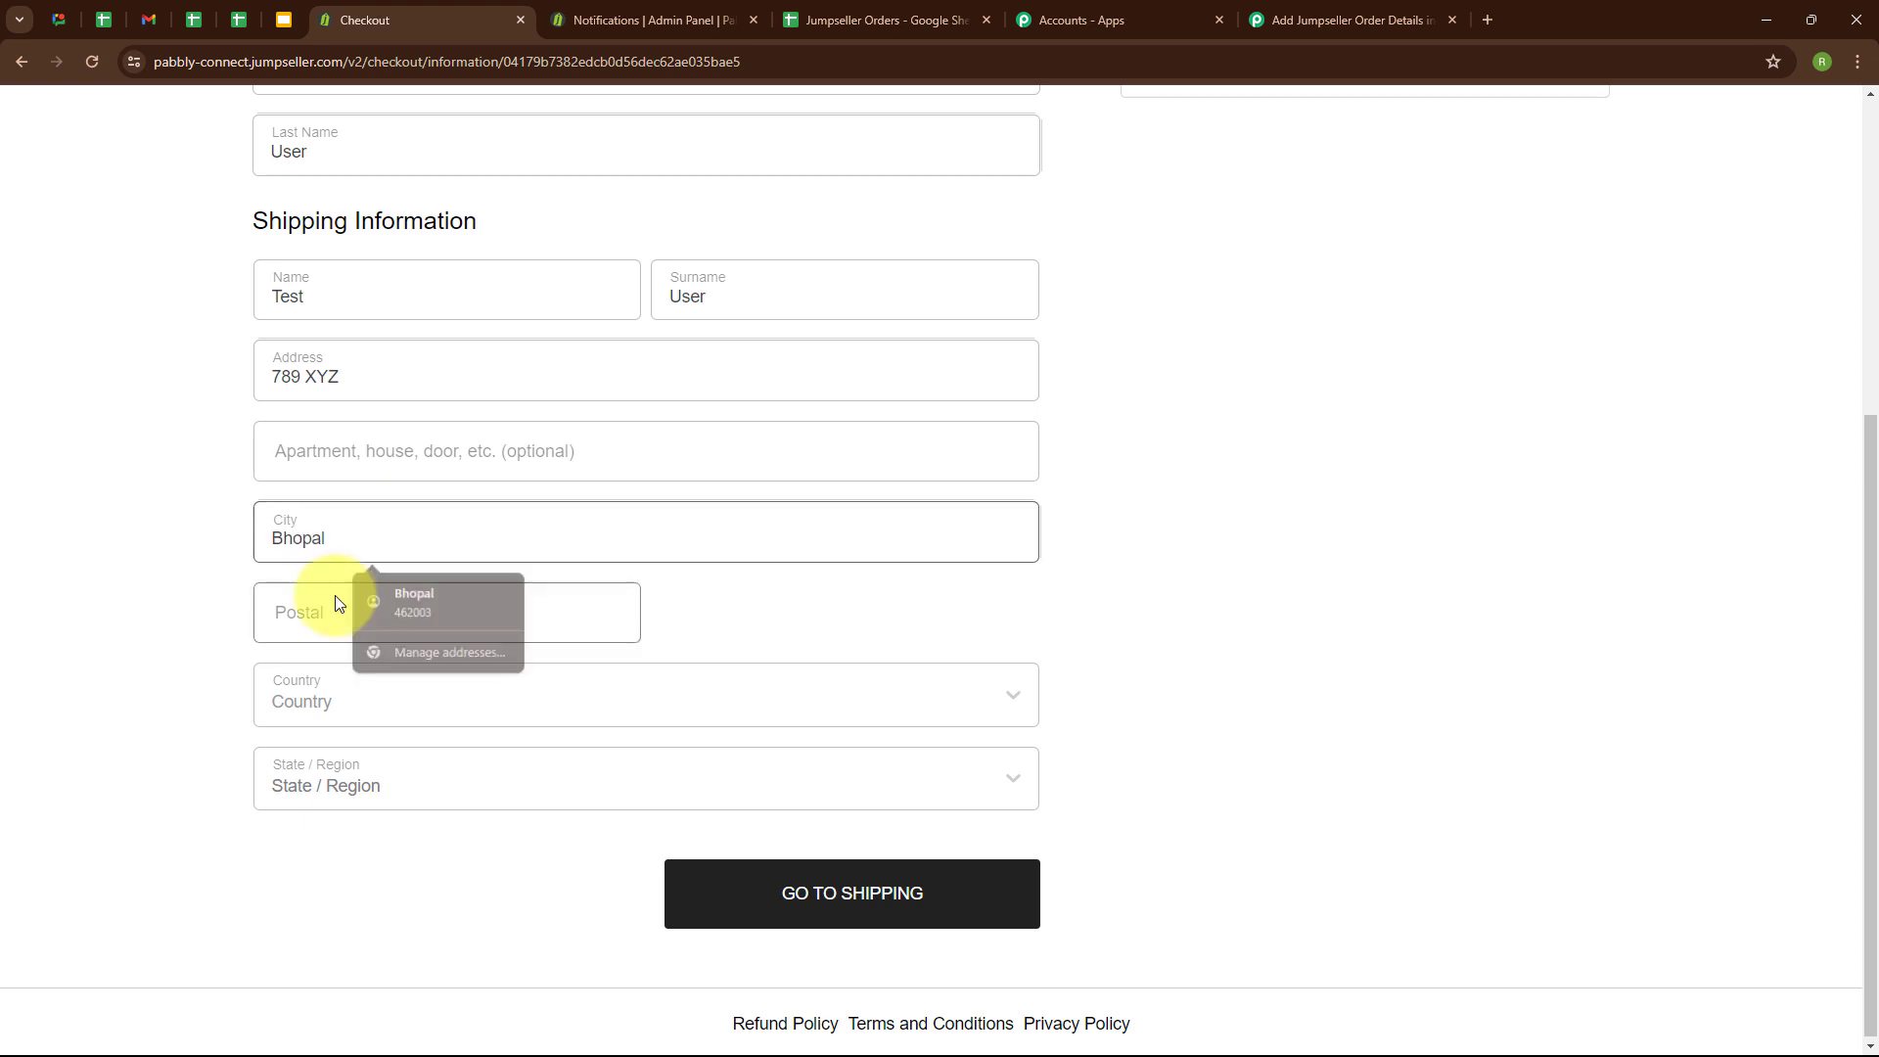
left_click(336, 601)
type("462003")
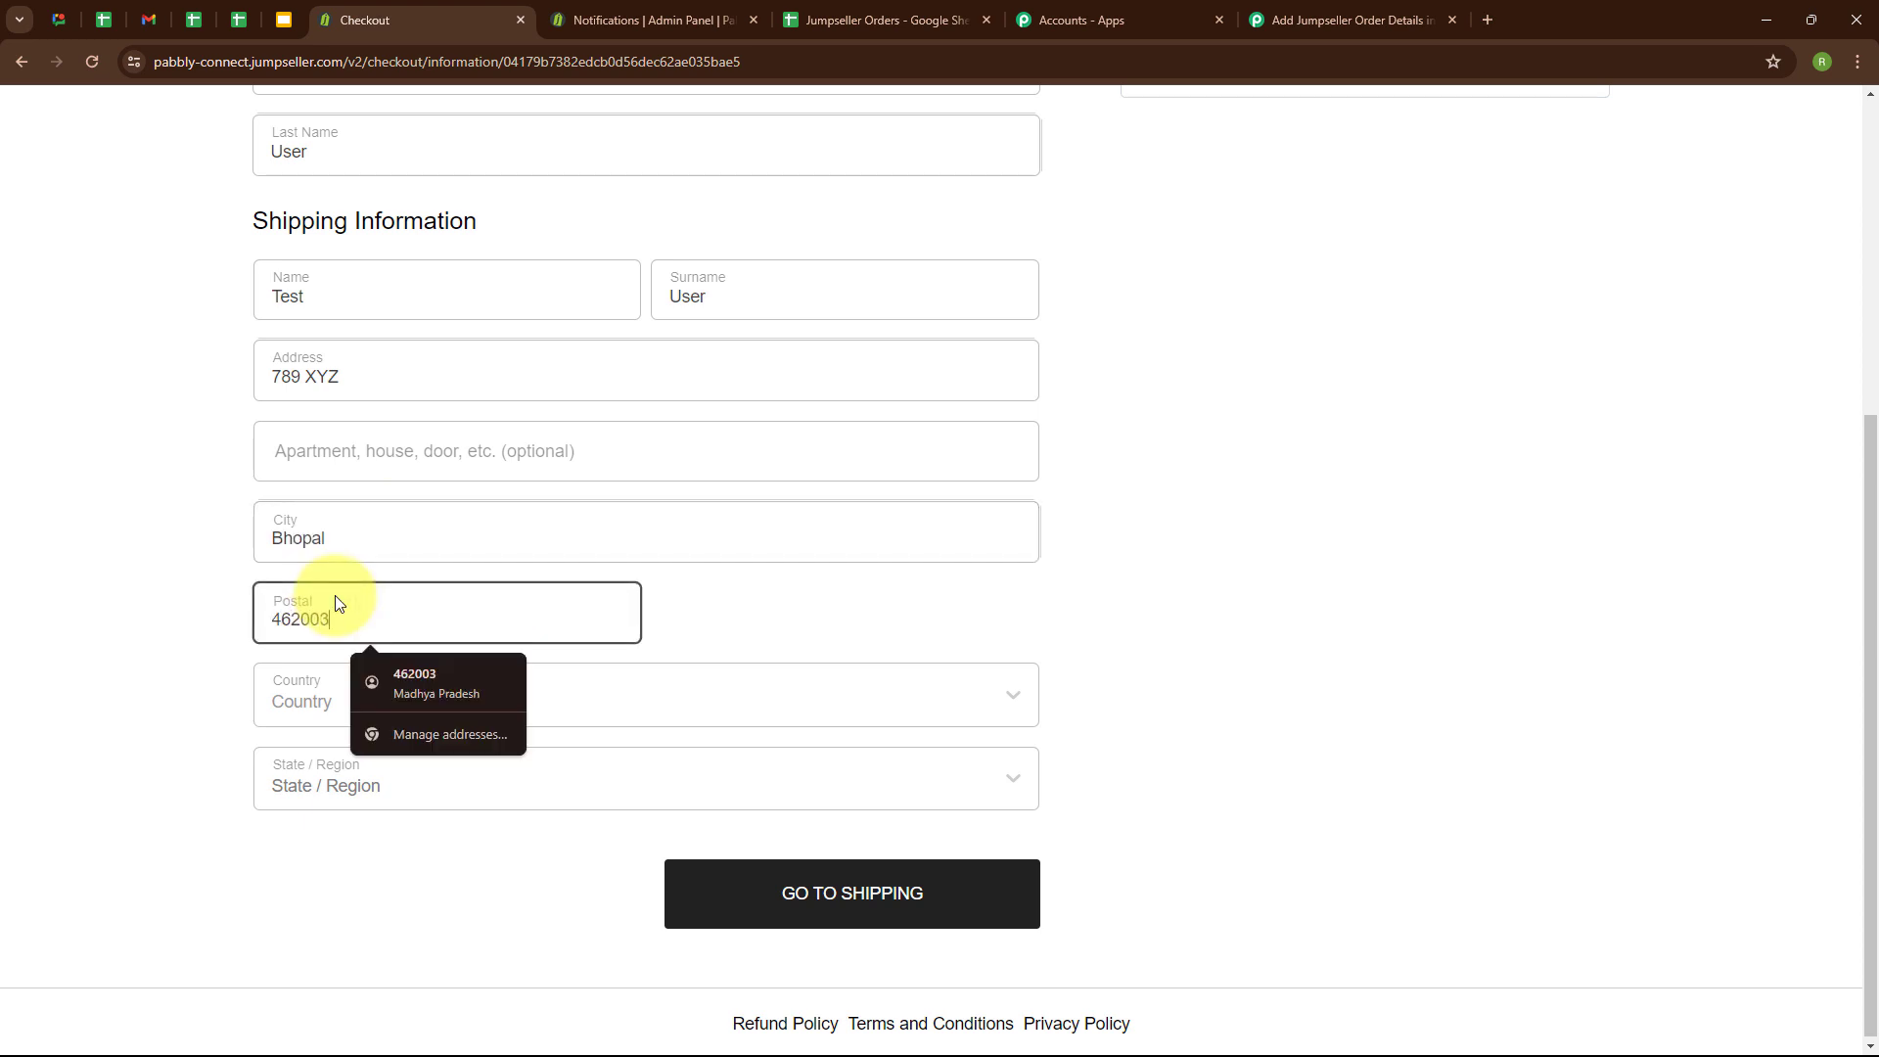
Set the shipping country to India and the state to Madhya Pradesh.
left_click(466, 708)
type("indi")
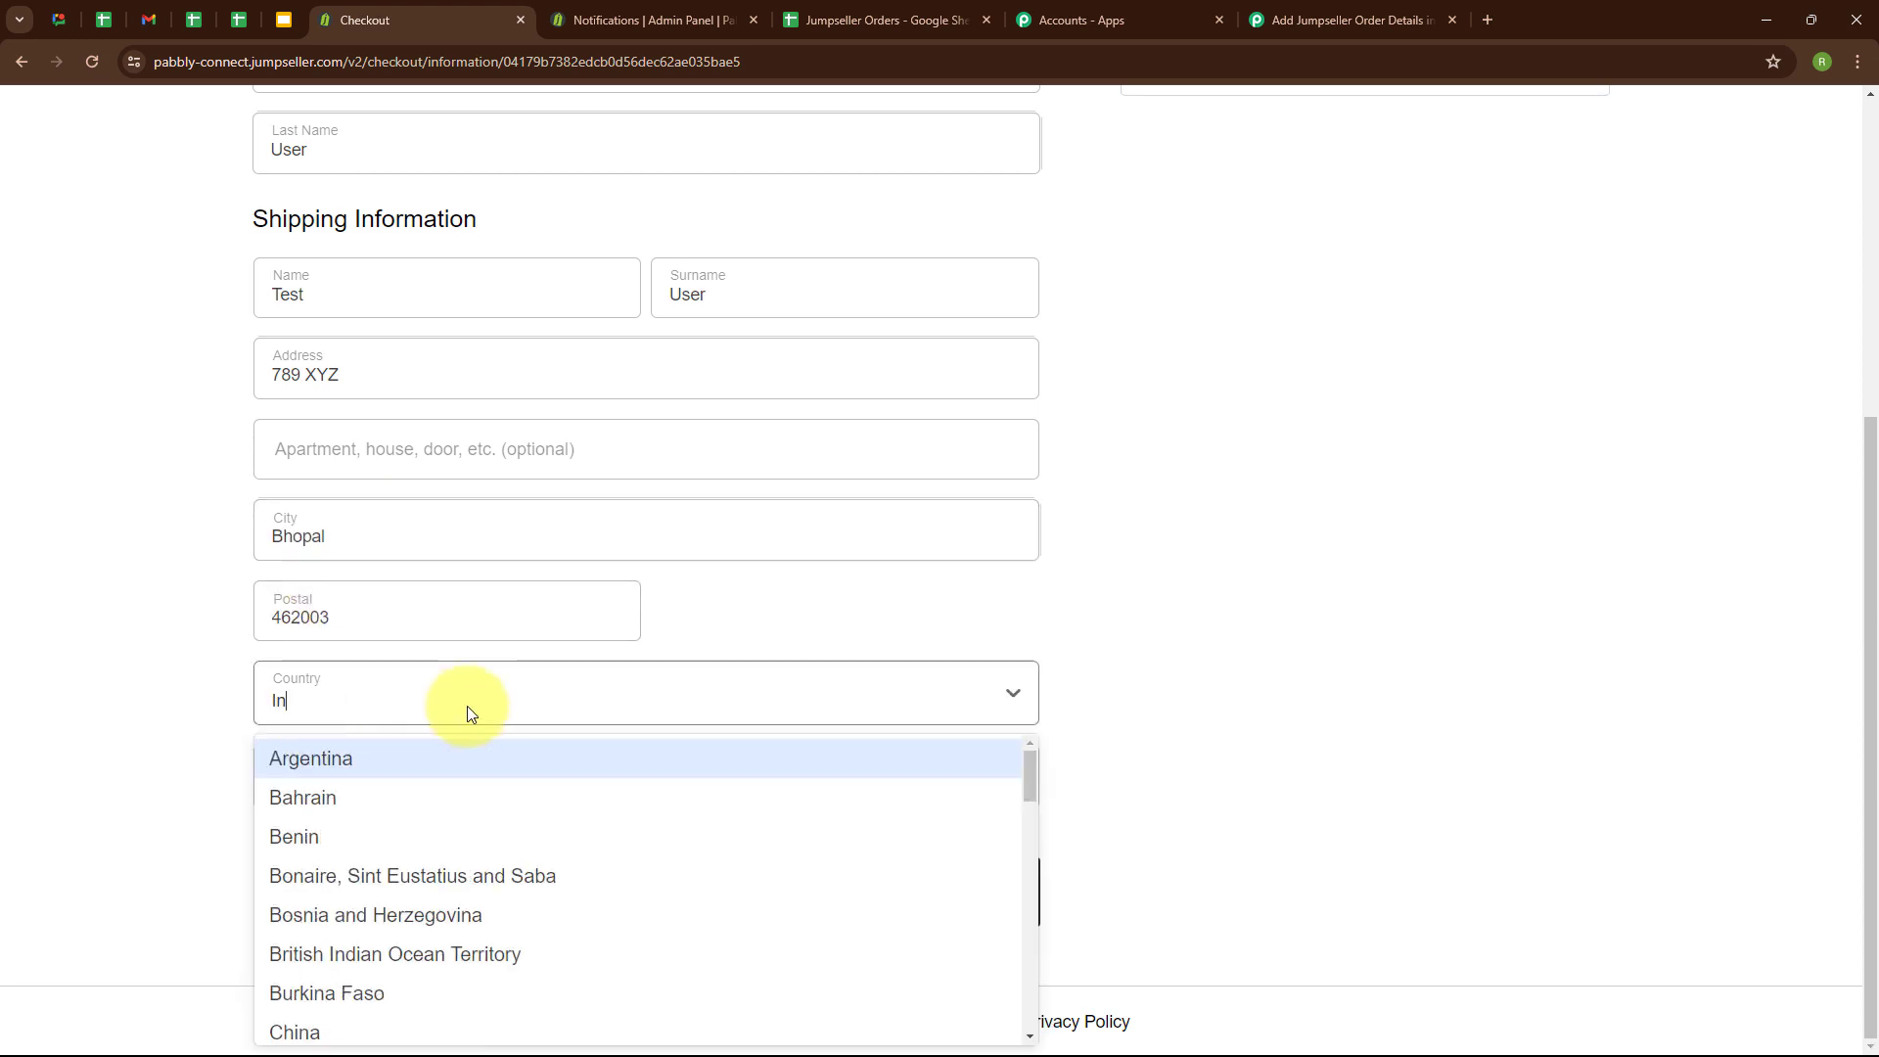
left_click(339, 788)
left_click(339, 778)
type("Mad")
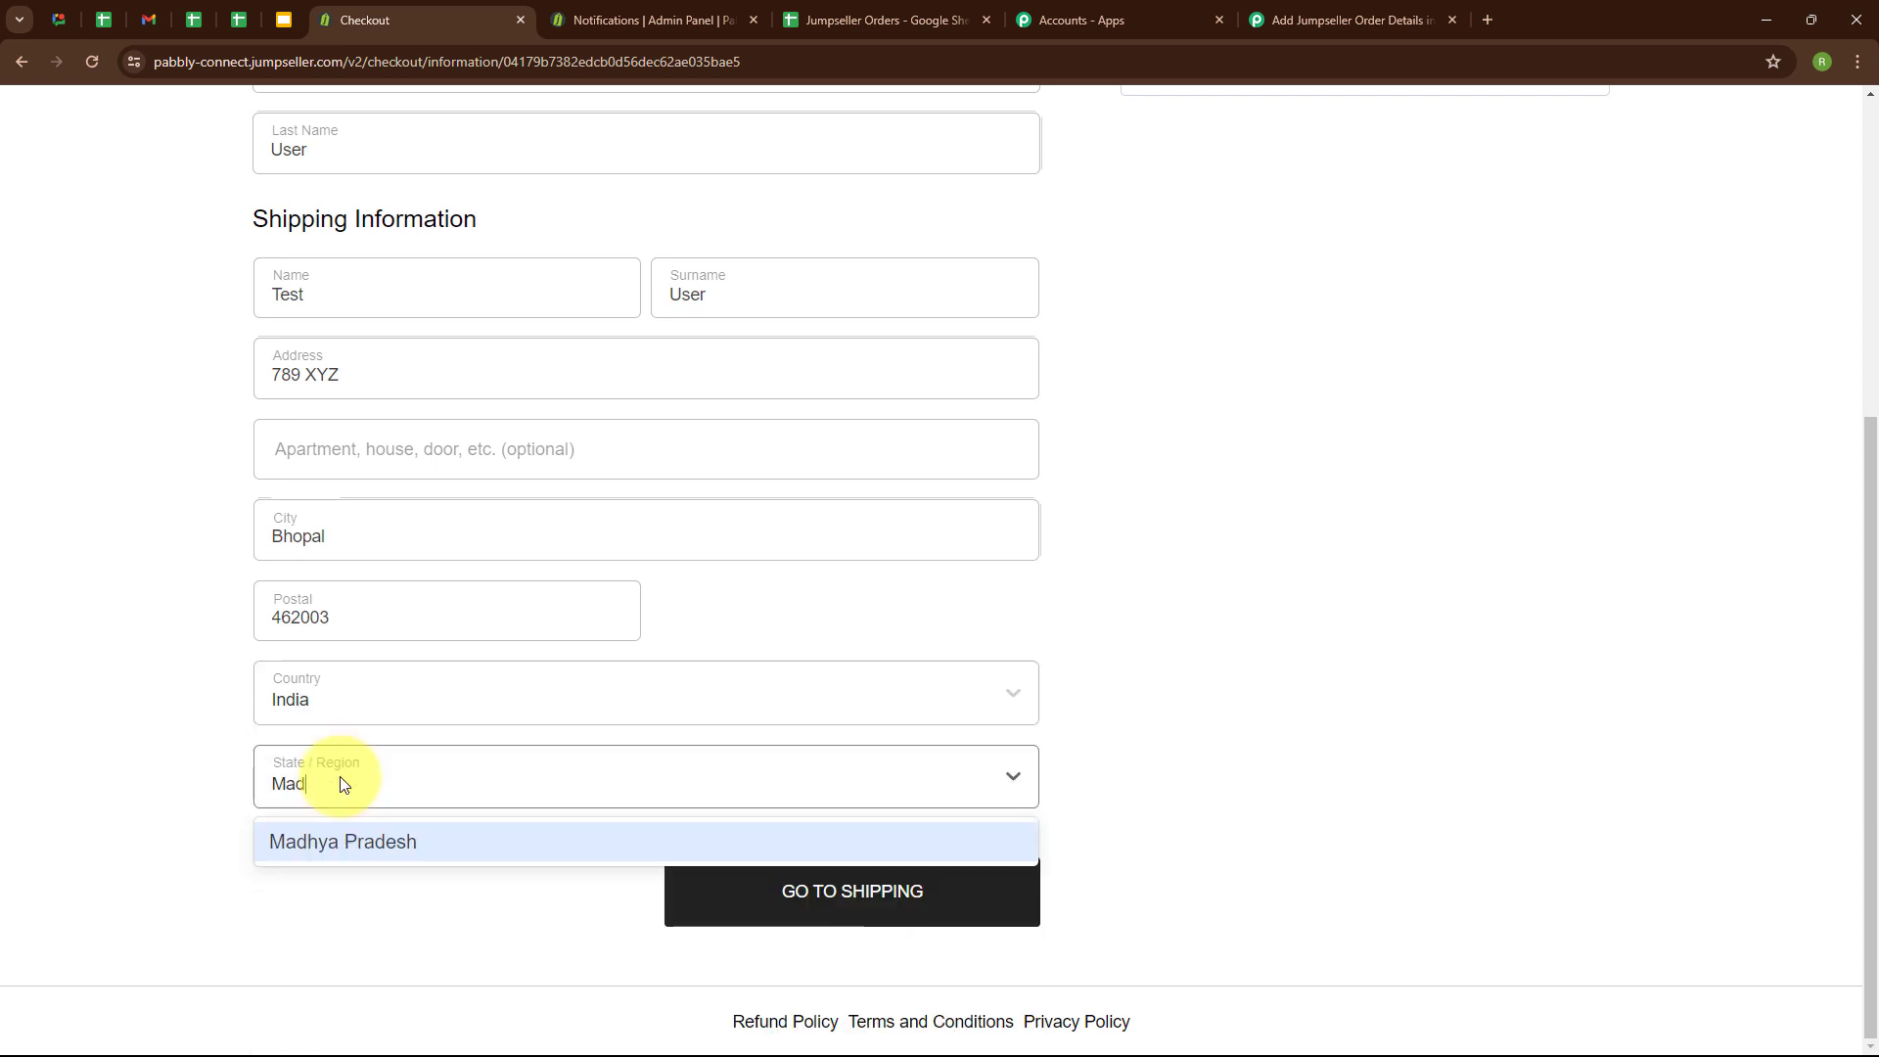
left_click(367, 834)
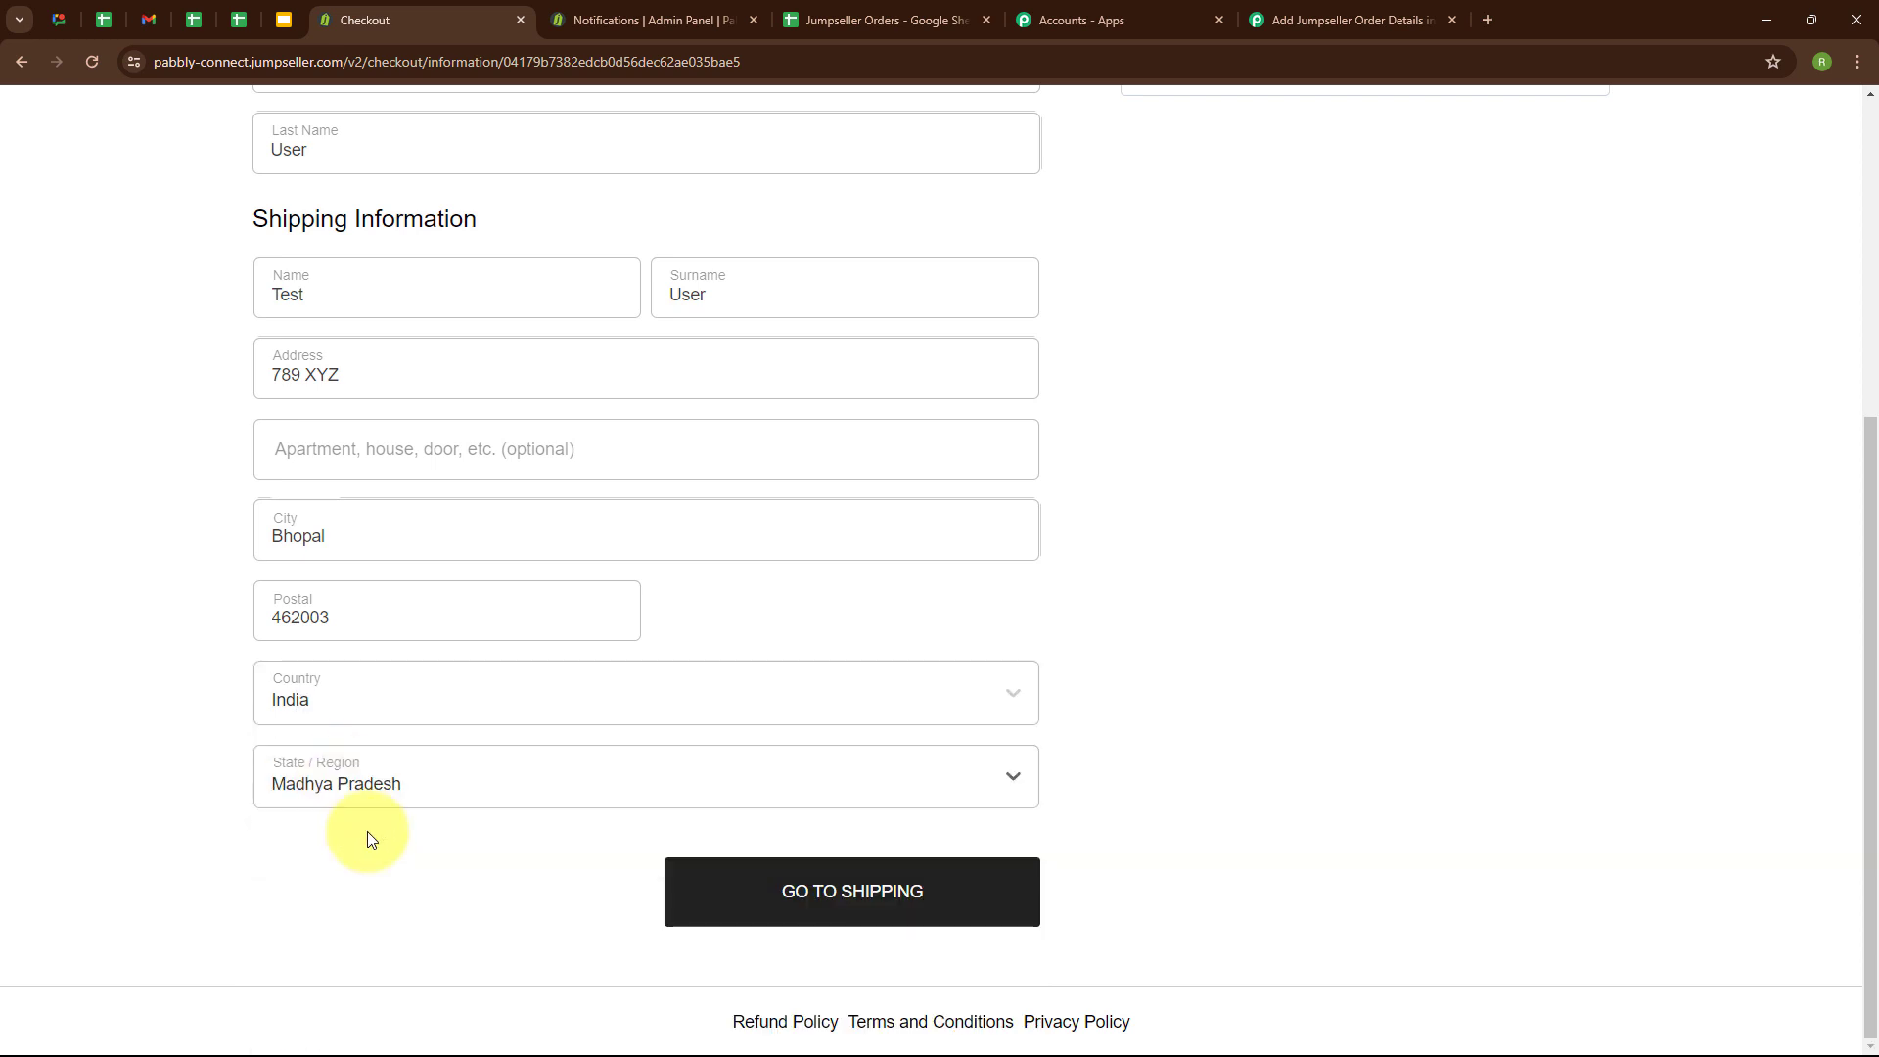
Continue through shipping and payment with Regular Mail and Cash on Delivery, and place the order.
left_click(831, 916)
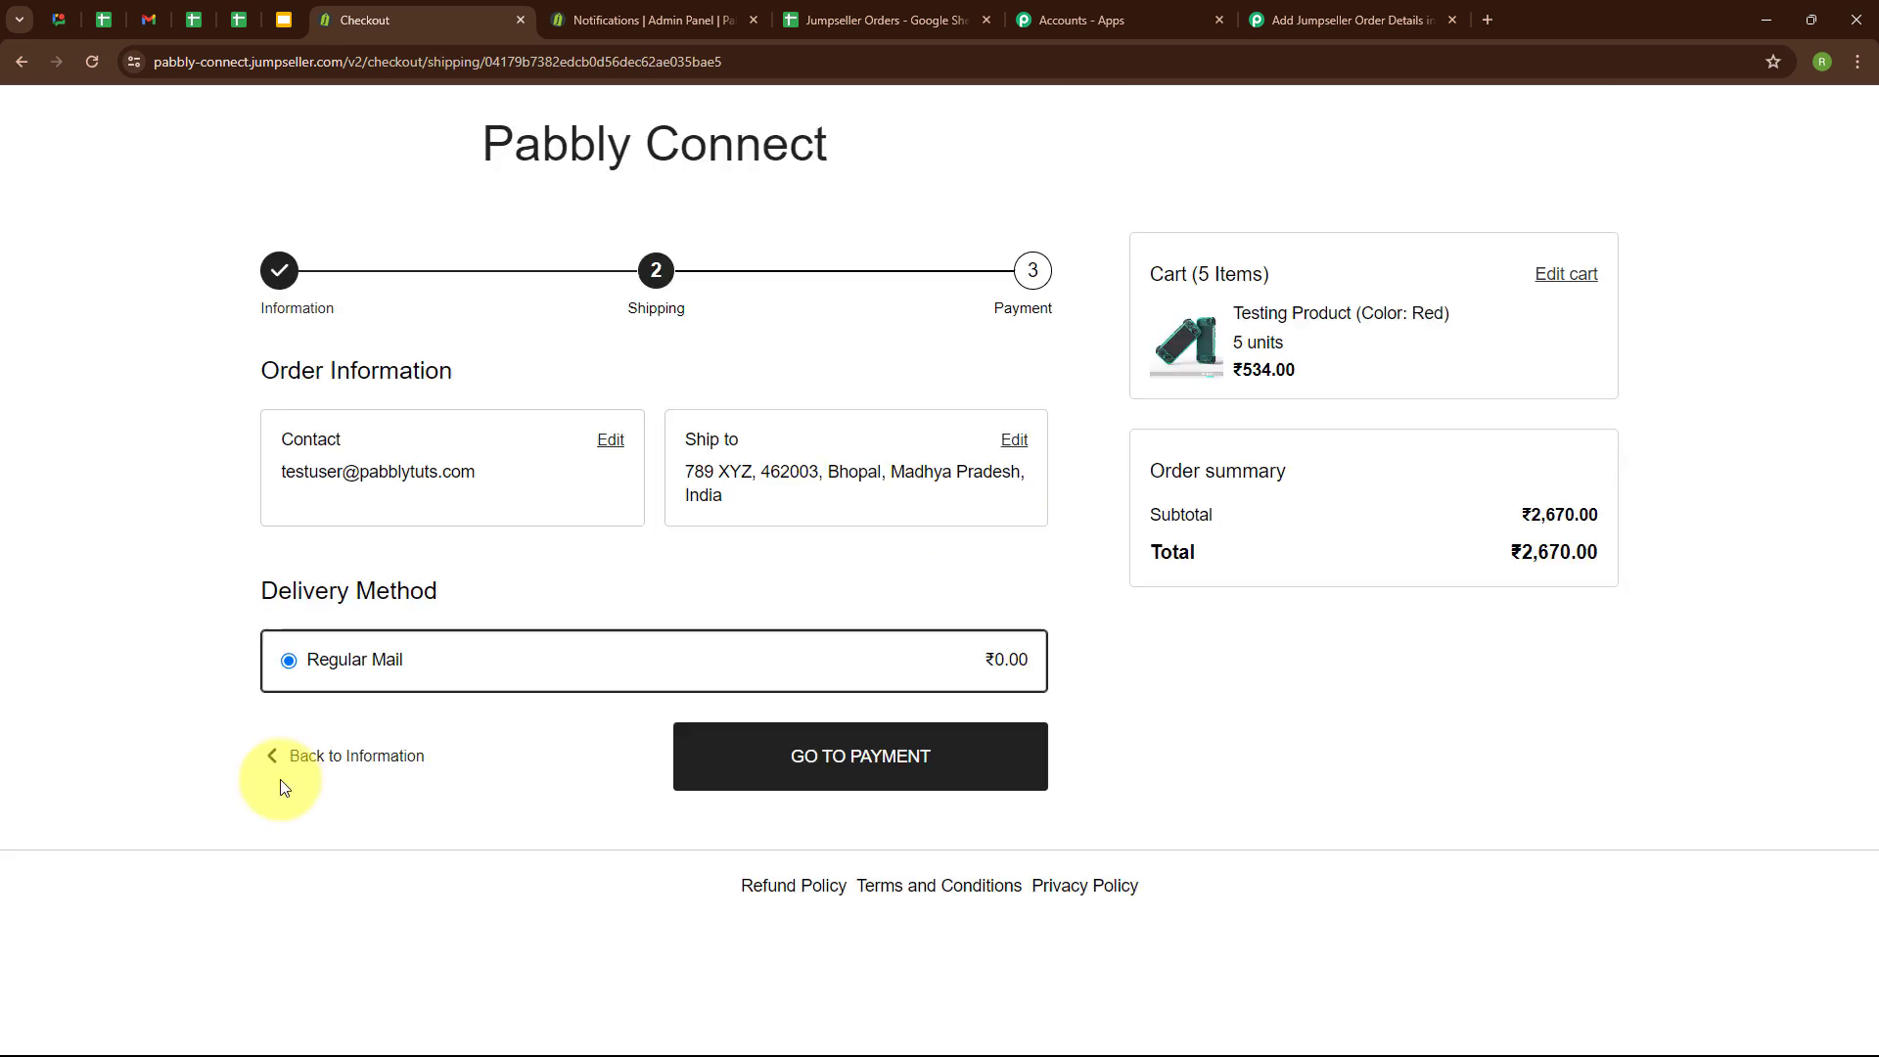
left_click(861, 773)
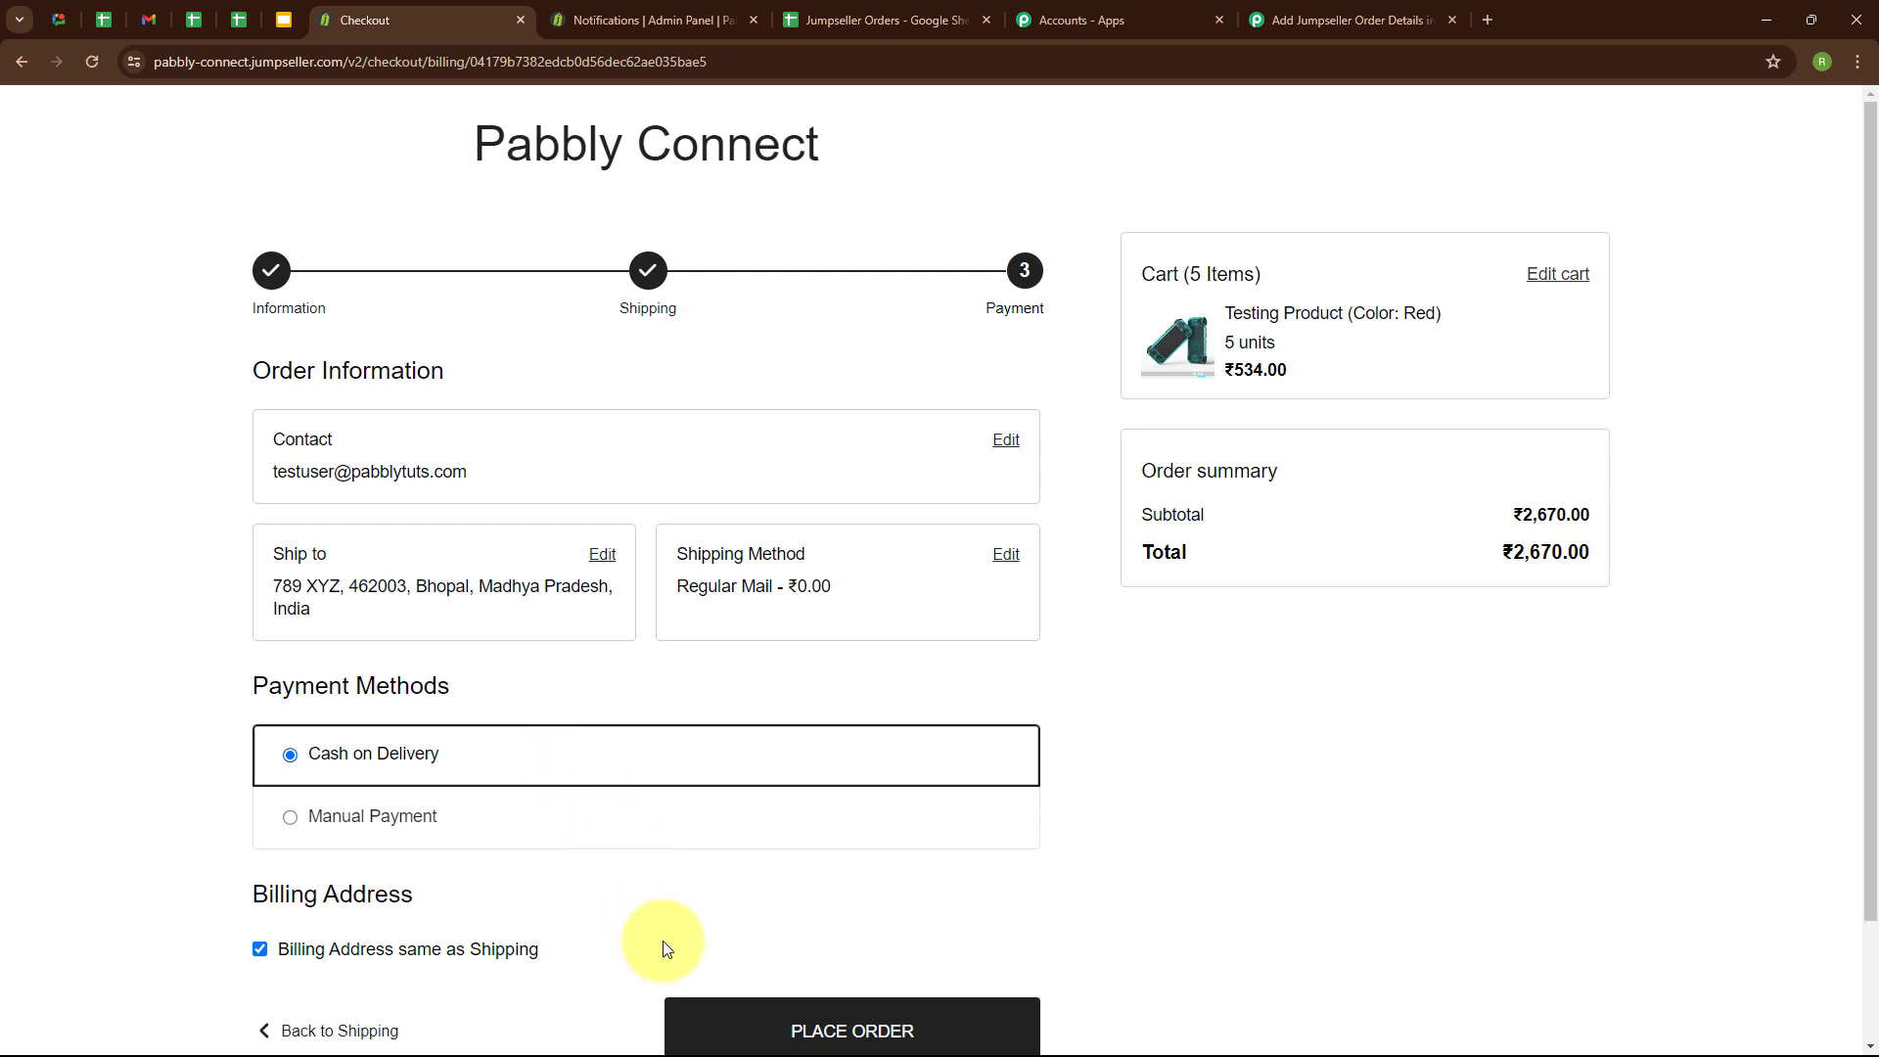
left_click(867, 1031)
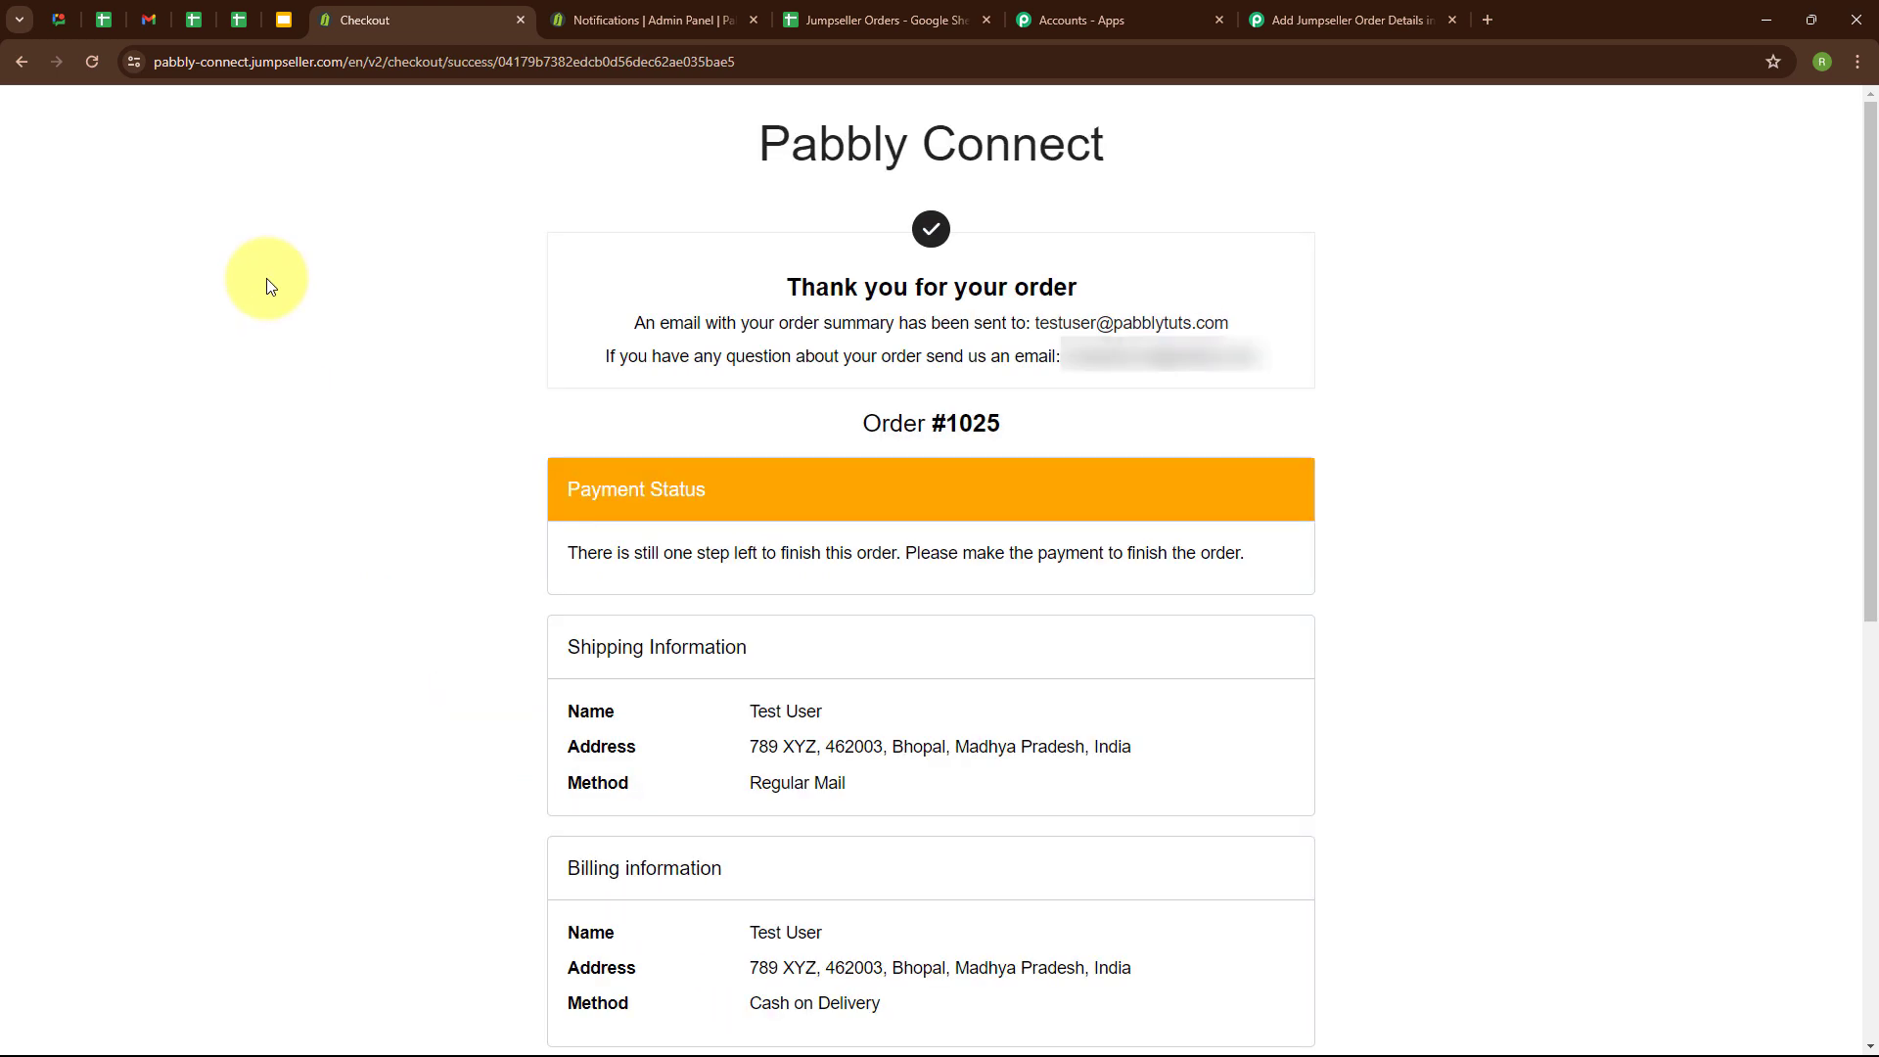
left_click_drag(822, 291, 1265, 284)
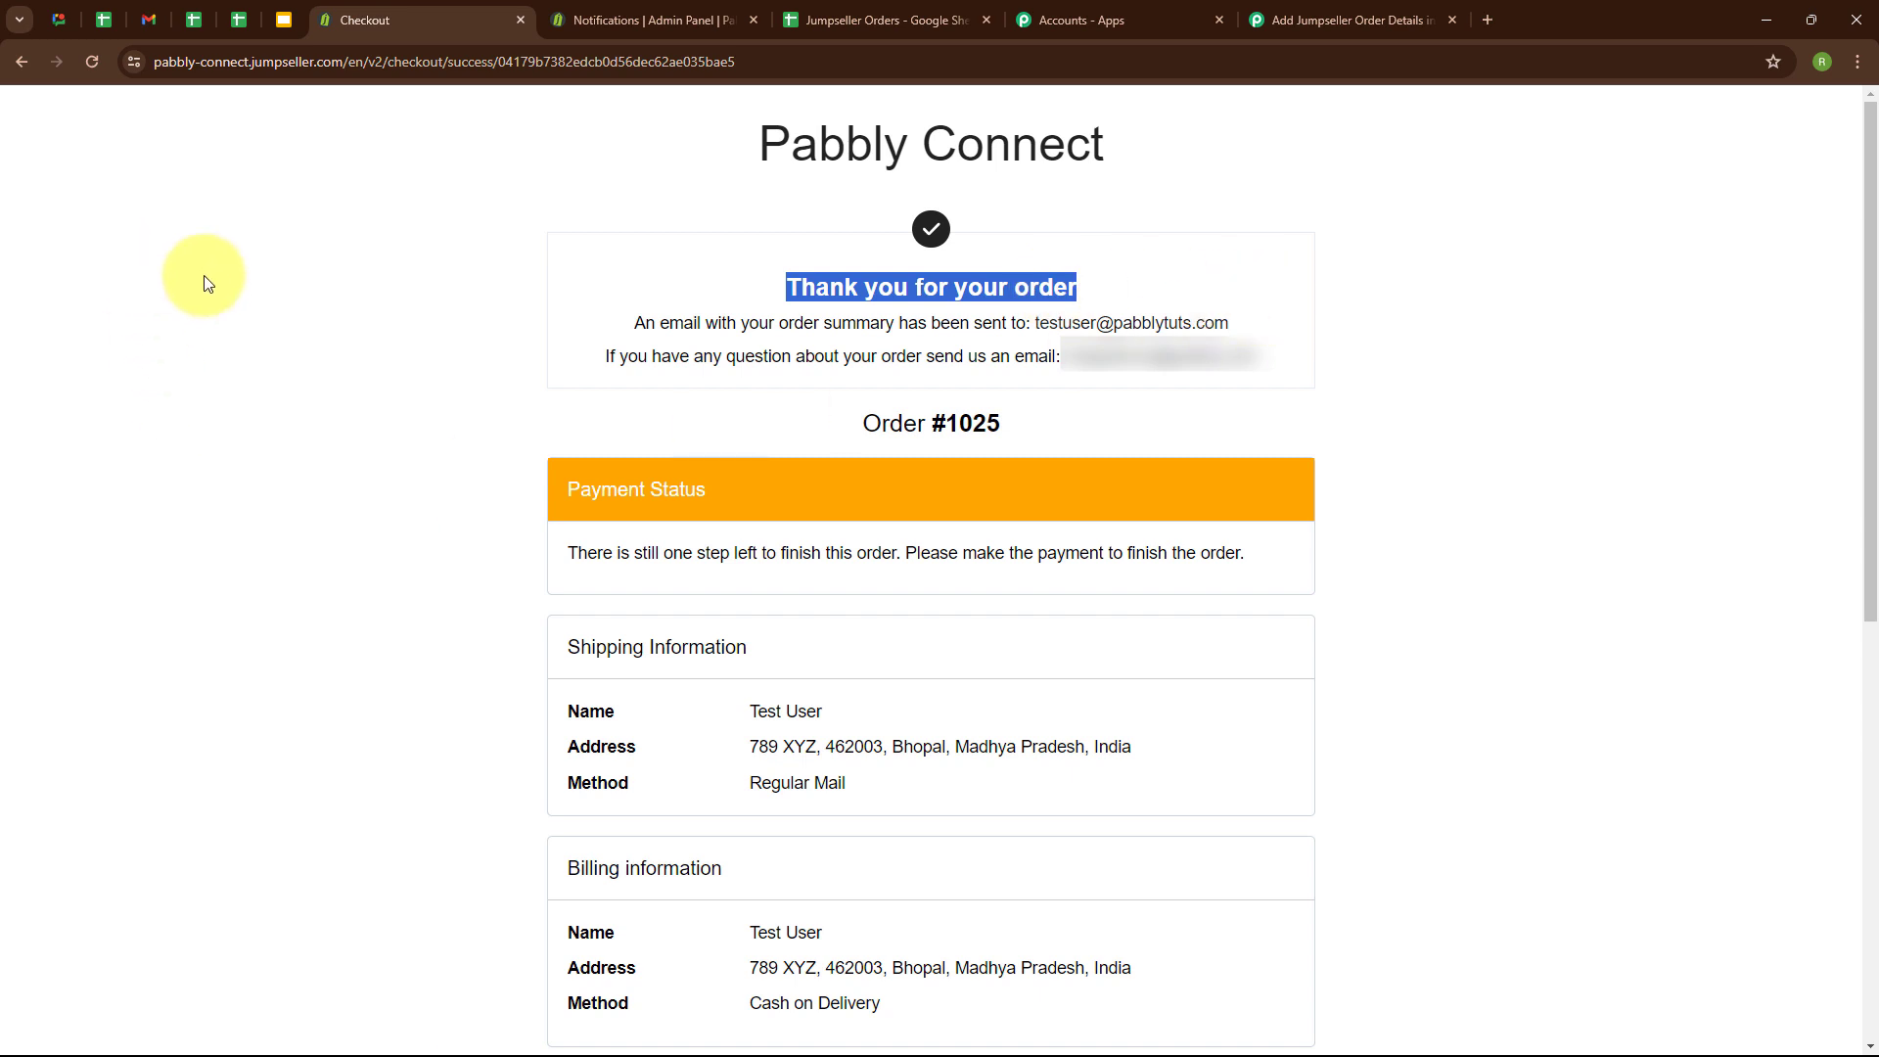
Check the newest order row in the Jumpseller Orders spreadsheet against the placed order, and return to the Pabbly Connect workflow.
left_click(818, 12)
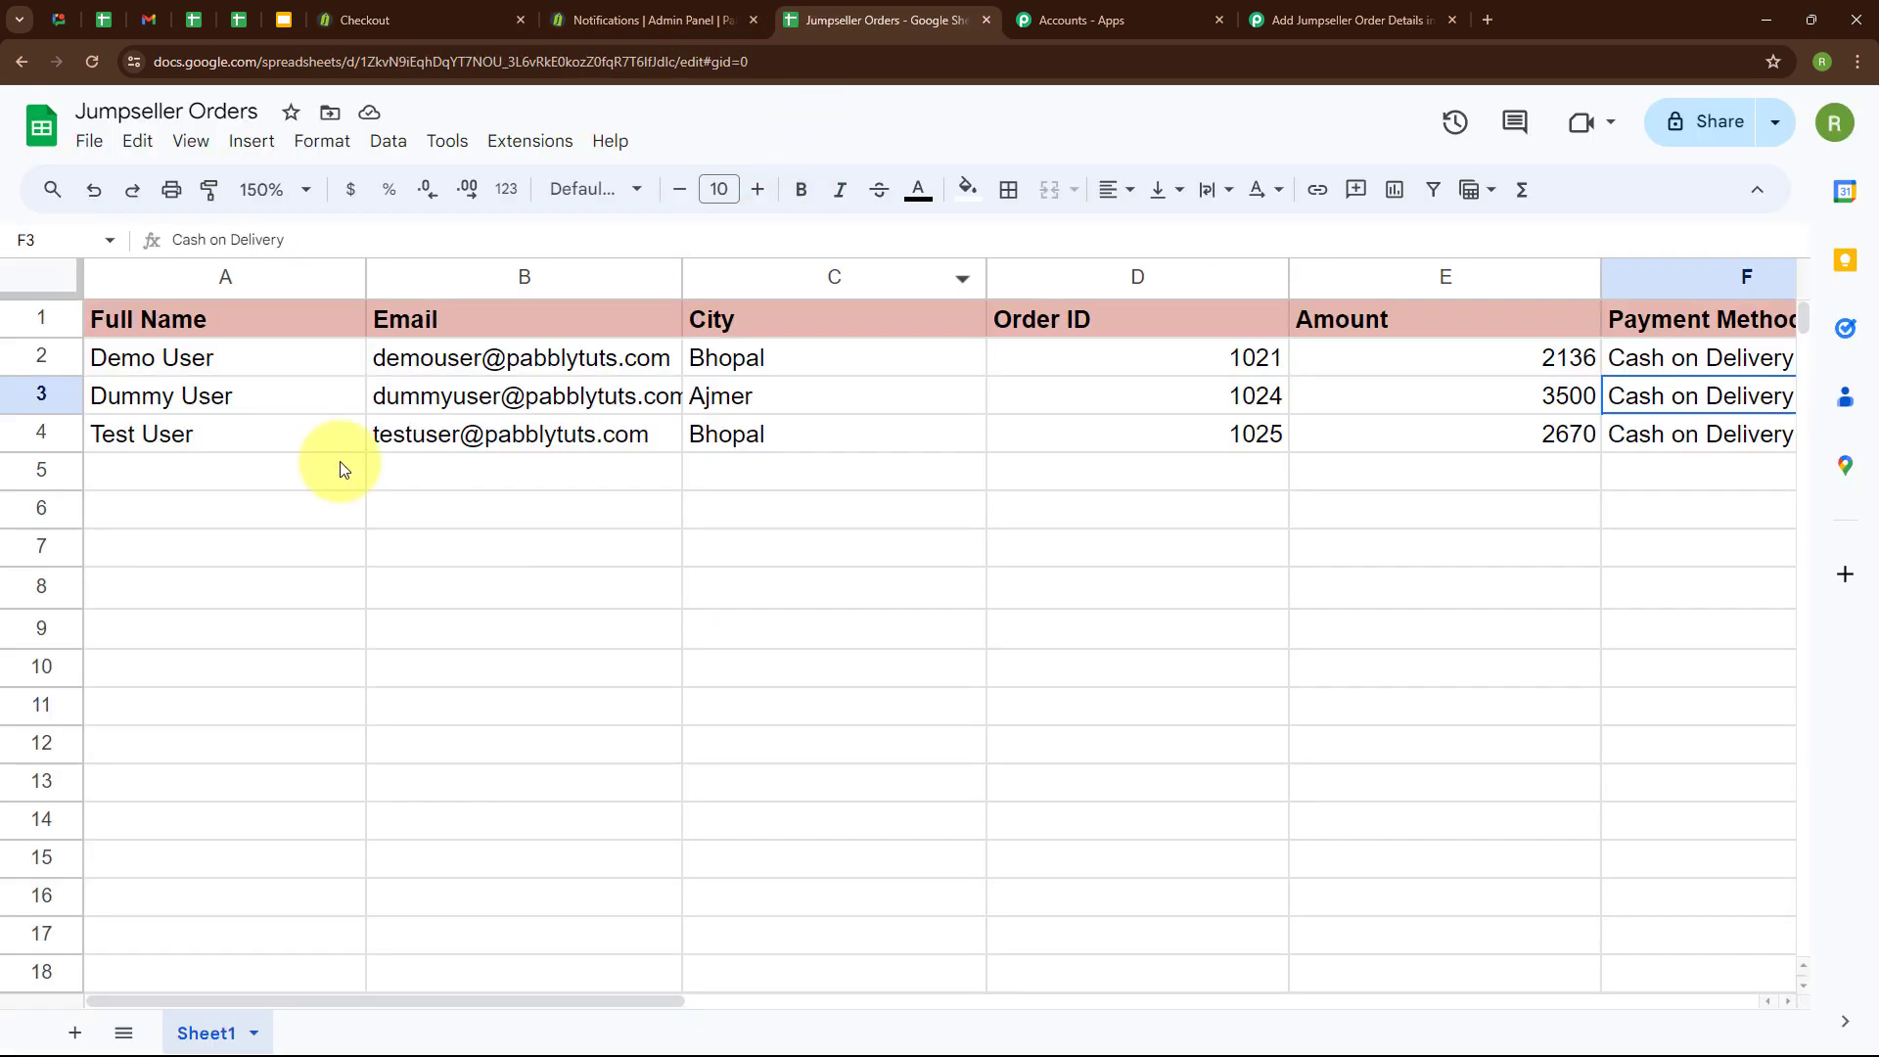
left_click(197, 431)
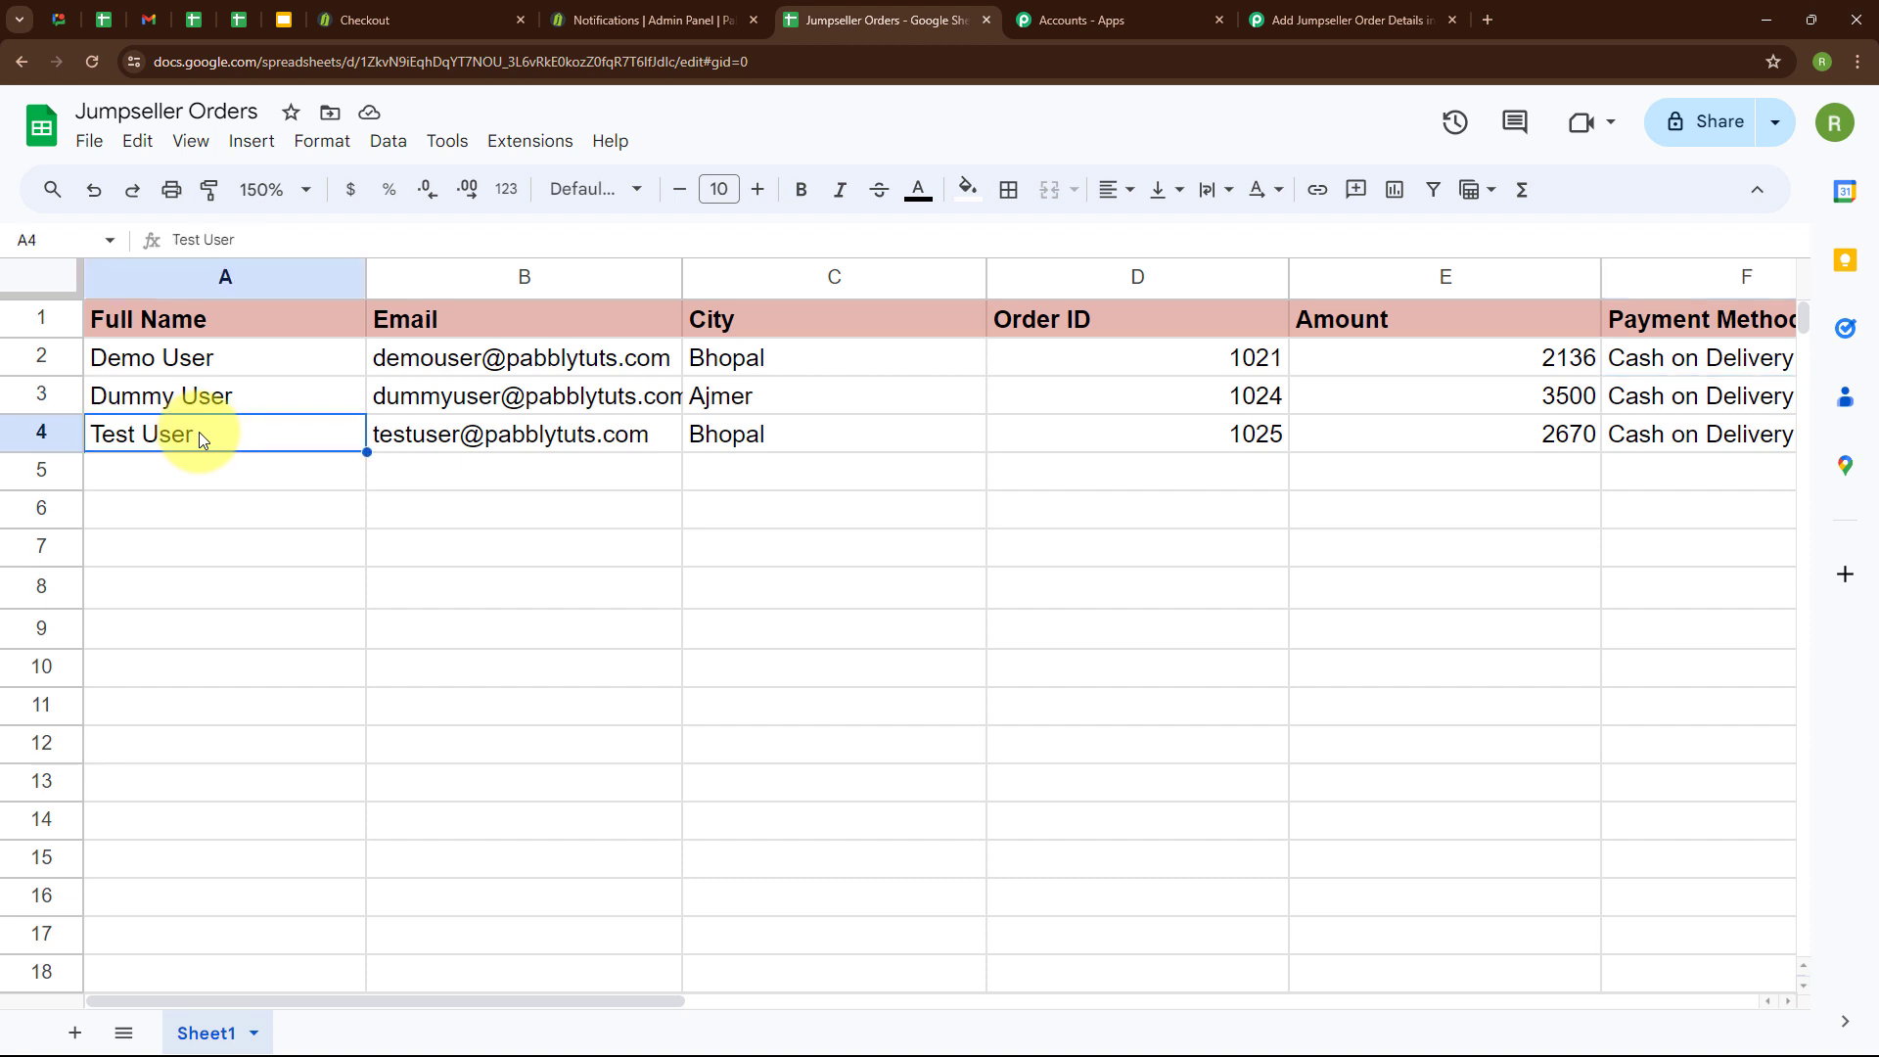
mouse_move(558, 432)
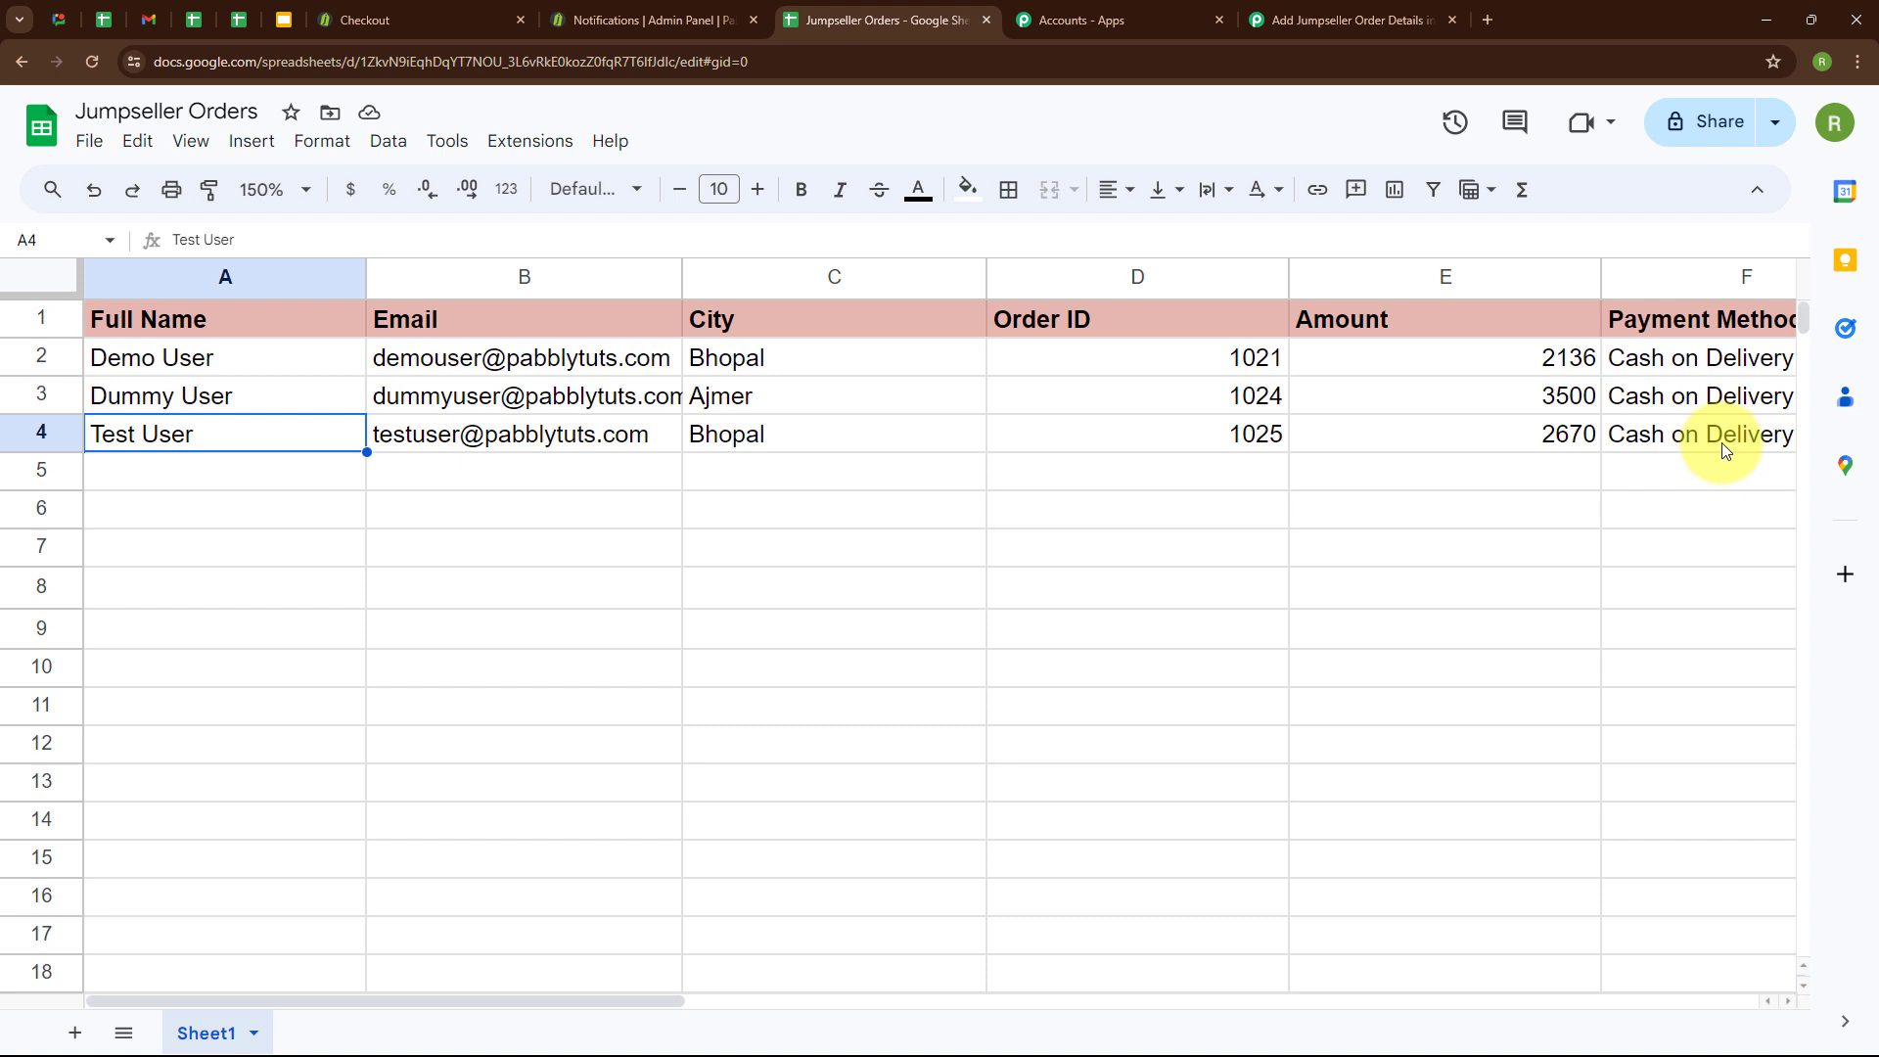
left_click(1356, 19)
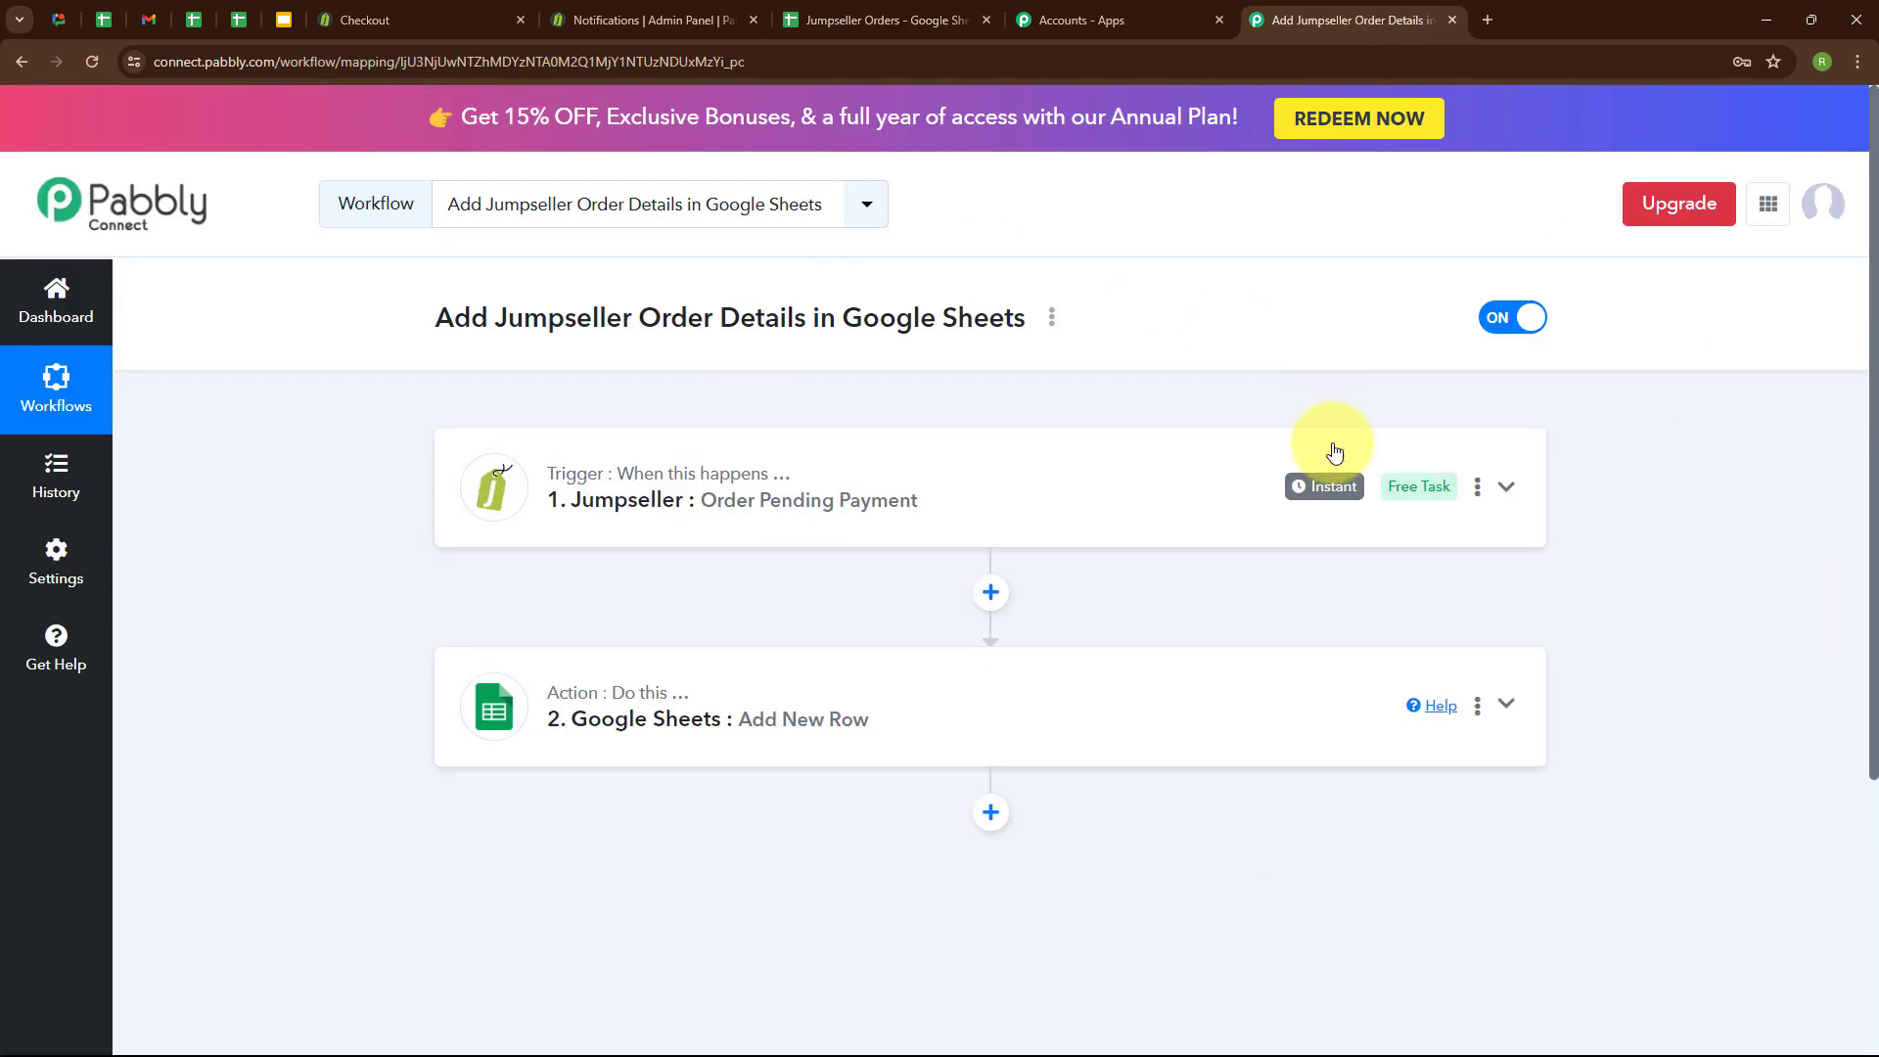